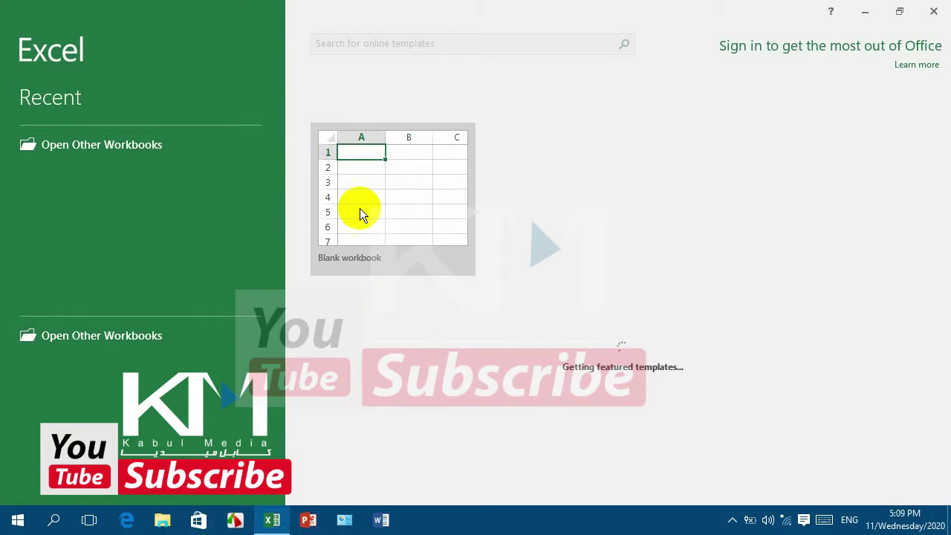
# Step: Create a blank workbook, Book1, and bring up the Data tab tools
pyautogui.click(360, 207)
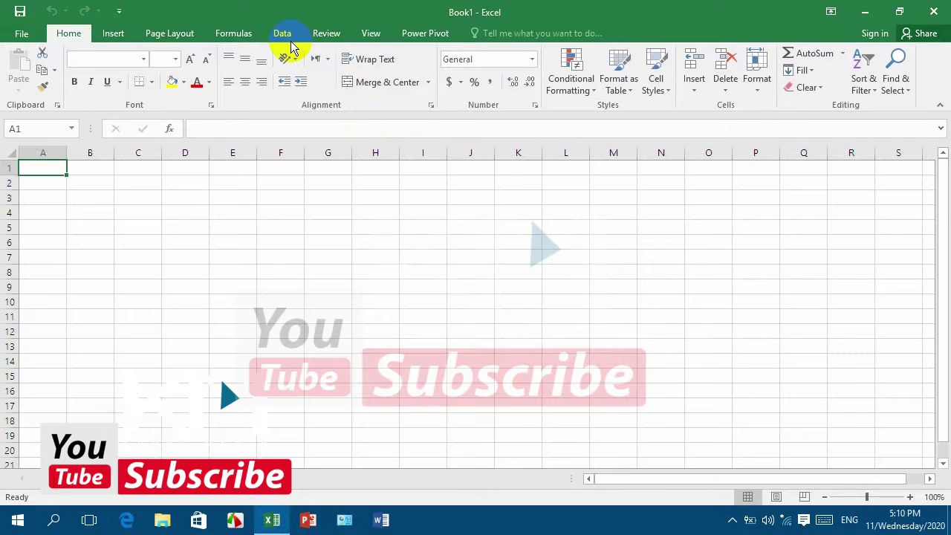
pyautogui.click(283, 35)
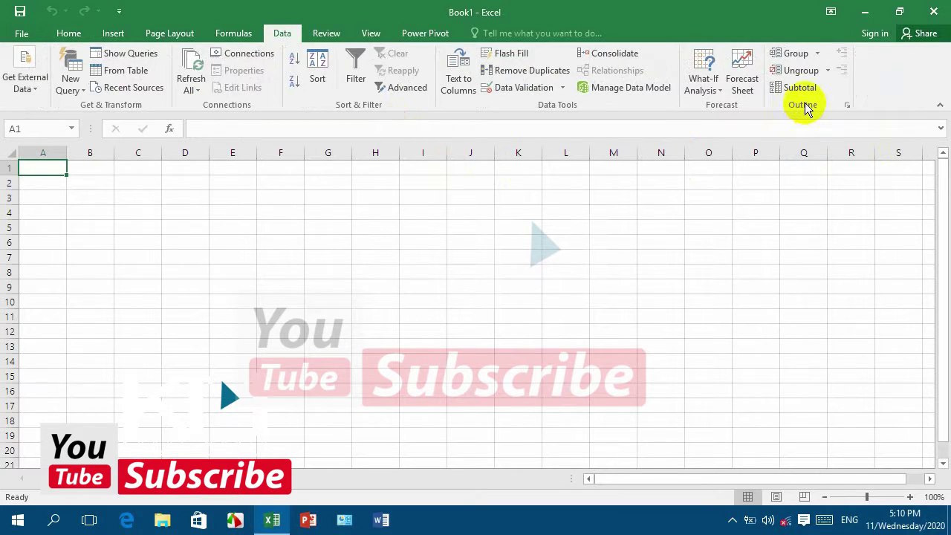
# Step: Type the headers ID, Name and Job across A1:C1
pyautogui.click(788, 59)
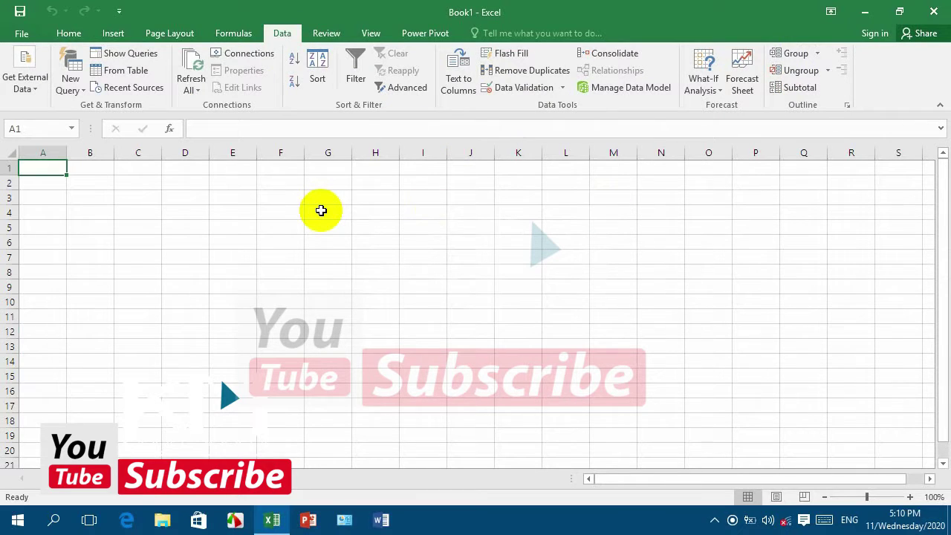
pyautogui.write('ID')
pyautogui.press('Tab')
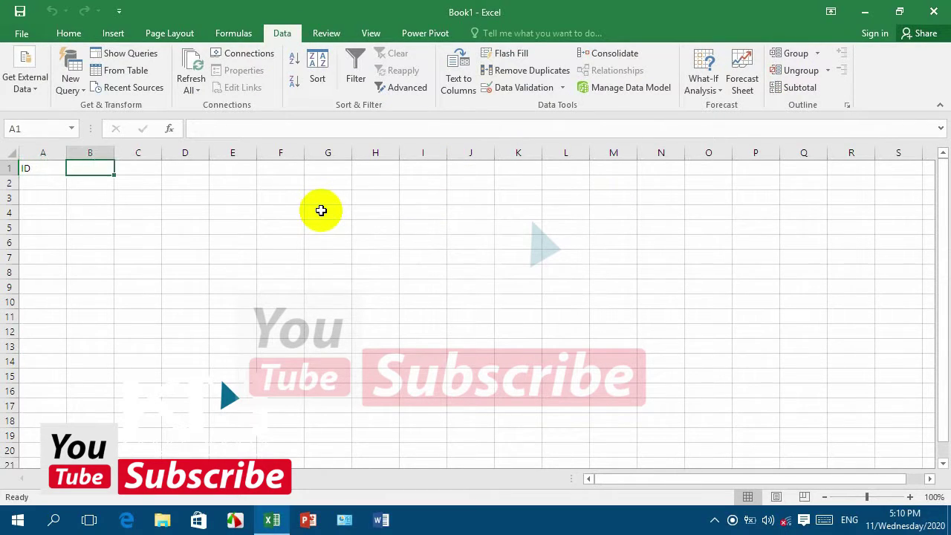
pyautogui.write('Name')
pyautogui.press('Tab')
pyautogui.write('JOb')
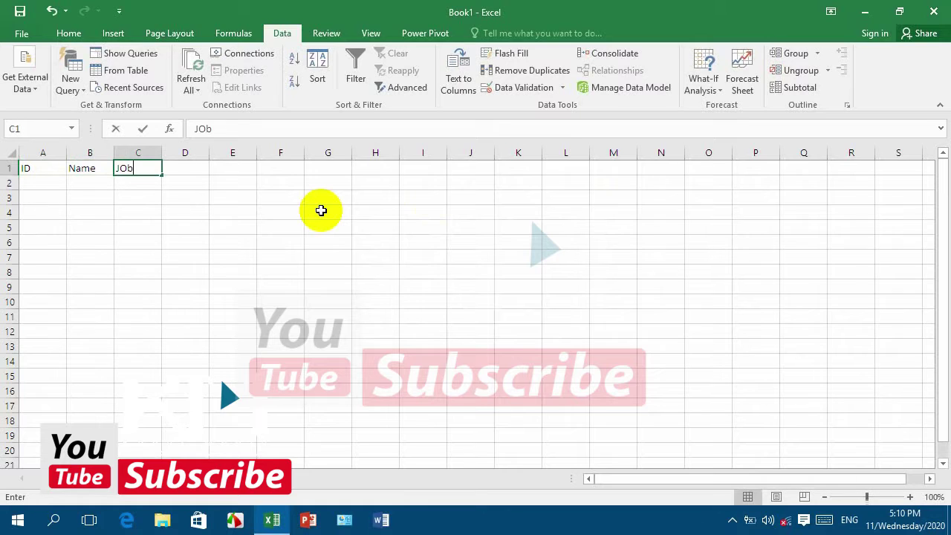
pyautogui.press('Tab')
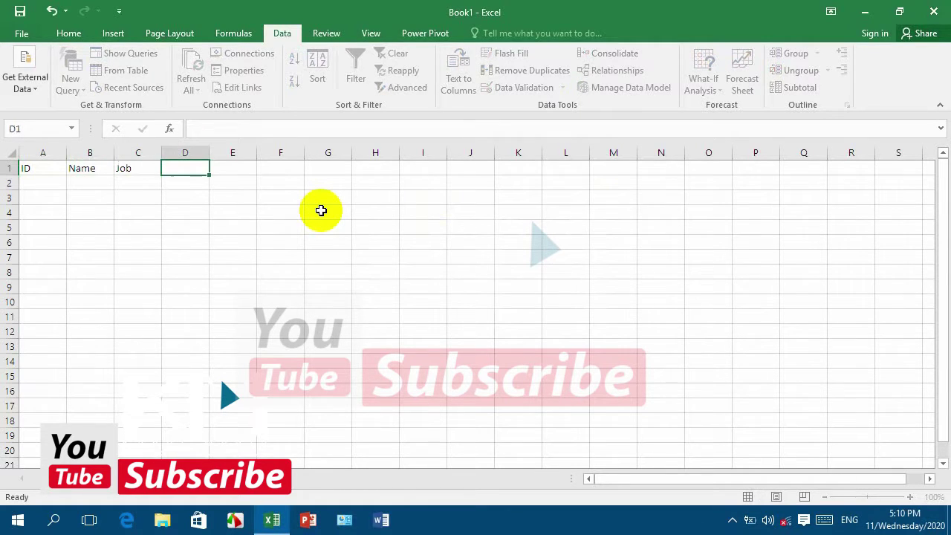
pyautogui.press('Return')
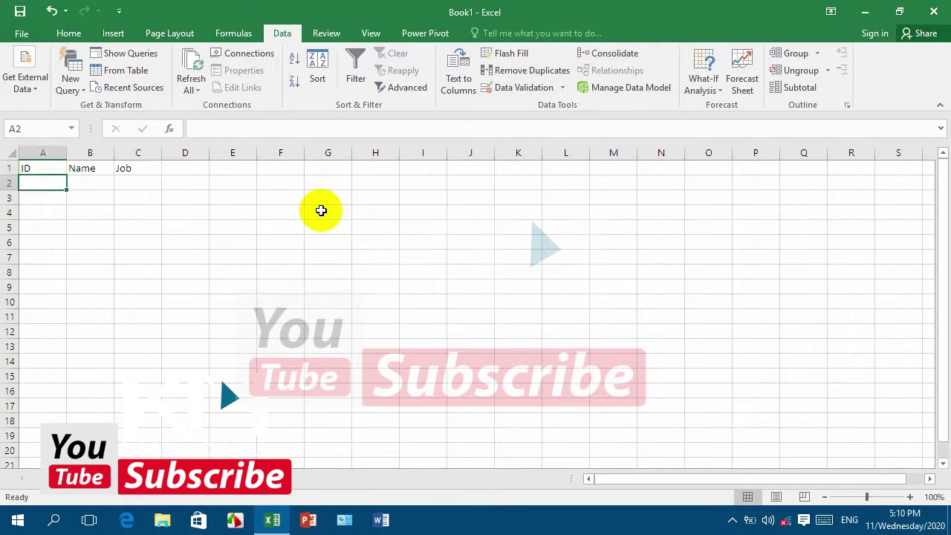
# Step: Enter the first record: ID 1, the employee's name and job Eng
pyautogui.write('1')
pyautogui.press('Tab')
pyautogui.write('Rahi')
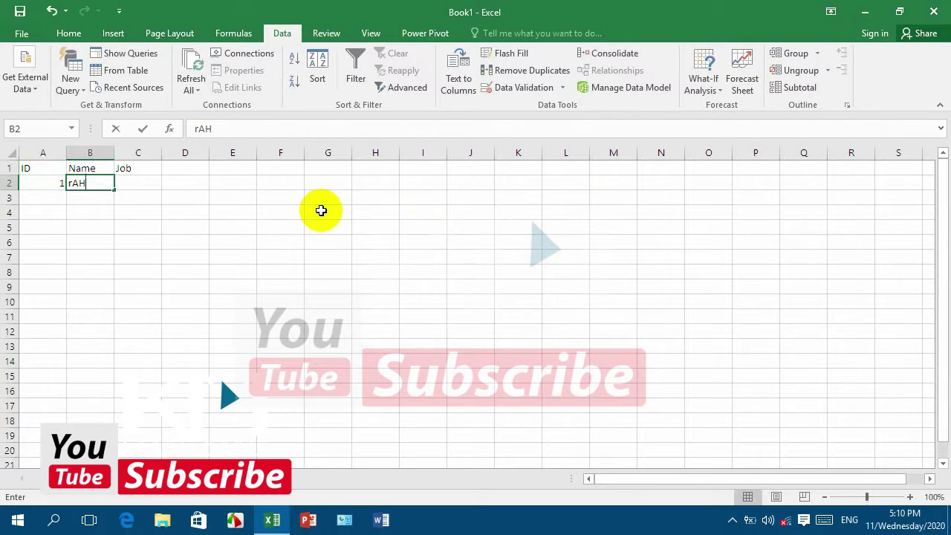
pyautogui.write('m')
pyautogui.press('Tab')
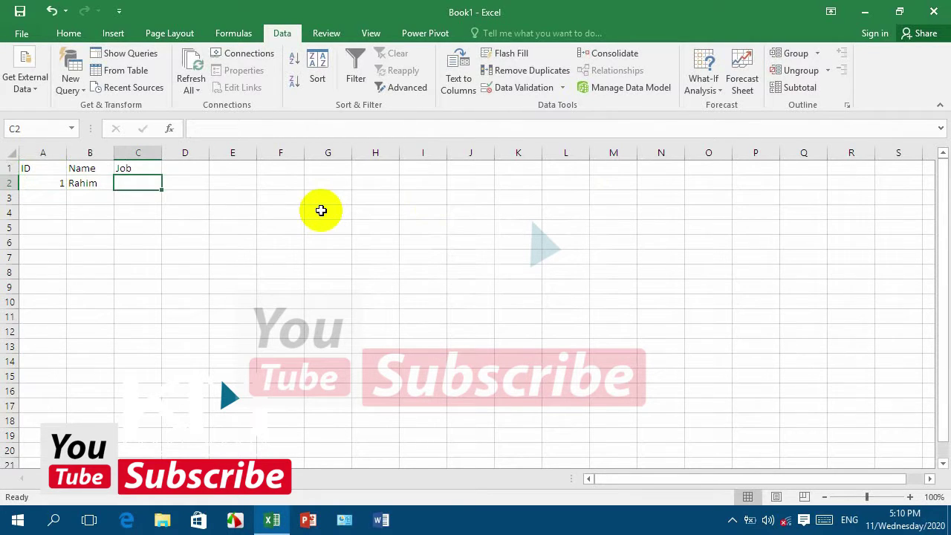
pyautogui.write('Eng')
pyautogui.press('Return')
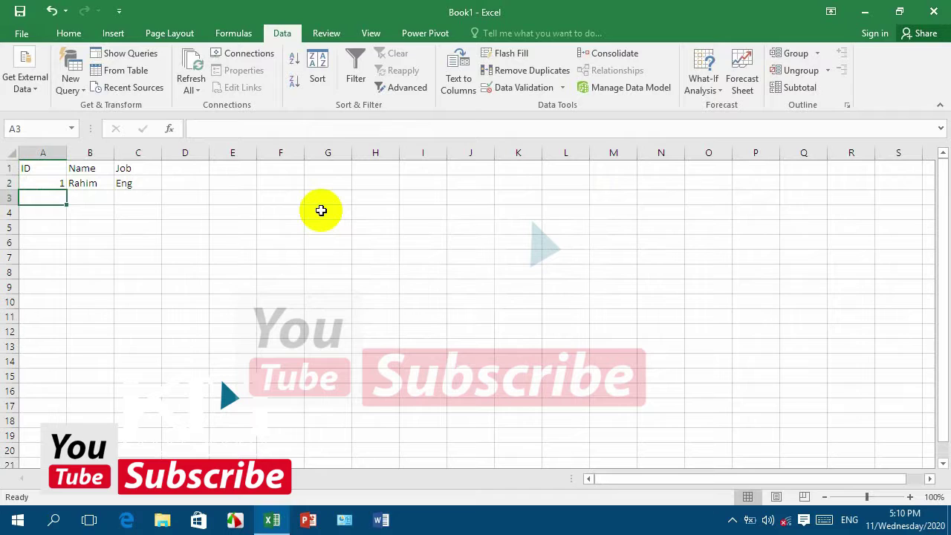
# Step: Add records 2 and 3 with their employee names and jobs Hel and IT
pyautogui.write('2')
pyautogui.press('Tab')
pyautogui.write('Omid')
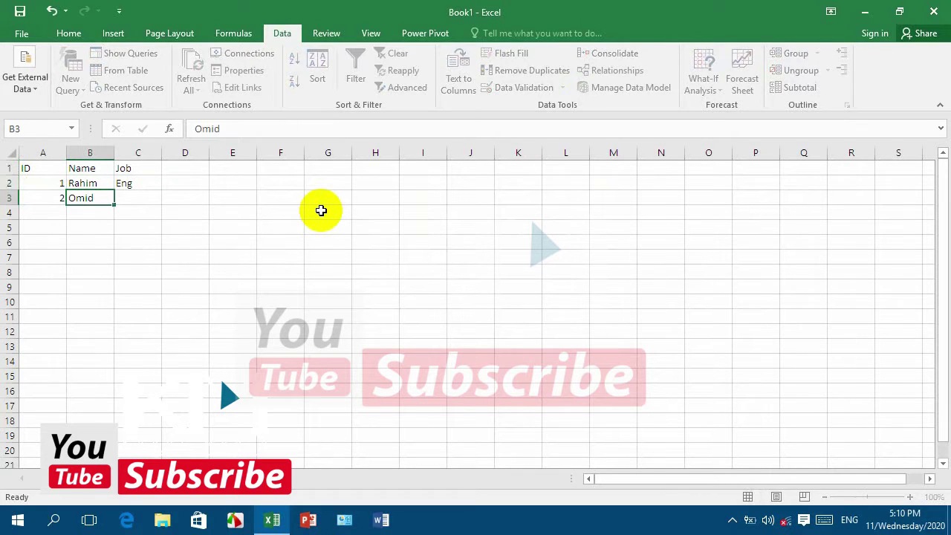
pyautogui.press('Tab')
pyautogui.write('Hel')
pyautogui.press('Return')
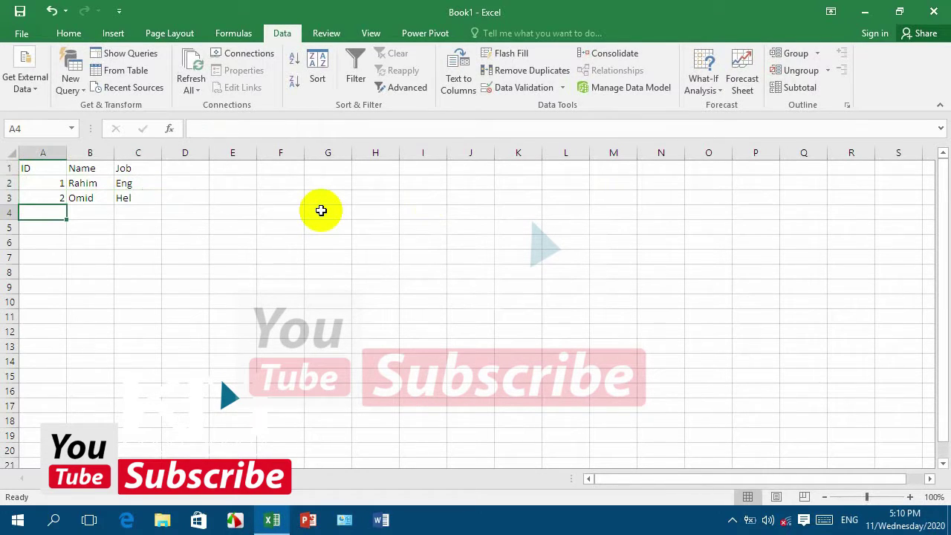
pyautogui.write('3')
pyautogui.press('Tab')
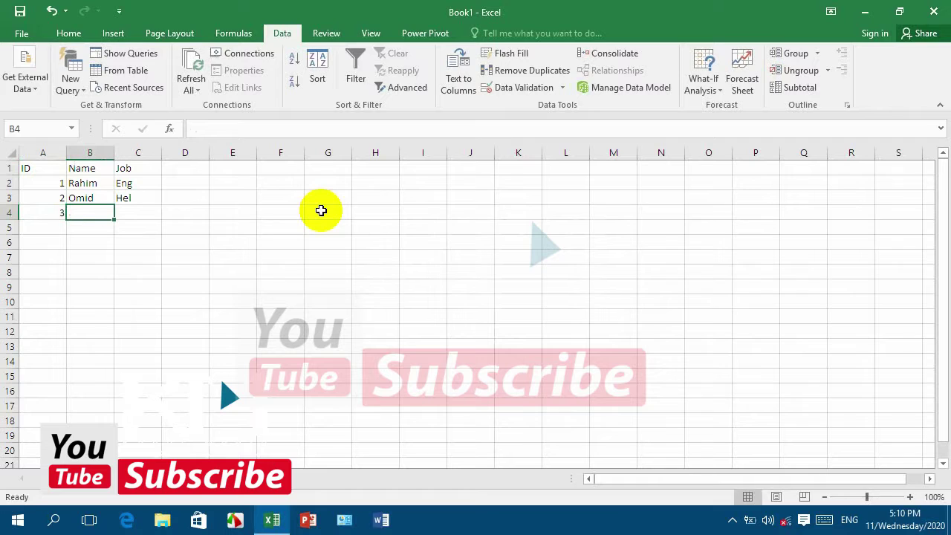
pyautogui.write('Popal')
pyautogui.press('Tab')
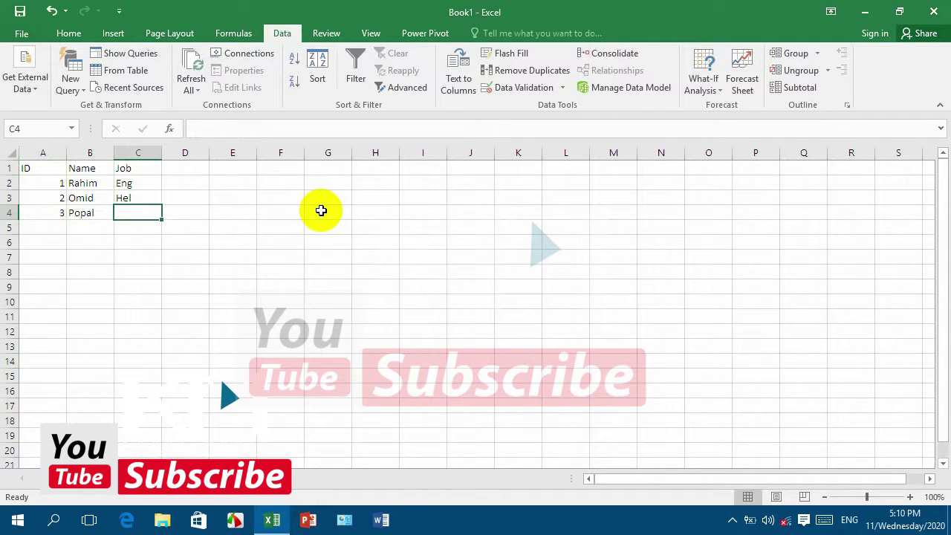
pyautogui.write('IT')
pyautogui.press('Return')
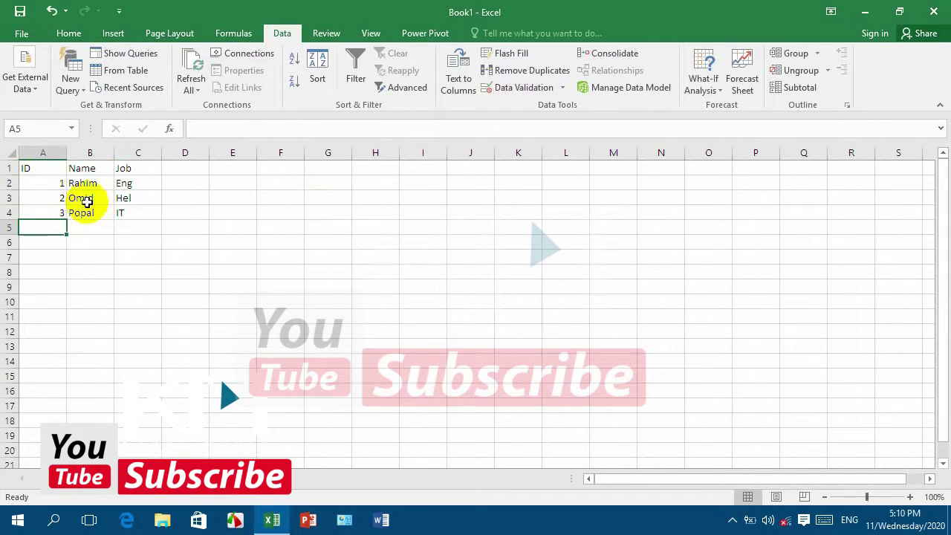
# Step: Extend the A2:C4 records down to row 15, then group columns A–C and collapse them
pyautogui.moveTo(43, 182)
pyautogui.mouseDown()
pyautogui.moveTo(156, 217)
pyautogui.moveTo(142, 380)
pyautogui.moveTo(20, 154)
pyautogui.mouseUp()
pyautogui.click(213, 365)
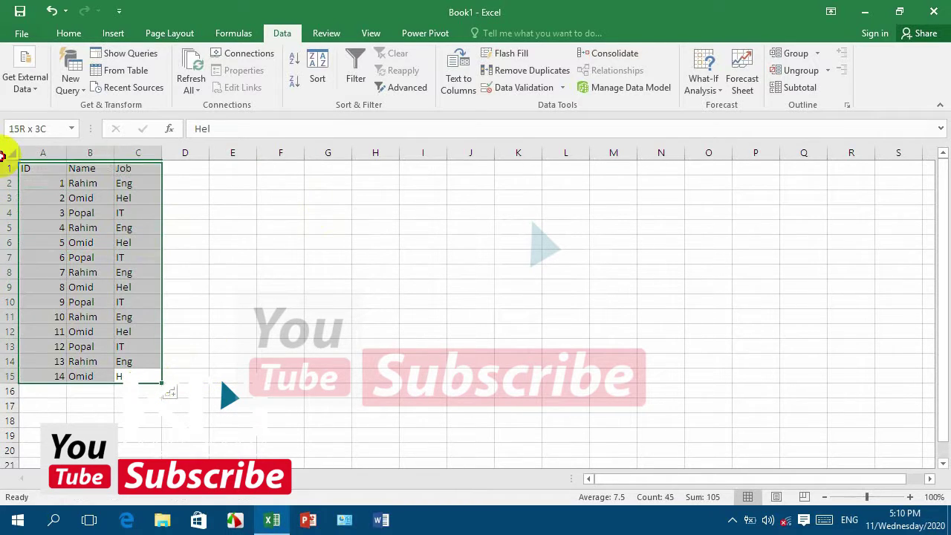
pyautogui.click(819, 58)
pyautogui.click(808, 67)
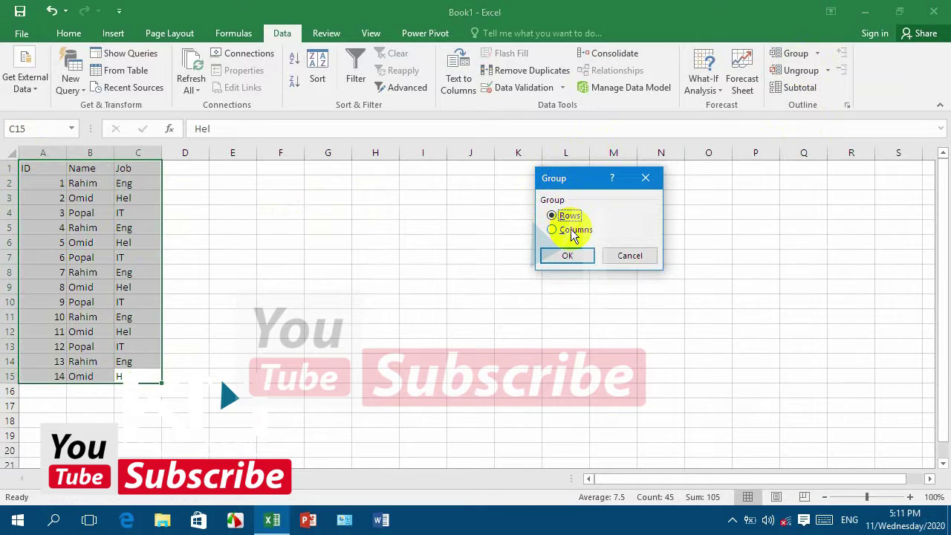
pyautogui.click(572, 231)
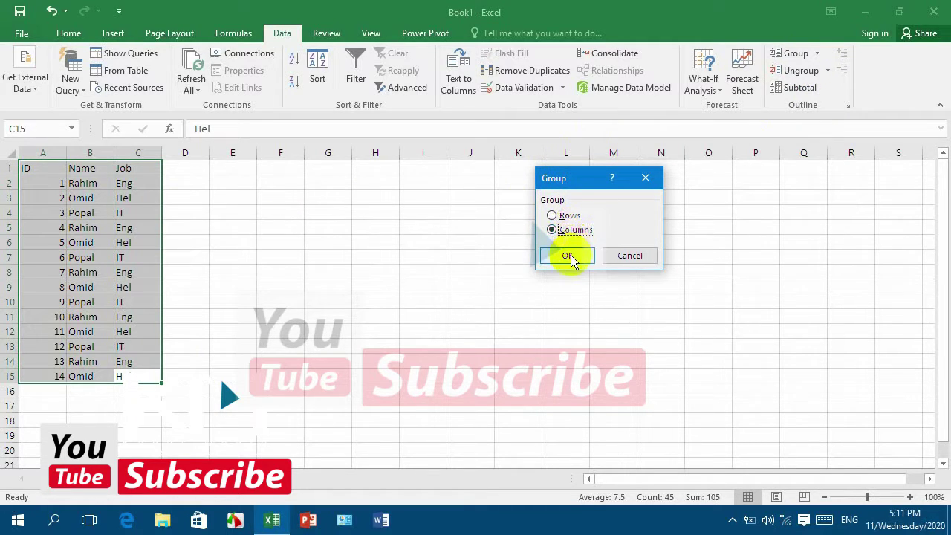
pyautogui.click(567, 255)
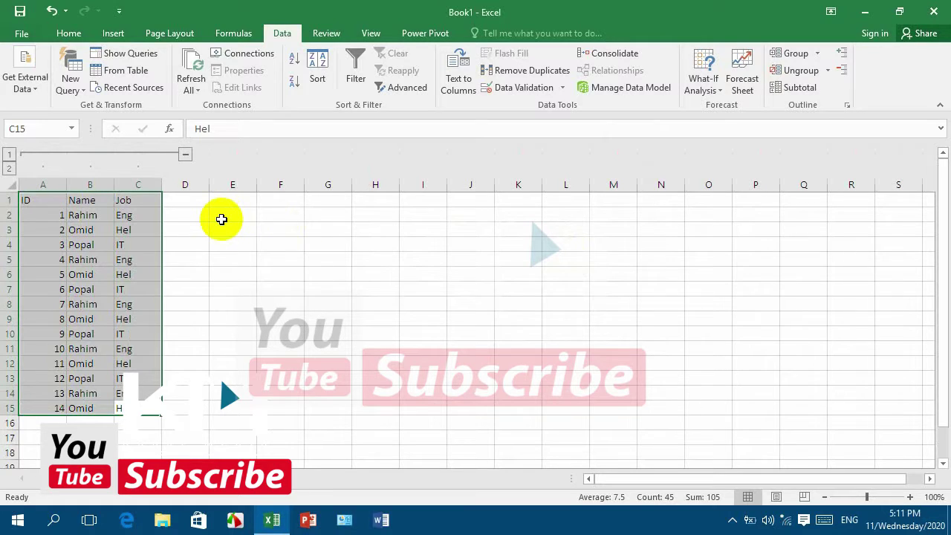
pyautogui.click(185, 155)
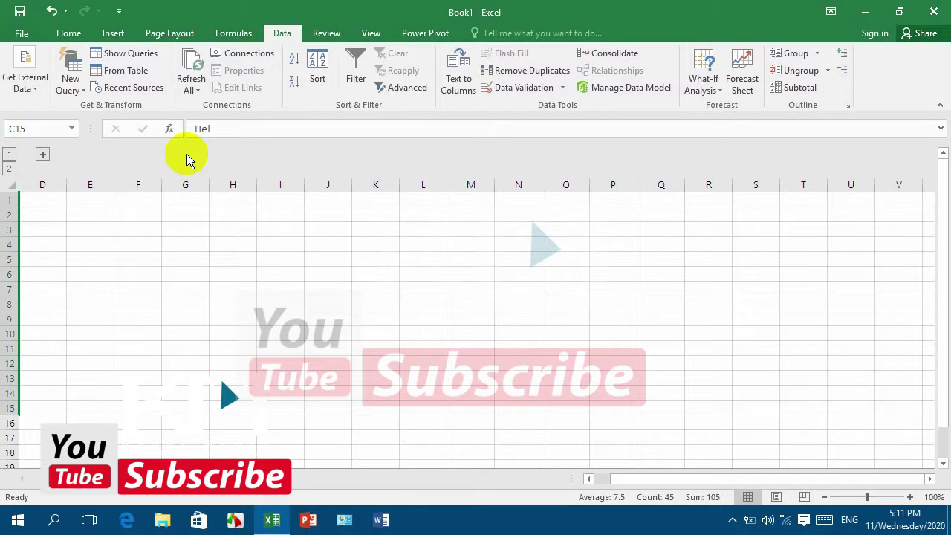
# Step: Expand columns A–C, remove their column grouping, and group rows 1–15 instead
pyautogui.click(45, 155)
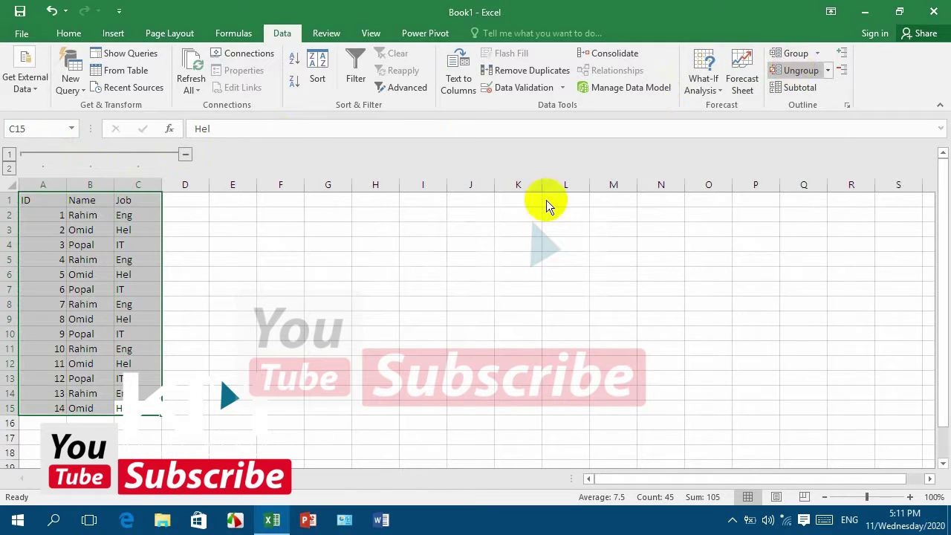
pyautogui.click(569, 230)
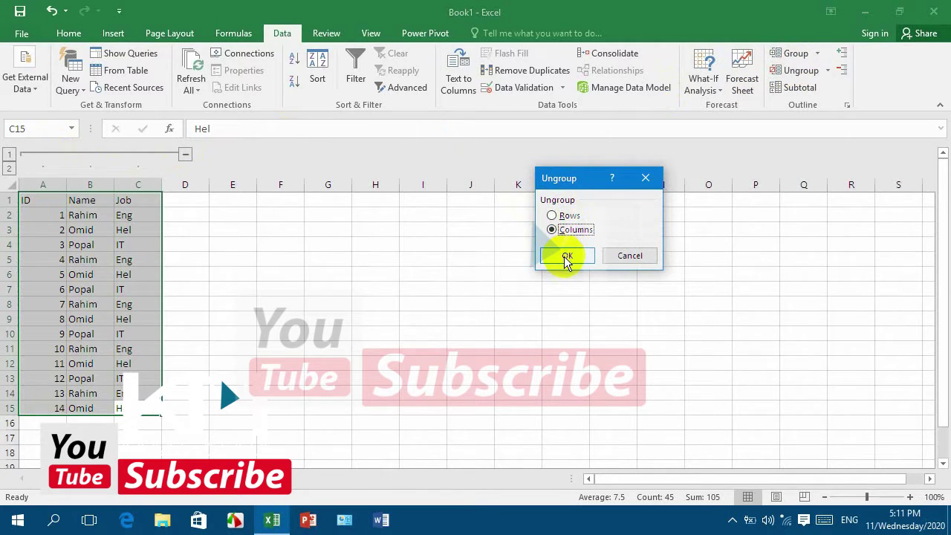
pyautogui.click(566, 258)
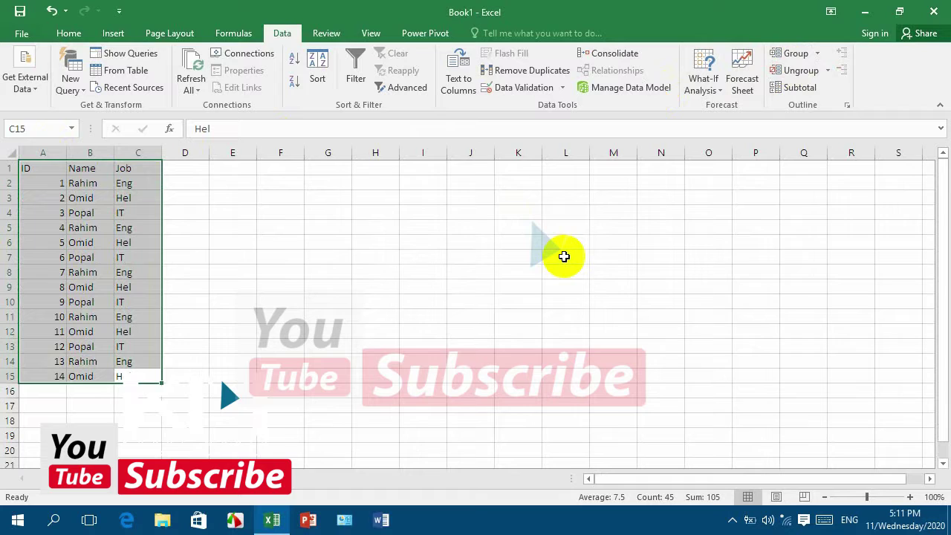
pyautogui.click(784, 58)
pyautogui.click(567, 256)
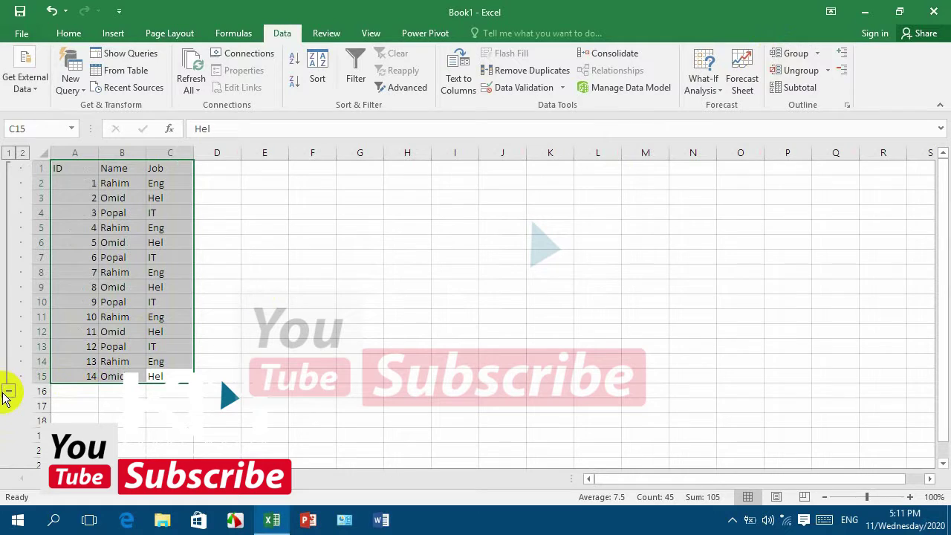
# Step: Collapse rows 1–15 and fill 'dd' into every cell of A18:B25
pyautogui.click(6, 392)
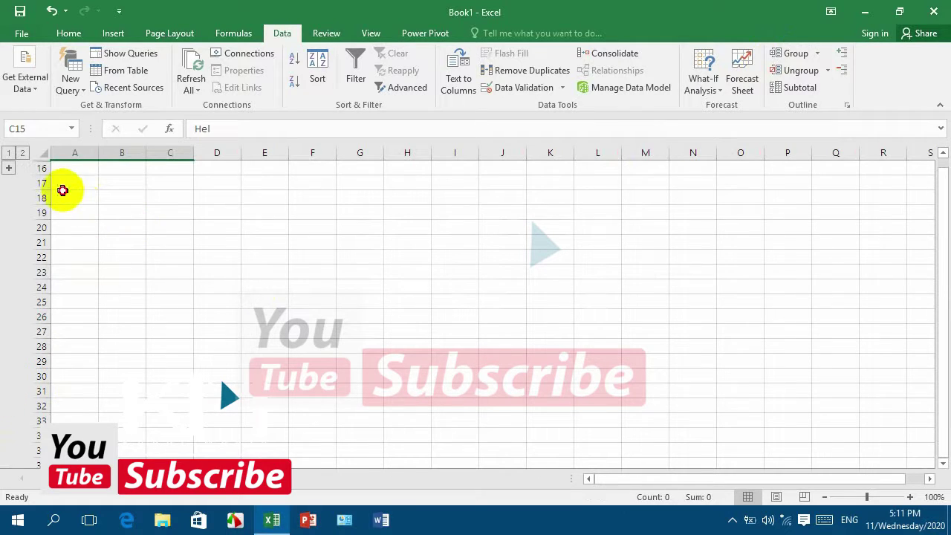
pyautogui.moveTo(64, 195)
pyautogui.mouseDown()
pyautogui.moveTo(136, 300)
pyautogui.moveTo(141, 357)
pyautogui.mouseUp()
pyautogui.write('dd')
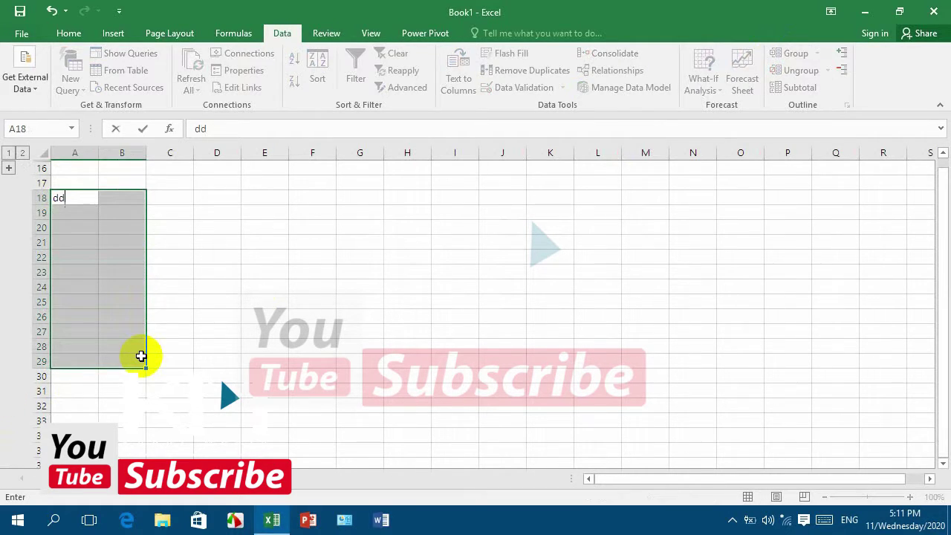
pyautogui.hotkey('ctrl', 'Return')
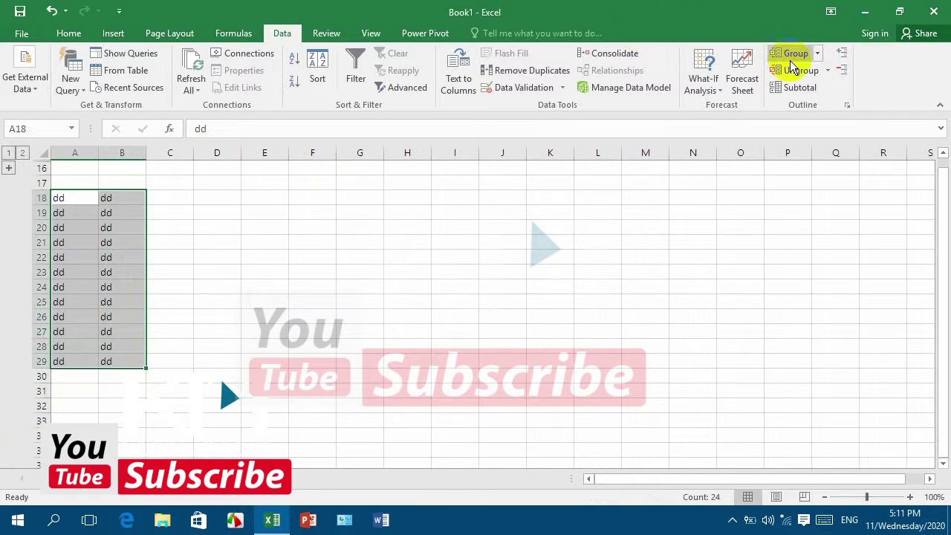
# Step: Group rows 18–29 and collapse that group
pyautogui.click(791, 58)
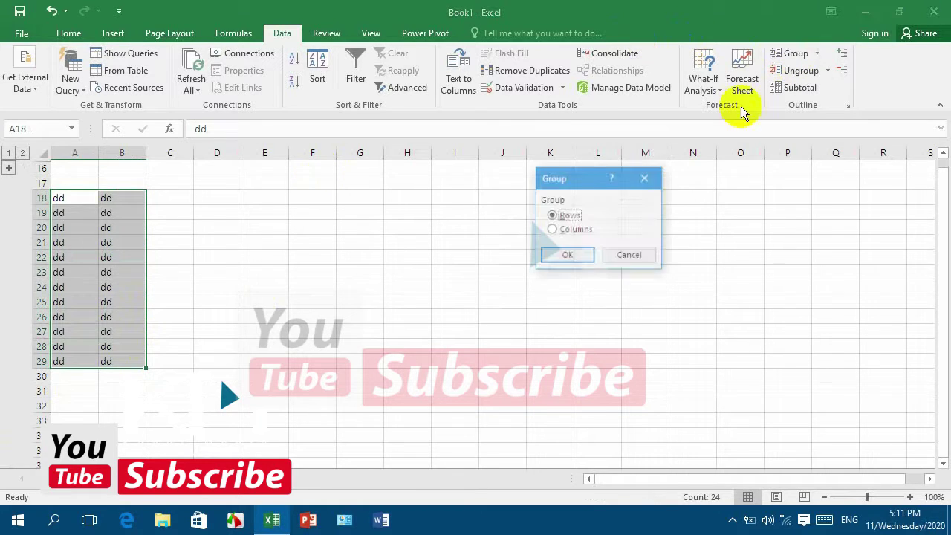
pyautogui.click(569, 260)
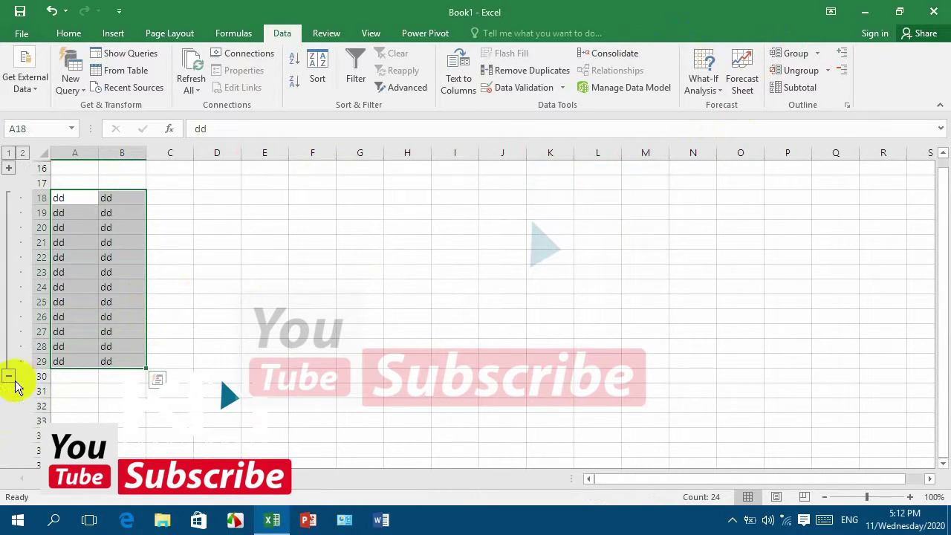
pyautogui.click(8, 379)
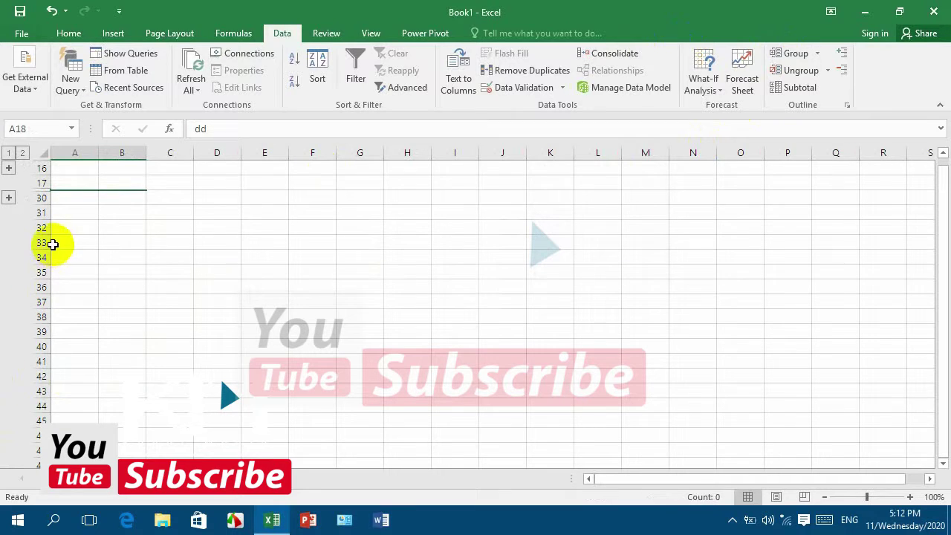
# Step: Expand both row groups and select the ID/Name/Job table A1:C15
pyautogui.click(121, 200)
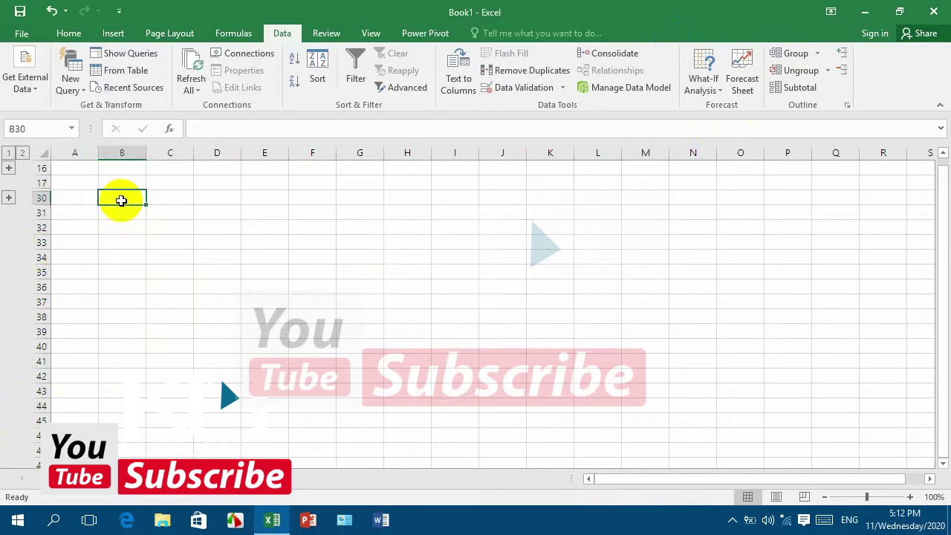
pyautogui.click(9, 199)
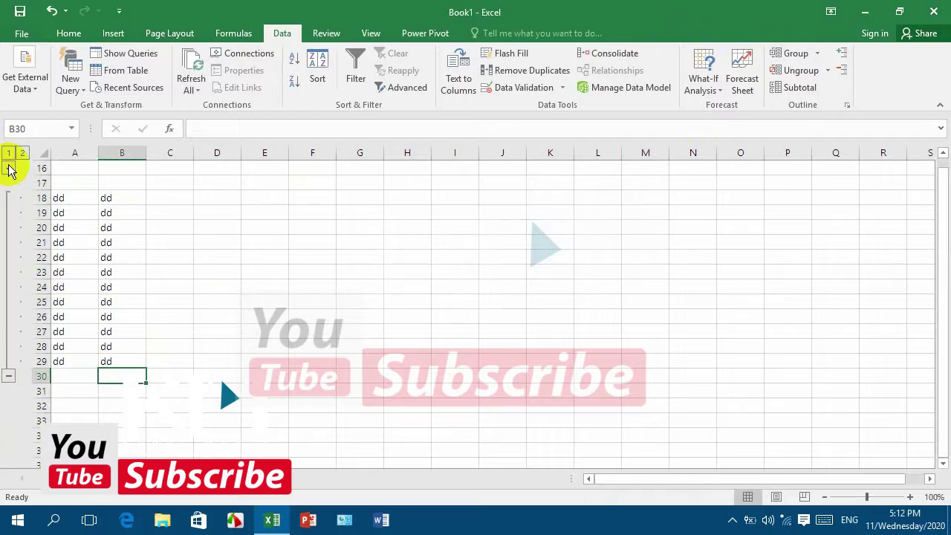
pyautogui.click(9, 169)
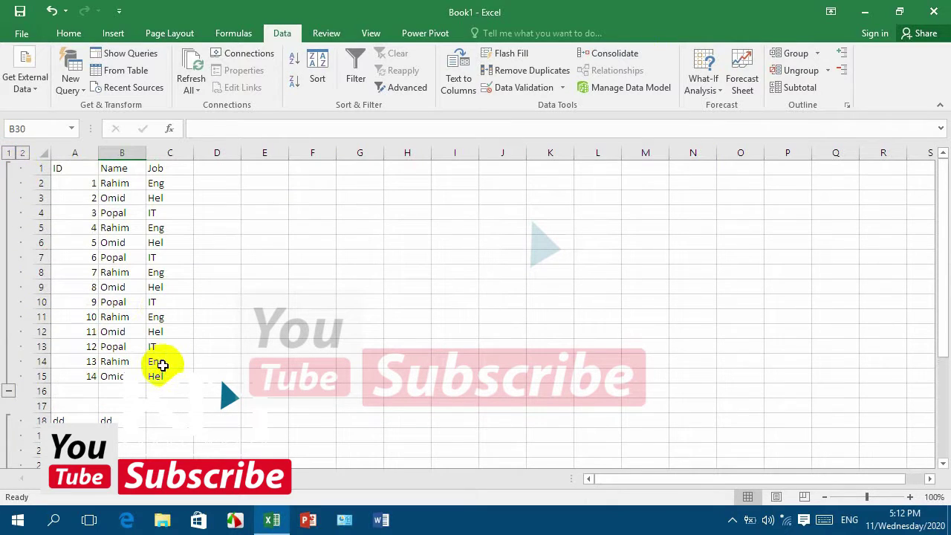
pyautogui.moveTo(170, 376)
pyautogui.mouseDown()
pyautogui.moveTo(30, 136)
pyautogui.moveTo(41, 160)
pyautogui.mouseUp()
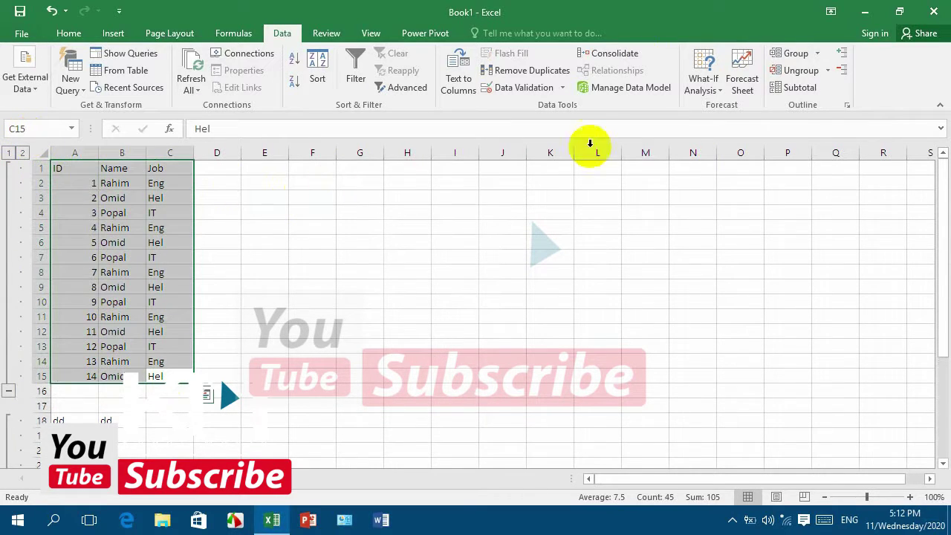
# Step: Remove the row grouping from rows 1–15, then try ungrouping from cell A18
pyautogui.click(802, 69)
pyautogui.click(567, 256)
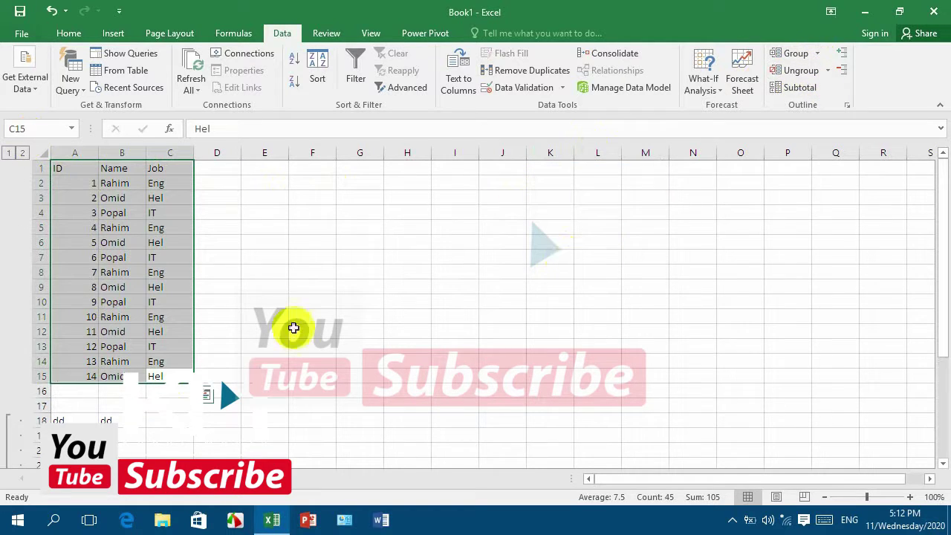
pyautogui.click(69, 421)
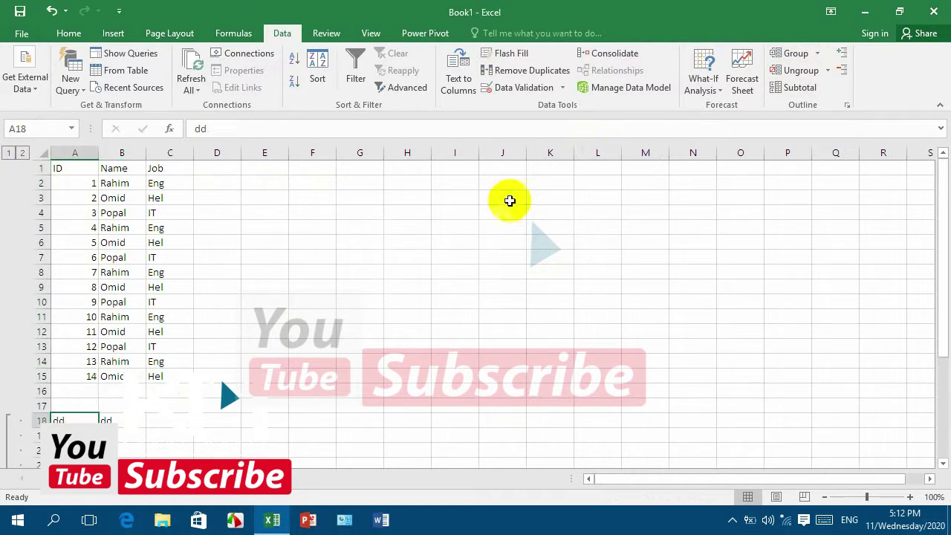
pyautogui.click(803, 73)
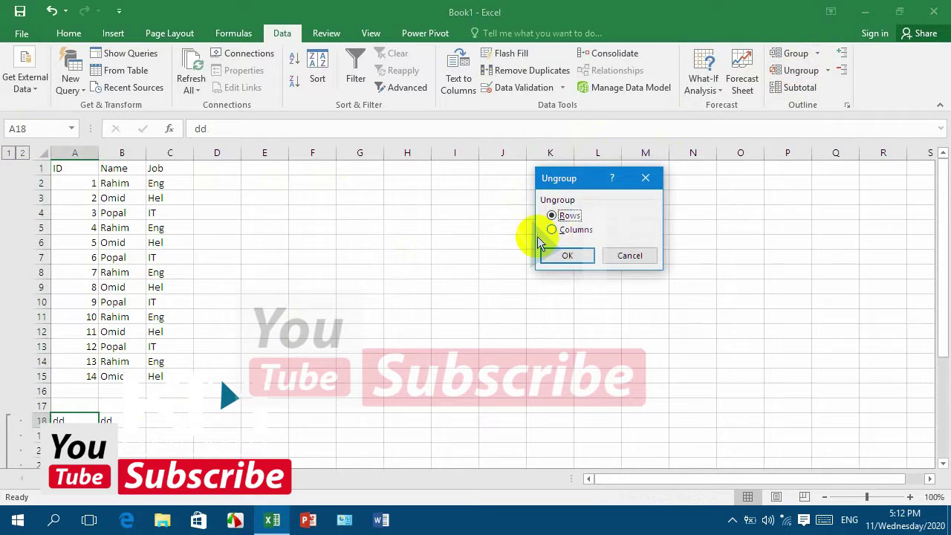
pyautogui.click(567, 258)
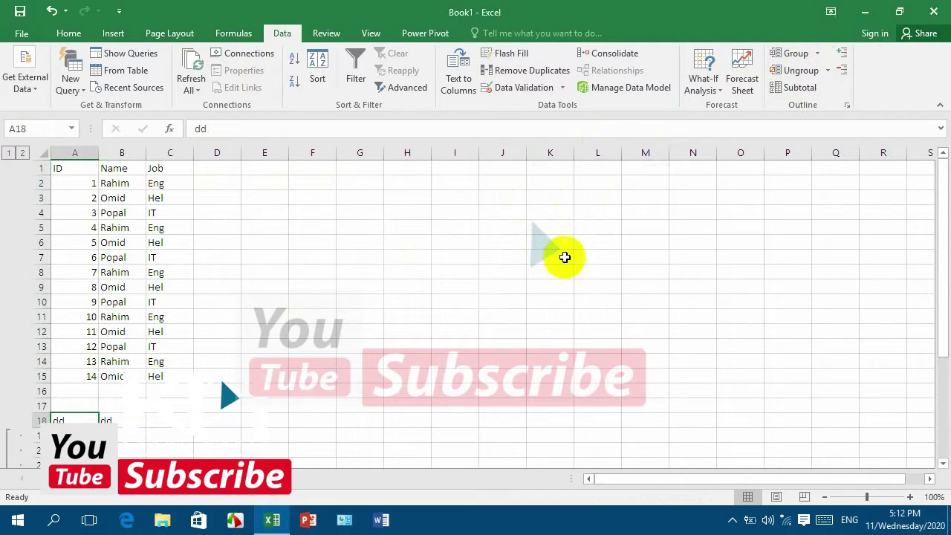
# Step: Select the dd rows, remove their row grouping, and clear the selection
pyautogui.moveTo(69, 420)
pyautogui.mouseDown()
pyautogui.moveTo(93, 506)
pyautogui.moveTo(130, 432)
pyautogui.mouseUp()
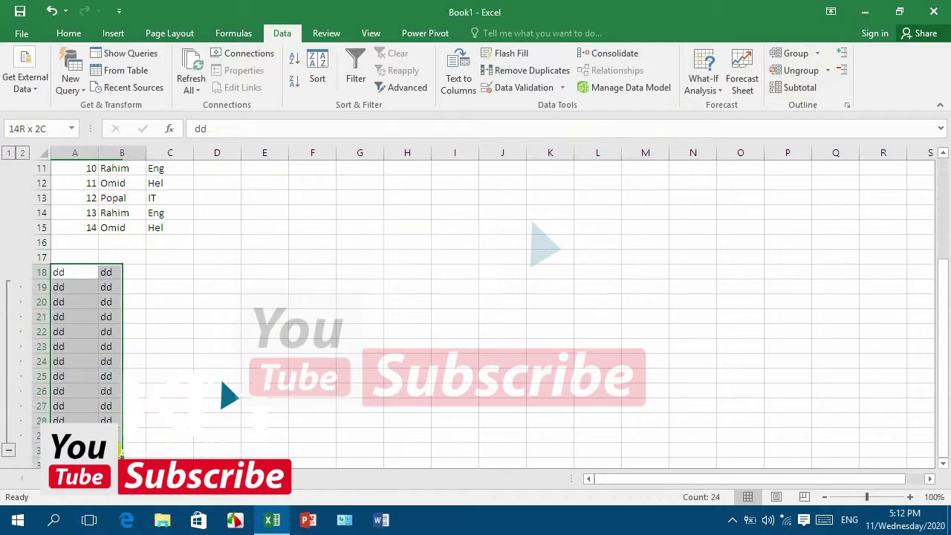
pyautogui.click(776, 82)
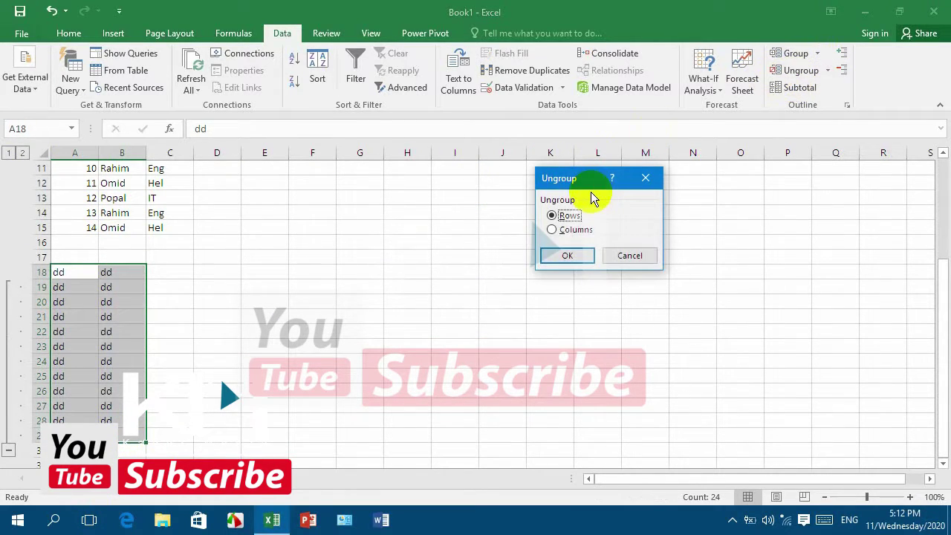
pyautogui.click(564, 252)
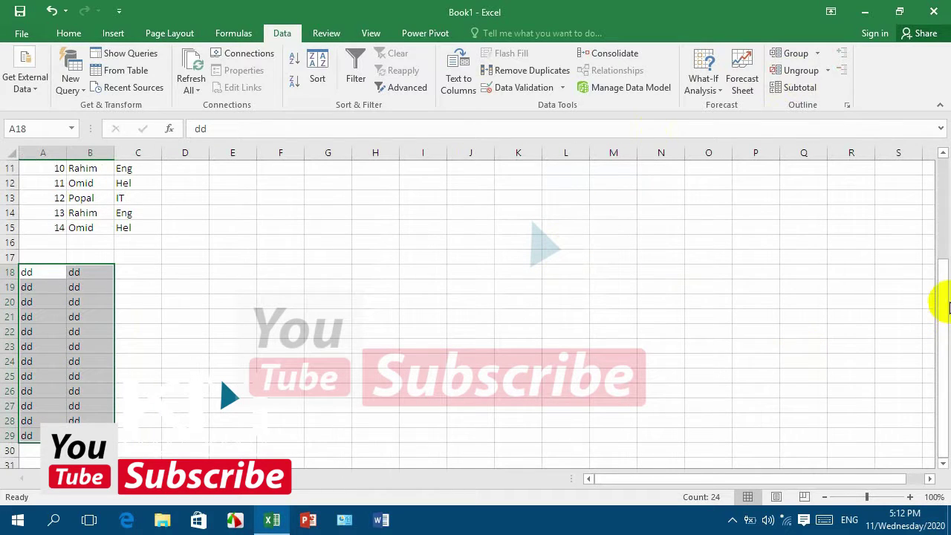
pyautogui.moveTo(943, 276); pyautogui.dragTo(942, 170)
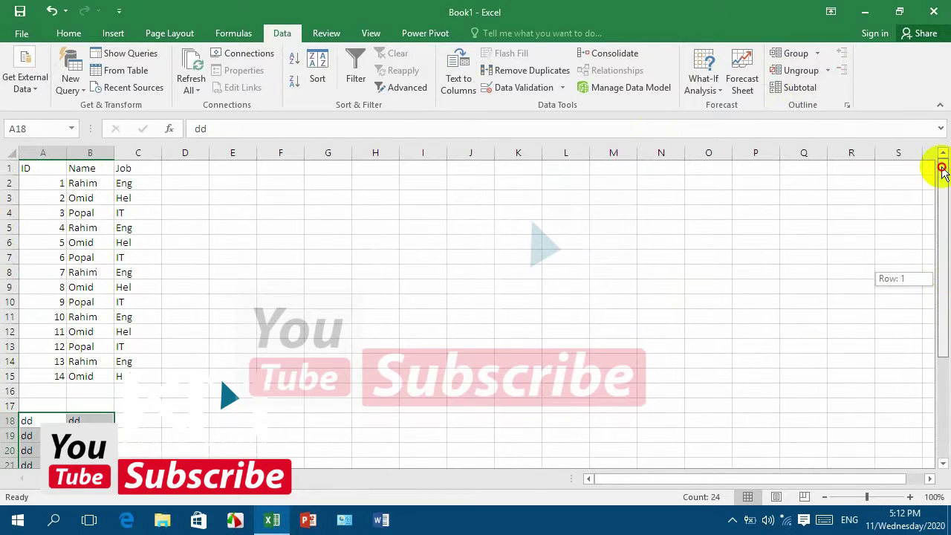
pyautogui.click(373, 317)
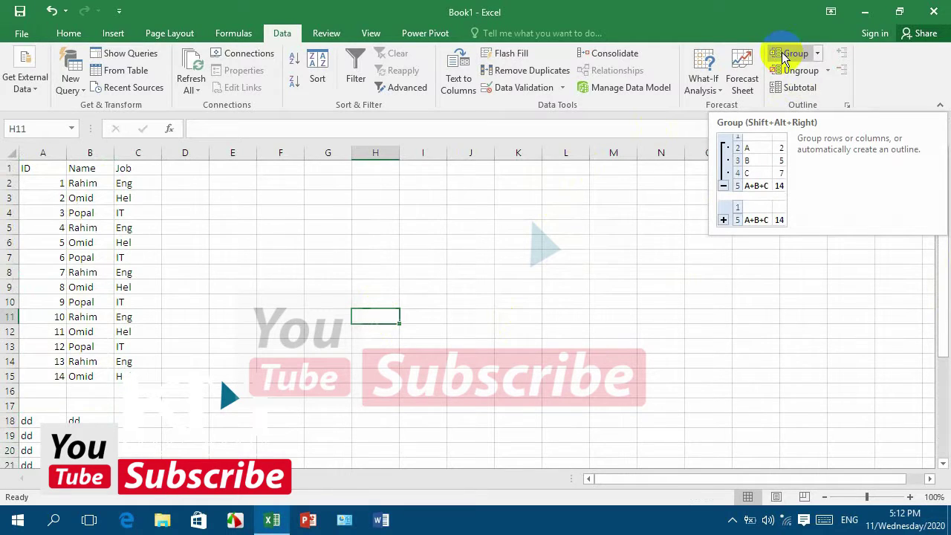
# Step: Dismiss the Group choices without grouping and select cell D1 for a new header
pyautogui.click(819, 55)
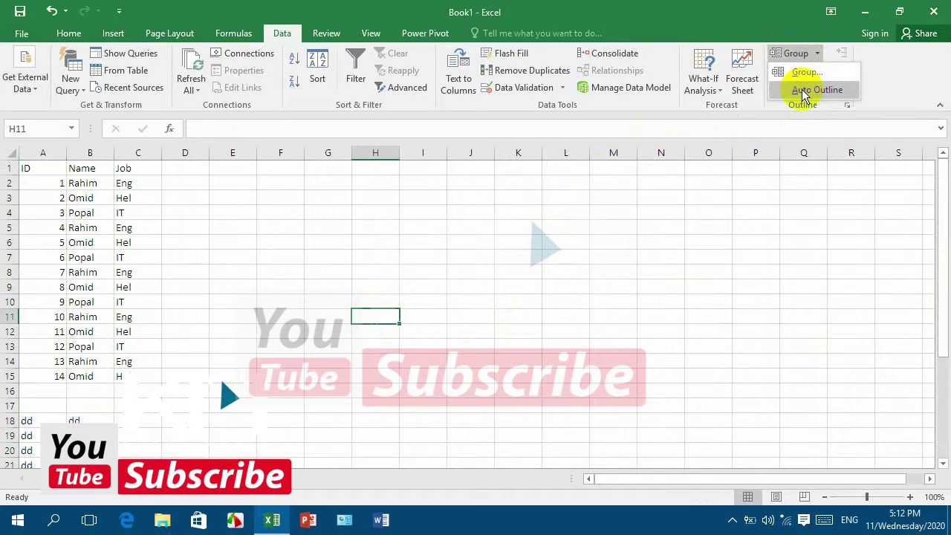
pyautogui.click(202, 234)
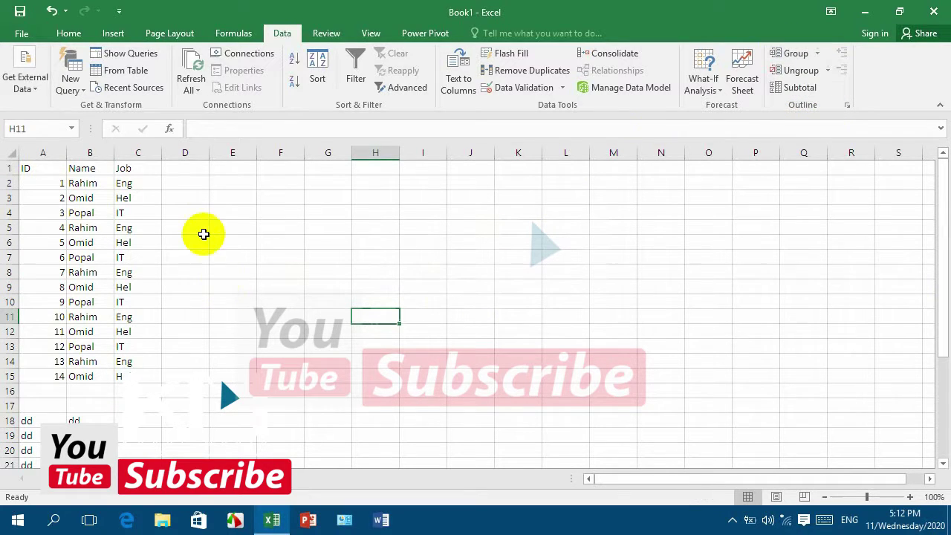
pyautogui.click(182, 170)
# Step: Type the headers Salary, Bonus, Spend, Total, Tax and Netpaid across D1:I1
pyautogui.write('Salary')
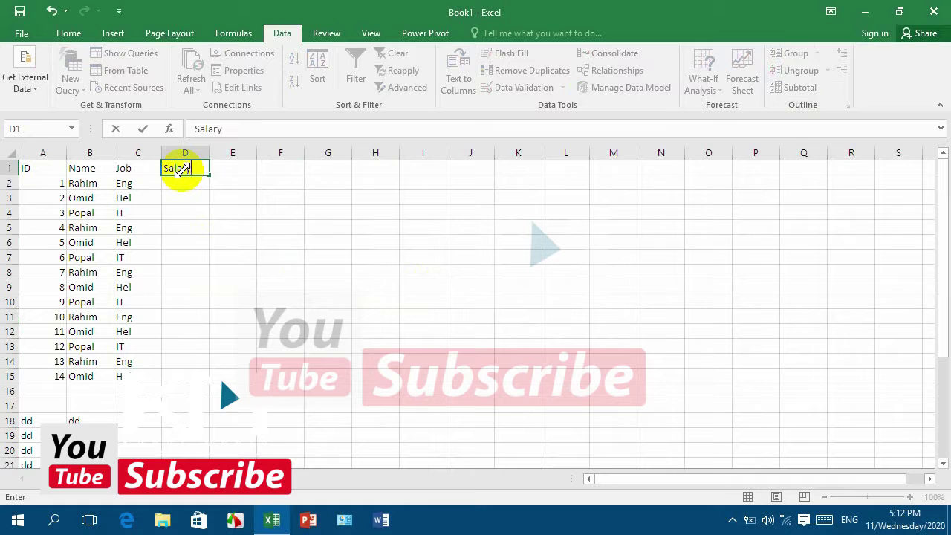
pyautogui.press('Tab')
pyautogui.write('B')
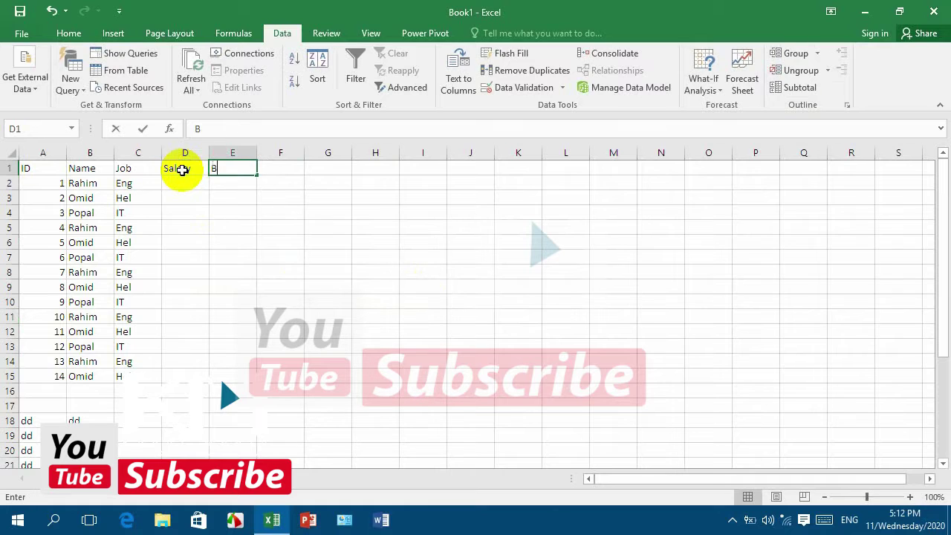
pyautogui.write('onus')
pyautogui.hotkey('ctrl', 'Return')
pyautogui.press('Tab')
pyautogui.write('Spend')
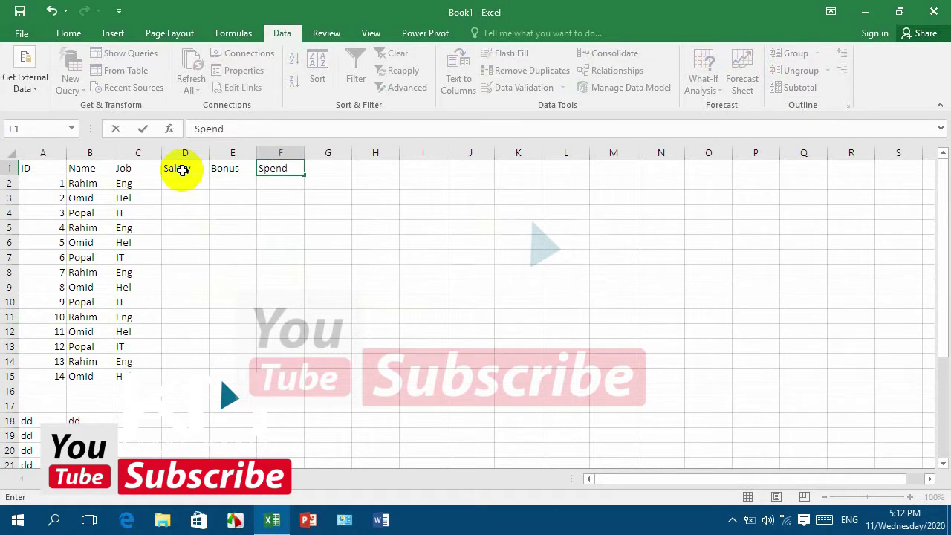
pyautogui.press('Tab')
pyautogui.write('Total')
pyautogui.press('Tab')
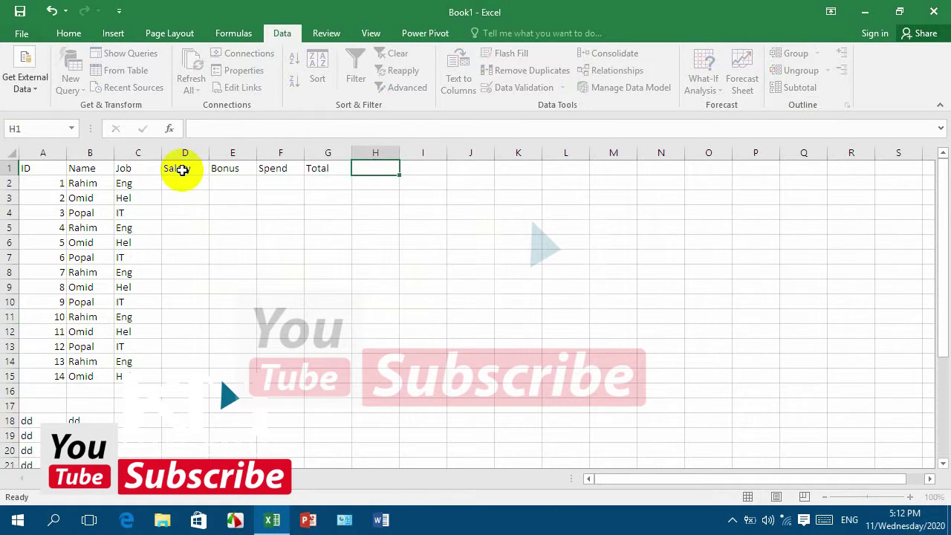
pyautogui.write('Tax')
pyautogui.press('Tab')
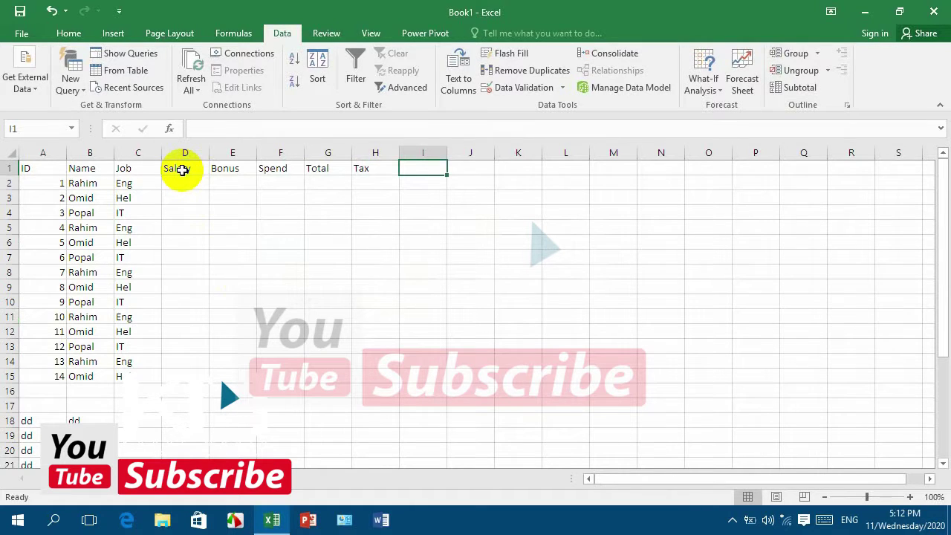
pyautogui.write('Netpaid')
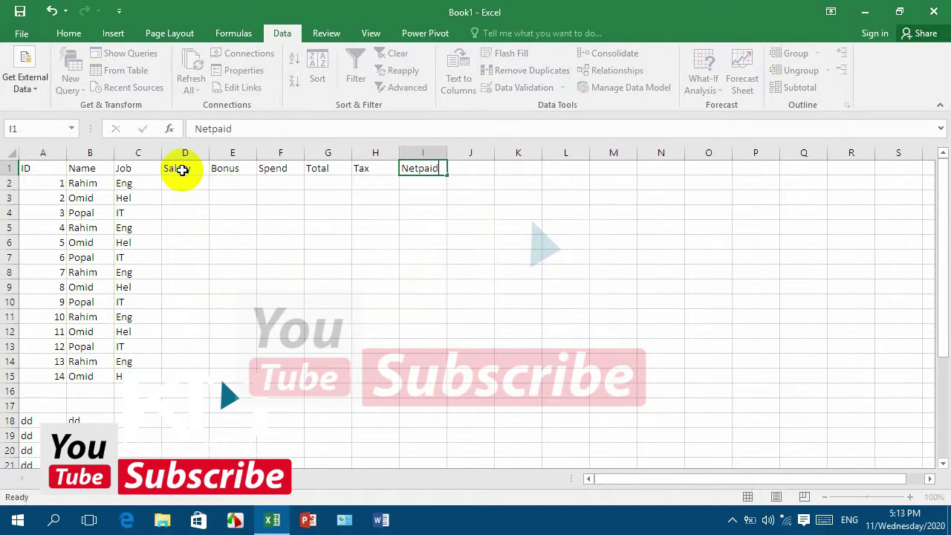
# Step: Fill rows 2–15 with salary 12000, bonus 1000 and spend 500
pyautogui.click(186, 183)
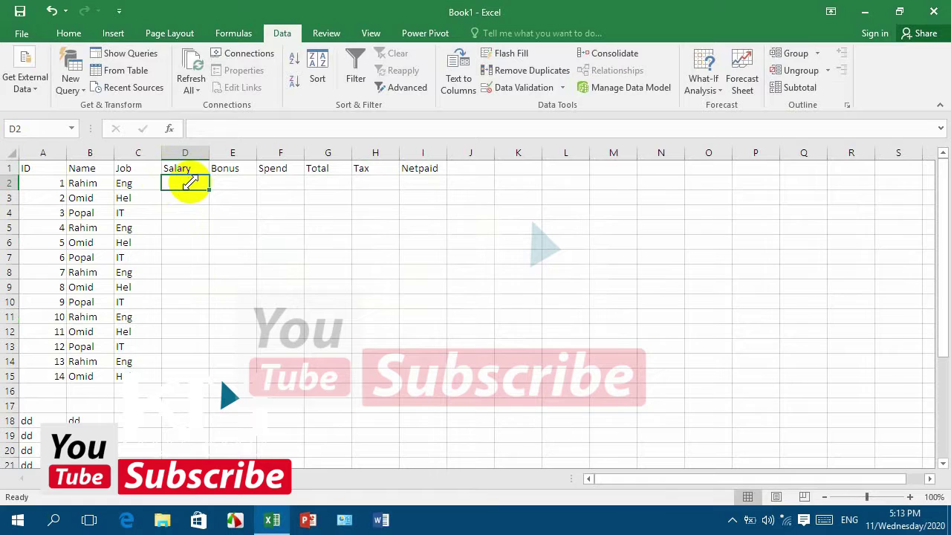
pyautogui.write('12000')
pyautogui.hotkey('ctrl', 'Return')
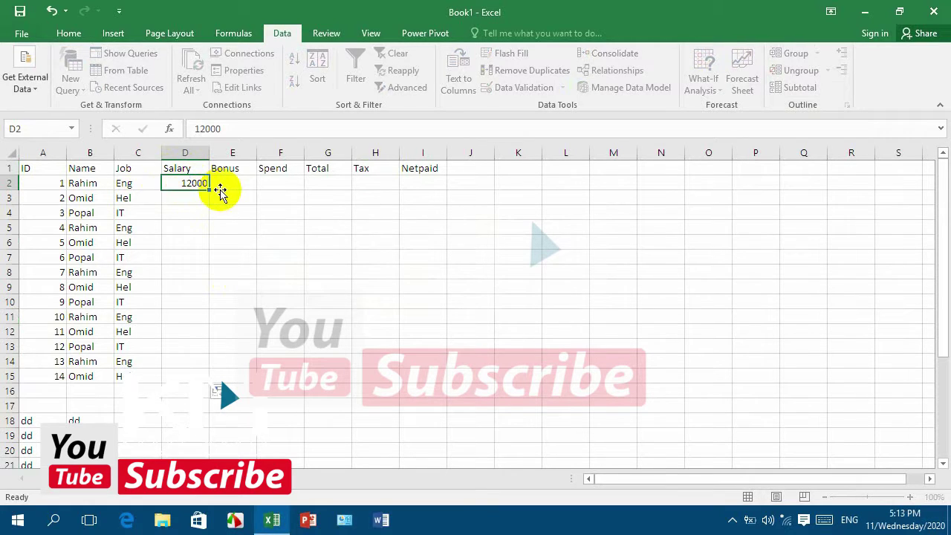
pyautogui.doubleClick(209, 190)
pyautogui.click(233, 184)
pyautogui.write('100')
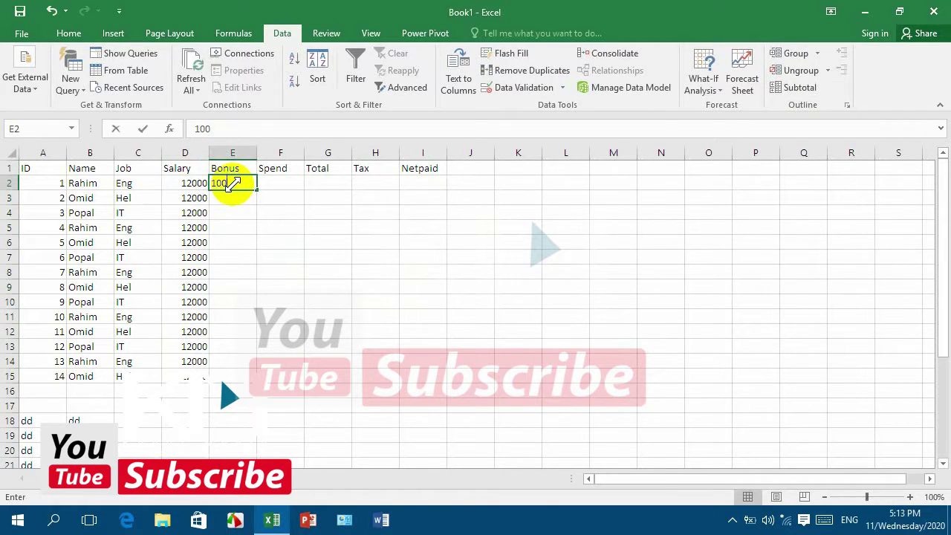
pyautogui.write('0')
pyautogui.hotkey('ctrl', 'Return')
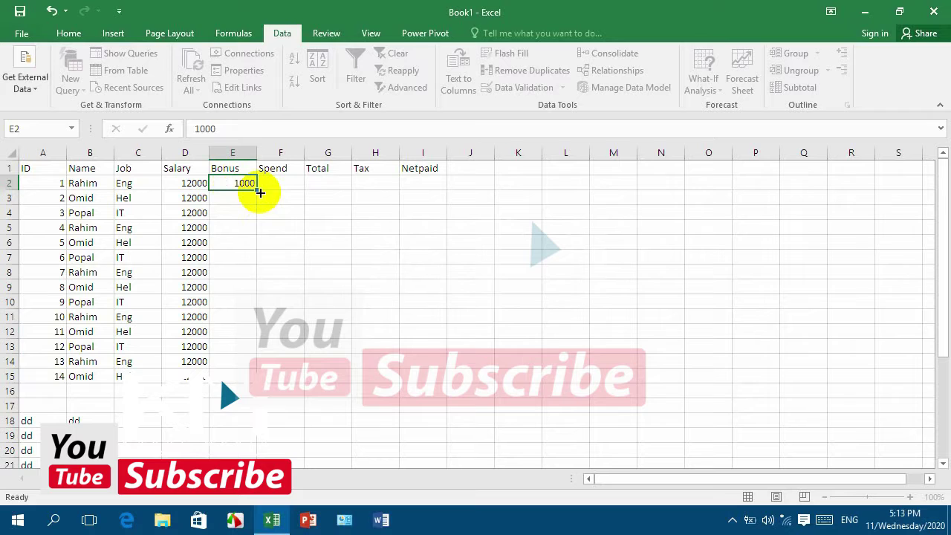
pyautogui.doubleClick(256, 190)
pyautogui.click(277, 184)
pyautogui.write('5')
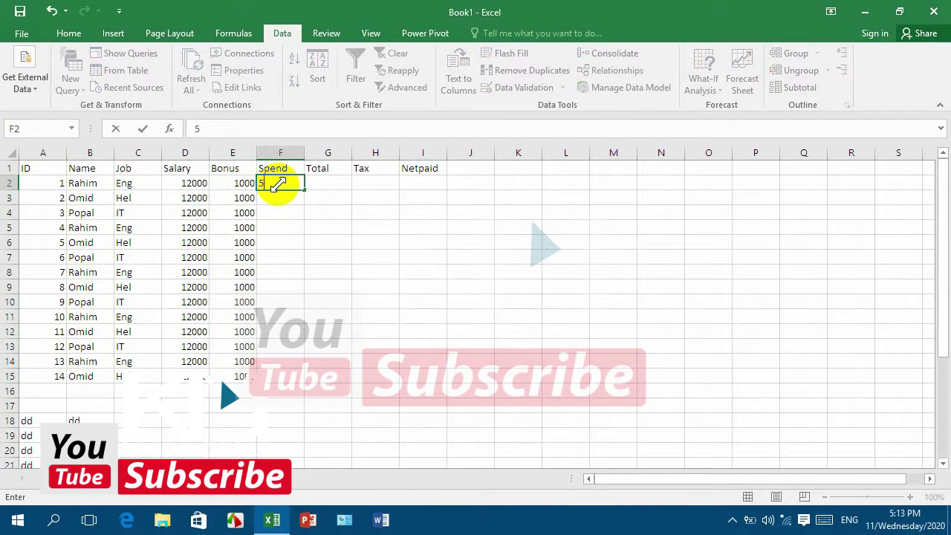
pyautogui.write('00')
pyautogui.click(303, 192)
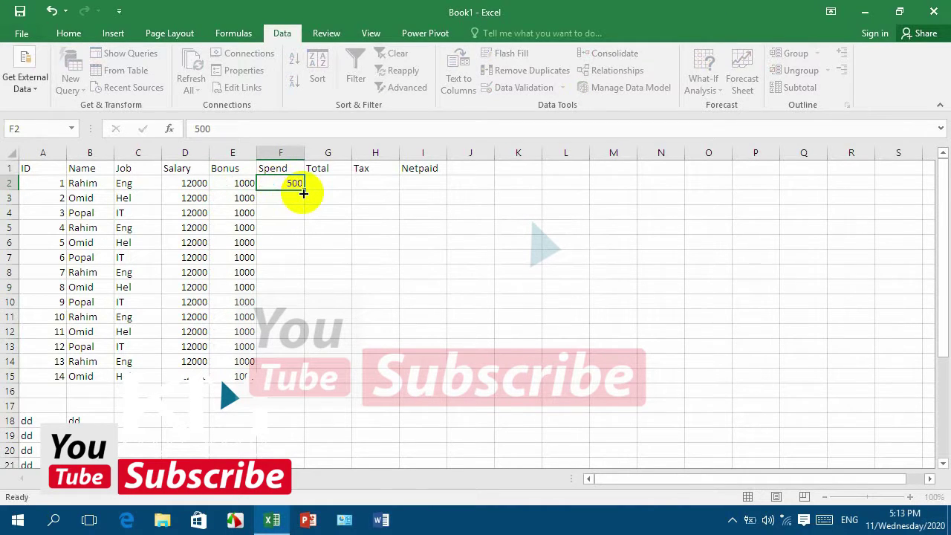
pyautogui.doubleClick(304, 191)
pyautogui.click(324, 182)
# Step: Enter the Total formula =D2+E2-F2 in G2 and fill it down to row 15
pyautogui.write('=')
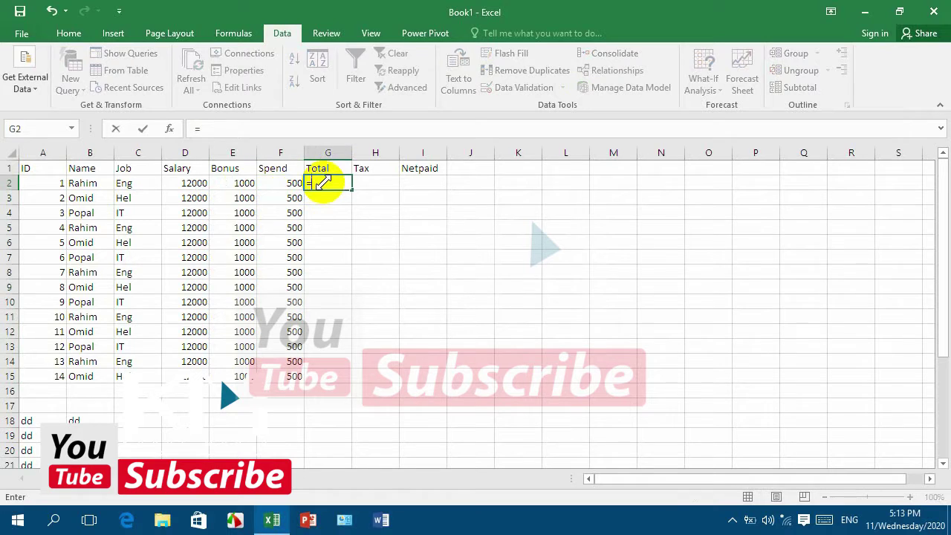
pyautogui.click(177, 184)
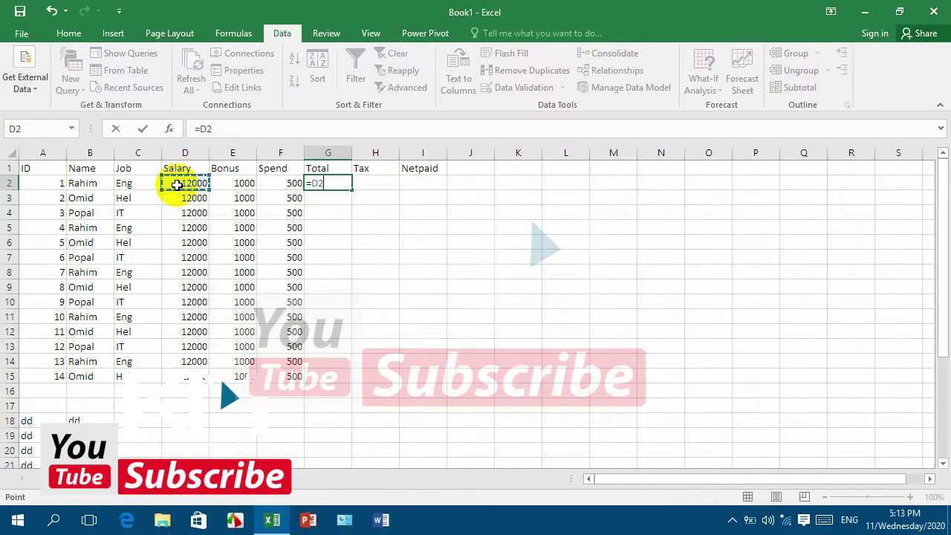
pyautogui.write('+')
pyautogui.click(236, 183)
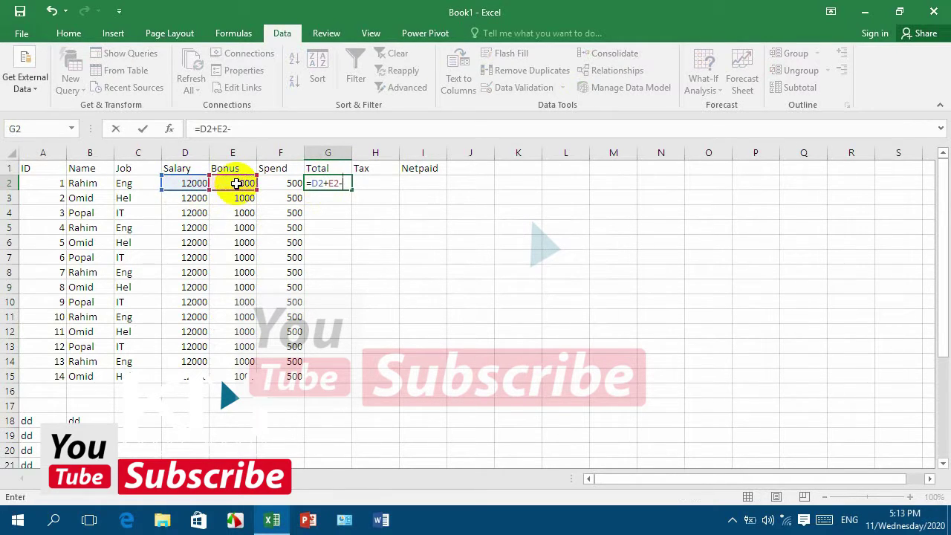
pyautogui.write('-')
pyautogui.click(278, 186)
pyautogui.press('Return')
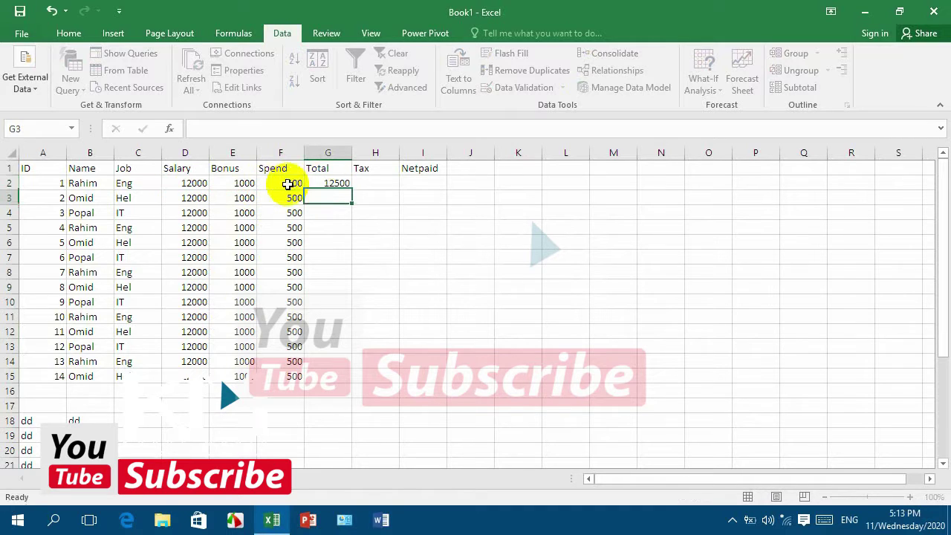
pyautogui.click(332, 183)
pyautogui.doubleClick(350, 189)
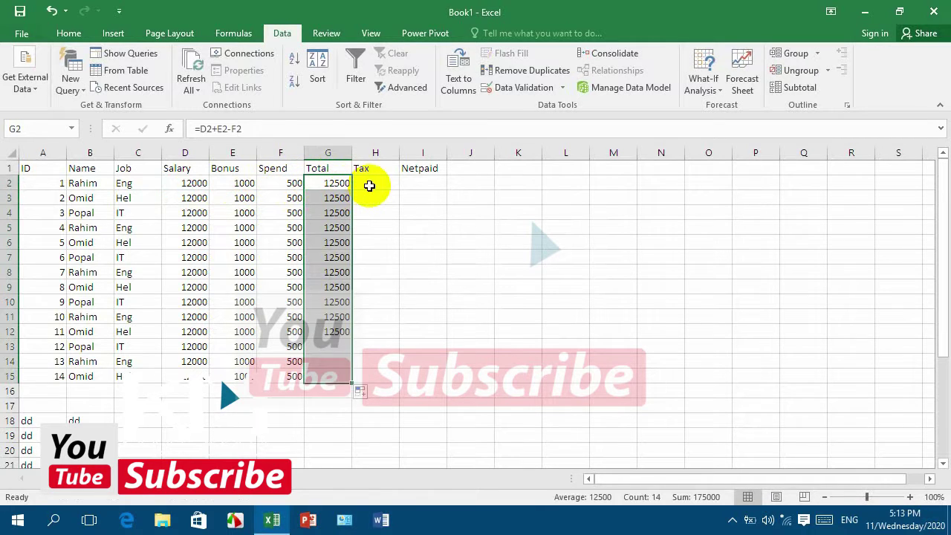
# Step: Set Tax to 200 in H2 and copy it down the column
pyautogui.click(371, 185)
pyautogui.write('200')
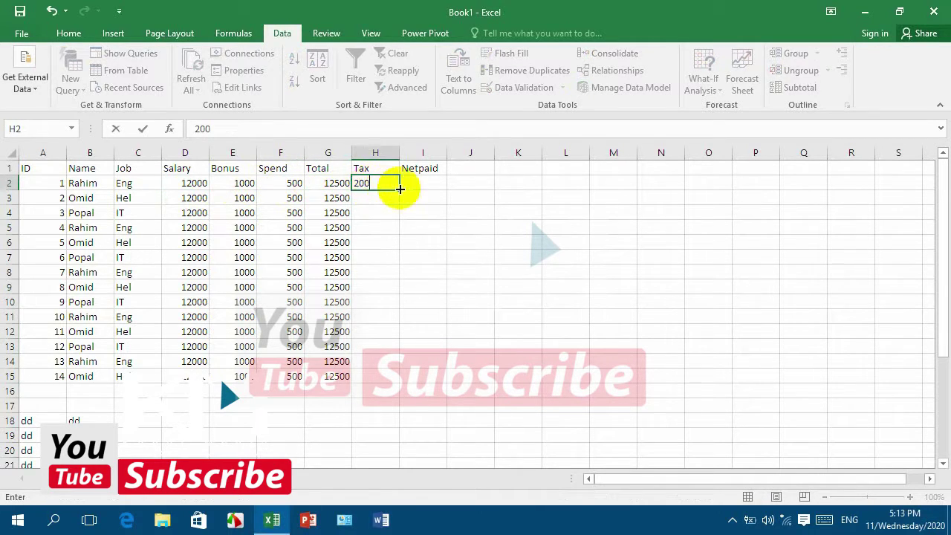
pyautogui.doubleClick(402, 190)
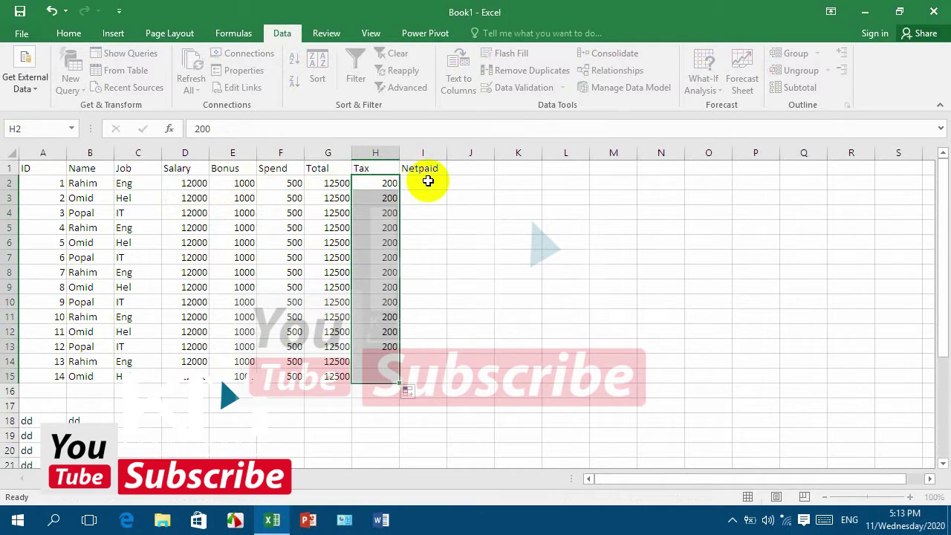
# Step: Enter Netpaid as =G2-H2 in I2 and copy it down to I15
pyautogui.click(429, 183)
pyautogui.write('=')
pyautogui.click(313, 185)
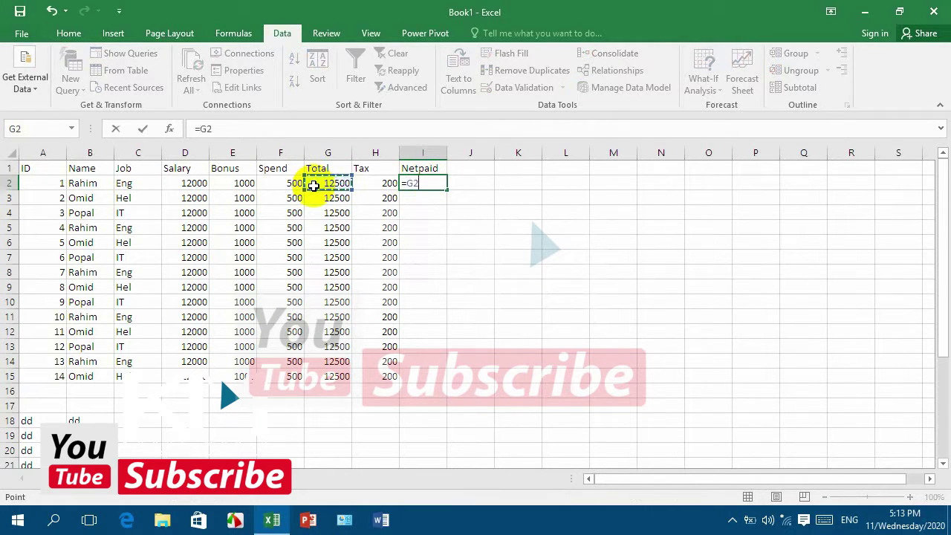
pyautogui.write('-')
pyautogui.click(383, 183)
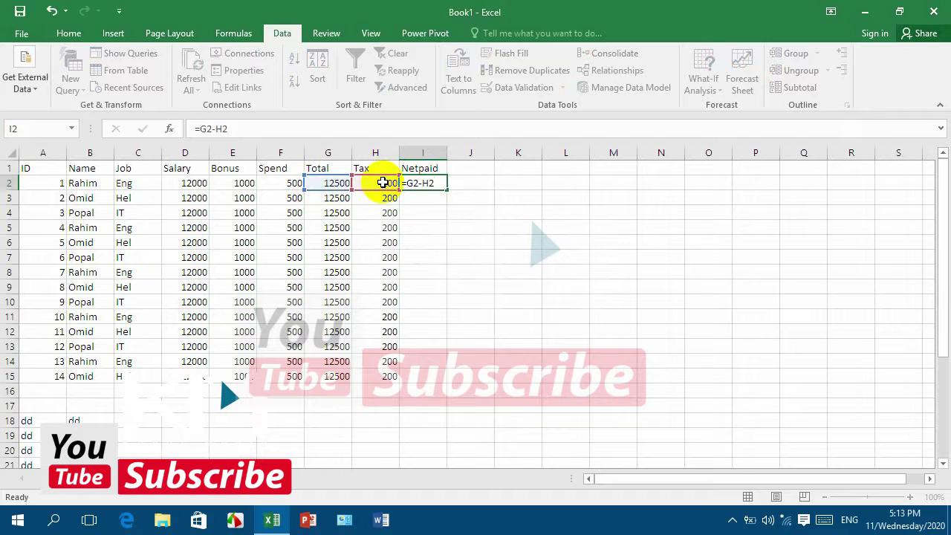
pyautogui.press('Return')
pyautogui.click(440, 186)
pyautogui.moveTo(449, 193); pyautogui.dragTo(439, 376)
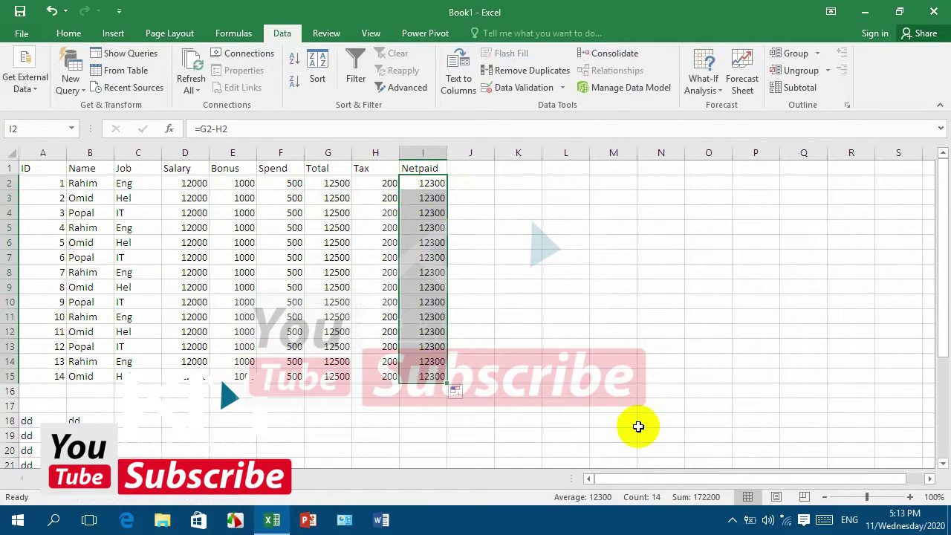
# Step: Zoom to 120%, then give A1:I15 All Borders and bold text
pyautogui.doubleClick(911, 498)
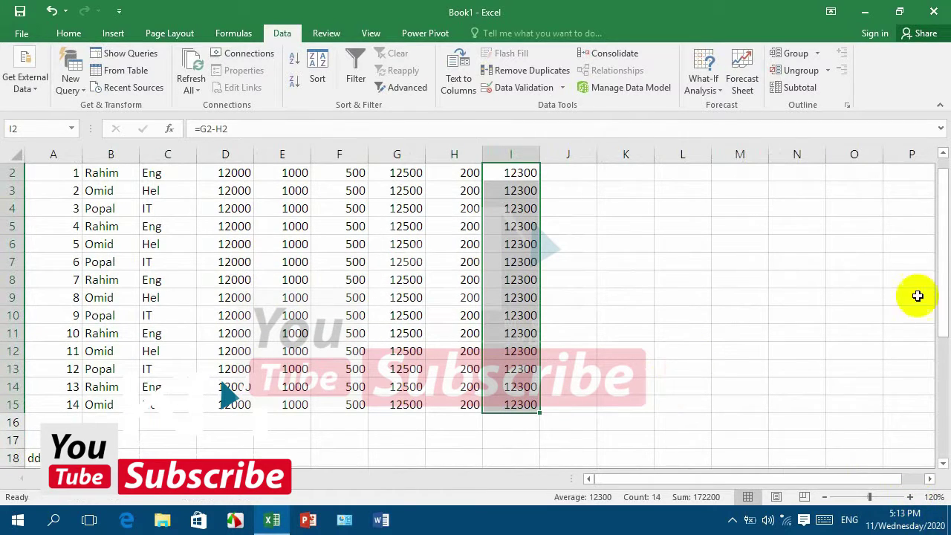
pyautogui.moveTo(942, 278); pyautogui.dragTo(942, 245)
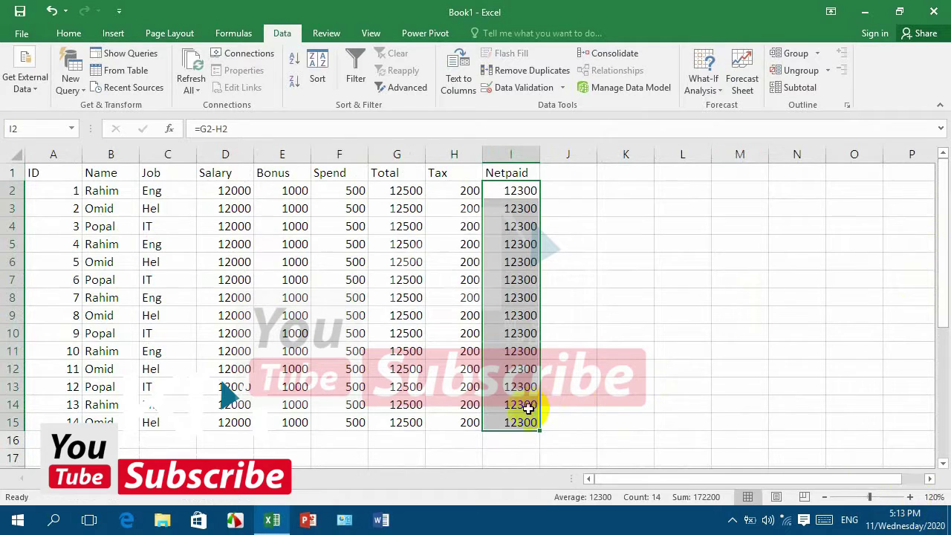
pyautogui.moveTo(520, 422); pyautogui.dragTo(3, 130)
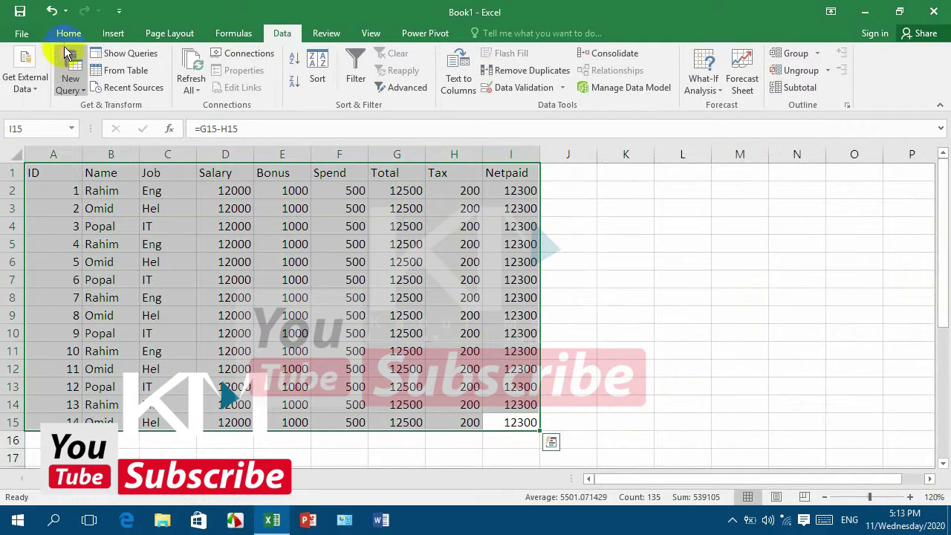
pyautogui.click(67, 34)
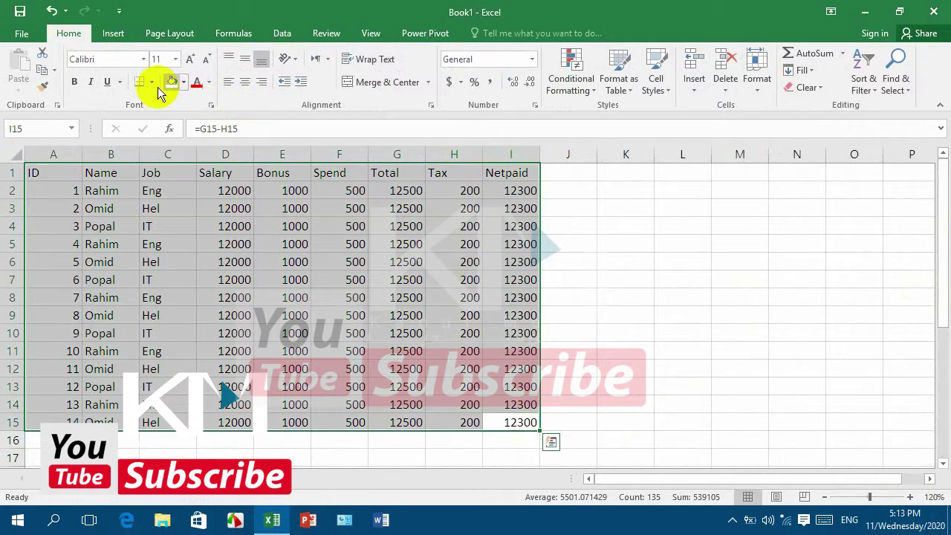
pyautogui.click(152, 81)
pyautogui.click(162, 210)
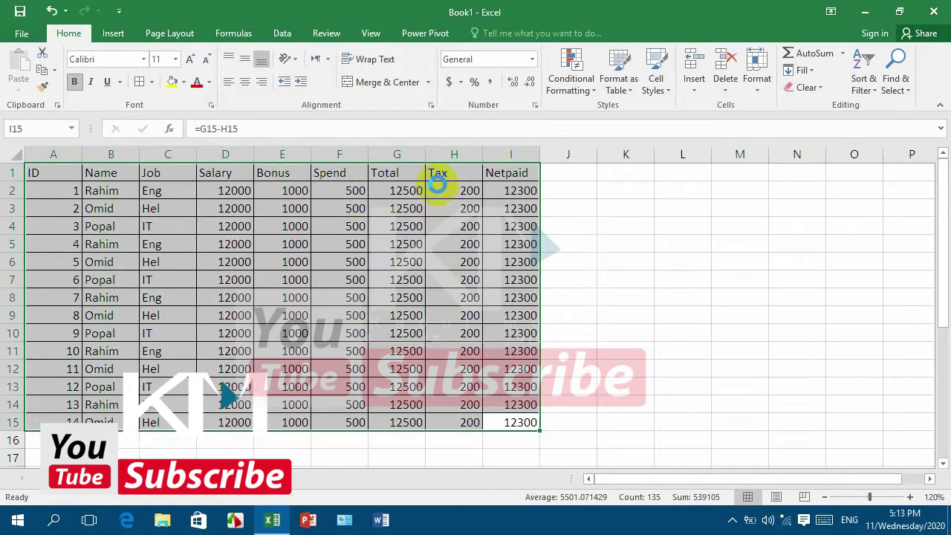
pyautogui.hotkey('ctrl', 'b')
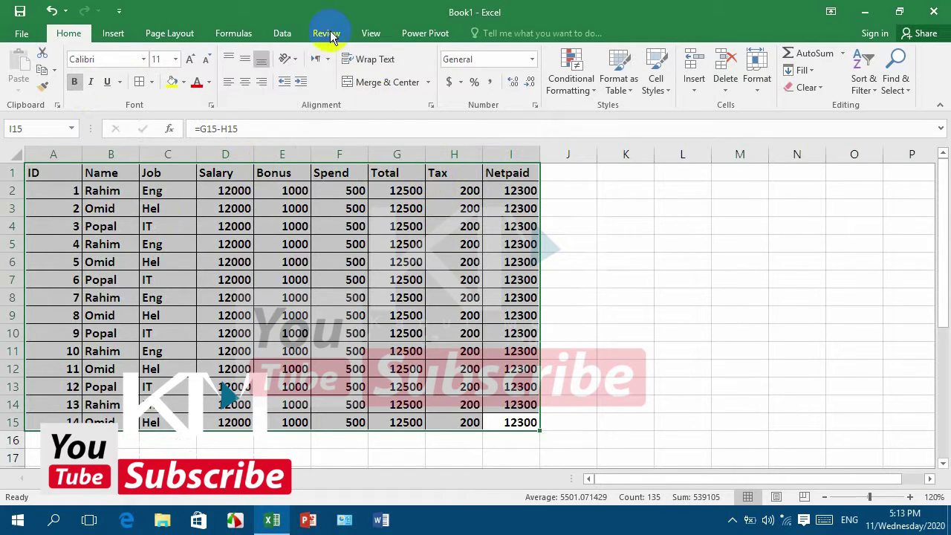
# Step: Apply Auto Outline to the pay table, then select the Salary through Total headers
pyautogui.click(282, 34)
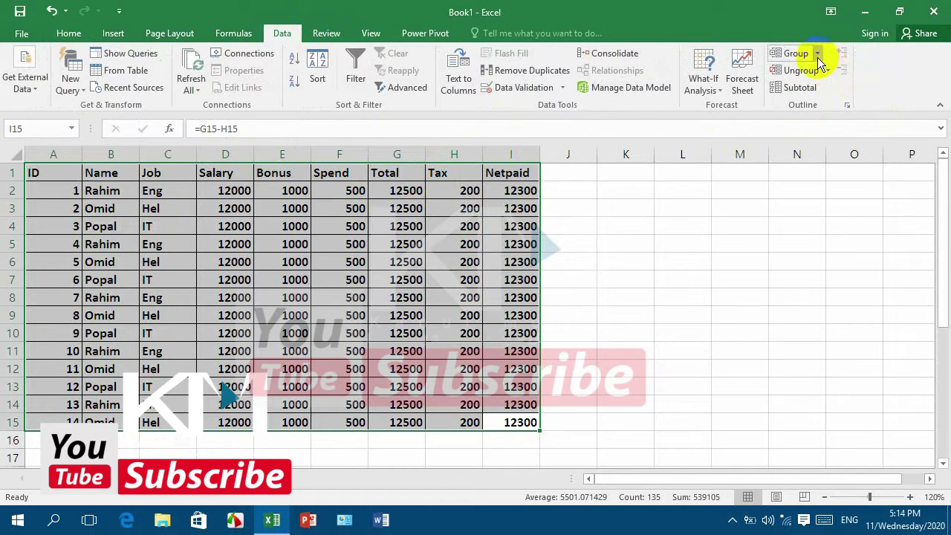
pyautogui.click(817, 58)
pyautogui.click(816, 90)
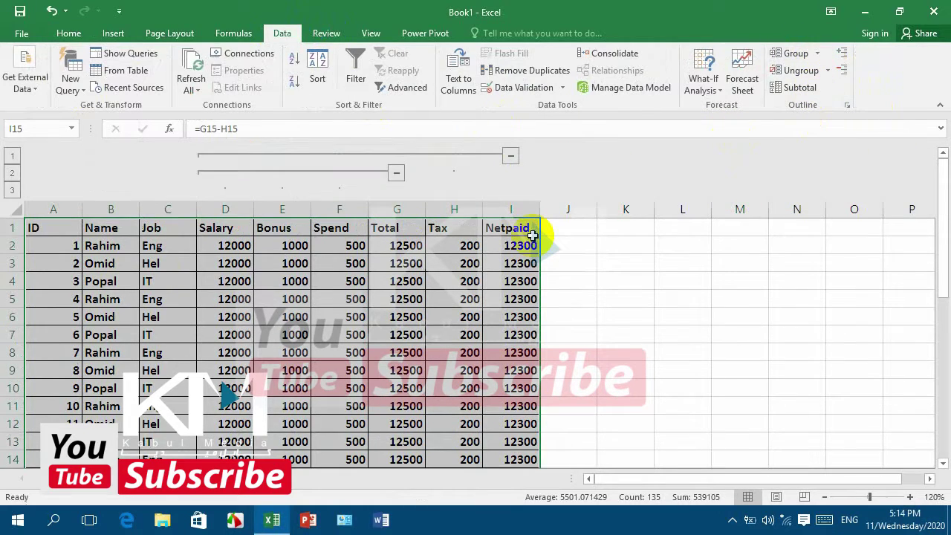
pyautogui.click(308, 280)
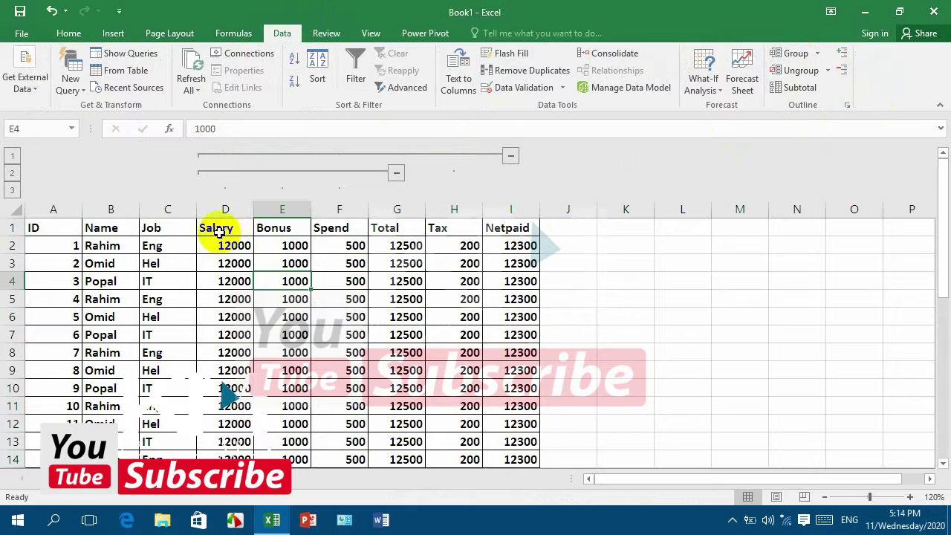
pyautogui.moveTo(219, 229); pyautogui.dragTo(357, 228)
pyautogui.click(377, 226)
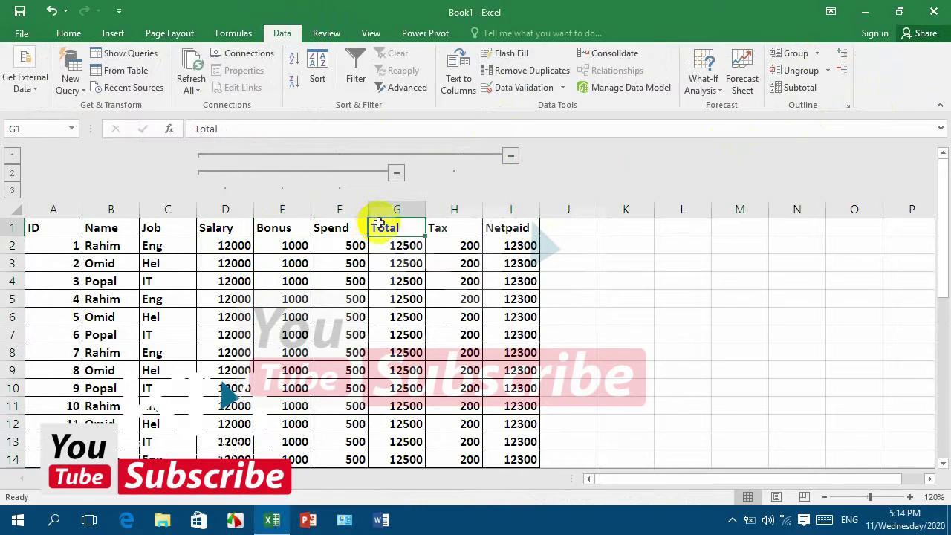
pyautogui.click(396, 173)
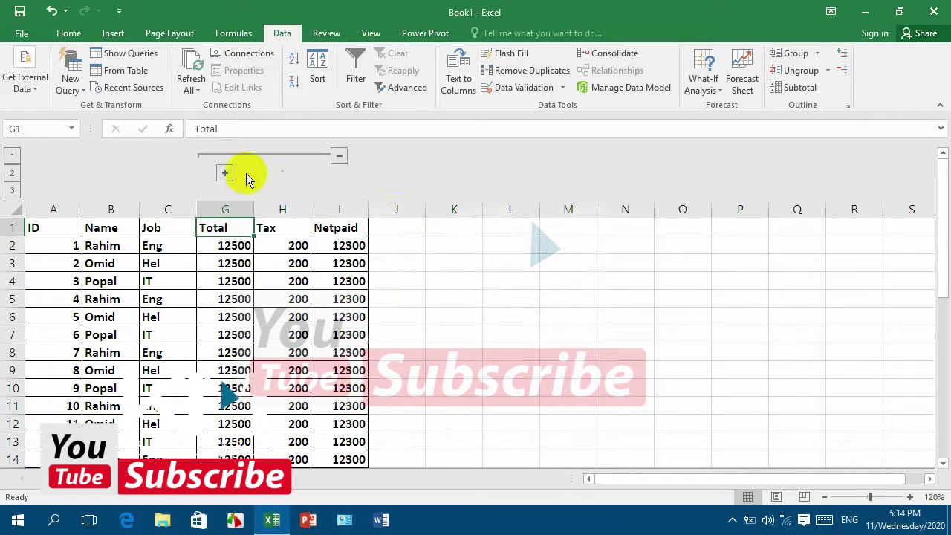
pyautogui.click(344, 158)
pyautogui.click(231, 298)
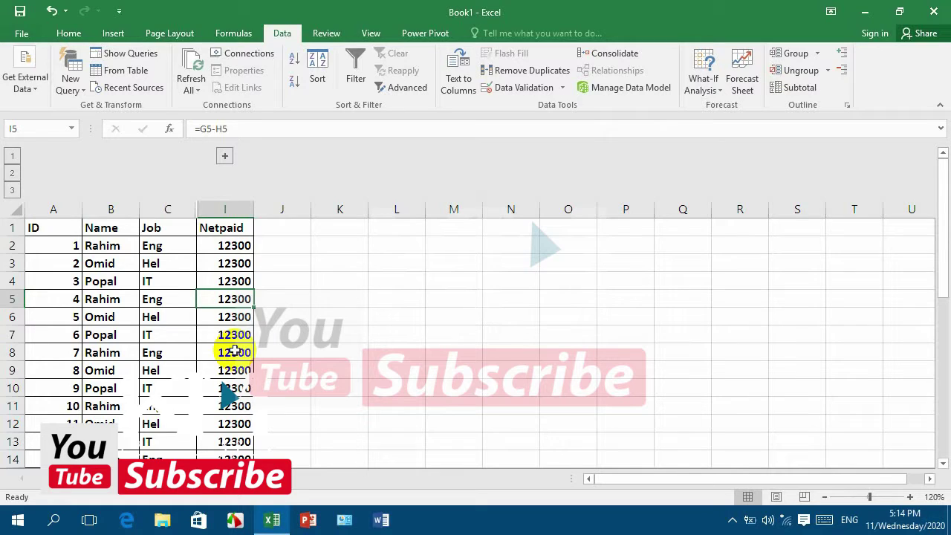
pyautogui.click(224, 157)
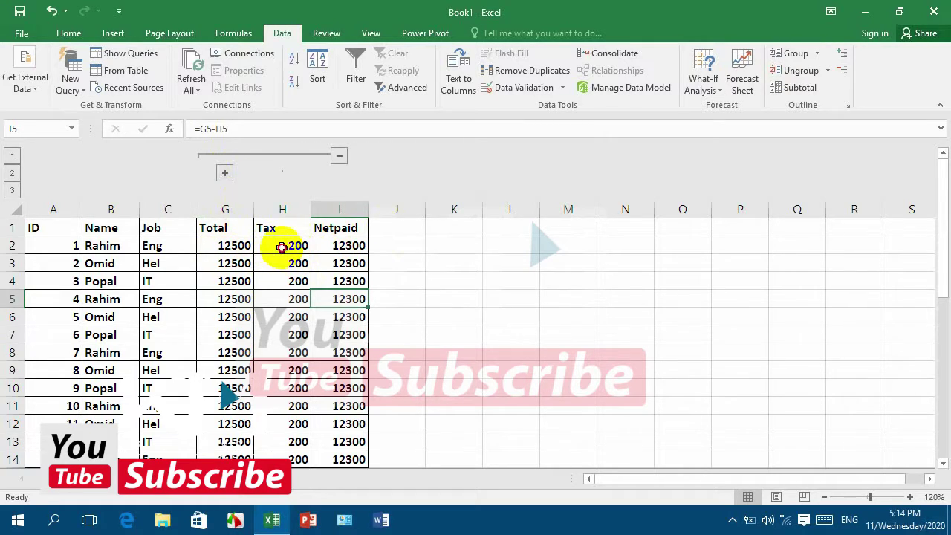
pyautogui.click(282, 247)
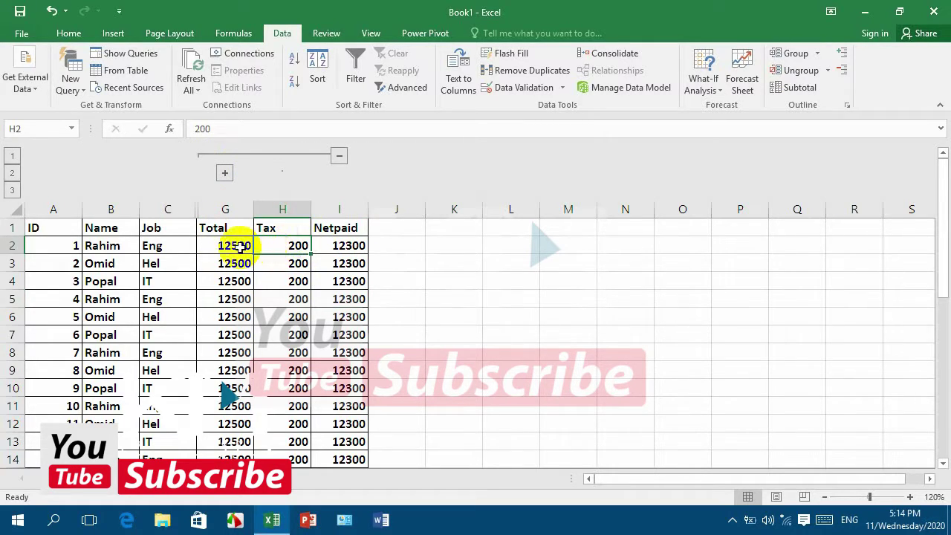
pyautogui.click(329, 245)
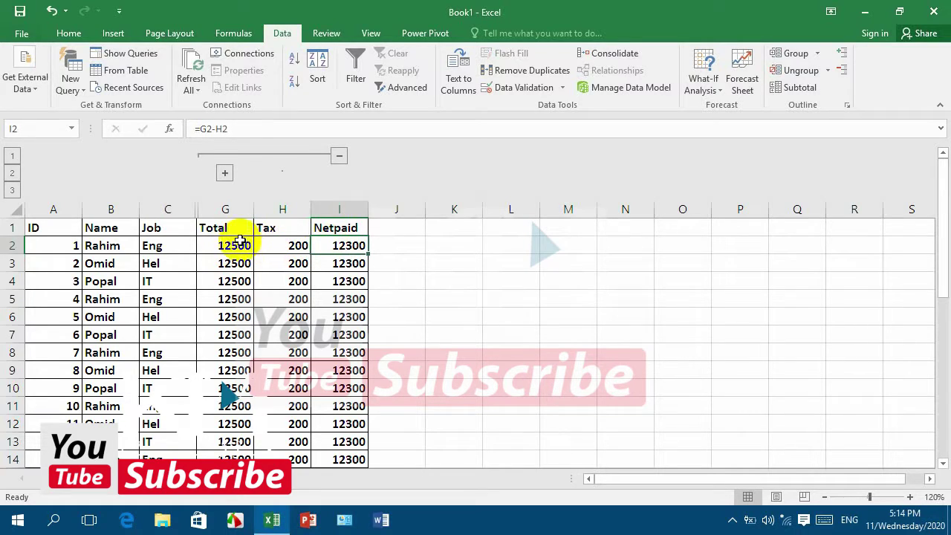
pyautogui.click(235, 246)
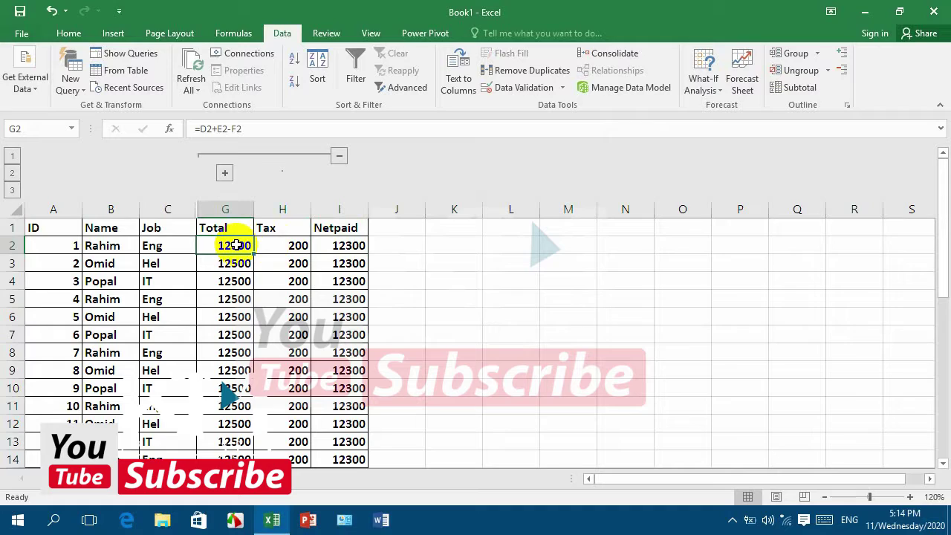
pyautogui.click(224, 172)
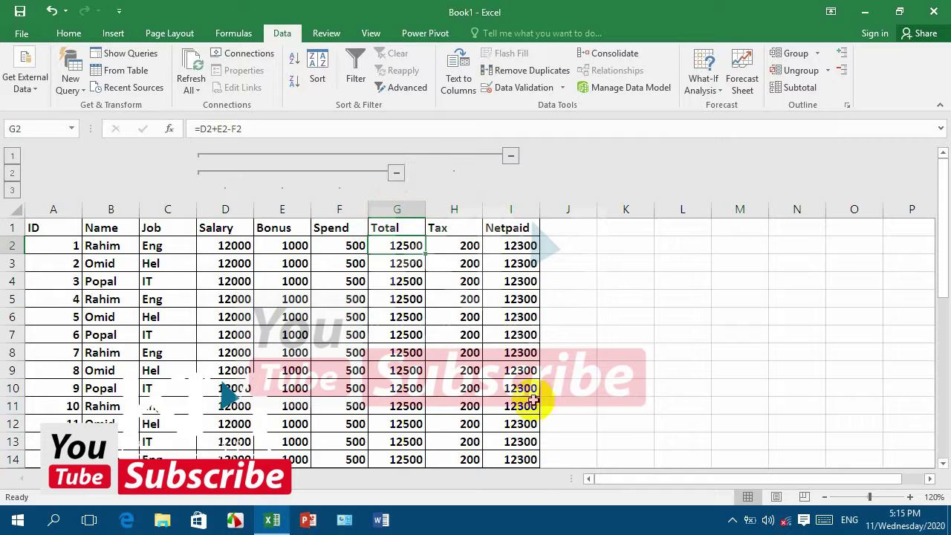
# Step: Select the table A1:I14 and clear its automatic column outline via Ungroup > Clear Outline
pyautogui.moveTo(521, 456); pyautogui.dragTo(455, 441)
pyautogui.moveTo(179, 240); pyautogui.dragTo(11, 170)
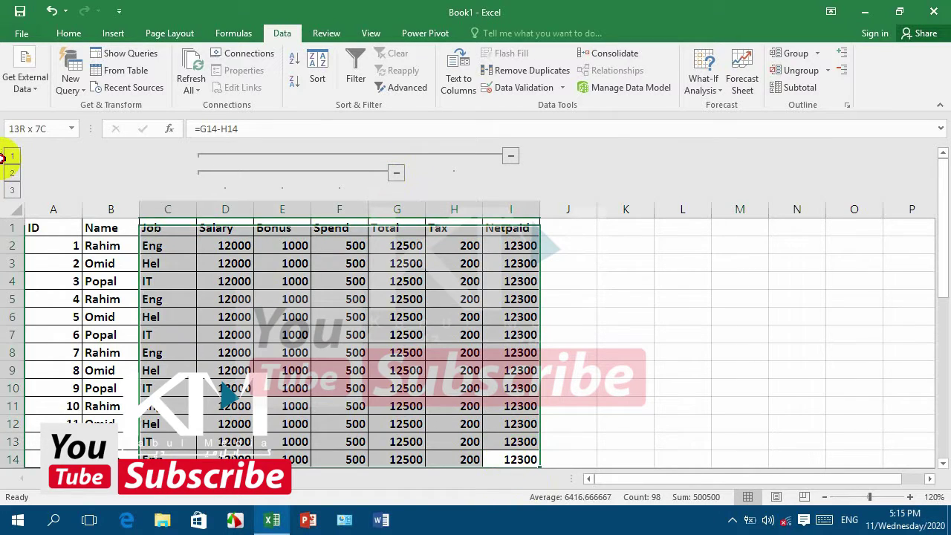
pyautogui.click(832, 72)
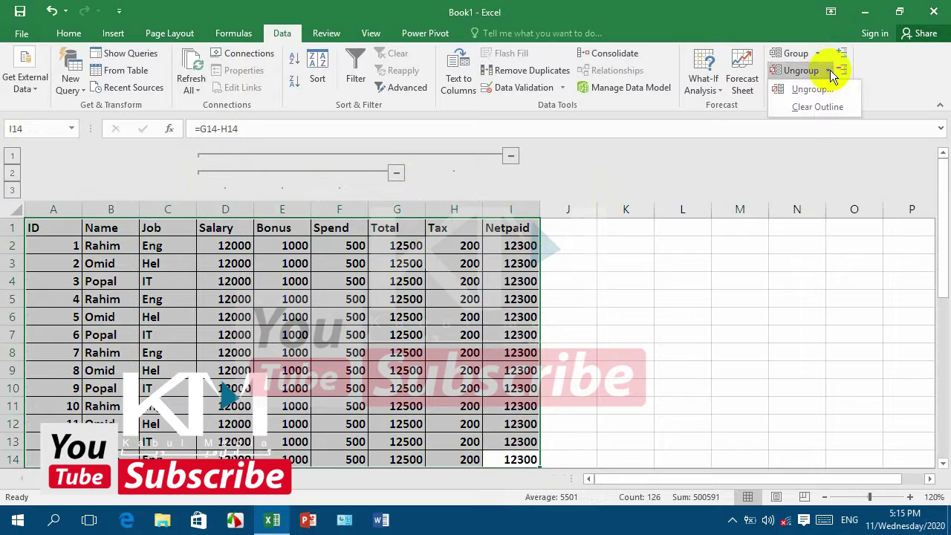
pyautogui.click(815, 111)
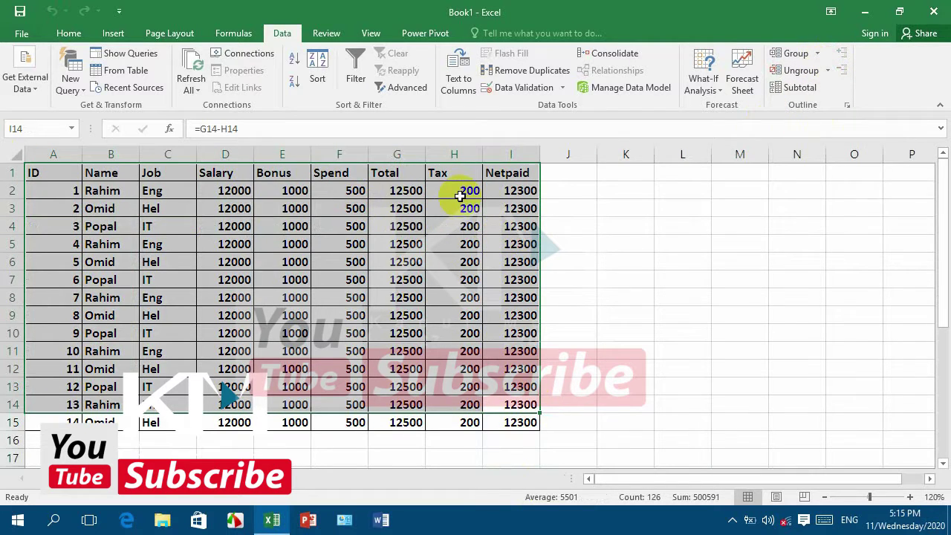
pyautogui.click(409, 262)
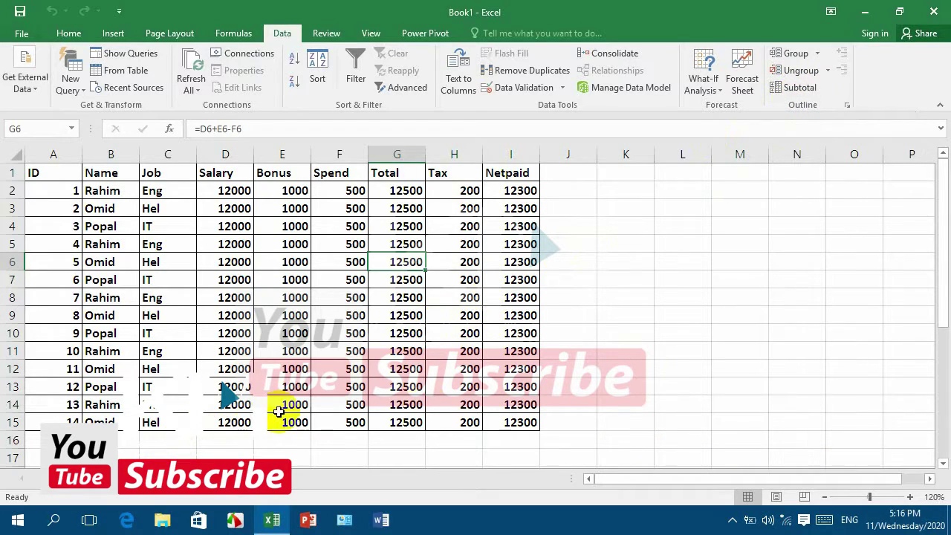
# Step: Sort the pay table A to Z by the Job column (C1)
pyautogui.moveTo(524, 420)
pyautogui.mouseDown()
pyautogui.moveTo(281, 223)
pyautogui.moveTo(59, 123)
pyautogui.mouseUp()
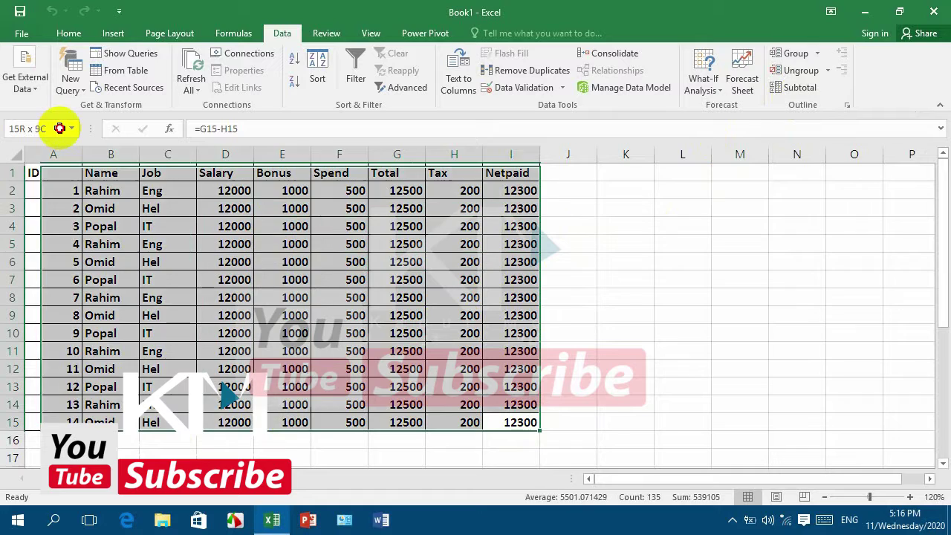
pyautogui.click(166, 171)
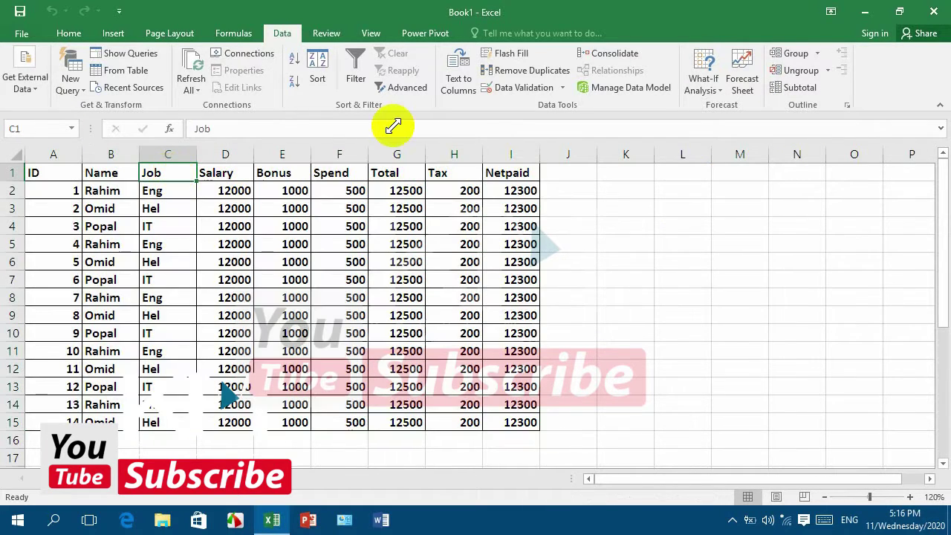
pyautogui.click(294, 60)
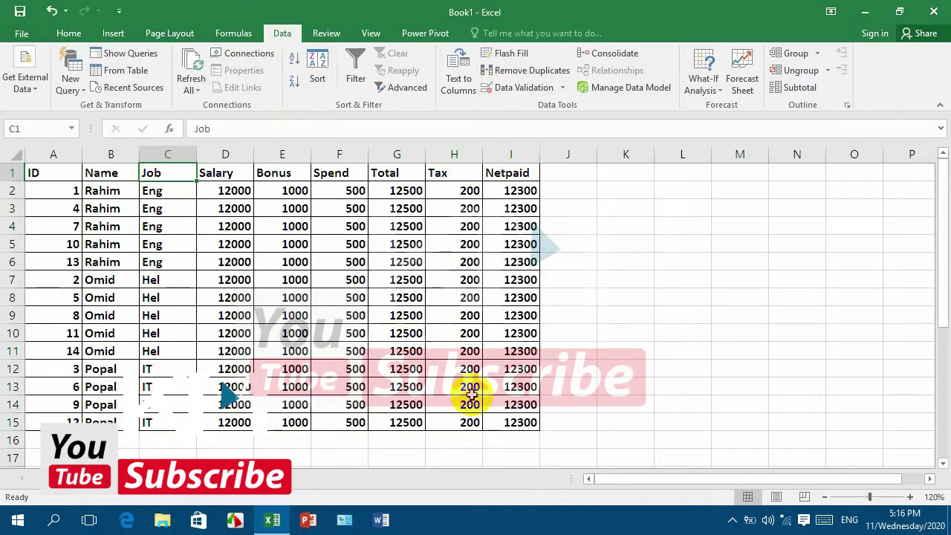
# Step: Select A1:I15 and set Subtotal to group at each change in Job using Sum
pyautogui.moveTo(272, 250); pyautogui.dragTo(22, 146)
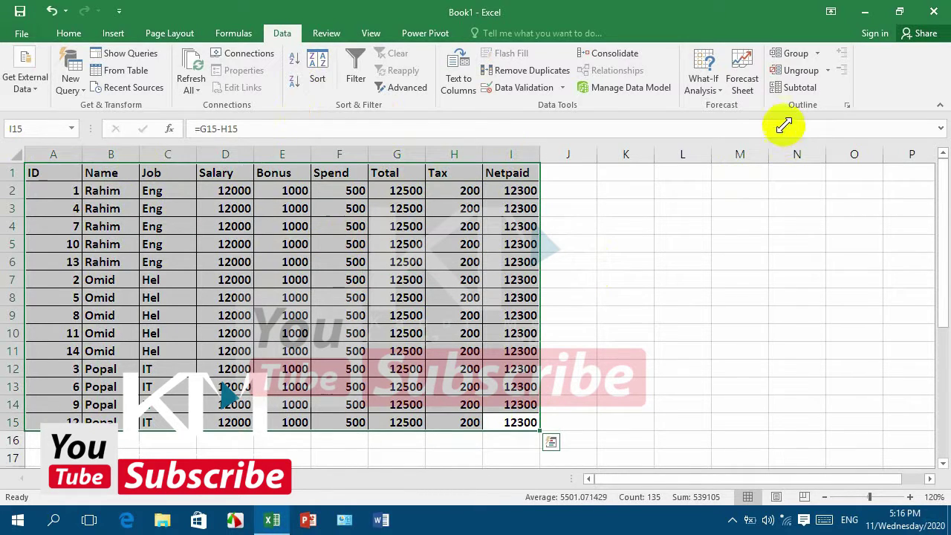
pyautogui.click(789, 88)
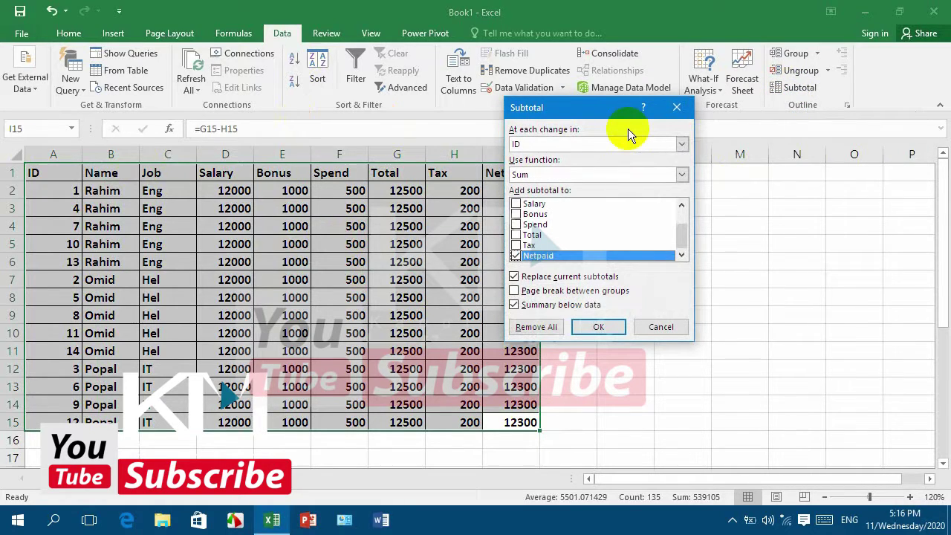
pyautogui.click(527, 146)
pyautogui.click(526, 144)
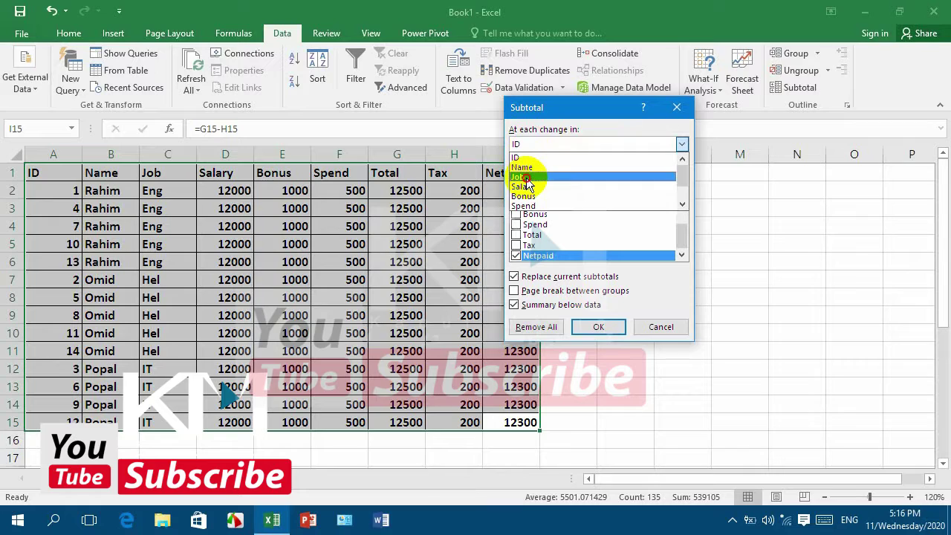
pyautogui.click(526, 177)
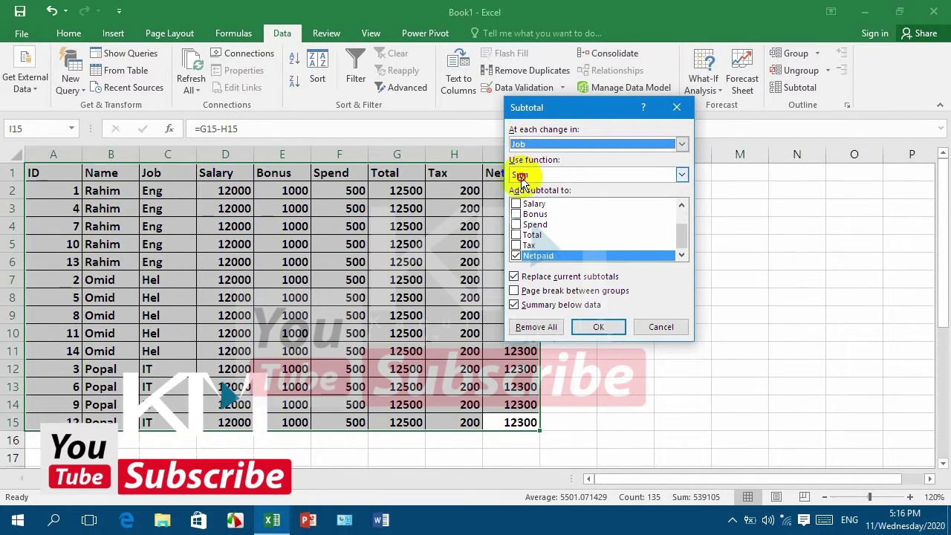
pyautogui.click(520, 176)
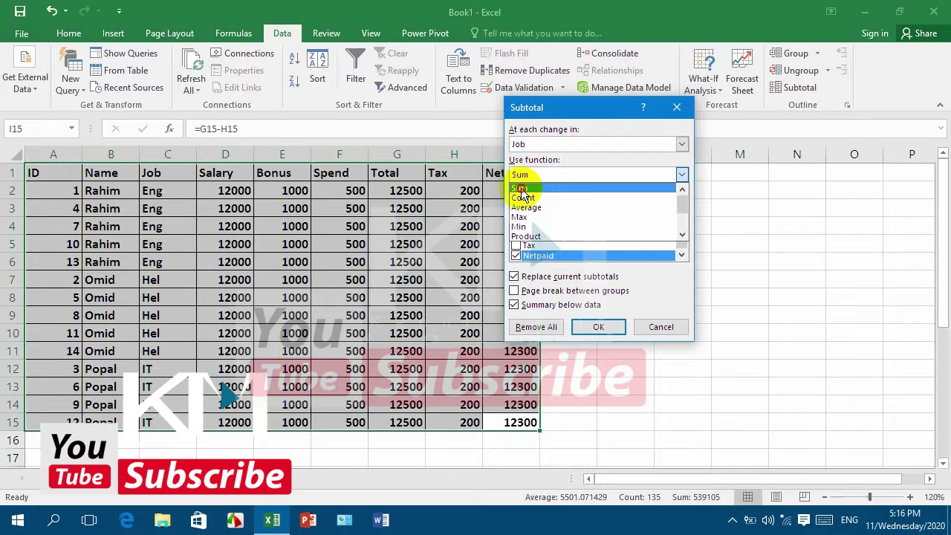
pyautogui.click(520, 188)
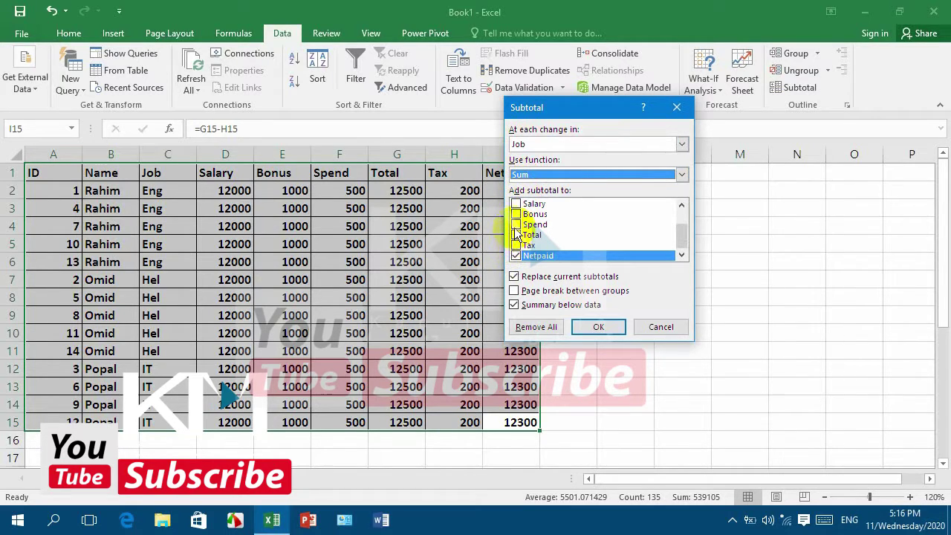
# Step: Tick Salary, Bonus, Spend, Total and Tax for subtotalling and apply the subtotals
pyautogui.click(518, 205)
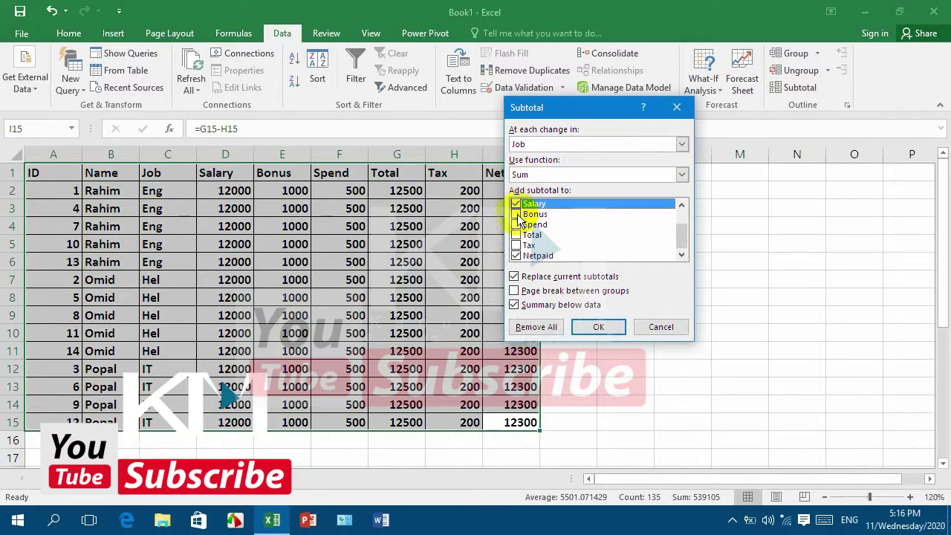
pyautogui.click(516, 214)
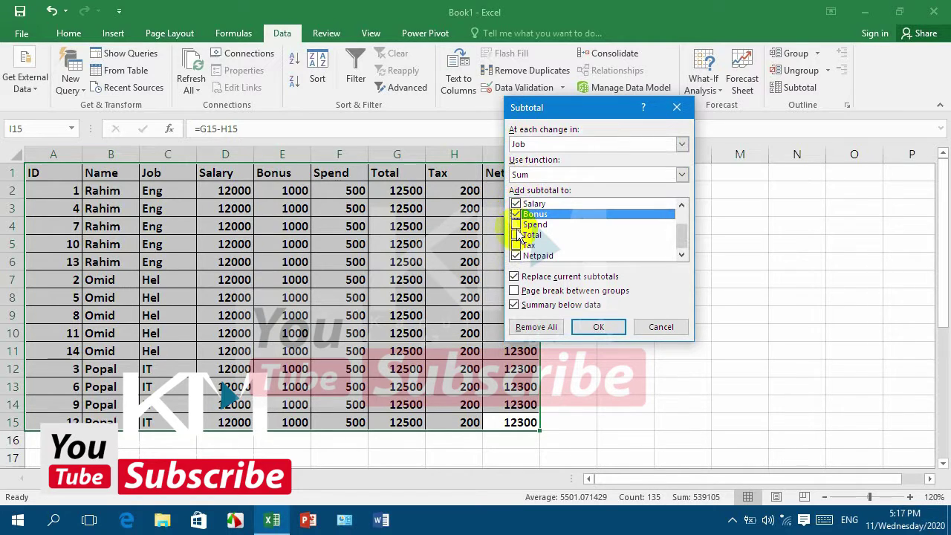
pyautogui.click(517, 235)
pyautogui.click(516, 224)
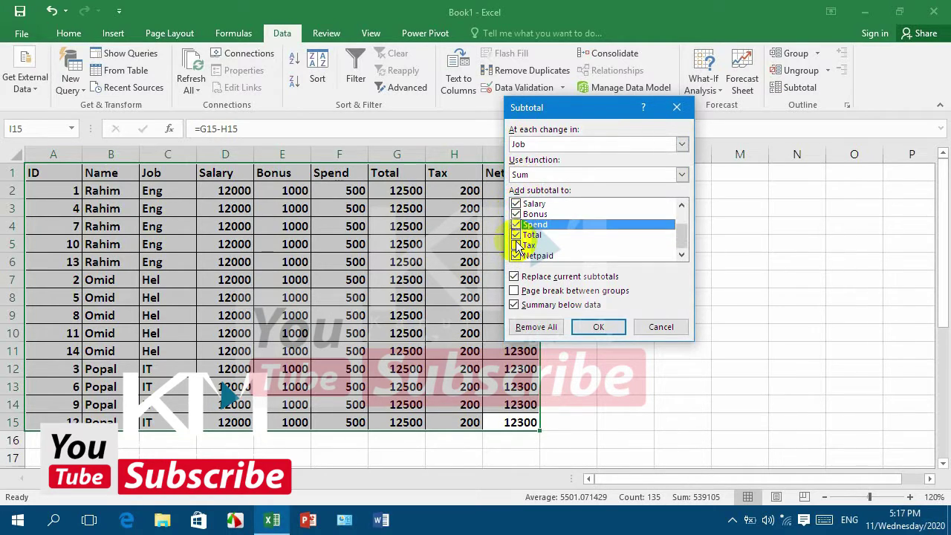
pyautogui.click(518, 245)
pyautogui.click(597, 330)
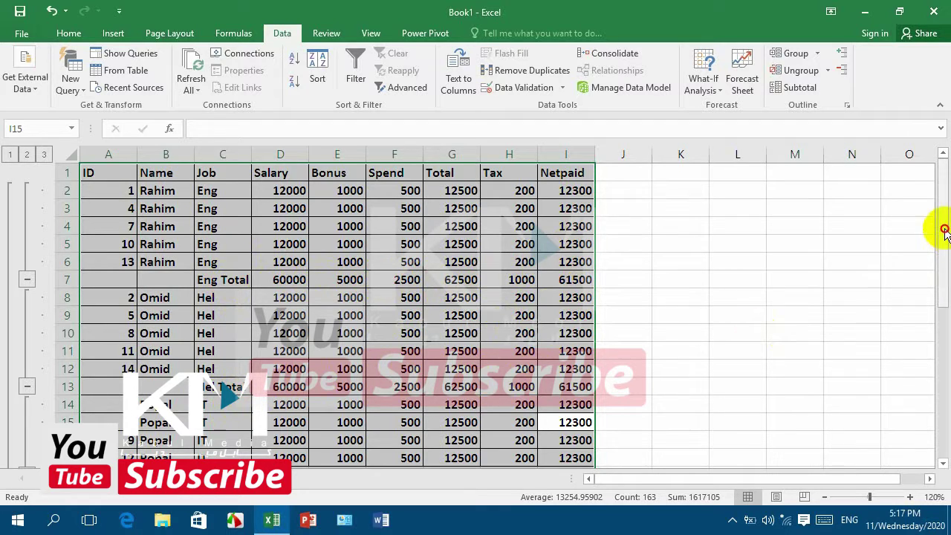
# Step: Scroll to the subtotal rows and autofit column C to fit the Eng, Hel and IT Total labels
pyautogui.moveTo(942, 245); pyautogui.dragTo(944, 288)
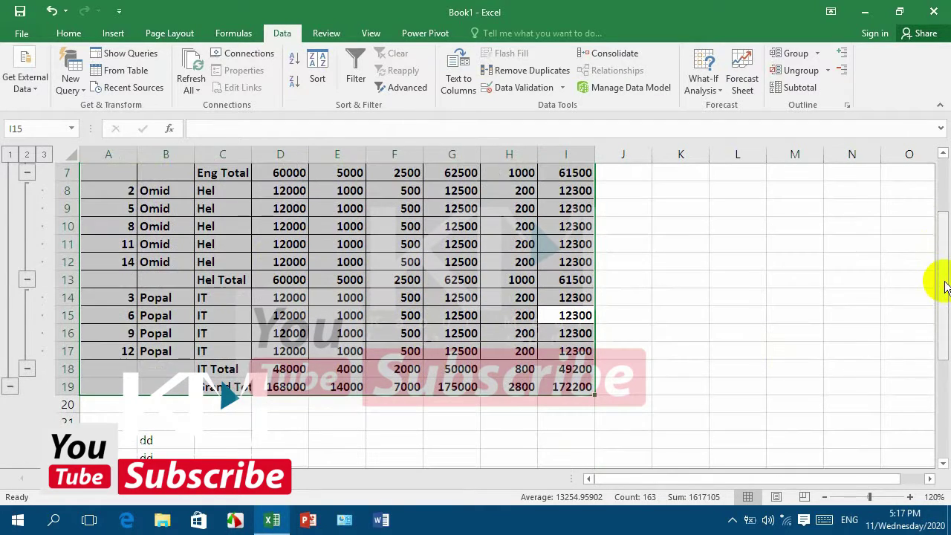
pyautogui.doubleClick(250, 151)
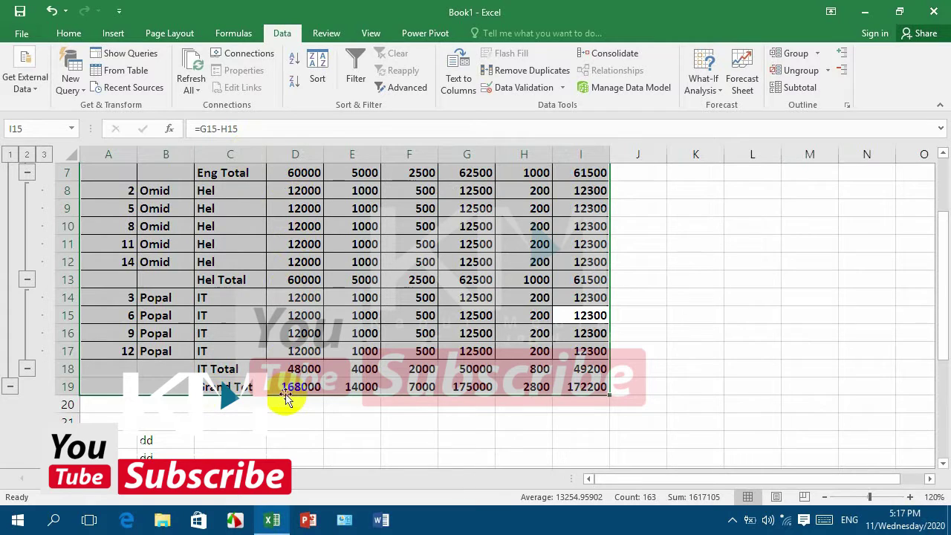
# Step: Add Count subtotals per Job with Replace current subtotals unticked, keeping the Sum totals
pyautogui.click(803, 92)
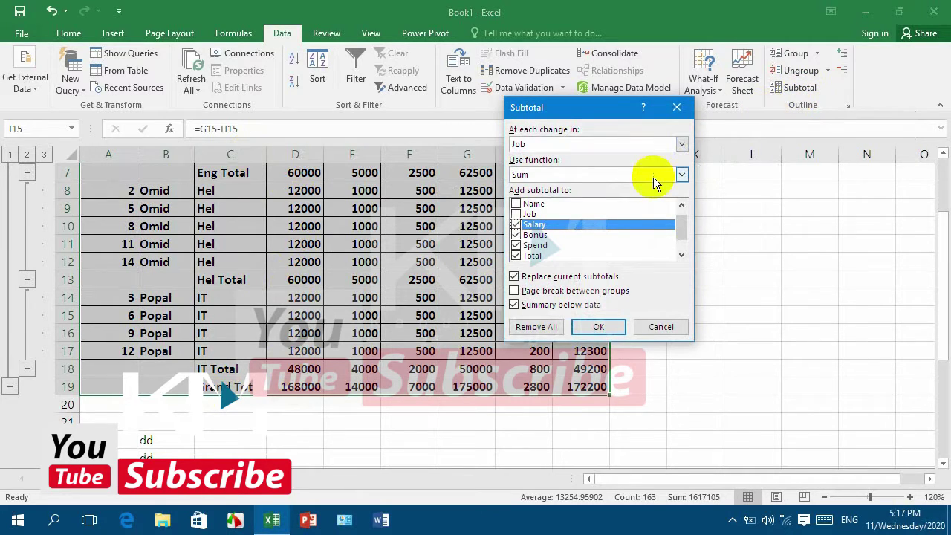
pyautogui.click(542, 279)
pyautogui.click(543, 281)
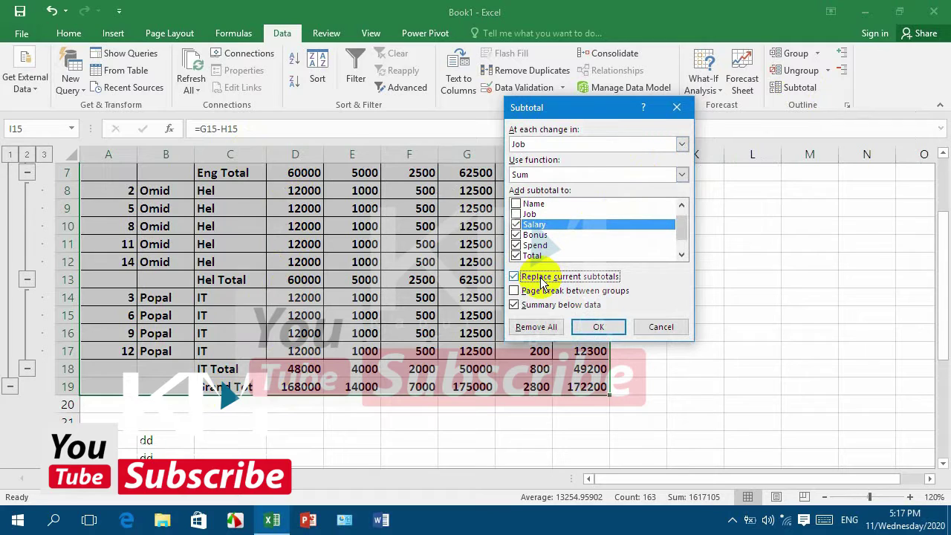
pyautogui.click(541, 177)
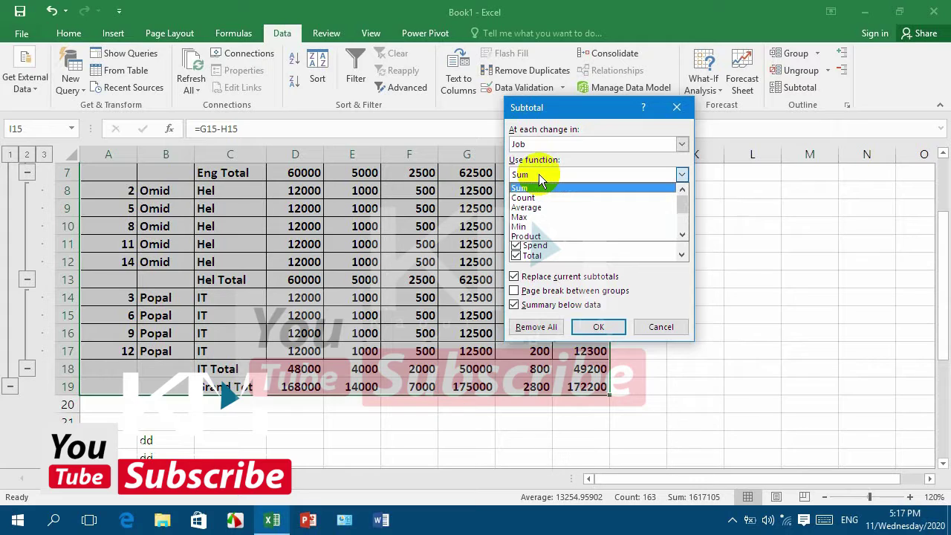
pyautogui.click(541, 187)
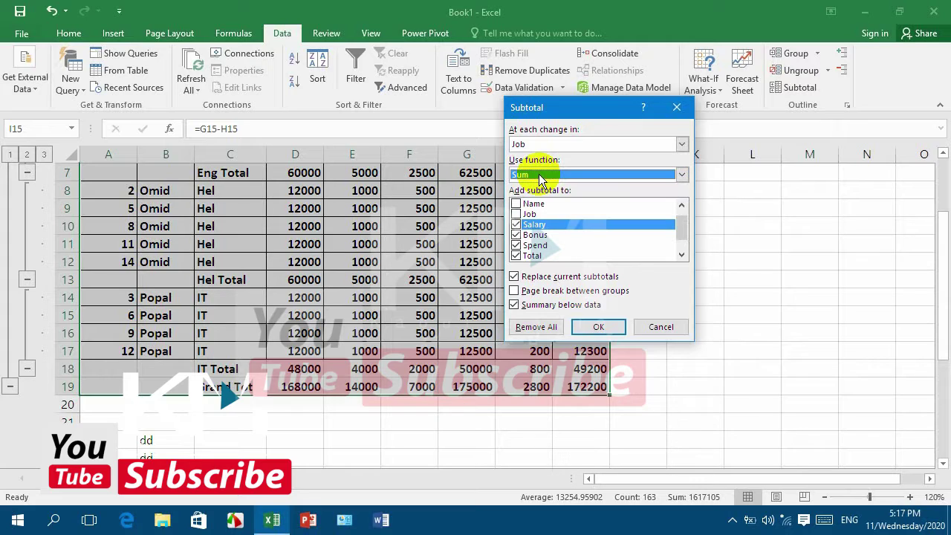
pyautogui.click(525, 281)
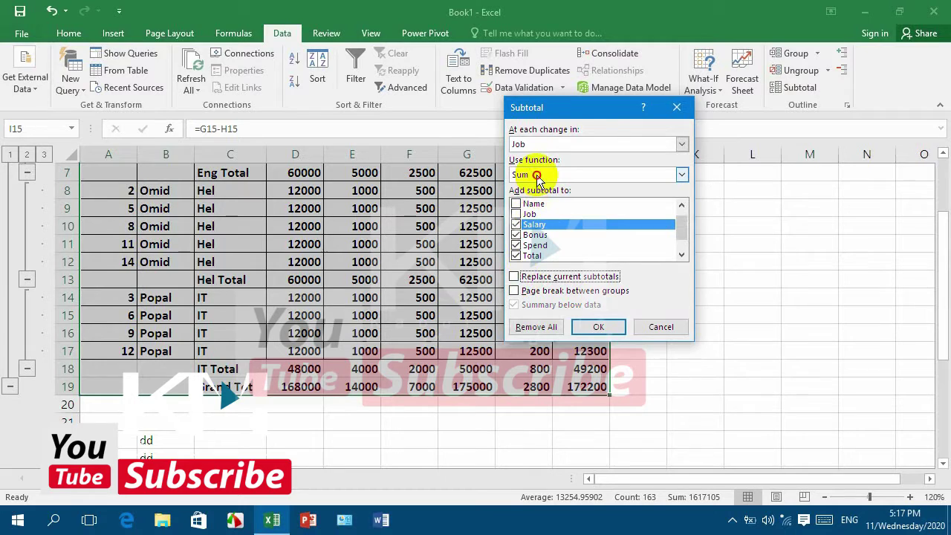
pyautogui.click(530, 174)
pyautogui.click(532, 199)
pyautogui.click(596, 325)
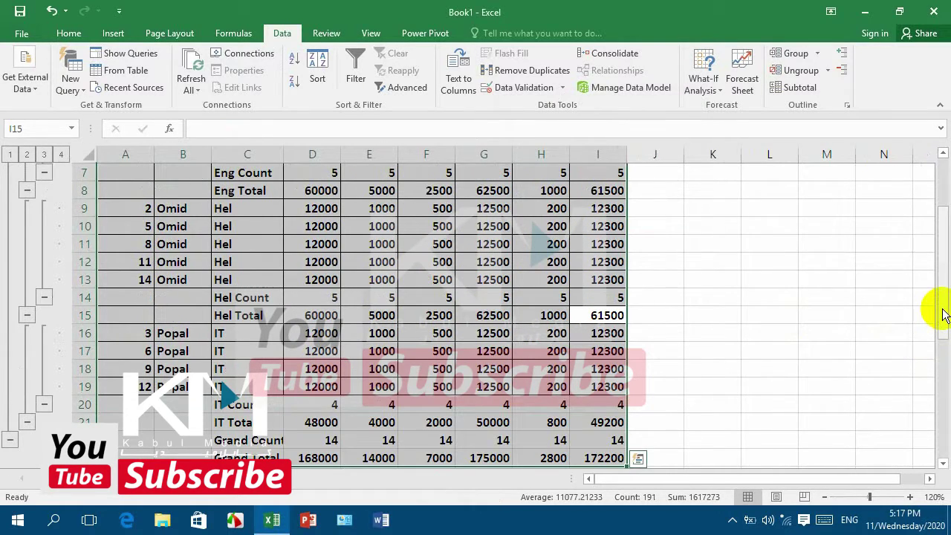
# Step: Widen column C slightly so the Grand Count label fits
pyautogui.moveTo(942, 311); pyautogui.dragTo(943, 241)
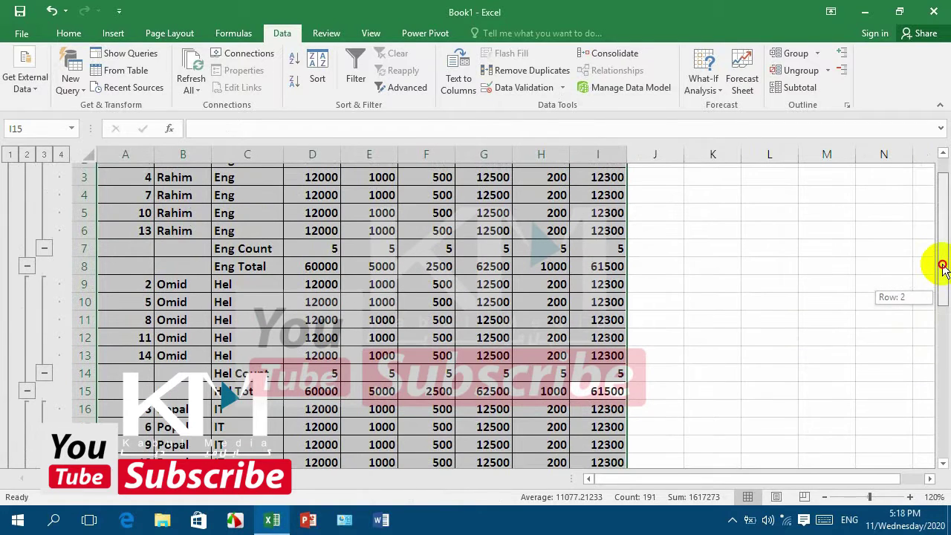
pyautogui.moveTo(942, 242); pyautogui.dragTo(939, 323)
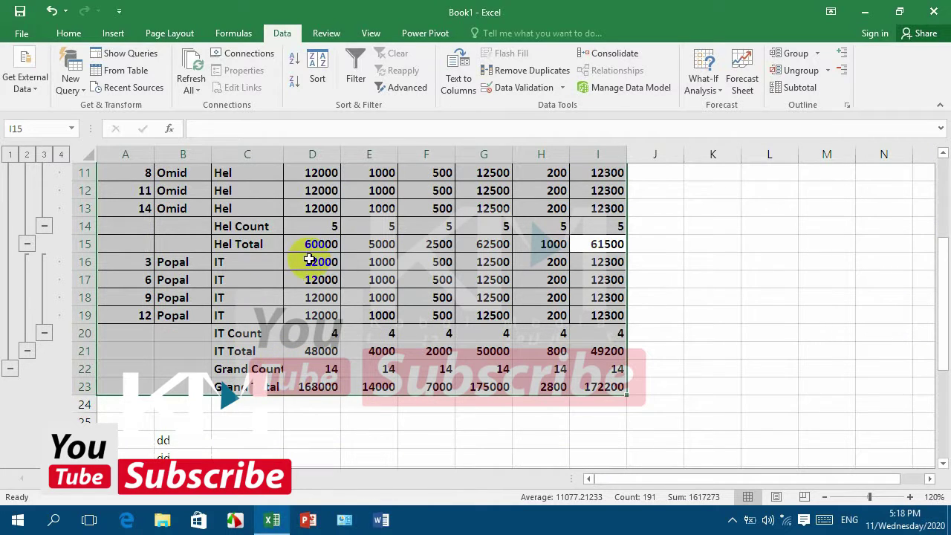
pyautogui.moveTo(284, 155); pyautogui.dragTo(291, 155)
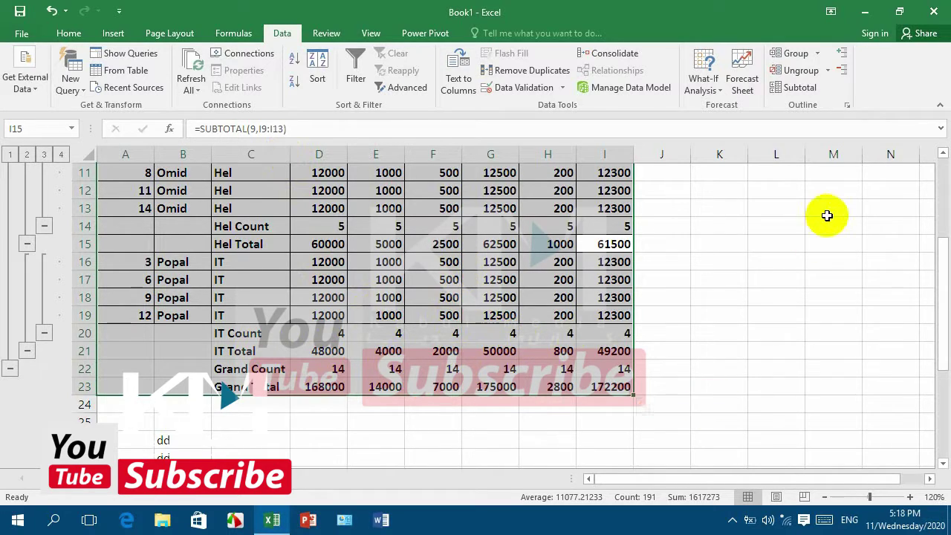
# Step: Close the reopened Subtotal settings without applying and switch to an empty worksheet
pyautogui.click(811, 90)
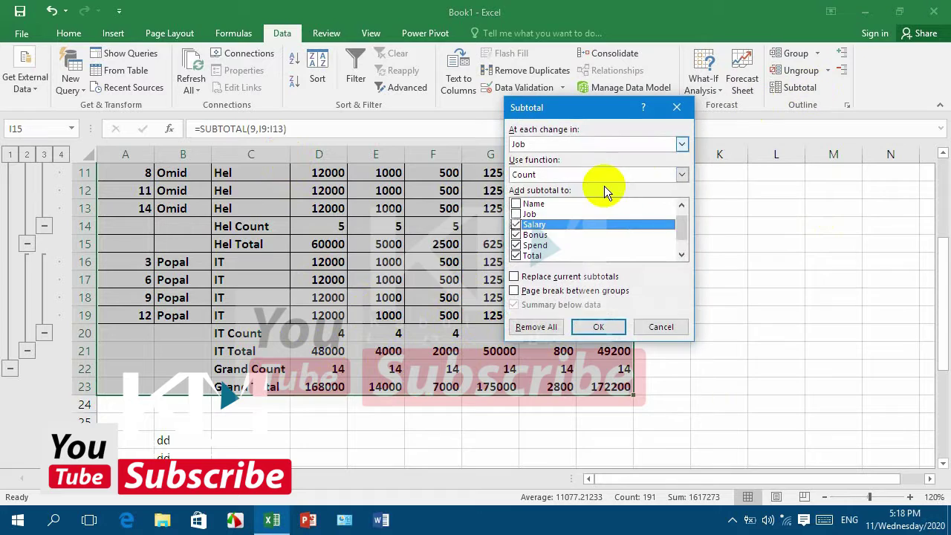
pyautogui.click(529, 177)
pyautogui.click(528, 197)
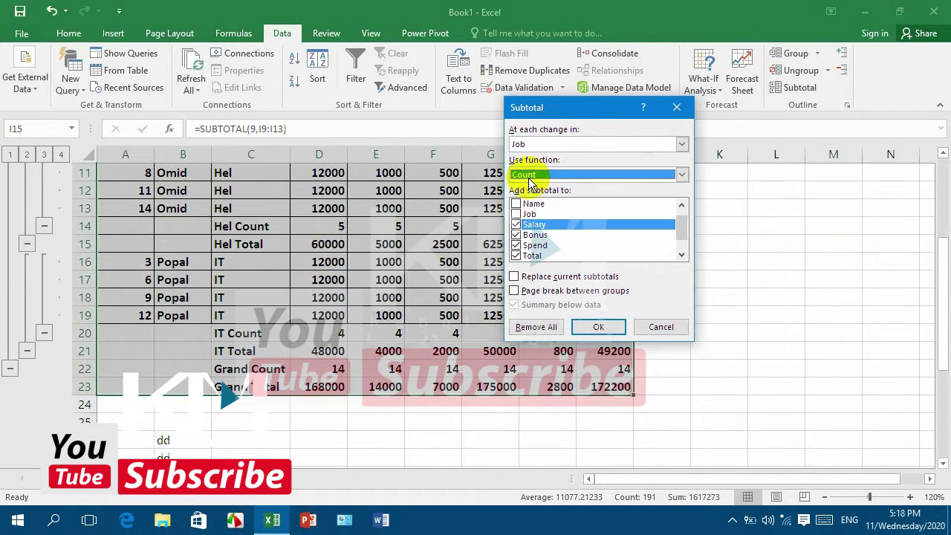
pyautogui.click(670, 111)
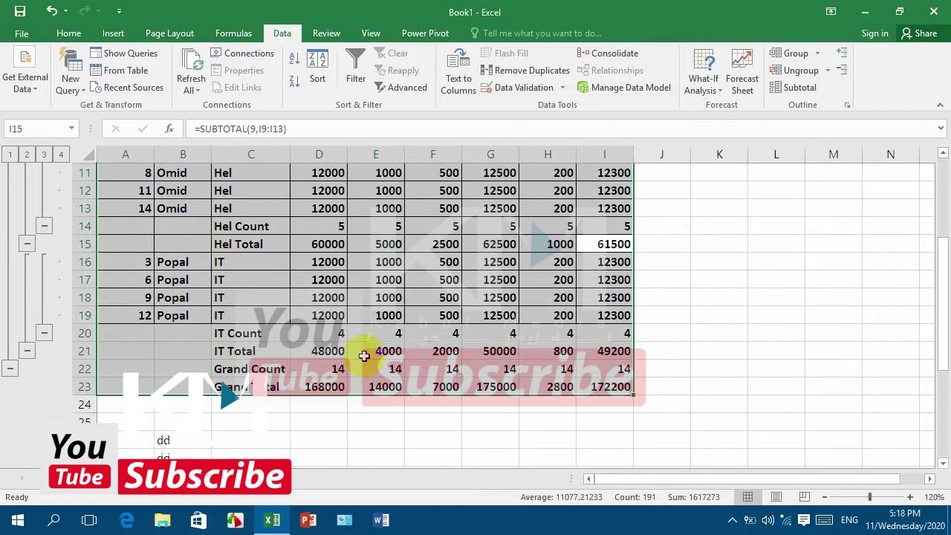
pyautogui.click(192, 479)
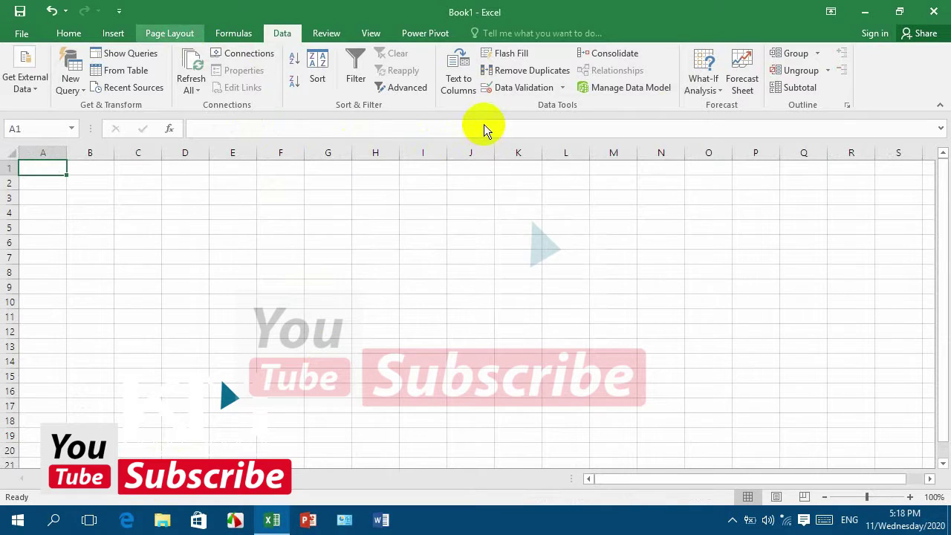
# Step: Set the blank Sheet2 to Sheet Right-to-Left and switch keyboard input to Pashto
pyautogui.scroll(2, 466, 111)
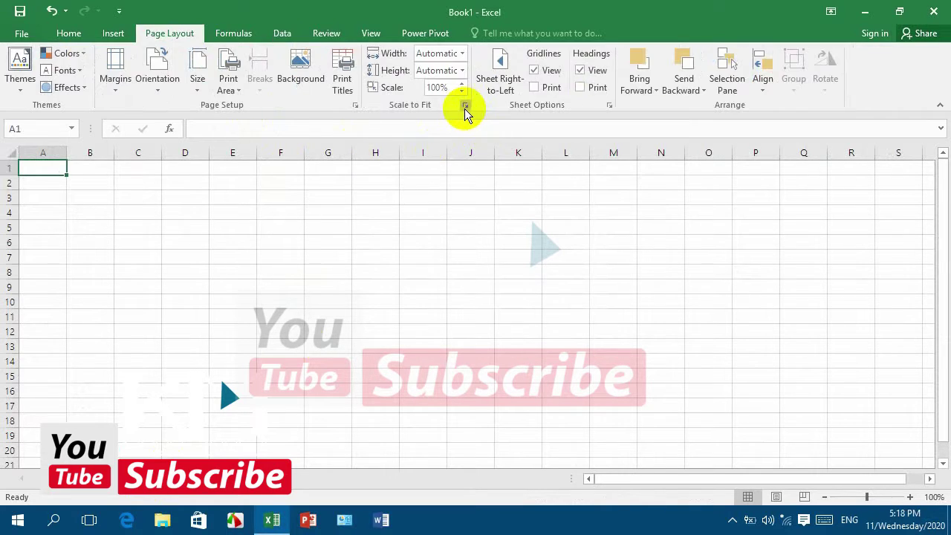
pyautogui.click(500, 89)
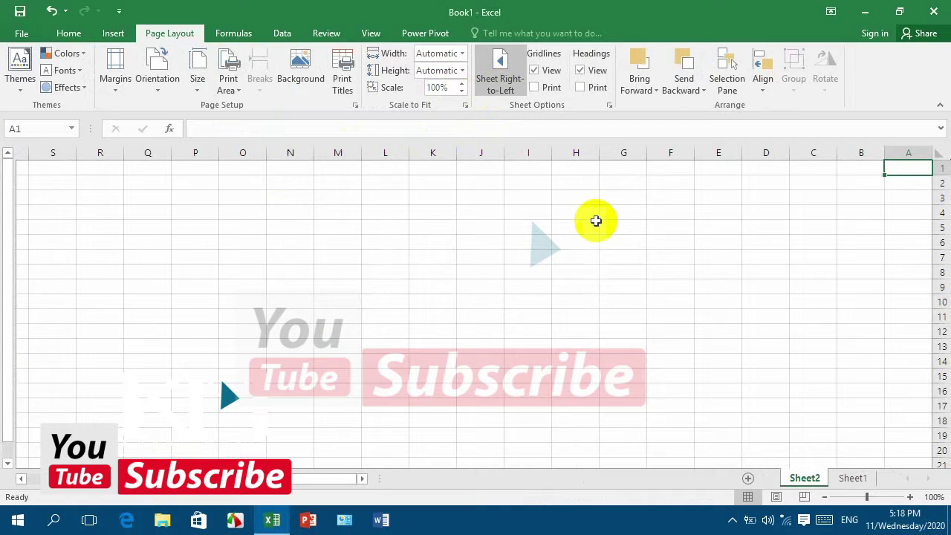
pyautogui.hotkey('alt', 'shift')
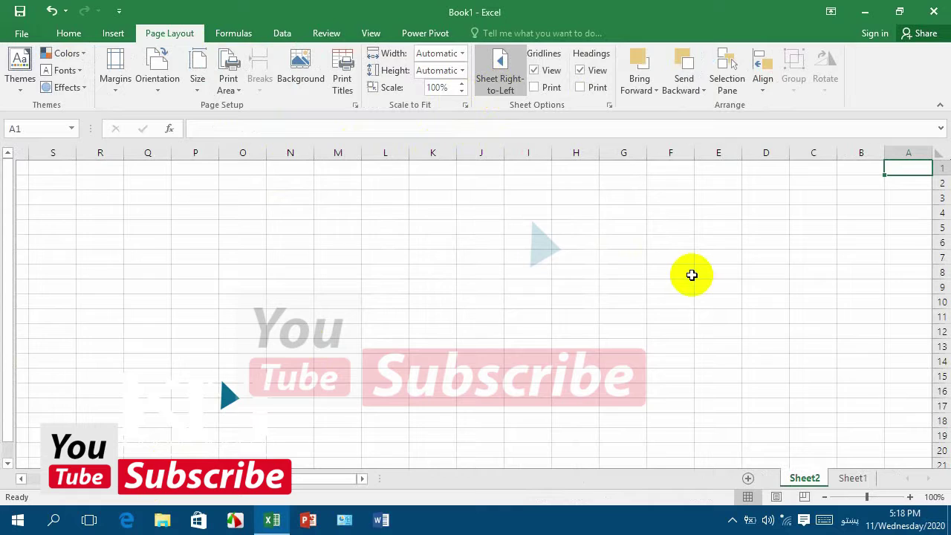
# Step: Enter the Pashto headers نمبر, نام, تاریخ and مصرف روزمره across A1–D1, zooming to 120%
pyautogui.write('تمر')
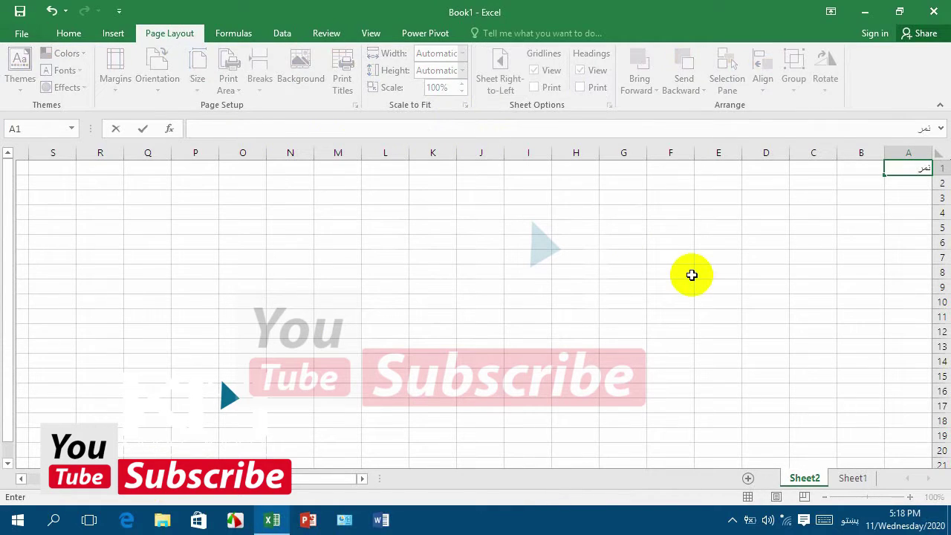
pyautogui.write('میر')
pyautogui.press('Tab')
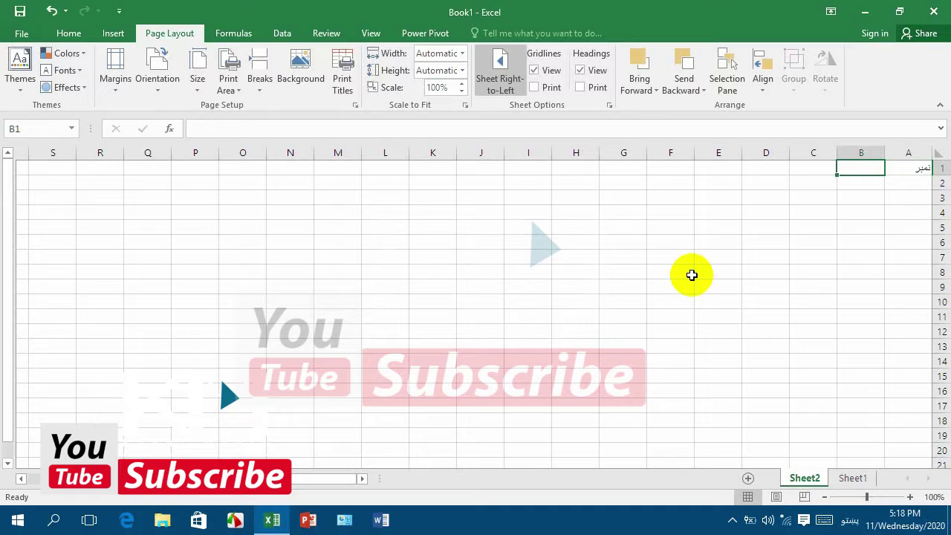
pyautogui.write('نام')
pyautogui.press('Tab')
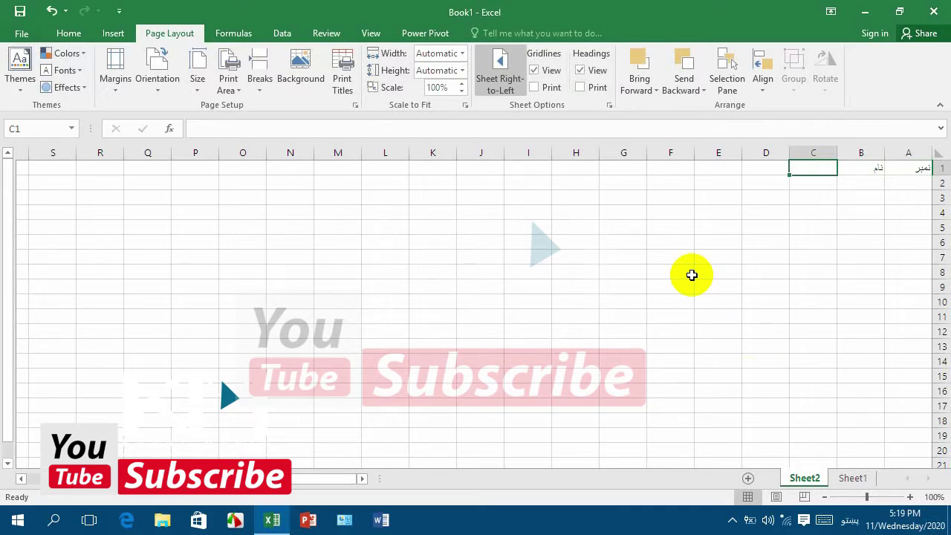
pyautogui.click(911, 497)
pyautogui.click(910, 497)
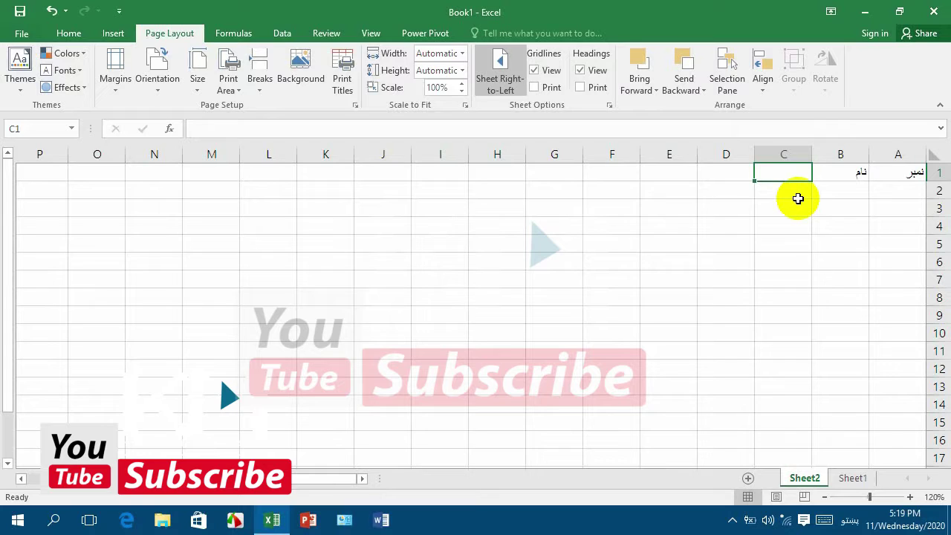
pyautogui.write('تاری')
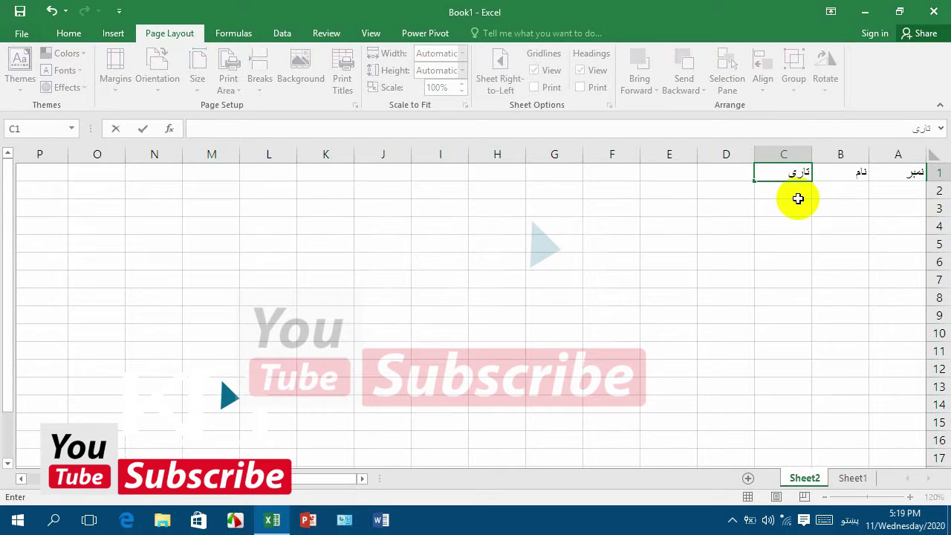
pyautogui.write('خ')
pyautogui.press('Tab')
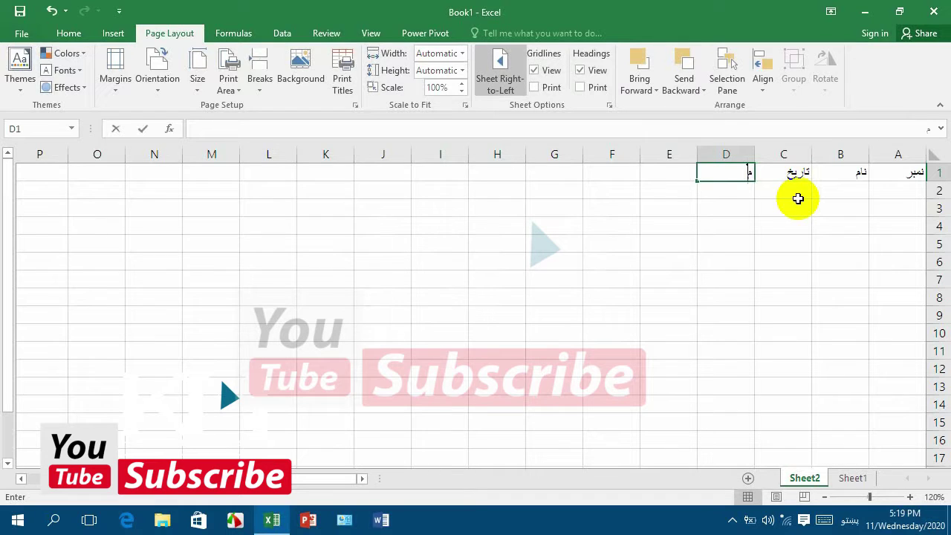
pyautogui.write('مصرف روز')
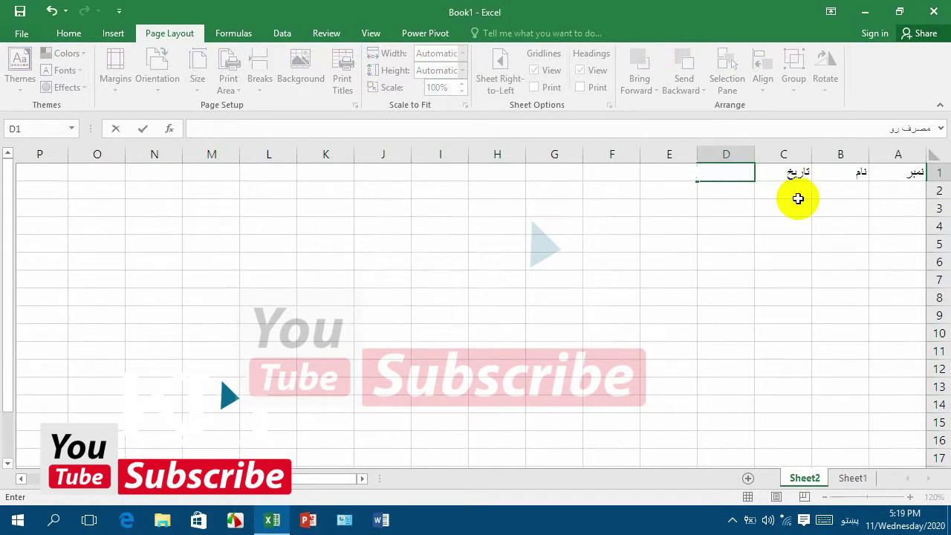
pyautogui.write('مره')
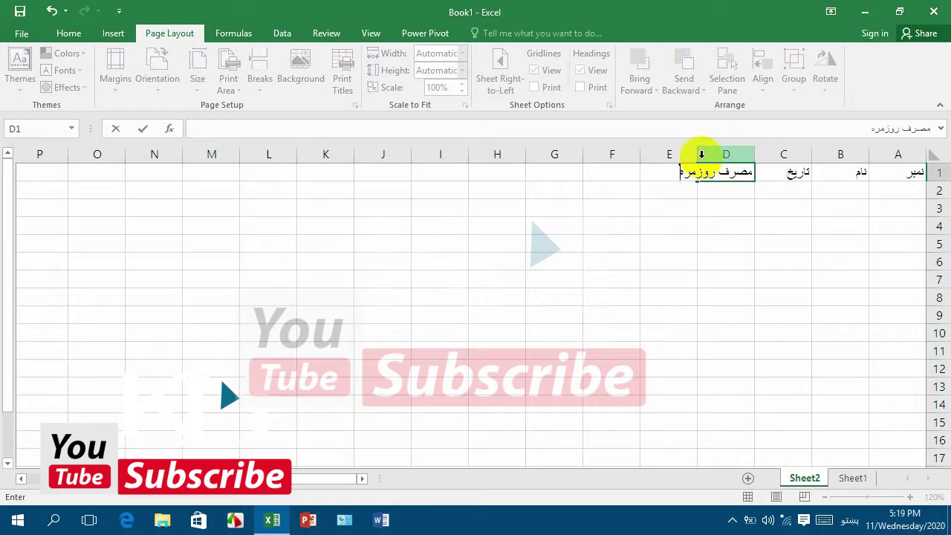
# Step: Autofit column D and fill row 2 with serial 1, a name, date 05/01/2020 and expense 340
pyautogui.click(690, 153)
pyautogui.doubleClick(698, 154)
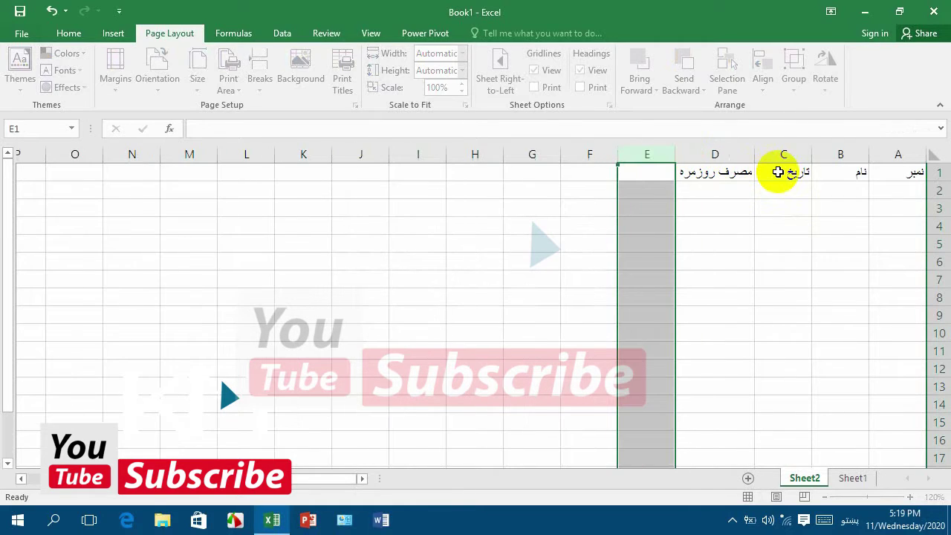
pyautogui.click(890, 191)
pyautogui.write('١')
pyautogui.click(891, 190)
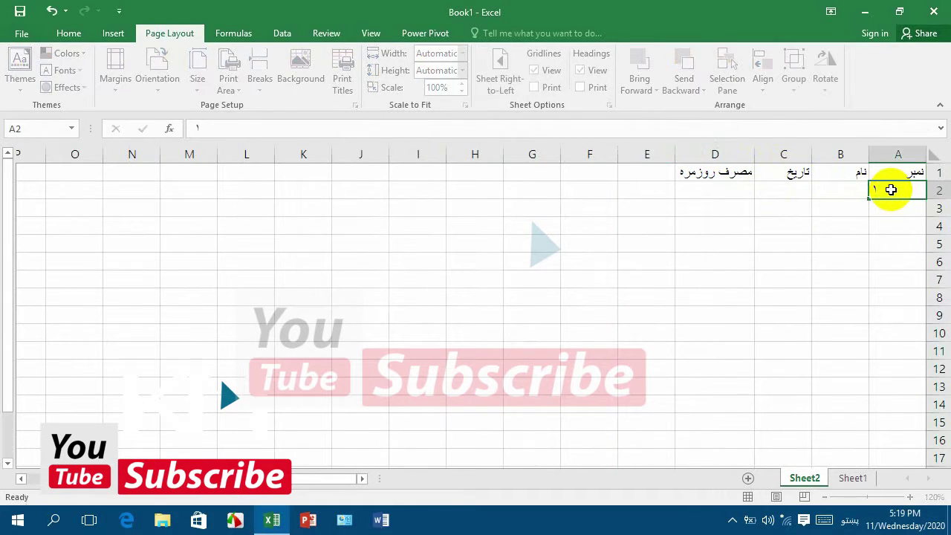
pyautogui.press('Left')
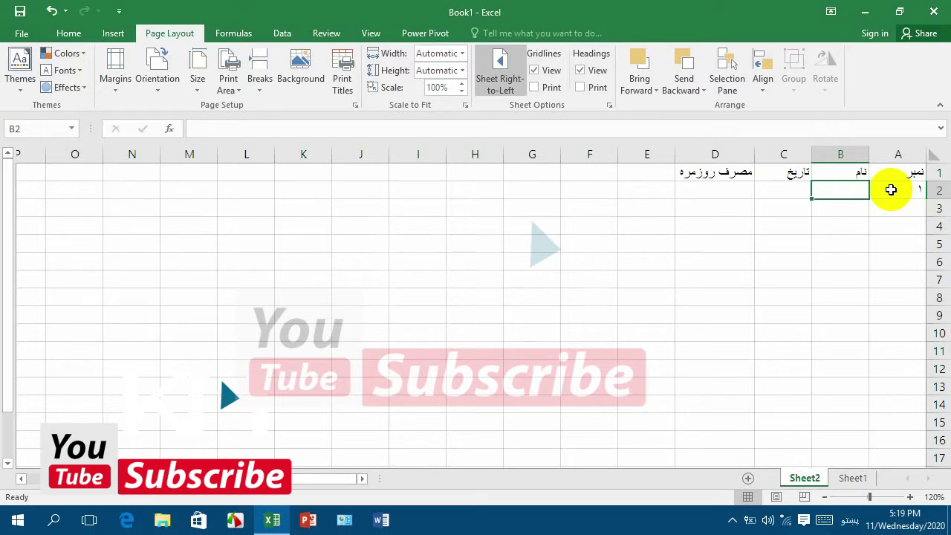
pyautogui.write('احمد')
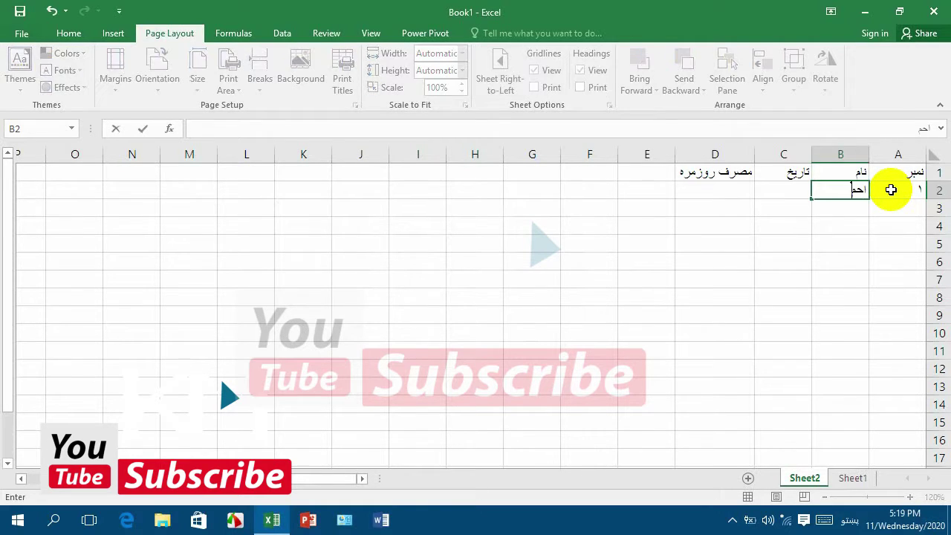
pyautogui.press('Left')
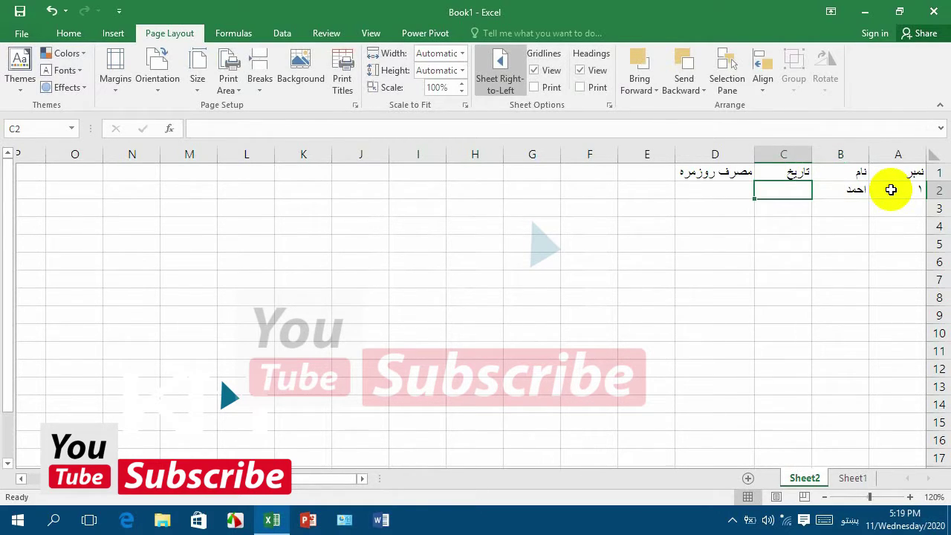
pyautogui.write('۱۳')
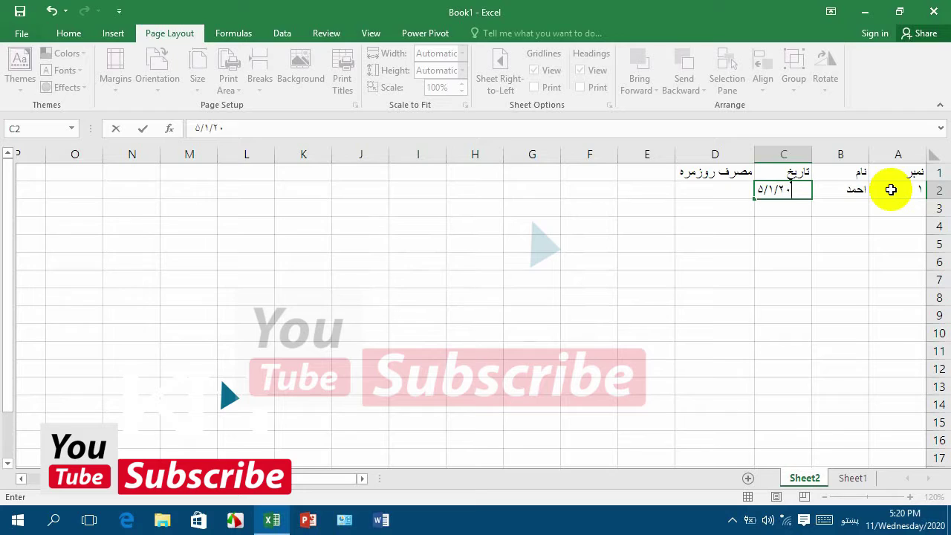
pyautogui.press('Tab')
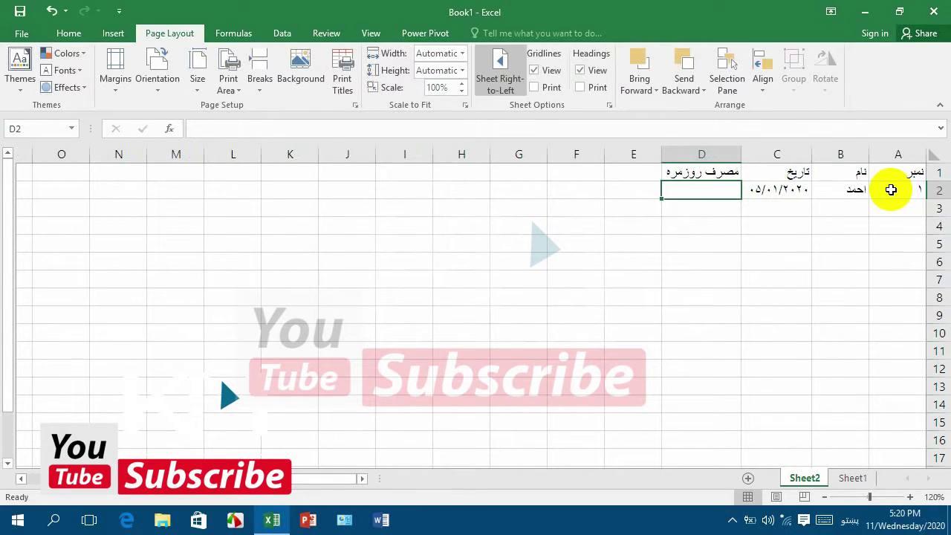
pyautogui.write('۳۴۰')
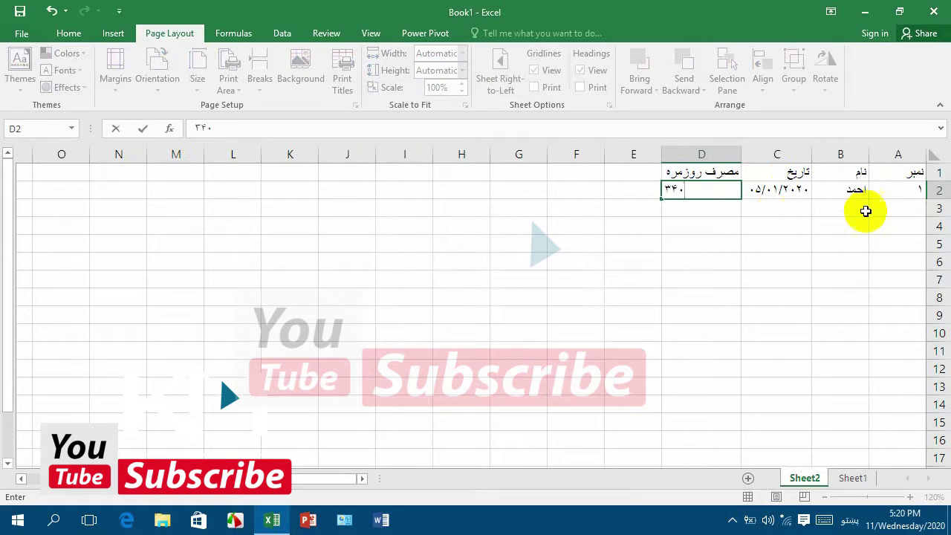
pyautogui.click(887, 210)
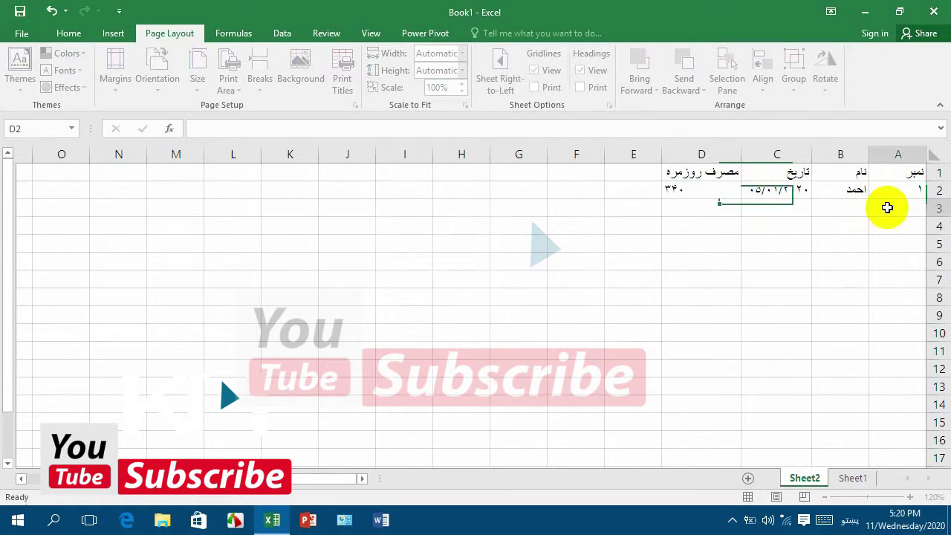
pyautogui.write('۲')
# Step: Fill row 3 with serial 2, a second name, date 05/02/2020 and expense 245
pyautogui.press('Tab')
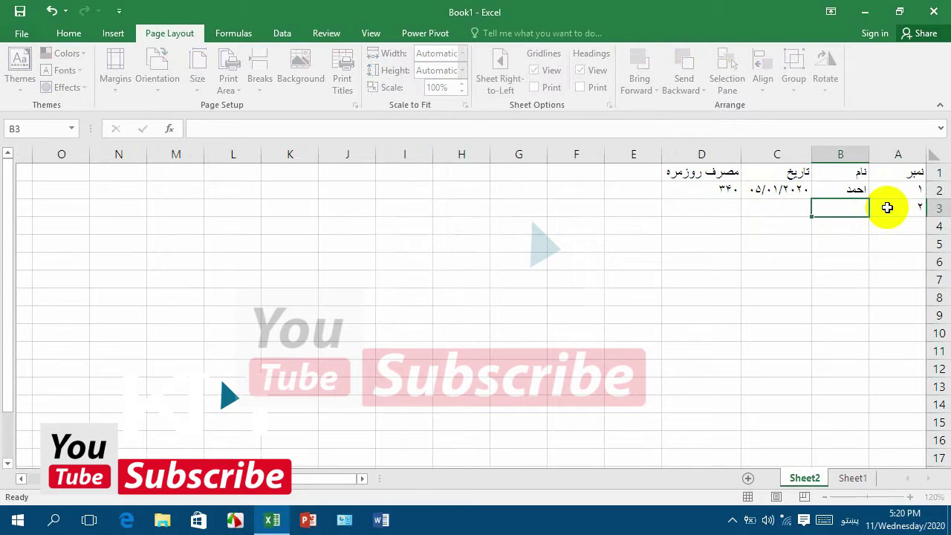
pyautogui.write('غ')
pyautogui.write('لی')
pyautogui.press('Tab')
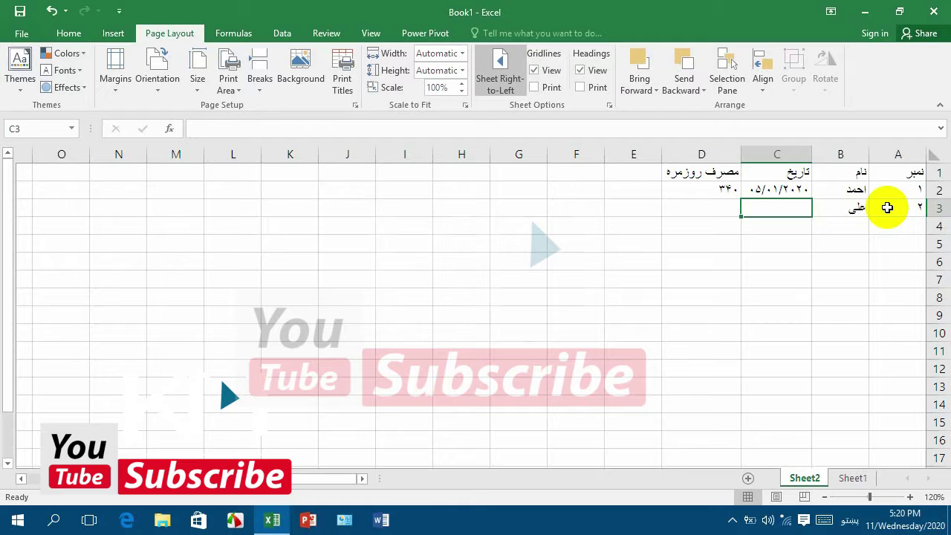
pyautogui.write('۵/۰')
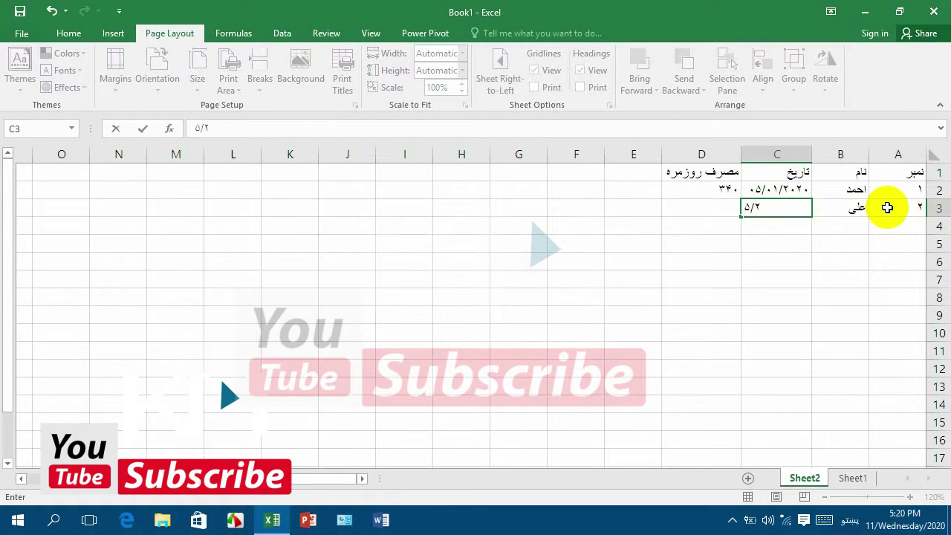
pyautogui.write('۲/۲۰۲۰')
pyautogui.press('Tab')
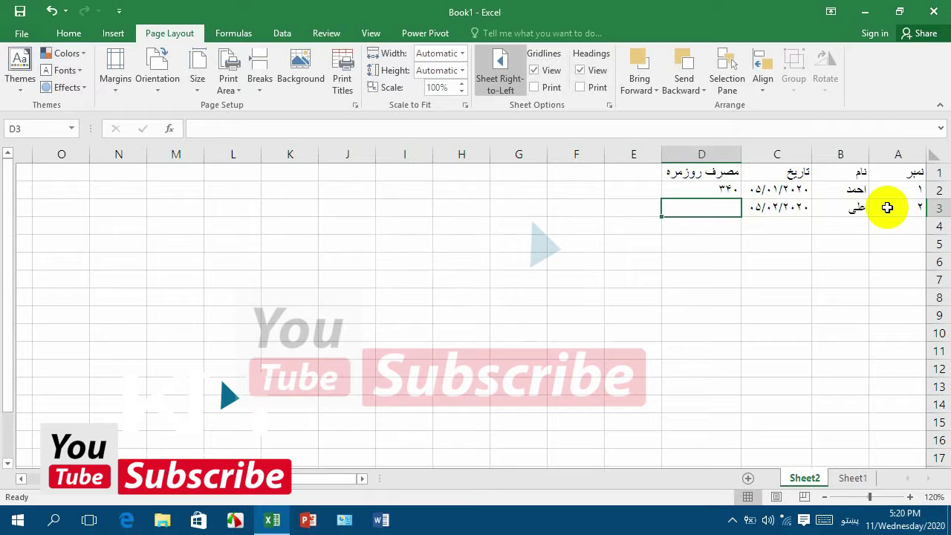
pyautogui.write('۲۴۵')
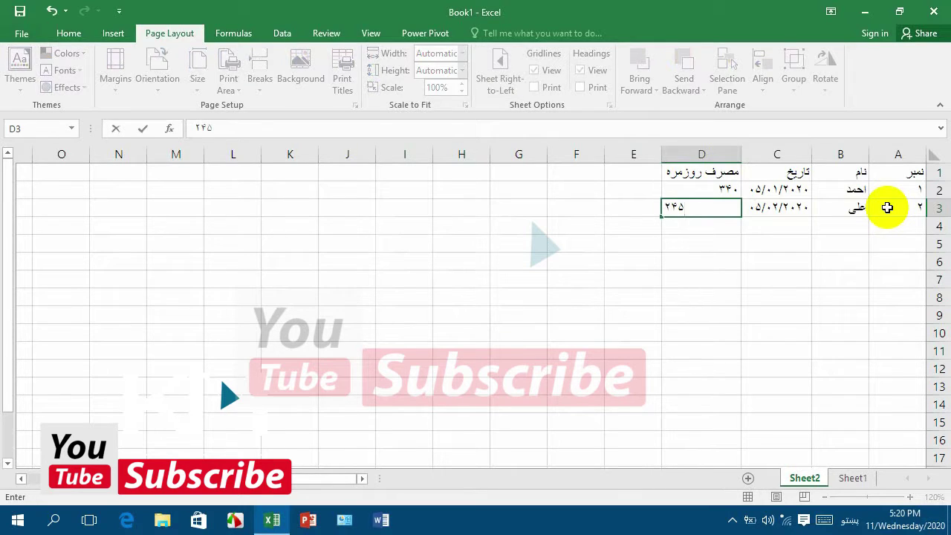
pyautogui.press('Return')
# Step: Fill row 4 with serial 3, a third name, date 05/03/2020 and expense 430
pyautogui.click(912, 222)
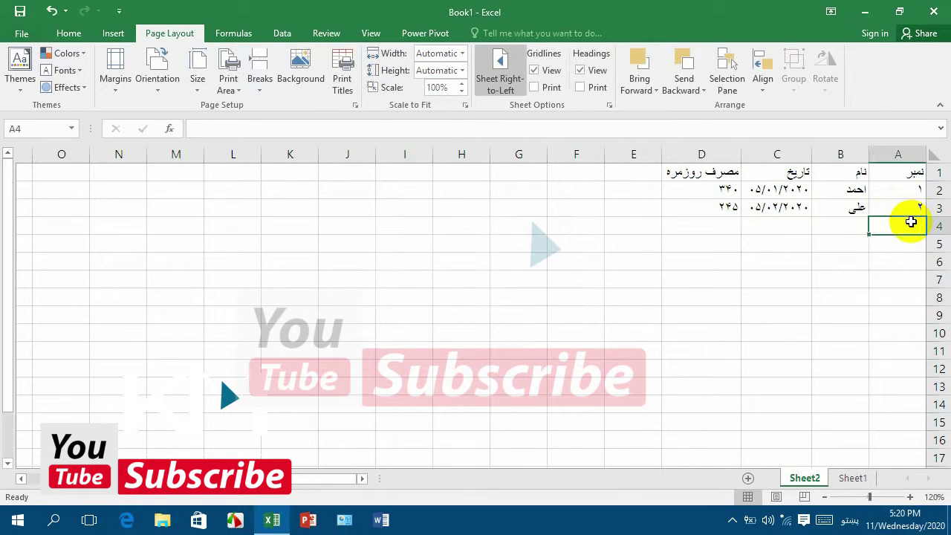
pyautogui.write('۳')
pyautogui.press('Tab')
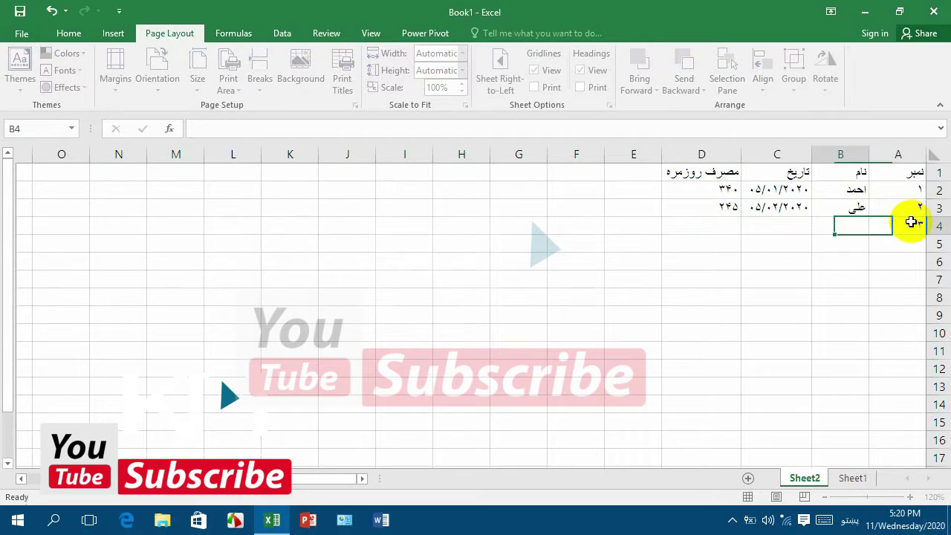
pyautogui.write('وحی')
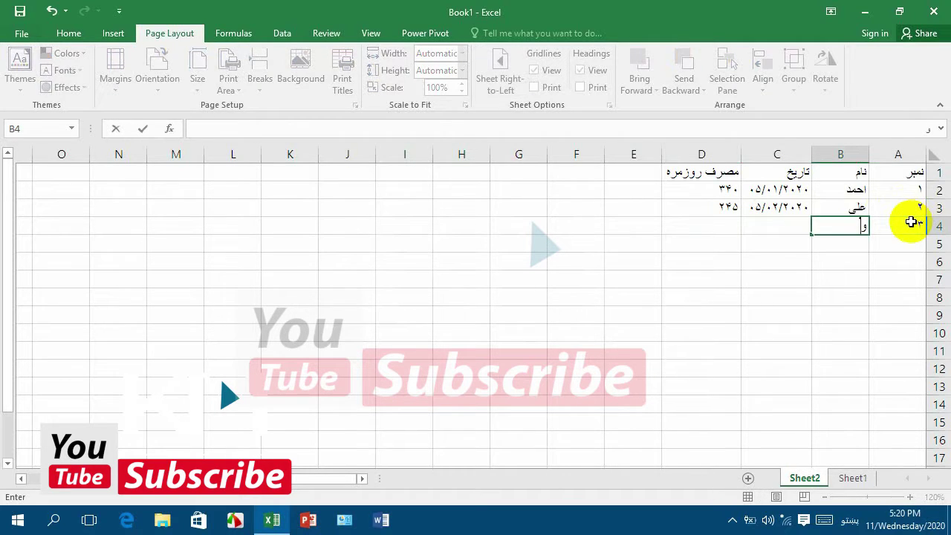
pyautogui.write('د')
pyautogui.press('Tab')
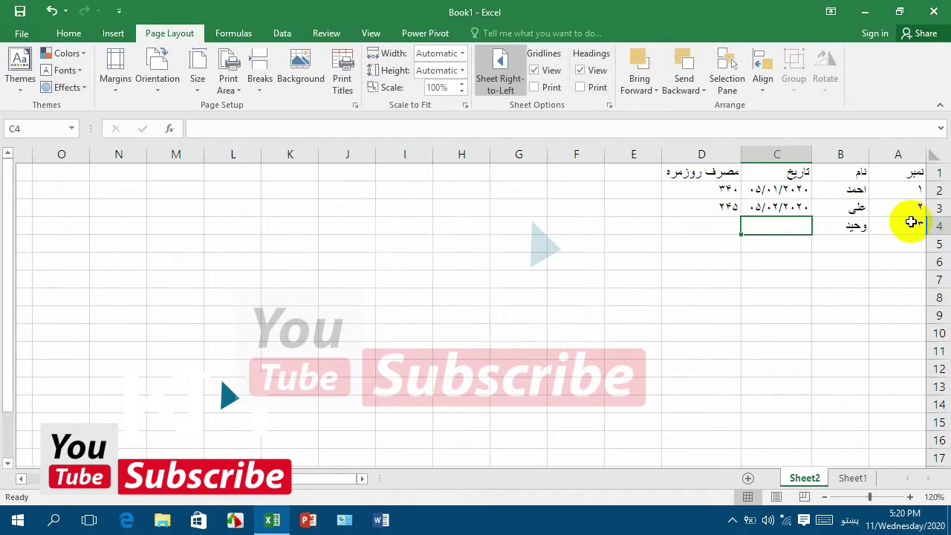
pyautogui.write('۵/')
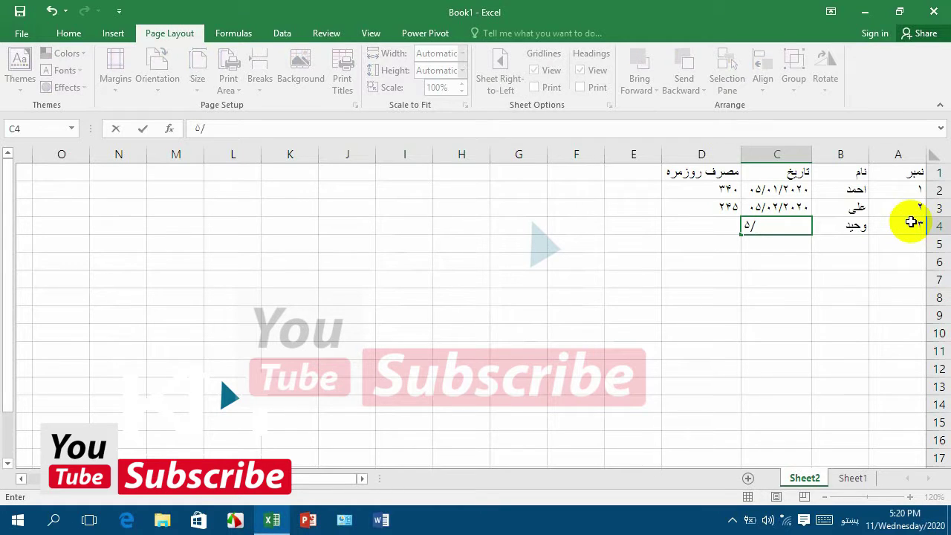
pyautogui.write('۳/۲۰۲۰')
pyautogui.press('Tab')
pyautogui.write('۴۳')
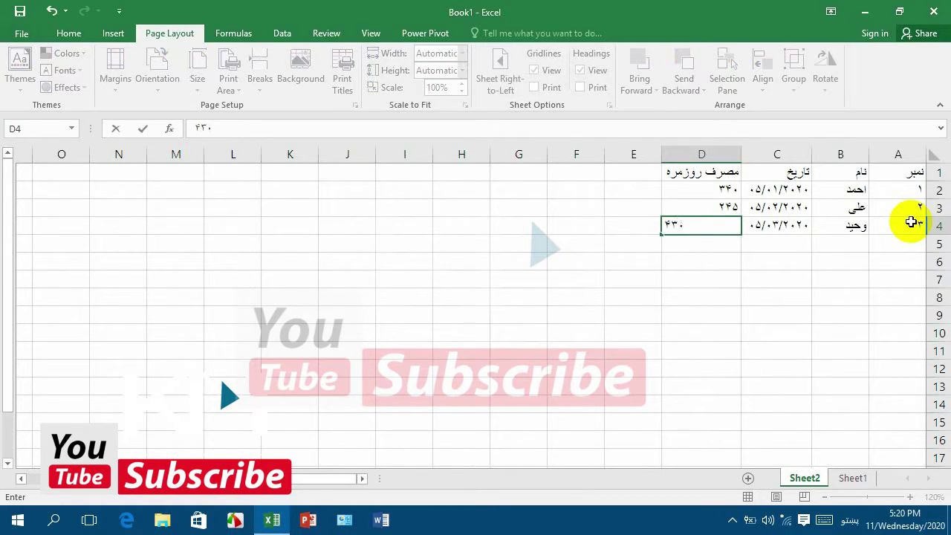
pyautogui.click(913, 241)
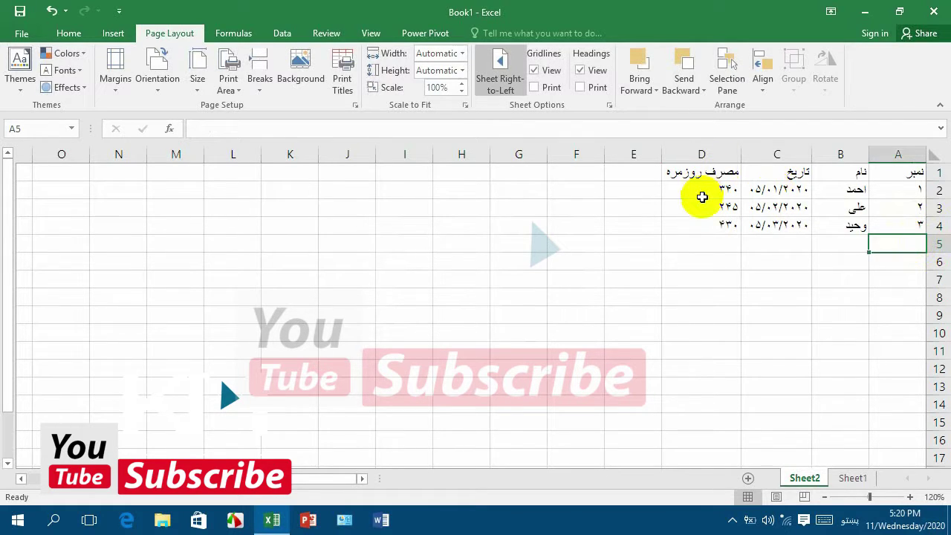
# Step: Extend the dated expense records down to row 15 by filling the entered rows' series
pyautogui.moveTo(702, 191); pyautogui.dragTo(916, 227)
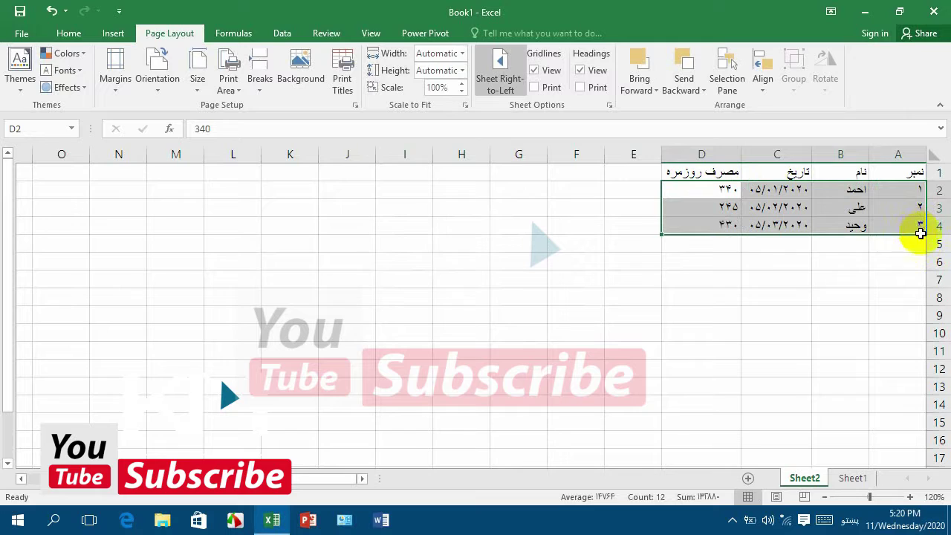
pyautogui.moveTo(663, 235); pyautogui.dragTo(670, 400)
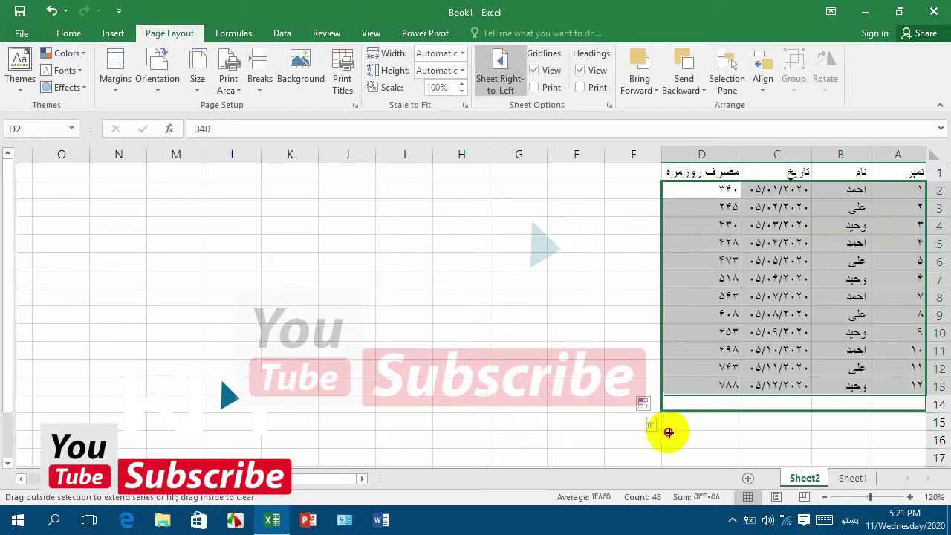
pyautogui.moveTo(661, 395); pyautogui.dragTo(668, 435)
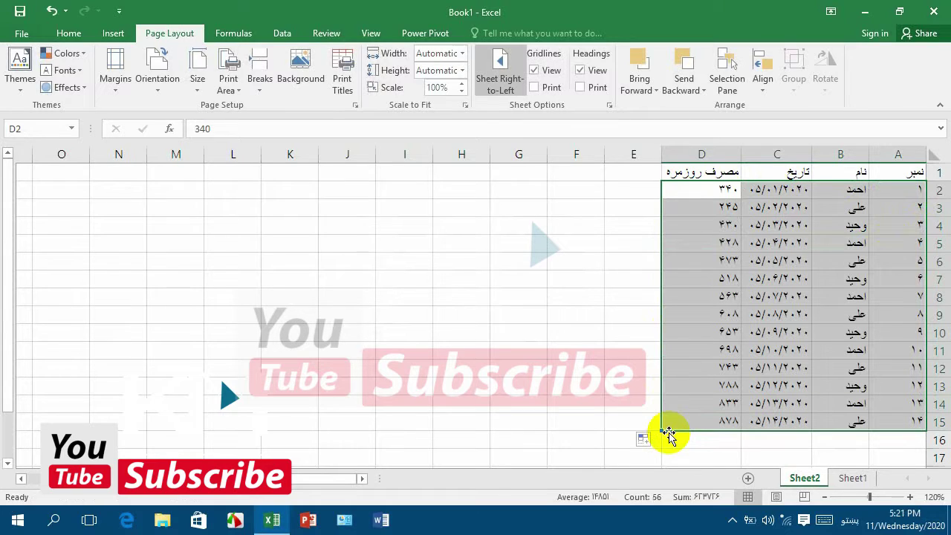
pyautogui.click(837, 455)
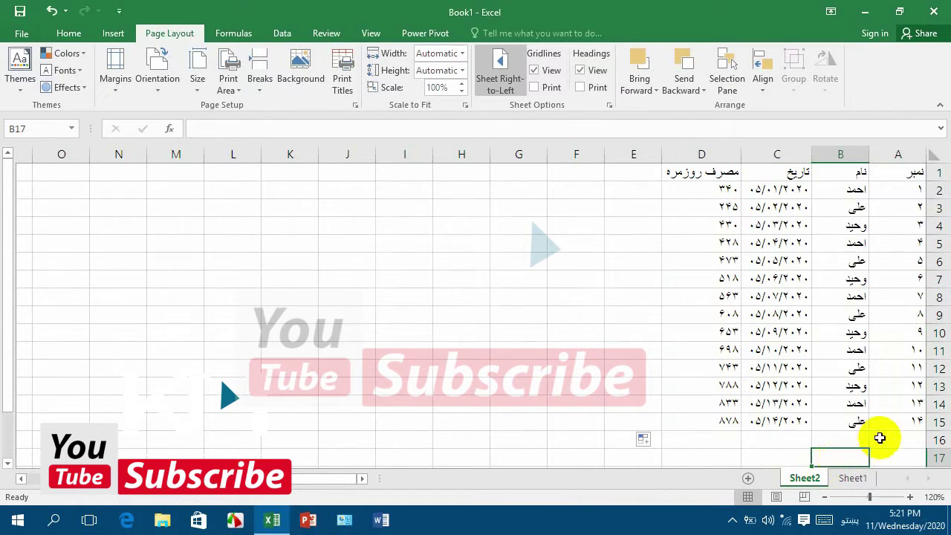
# Step: Sort the records A to Z by name, then open Subtotal for the whole table A1:D15
pyautogui.moveTo(902, 419)
pyautogui.mouseDown()
pyautogui.moveTo(810, 356)
pyautogui.moveTo(749, 173)
pyautogui.mouseUp()
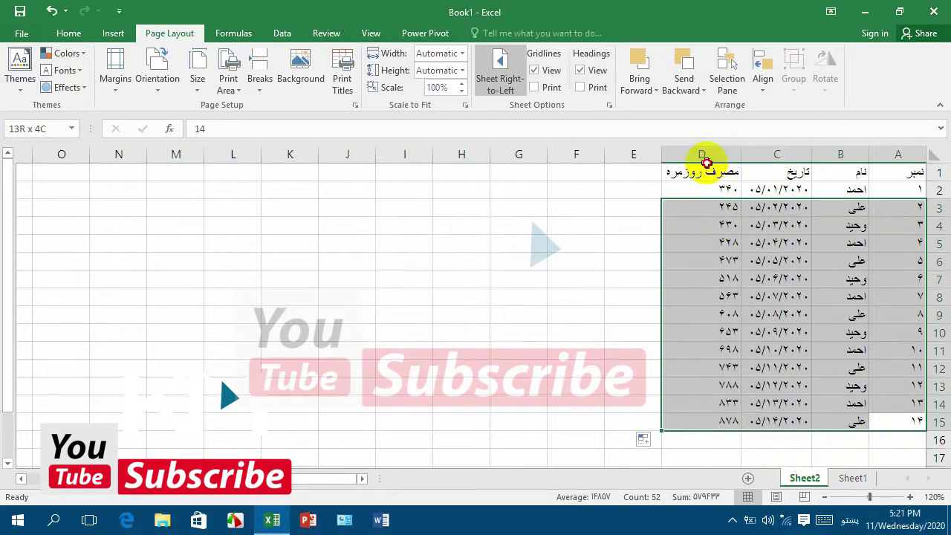
pyautogui.click(845, 166)
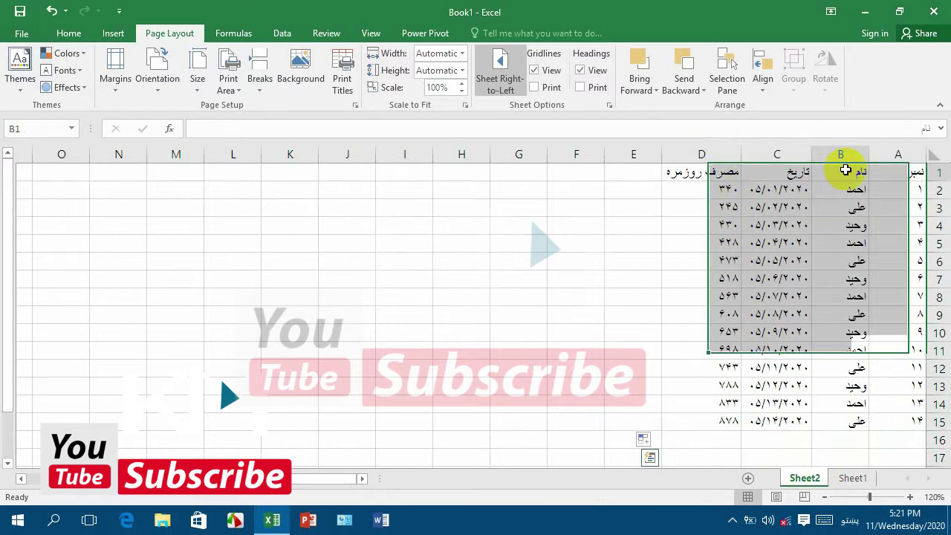
pyautogui.click(283, 33)
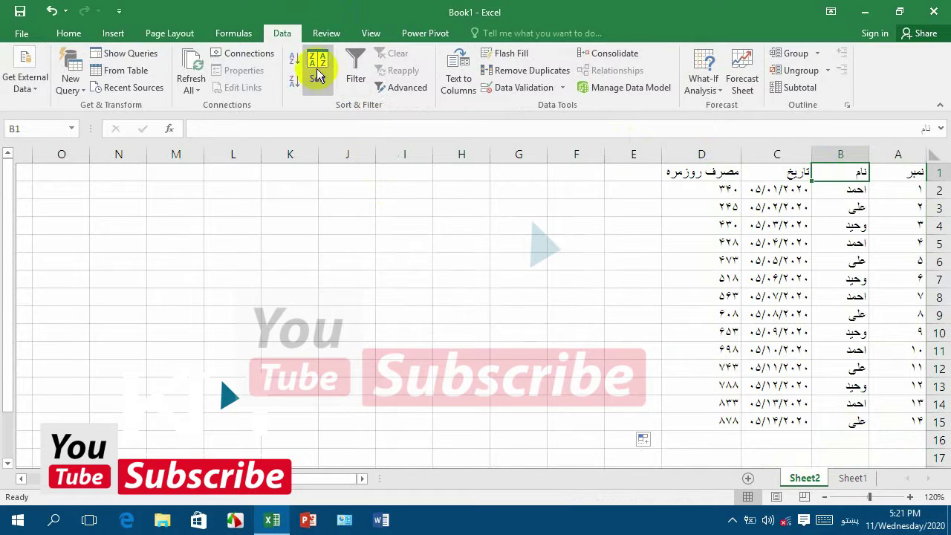
pyautogui.click(303, 58)
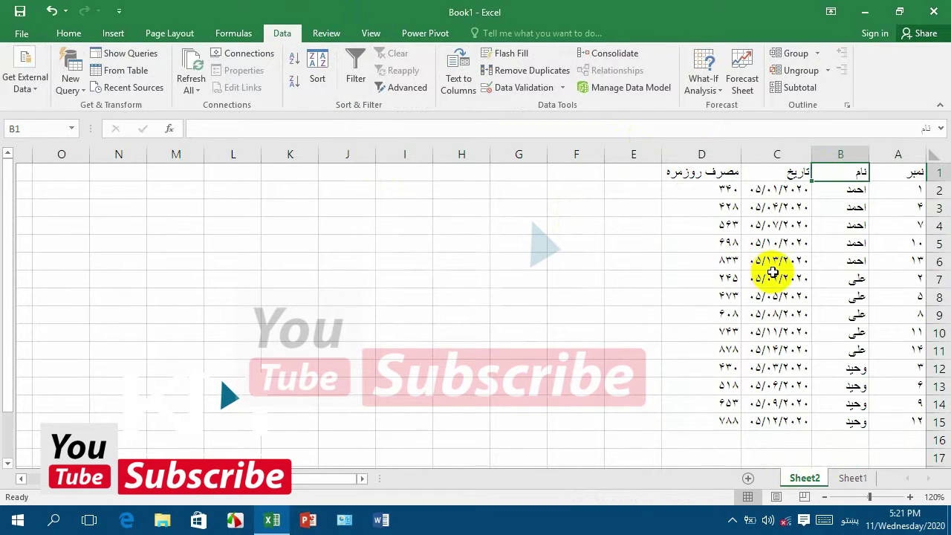
pyautogui.moveTo(912, 415); pyautogui.dragTo(701, 173)
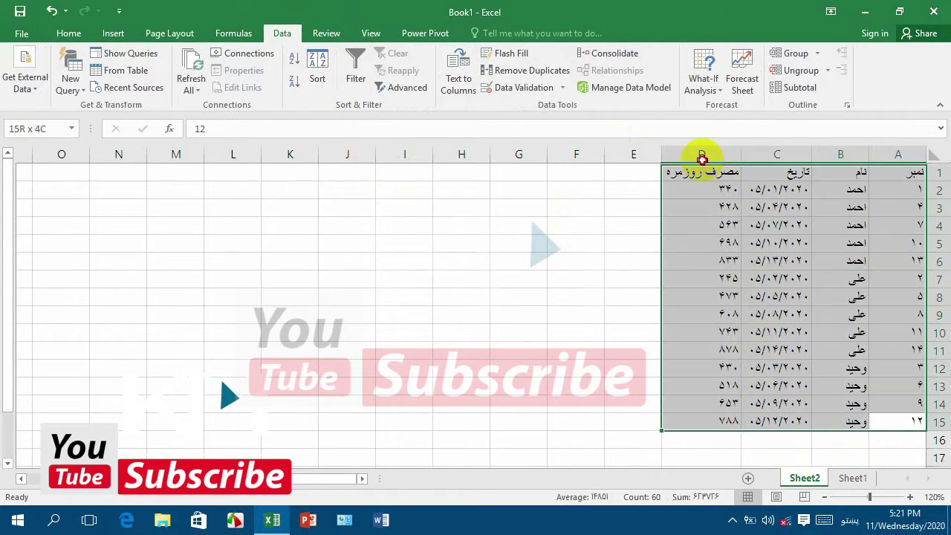
pyautogui.click(800, 88)
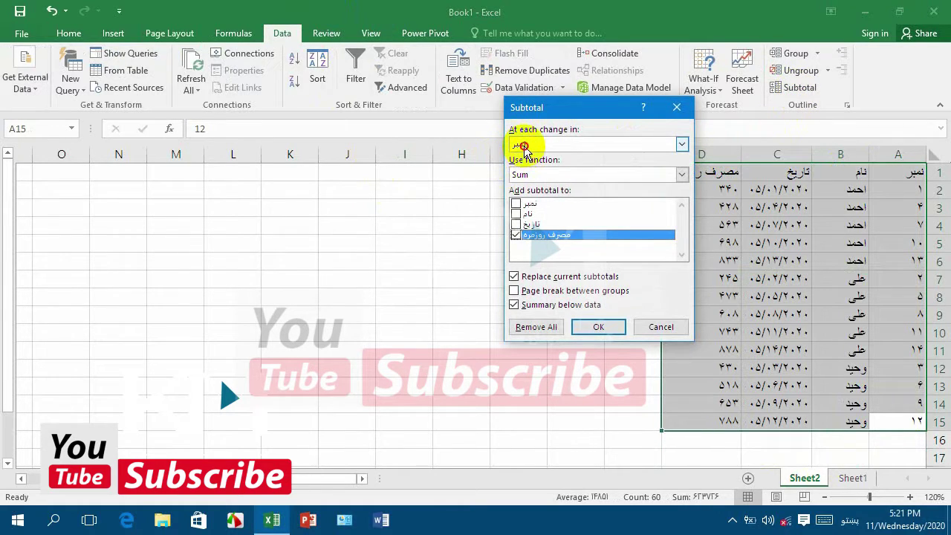
# Step: Subtotal by نام with Sum, giving group totals 2863, 2948, 2390 and Grand Total 8202
pyautogui.click(522, 146)
pyautogui.click(519, 168)
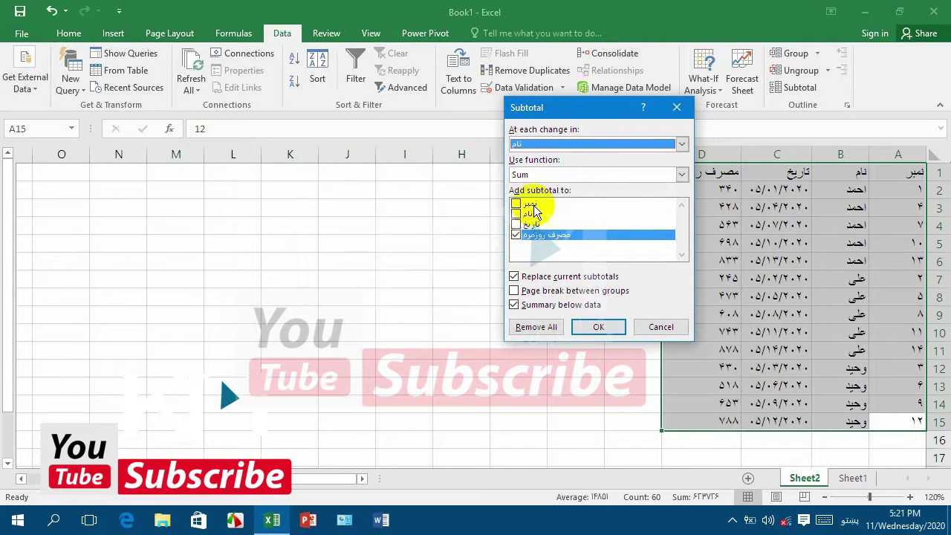
pyautogui.click(521, 176)
pyautogui.click(521, 188)
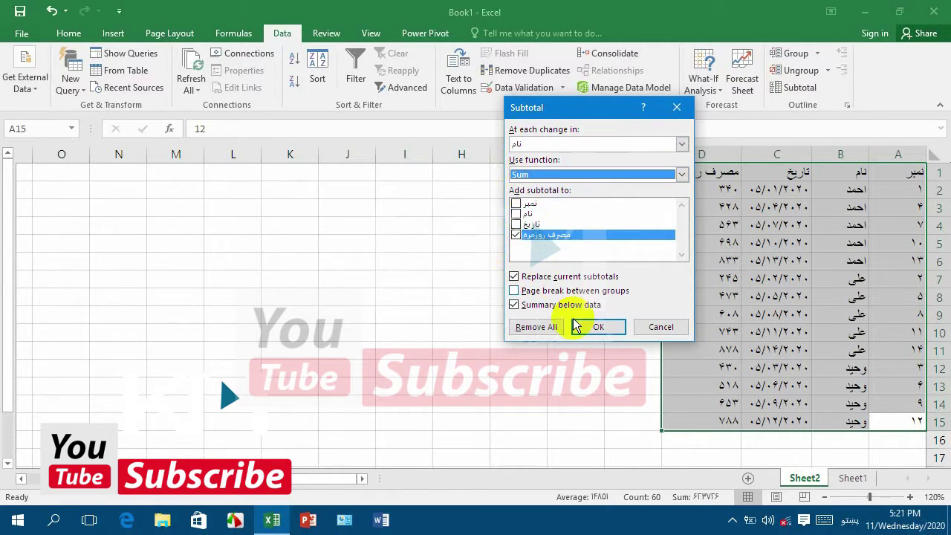
pyautogui.click(599, 328)
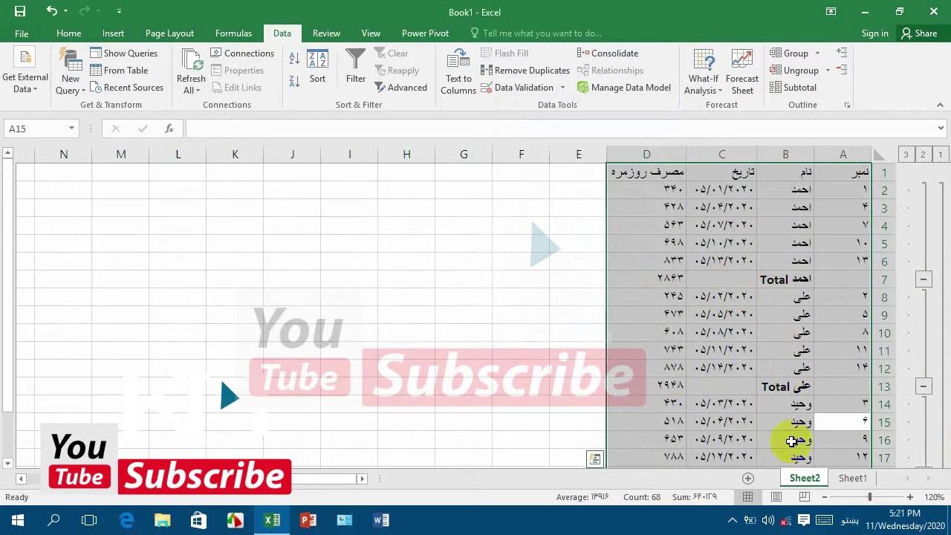
pyautogui.click(819, 496)
pyautogui.click(820, 496)
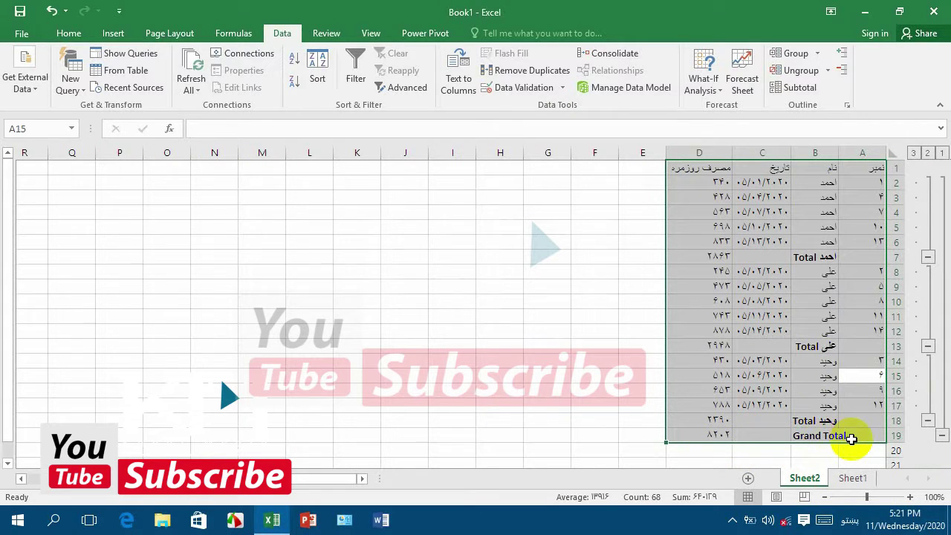
# Step: Format the three name Total rows and Grand Total as dark red, size 12, bold
pyautogui.moveTo(855, 437); pyautogui.dragTo(715, 435)
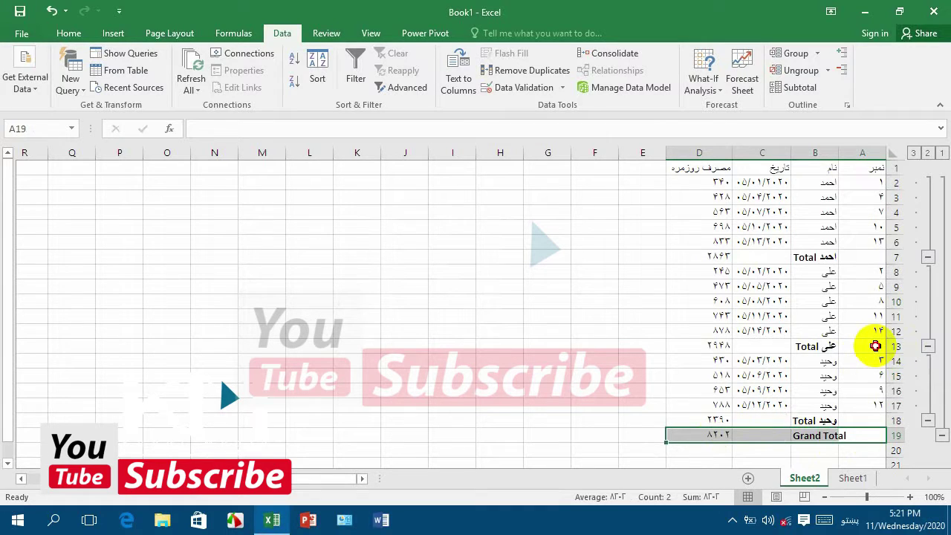
pyautogui.keyDown('ctrl'); pyautogui.moveTo(876, 346); pyautogui.dragTo(700, 346); pyautogui.keyUp('ctrl')
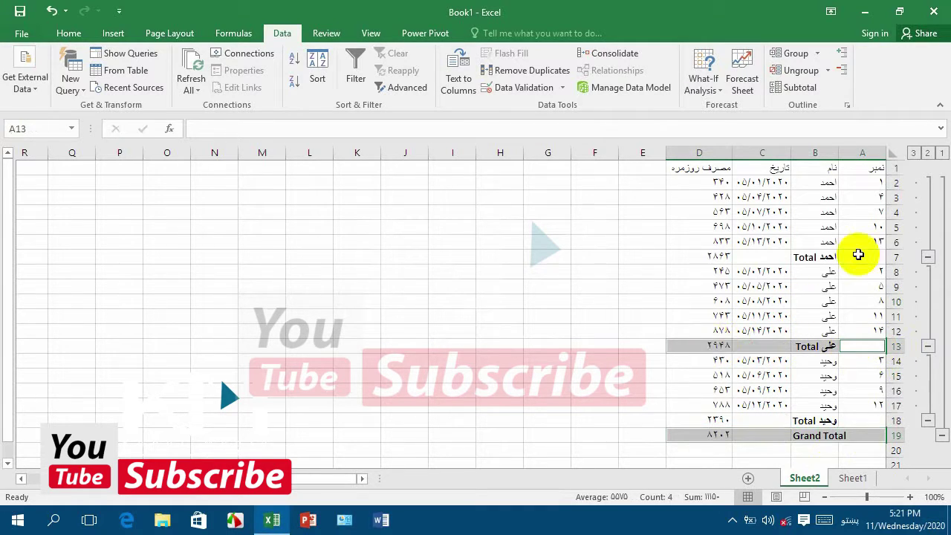
pyautogui.keyDown('ctrl'); pyautogui.moveTo(863, 256); pyautogui.dragTo(691, 261); pyautogui.keyUp('ctrl')
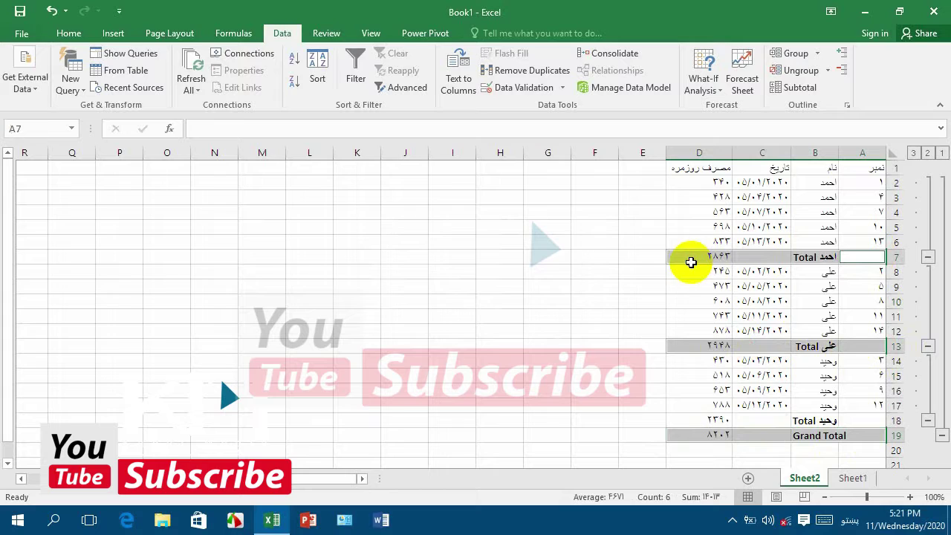
pyautogui.keyDown('ctrl'); pyautogui.moveTo(862, 421); pyautogui.dragTo(717, 419); pyautogui.keyUp('ctrl')
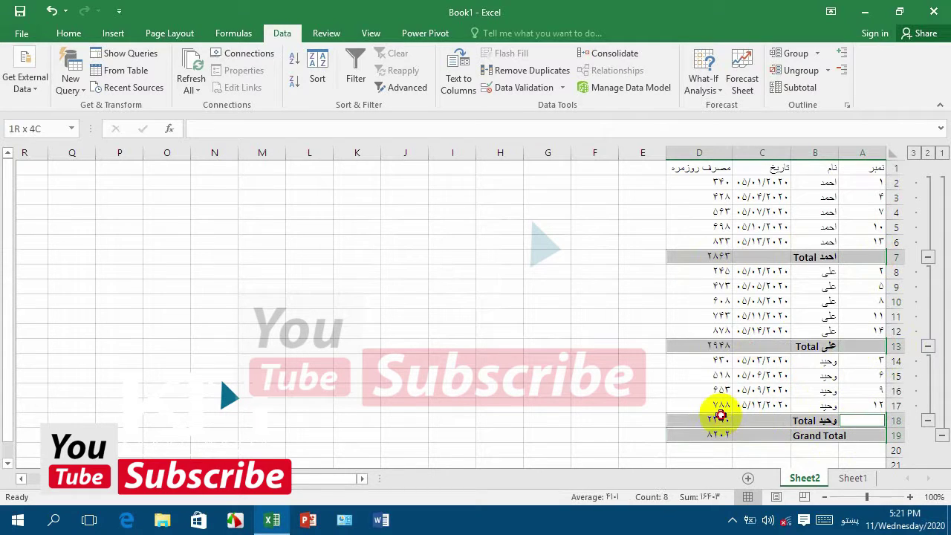
pyautogui.rightClick(72, 34)
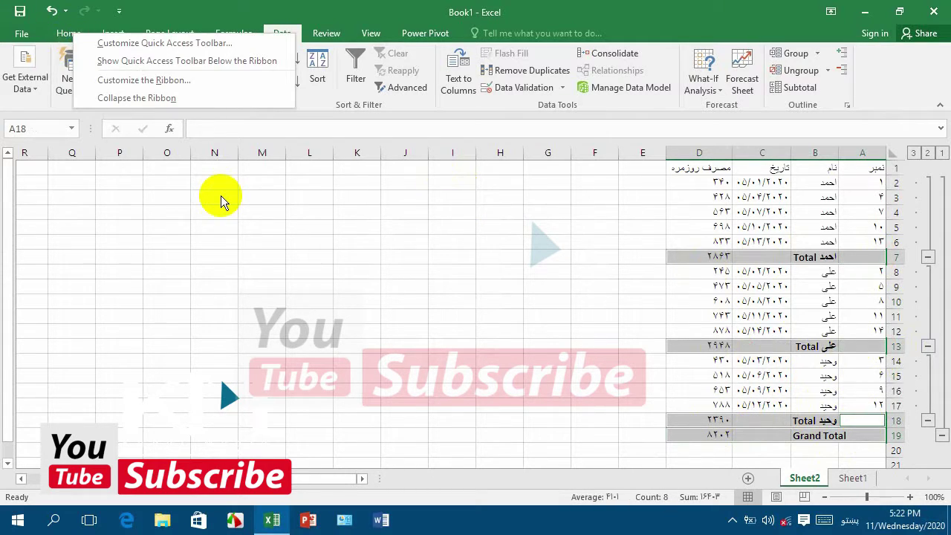
pyautogui.click(64, 43)
pyautogui.click(64, 37)
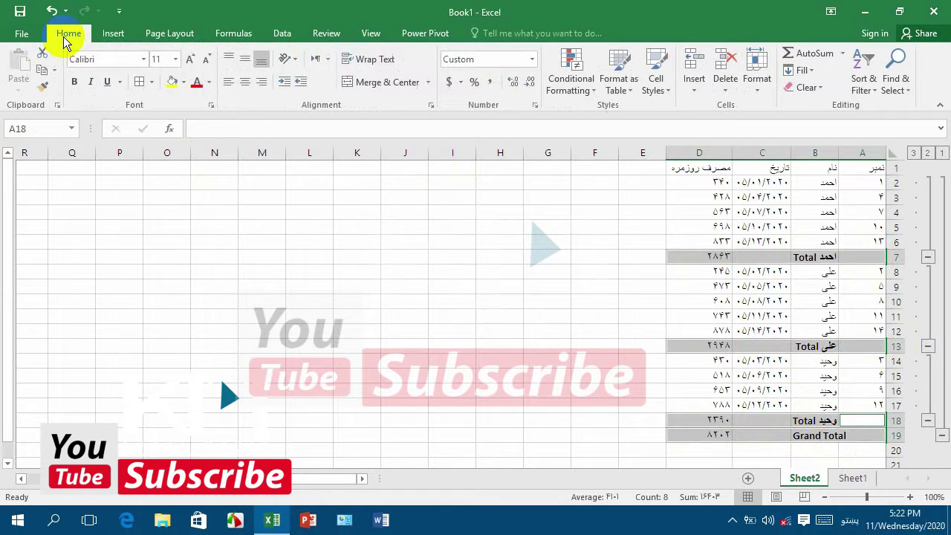
pyautogui.click(196, 84)
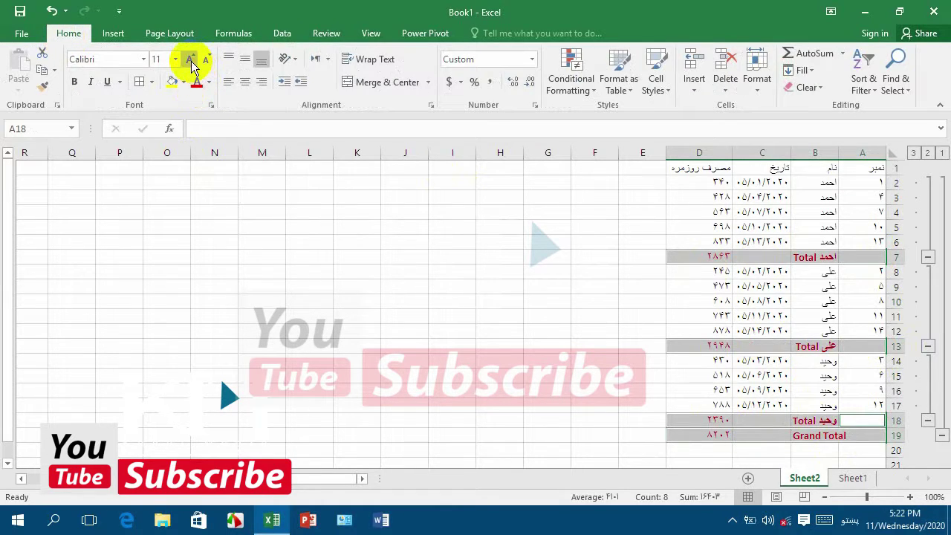
pyautogui.click(190, 61)
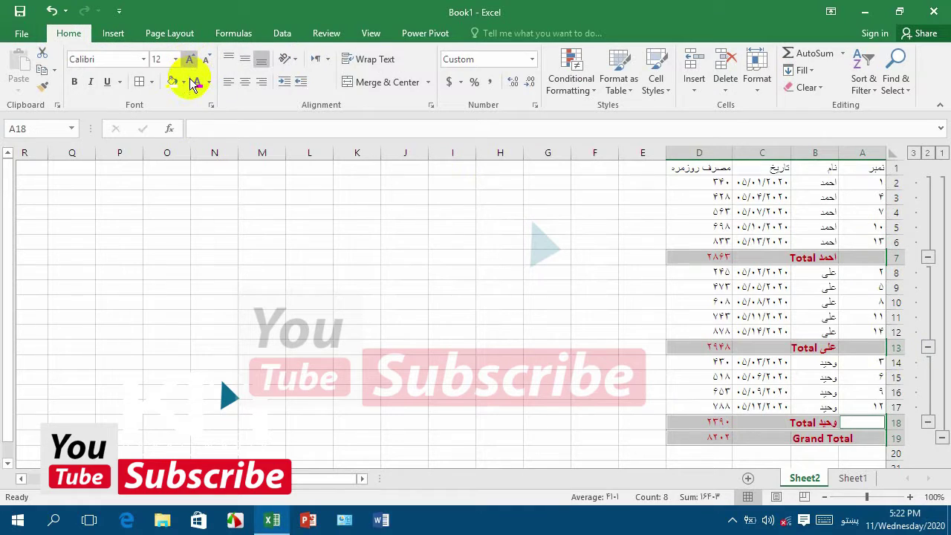
pyautogui.click(184, 81)
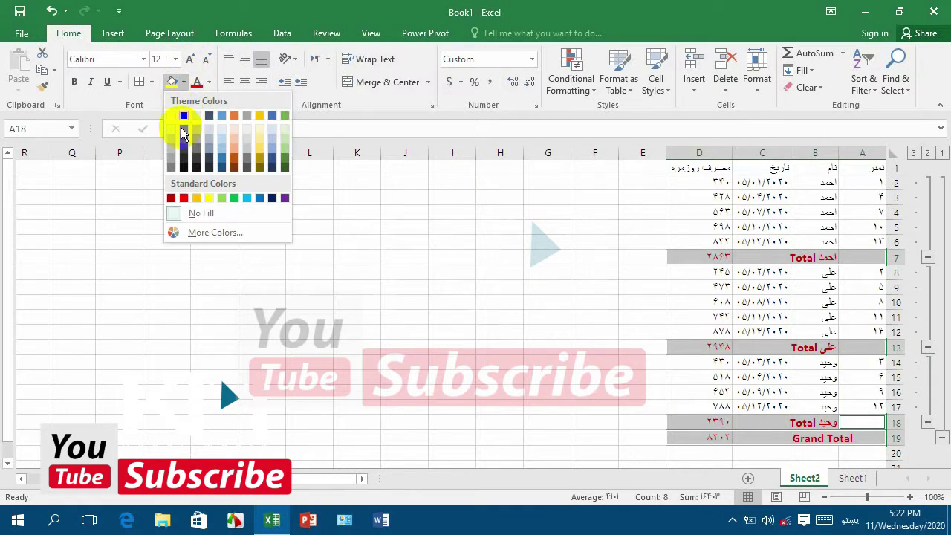
pyautogui.click(186, 80)
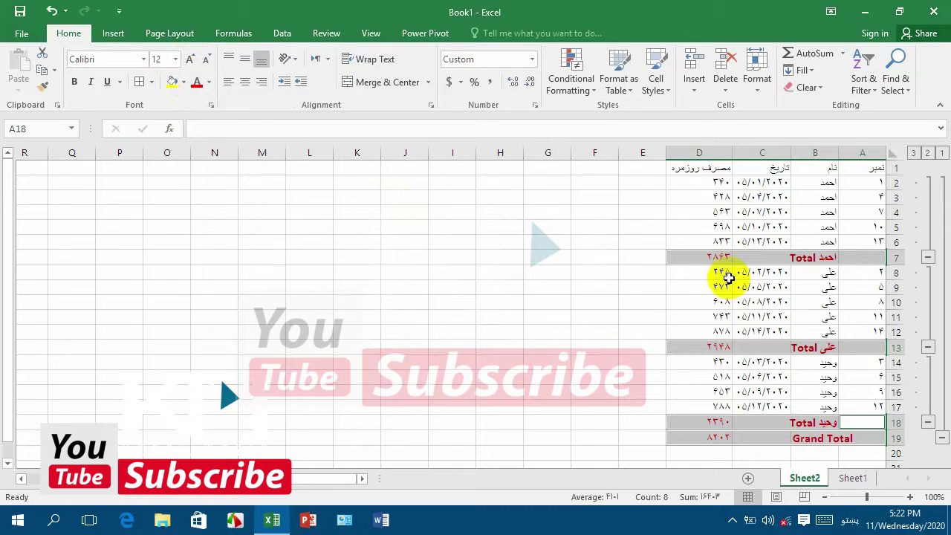
pyautogui.click(74, 81)
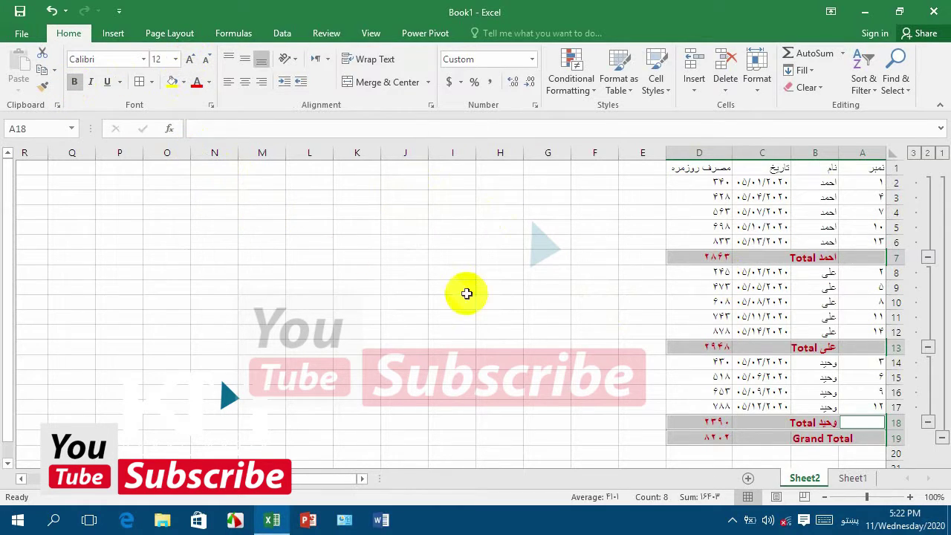
pyautogui.click(625, 329)
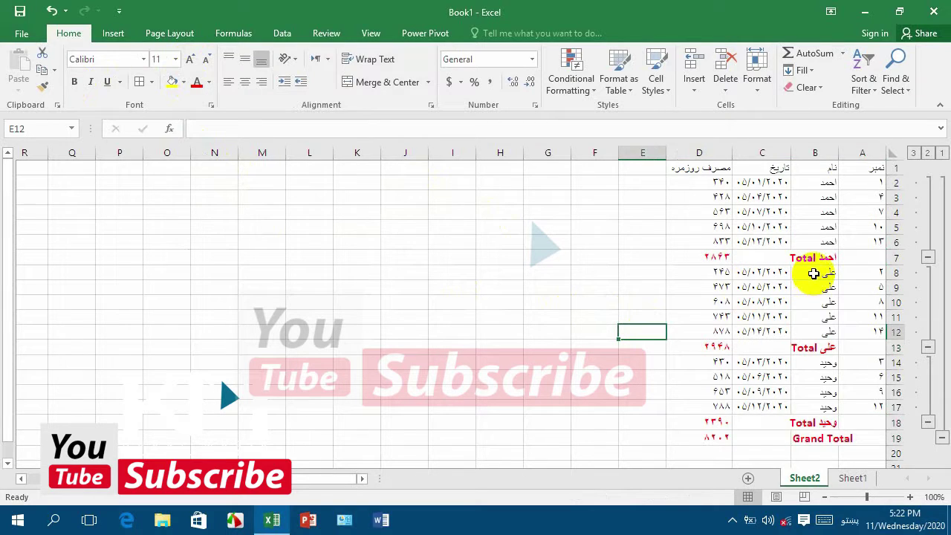
# Step: Check the SUBTOTAL(9,…) formulas in each Total and the Grand Total, then select the whole table
pyautogui.click(707, 257)
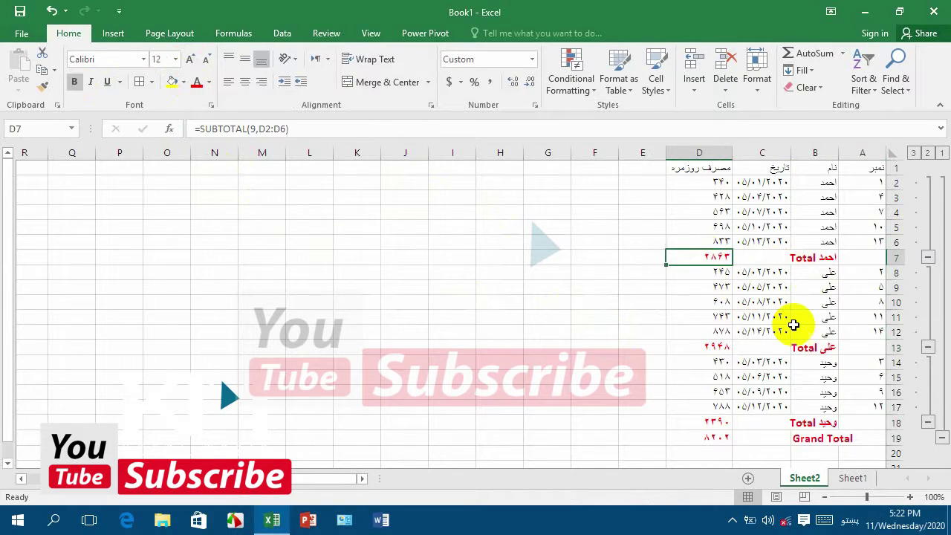
pyautogui.click(711, 347)
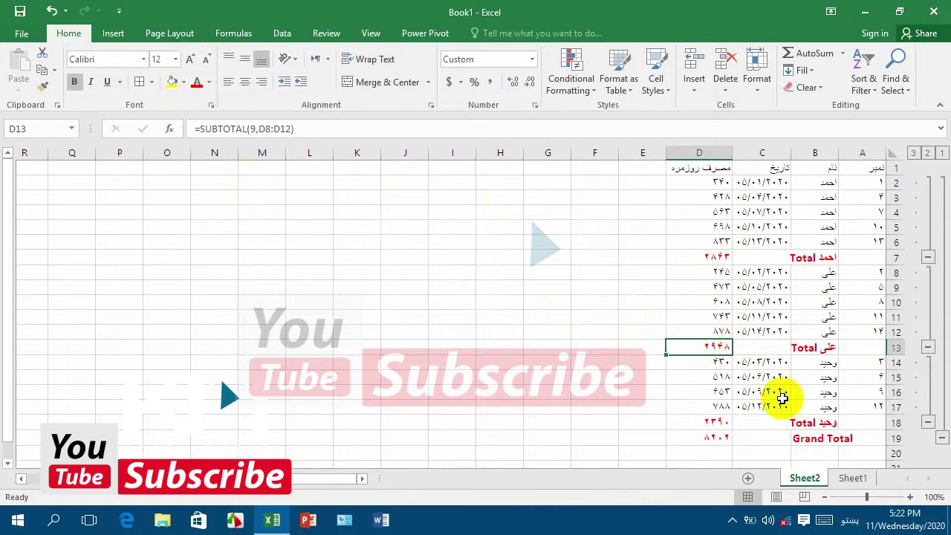
pyautogui.click(708, 425)
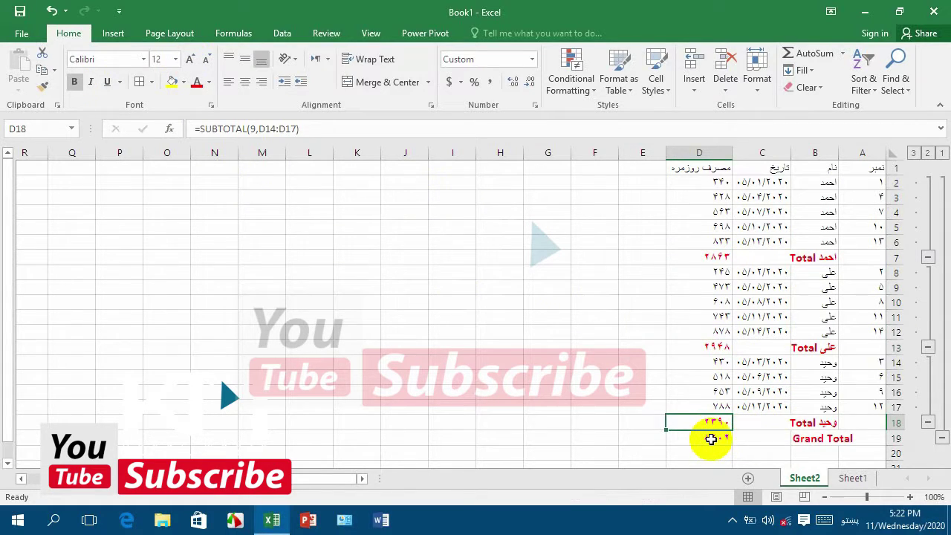
pyautogui.click(711, 439)
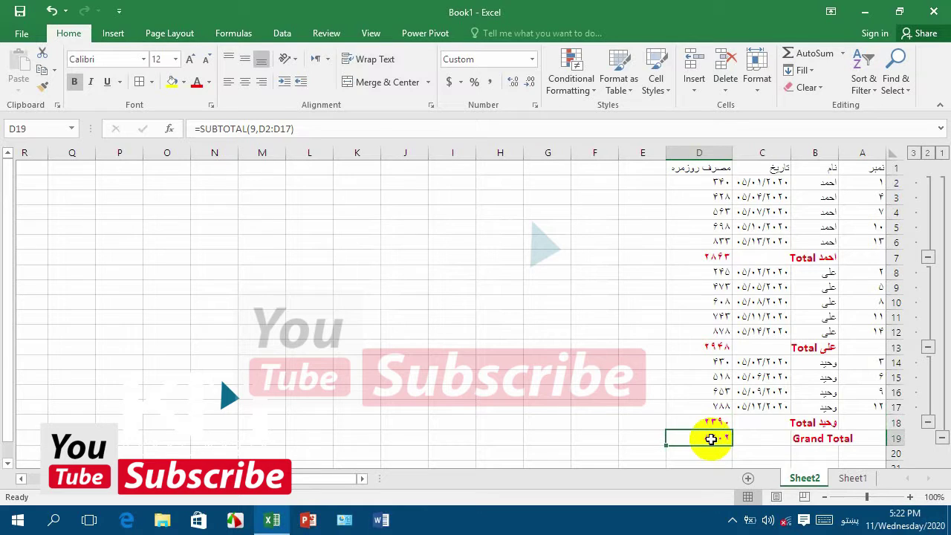
pyautogui.click(780, 388)
pyautogui.hotkey('ctrl', 'a')
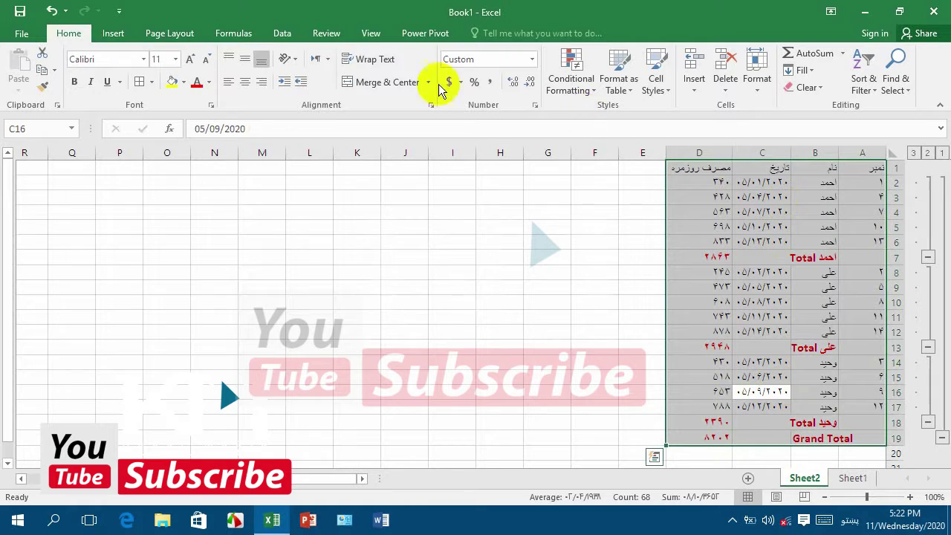
# Step: Add Count subtotals per name group (5, 5, 4) without replacing the Sum totals
pyautogui.click(293, 41)
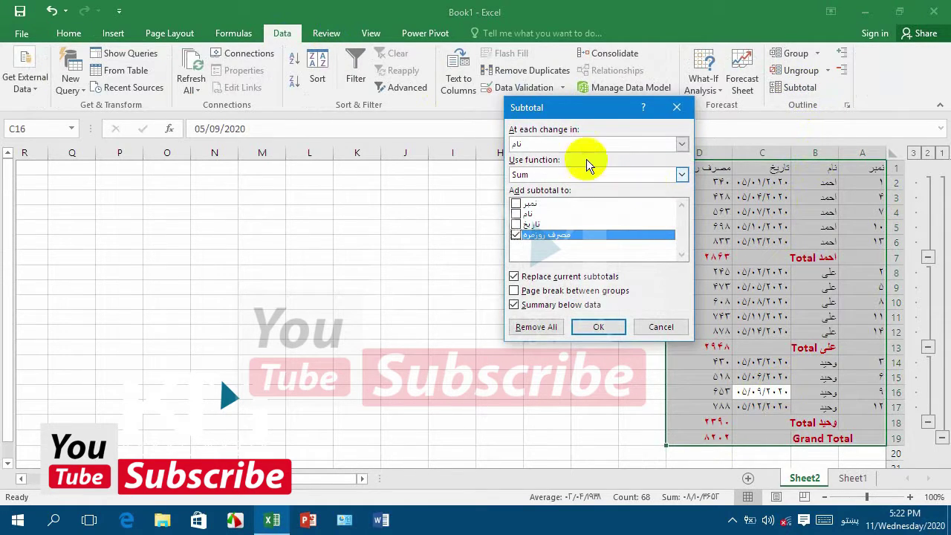
pyautogui.click(527, 277)
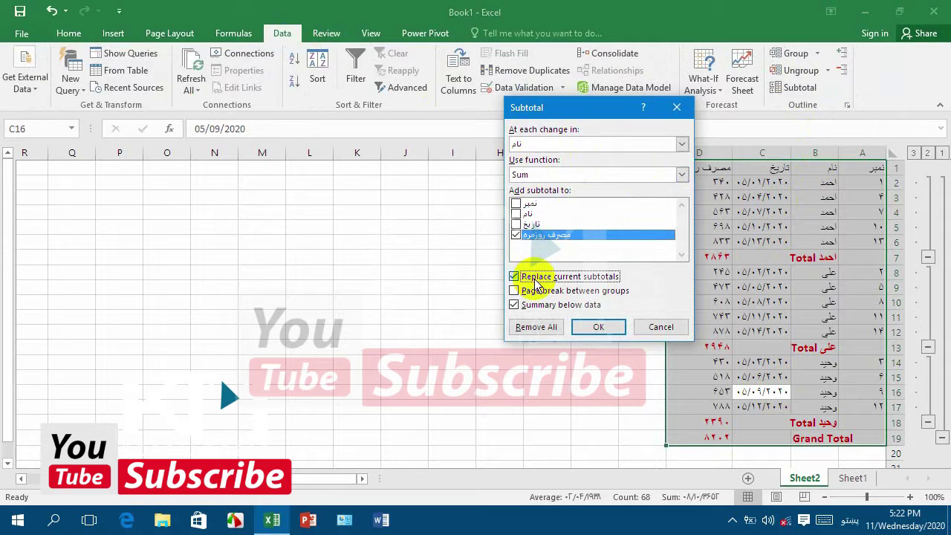
pyautogui.click(528, 178)
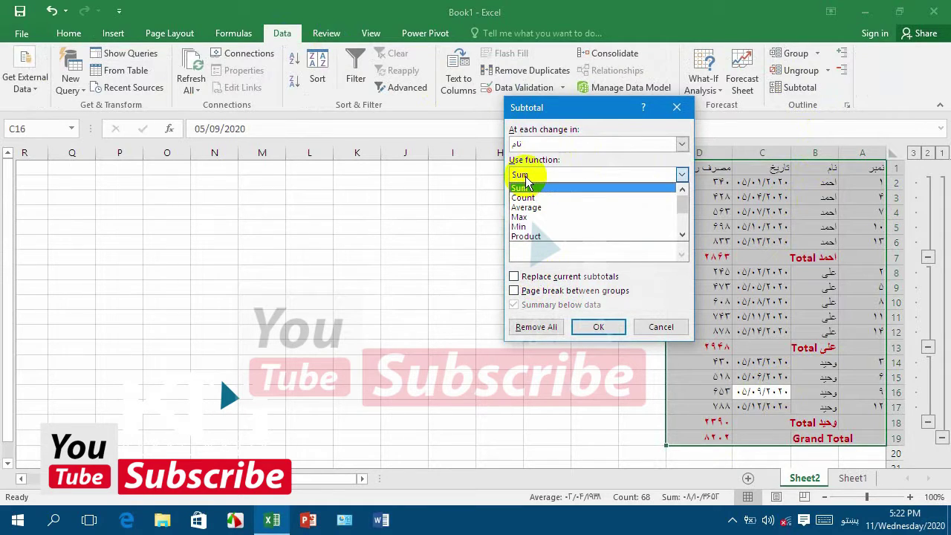
pyautogui.click(534, 190)
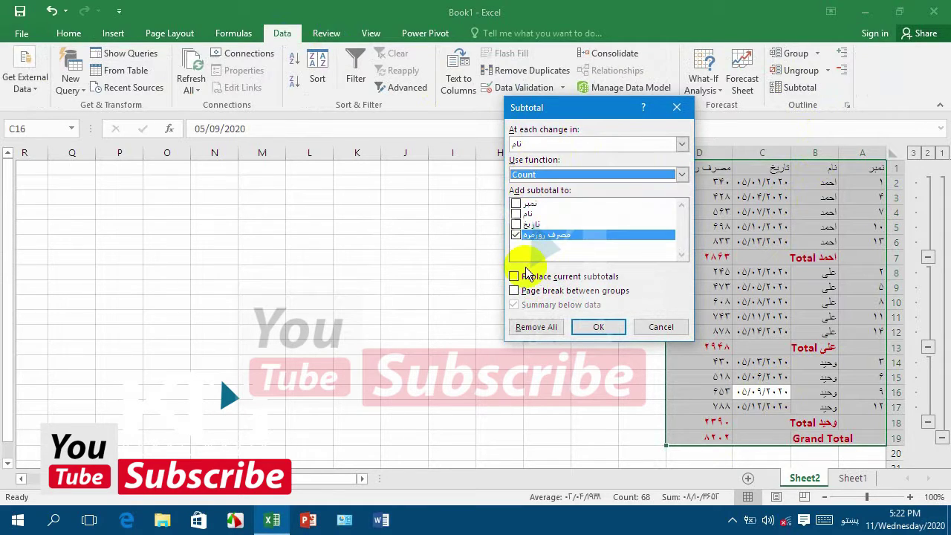
pyautogui.click(596, 327)
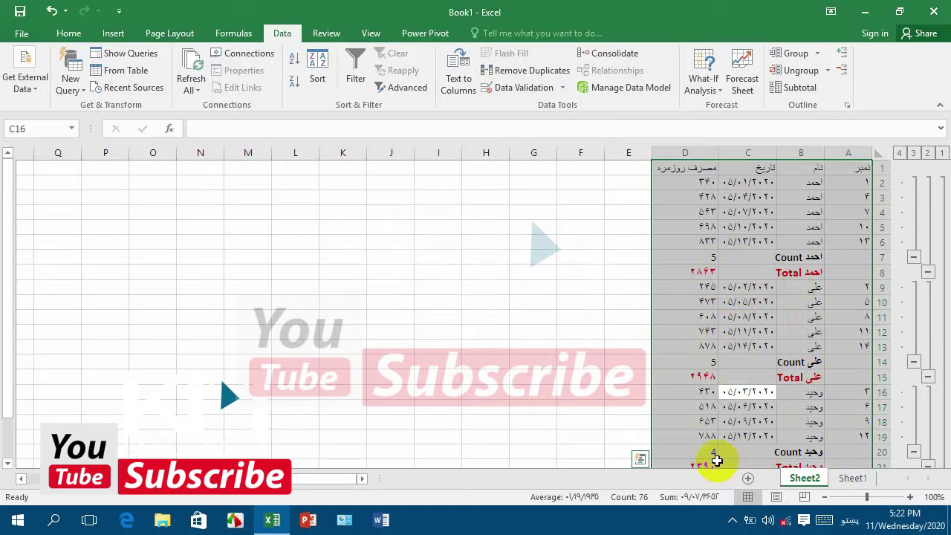
pyautogui.click(911, 498)
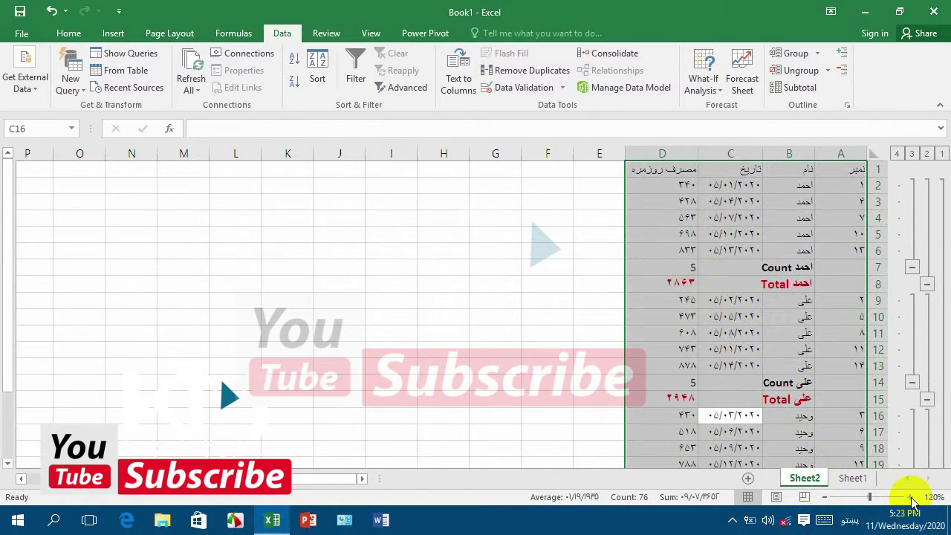
# Step: Set the zoom to 90% and scroll to the empty rows below the Grand Total
pyautogui.click(911, 497)
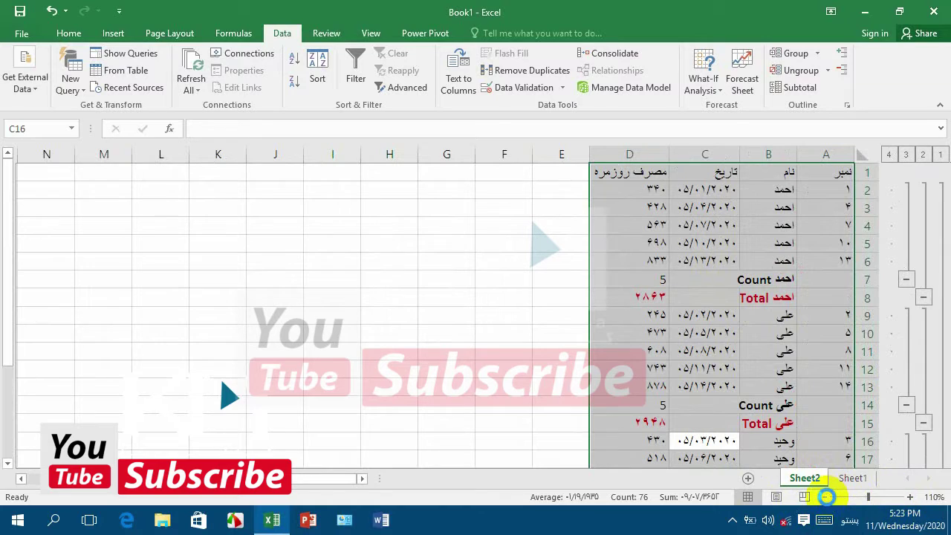
pyautogui.click(825, 498)
pyautogui.click(825, 497)
pyautogui.click(826, 497)
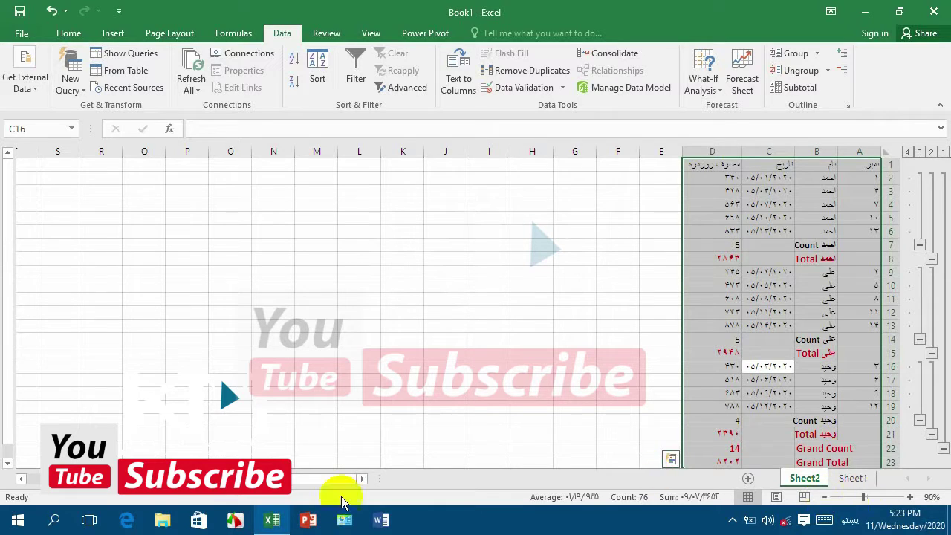
pyautogui.click(8, 463)
pyautogui.click(8, 464)
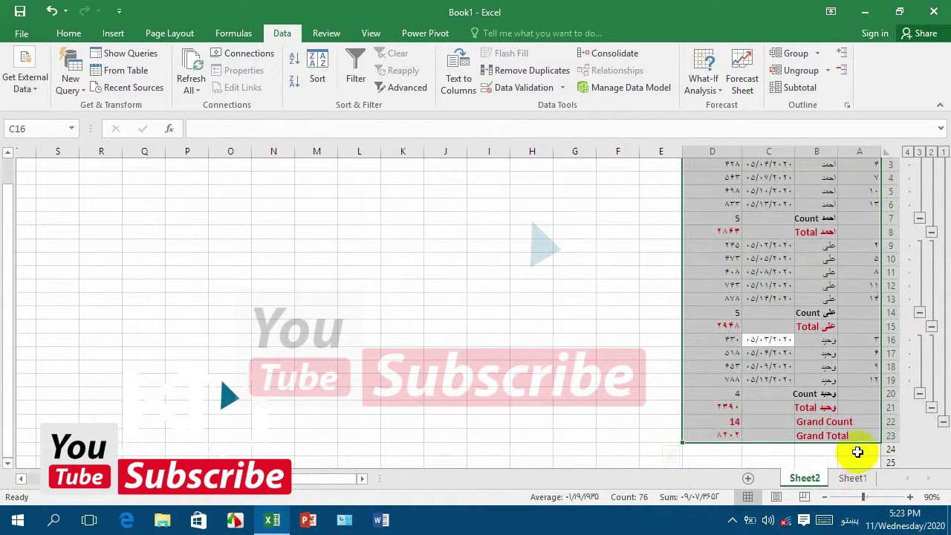
# Step: Merge A24:B24 and enter the Arabic average-expenses label
pyautogui.moveTo(860, 449); pyautogui.dragTo(800, 450)
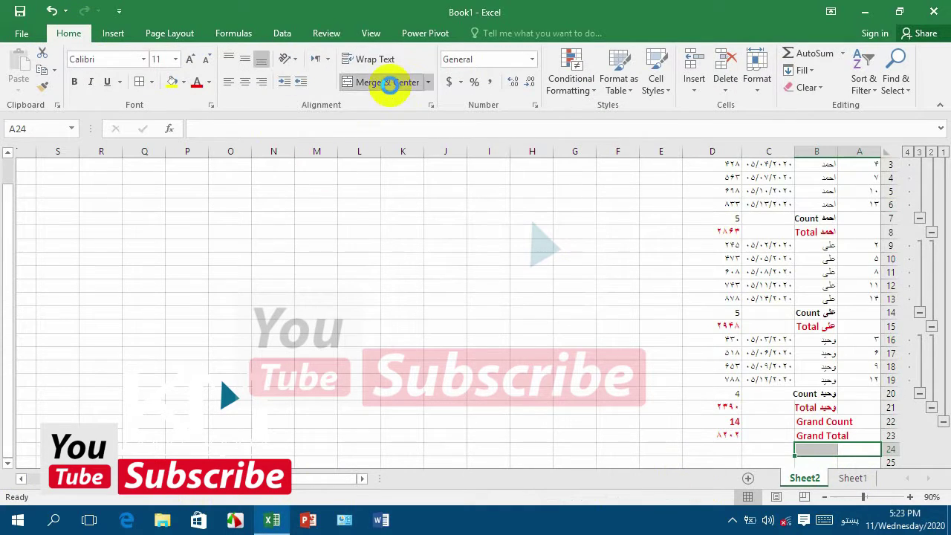
pyautogui.click(388, 82)
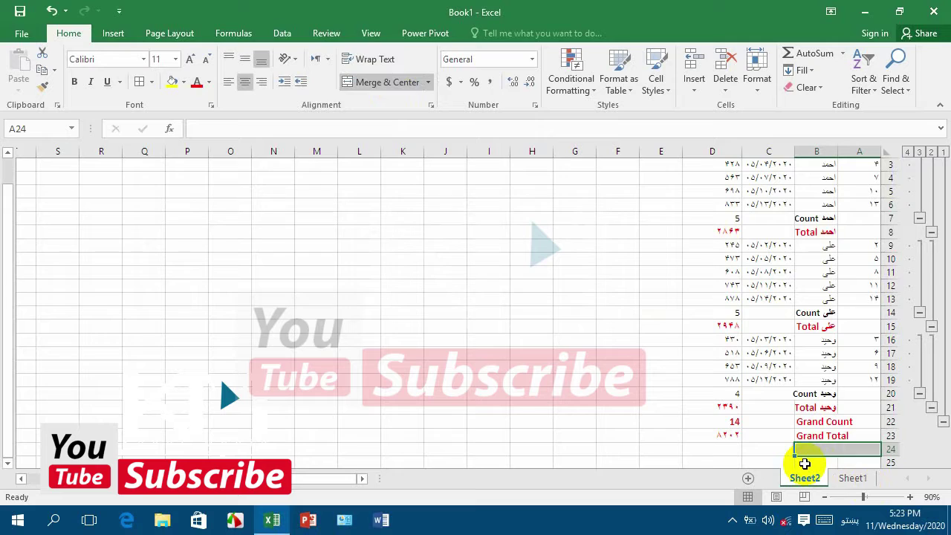
pyautogui.write('حد اوسط')
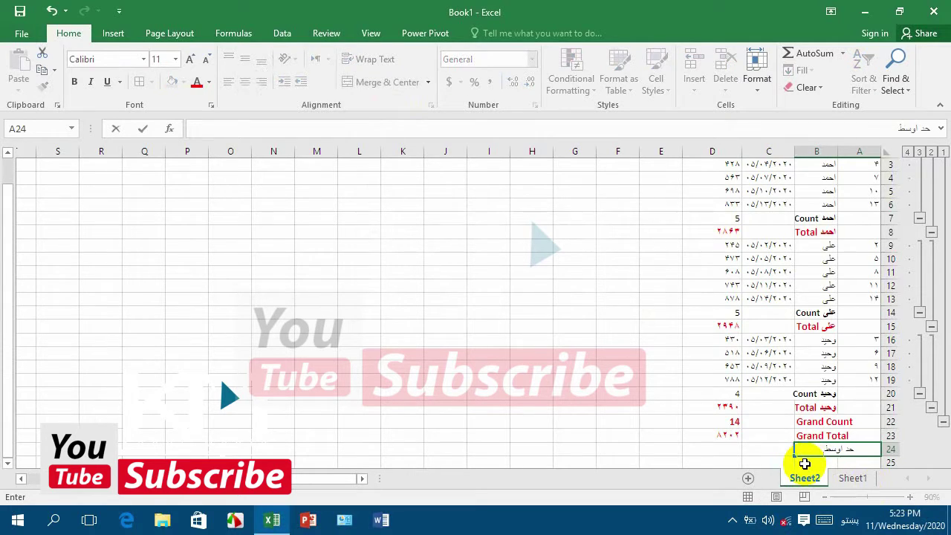
pyautogui.write('صارف')
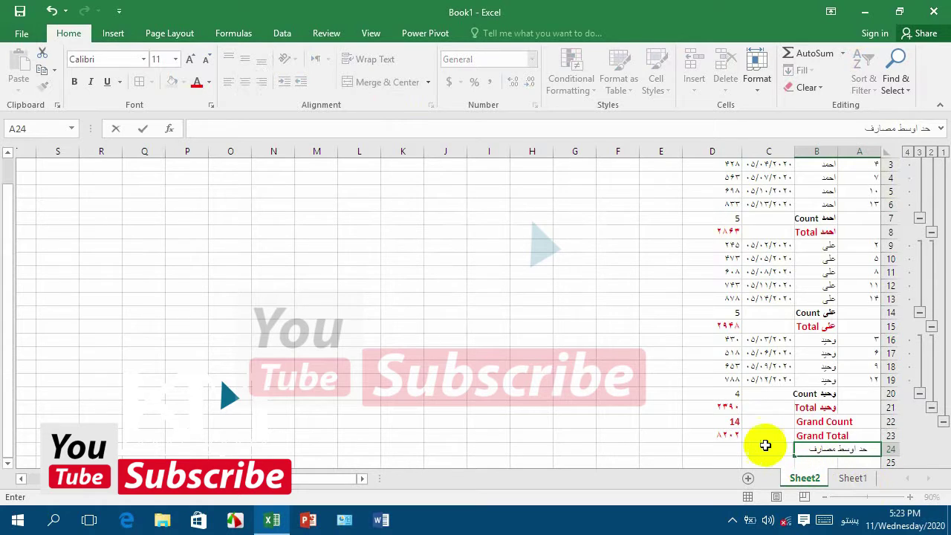
# Step: Merge C24:D24 and enter =D23/3, showing the average 2733.888889
pyautogui.moveTo(771, 447); pyautogui.dragTo(733, 446)
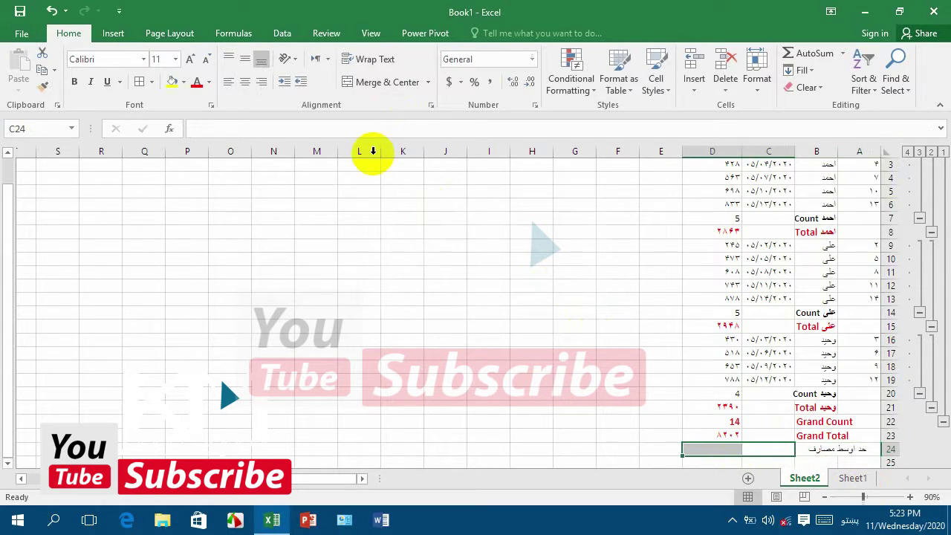
pyautogui.click(364, 86)
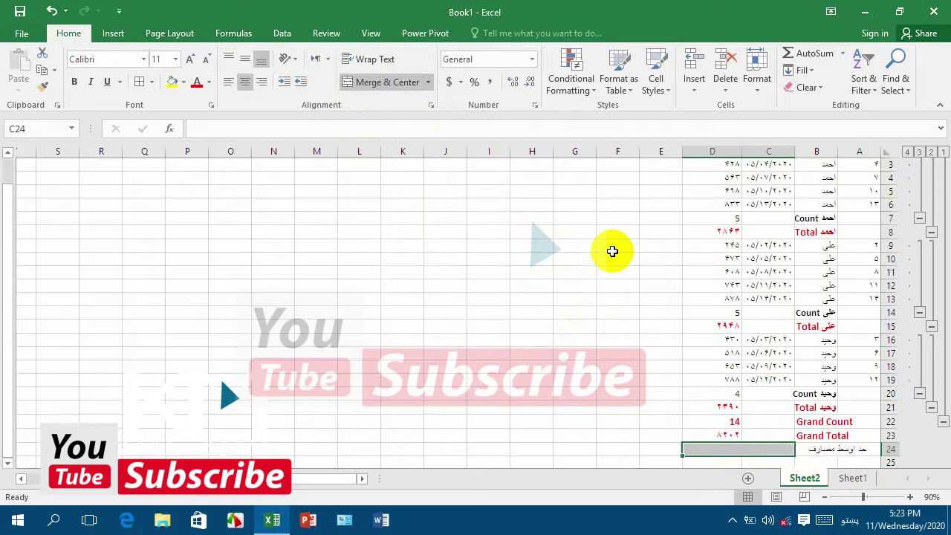
pyautogui.write('=a')
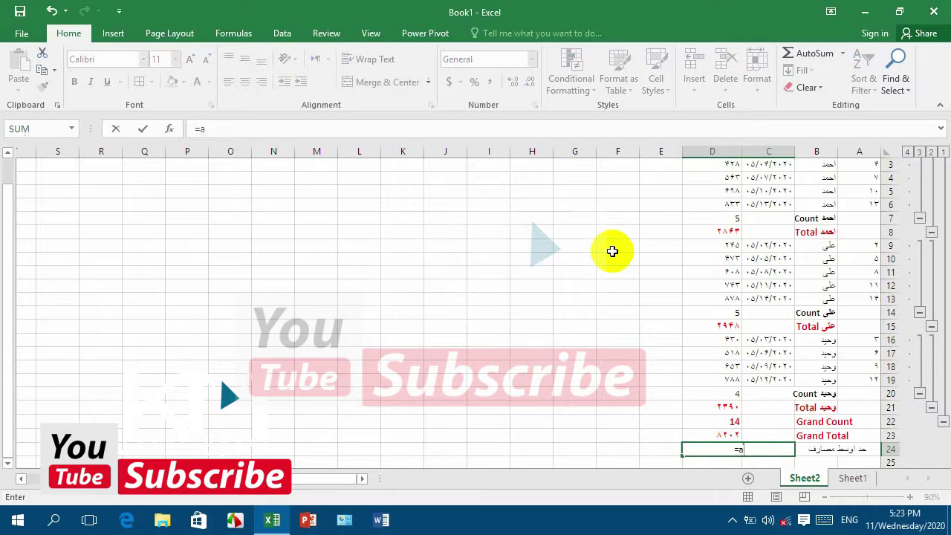
pyautogui.write('verage')
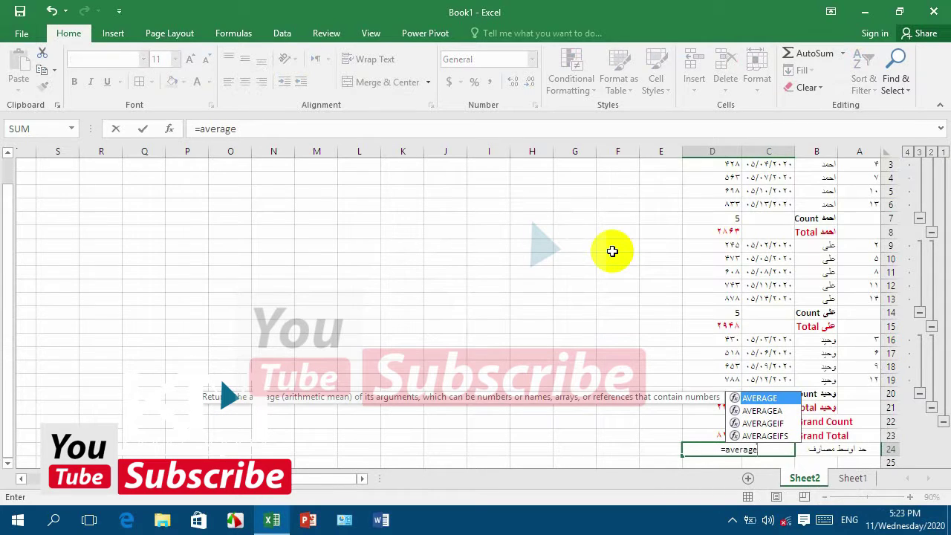
pyautogui.write('(')
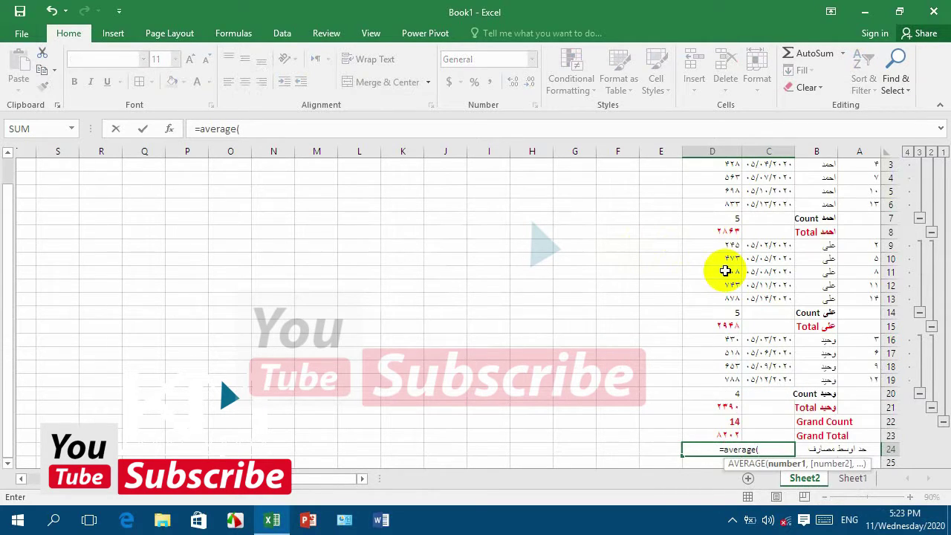
pyautogui.press('BackSpace')
pyautogui.press('BackSpace')
pyautogui.press('BackSpace')
pyautogui.press('BackSpace')
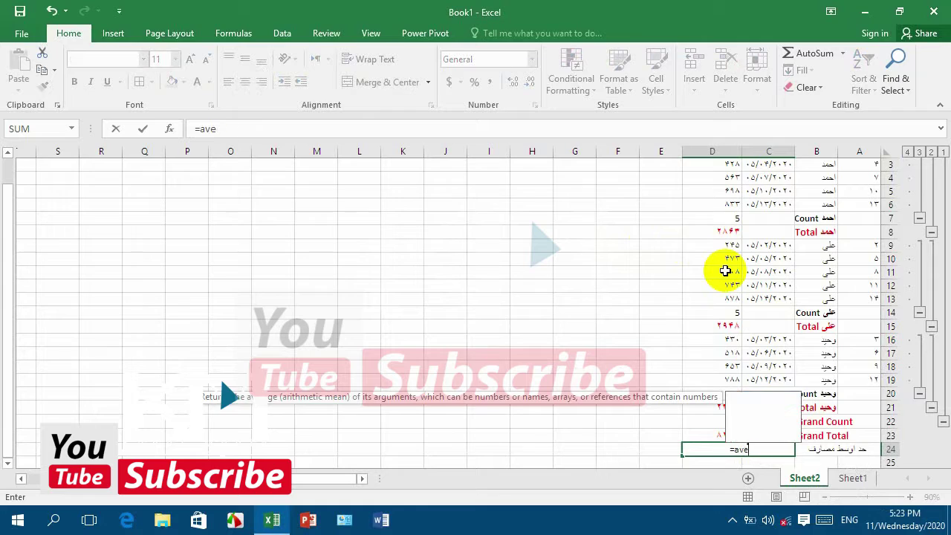
pyautogui.press('BackSpace')
pyautogui.press('BackSpace')
pyautogui.press('BackSpace')
pyautogui.write('=')
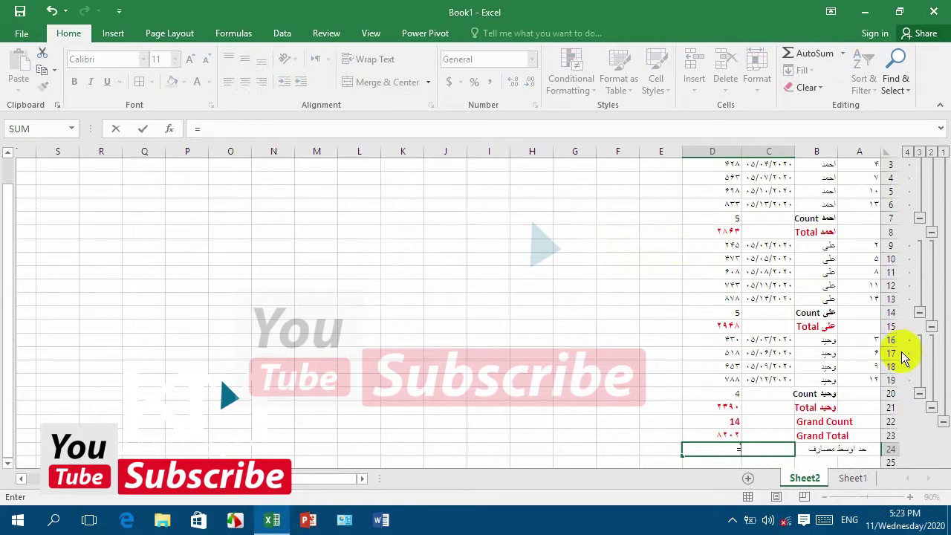
pyautogui.click(719, 437)
pyautogui.write('/')
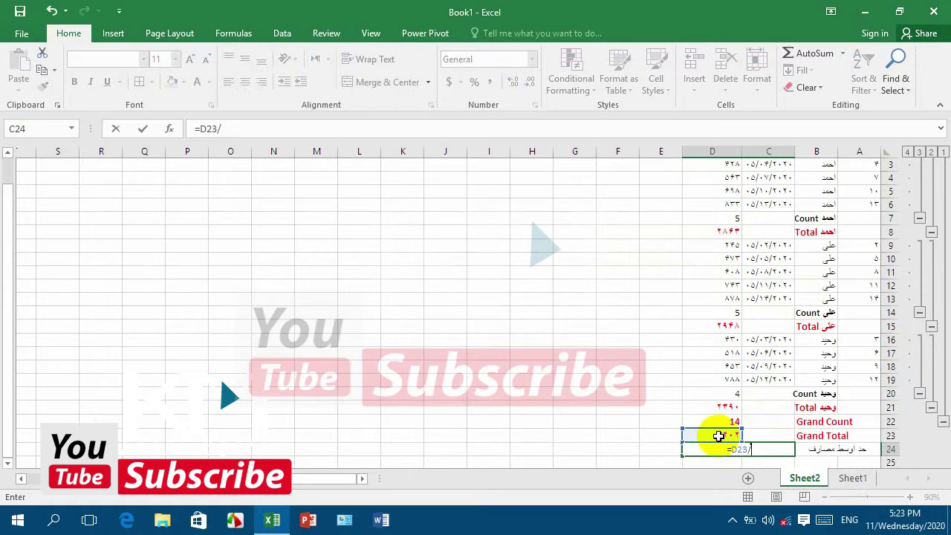
pyautogui.click(718, 421)
pyautogui.press('Return')
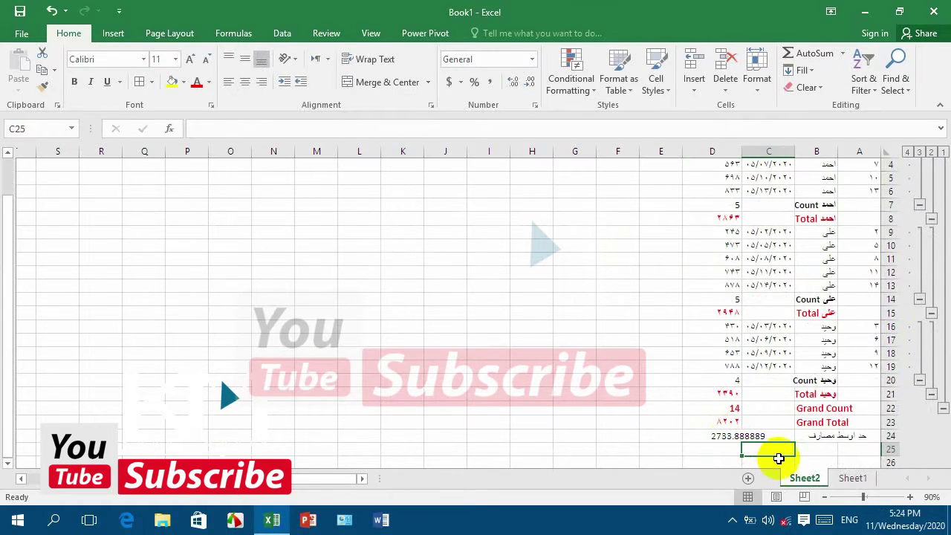
# Step: Reapply Merge & Center to the average cell C24:D24
pyautogui.moveTo(743, 439); pyautogui.dragTo(718, 435)
pyautogui.hotkey('alt', 'h')
pyautogui.press('m')
pyautogui.press('c')
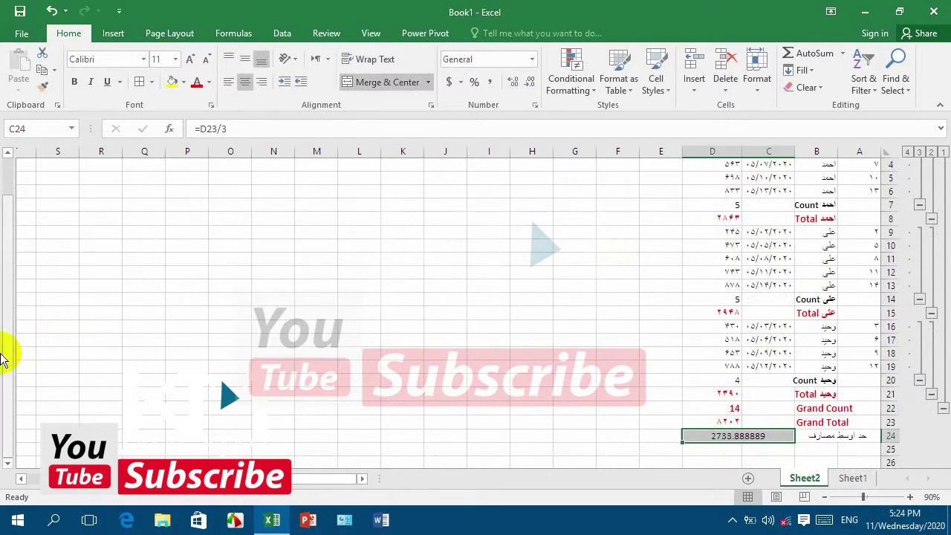
pyautogui.moveTo(4, 349); pyautogui.dragTo(6, 307)
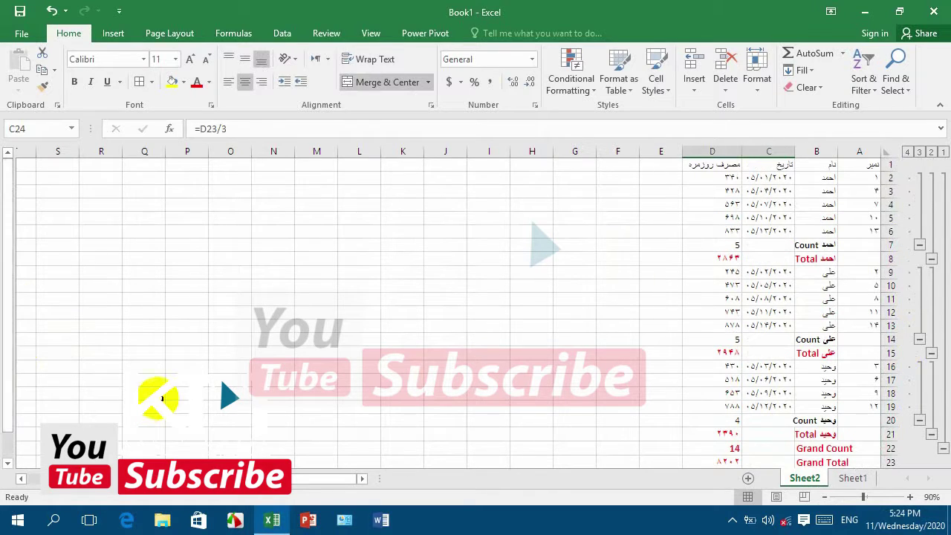
# Step: Enter =C24-D21 in E21 to compare the third group's total with the average
pyautogui.click(825, 496)
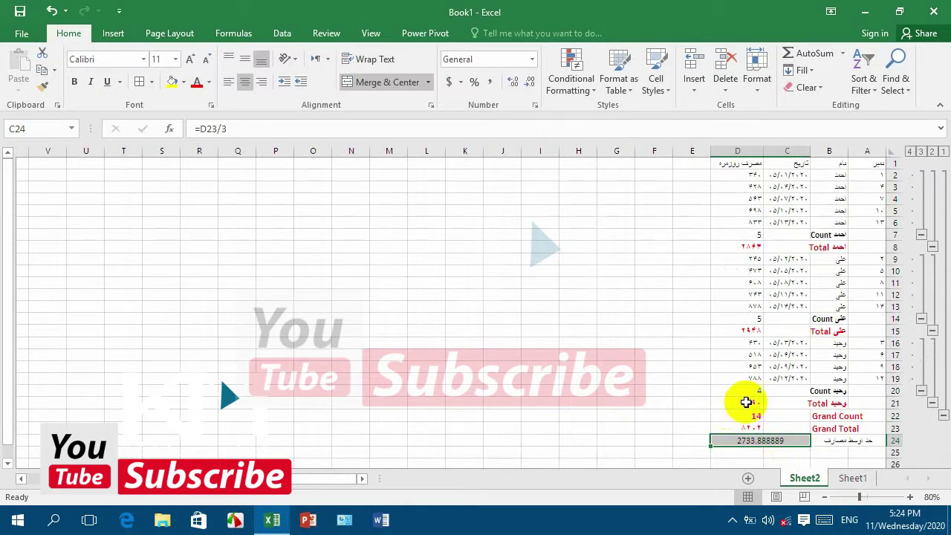
pyautogui.click(702, 405)
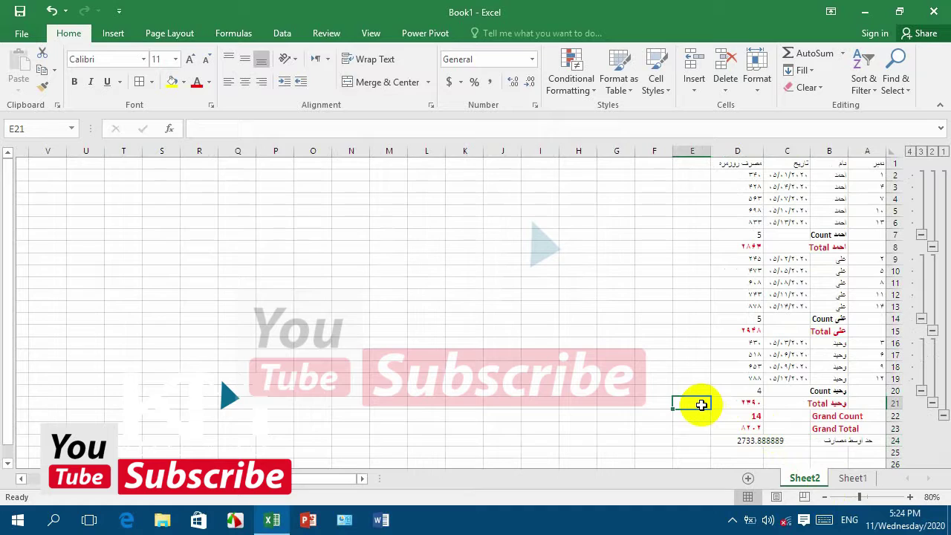
pyautogui.write('=')
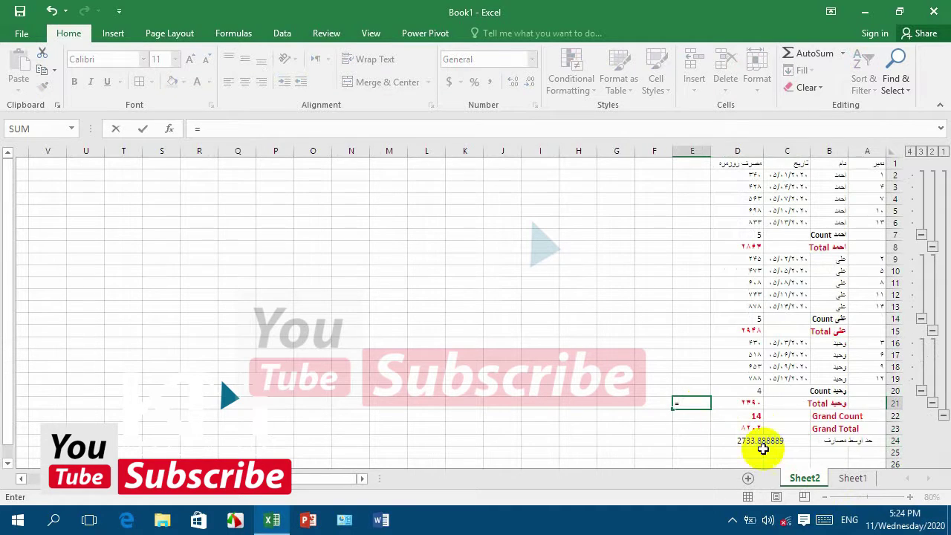
pyautogui.click(757, 446)
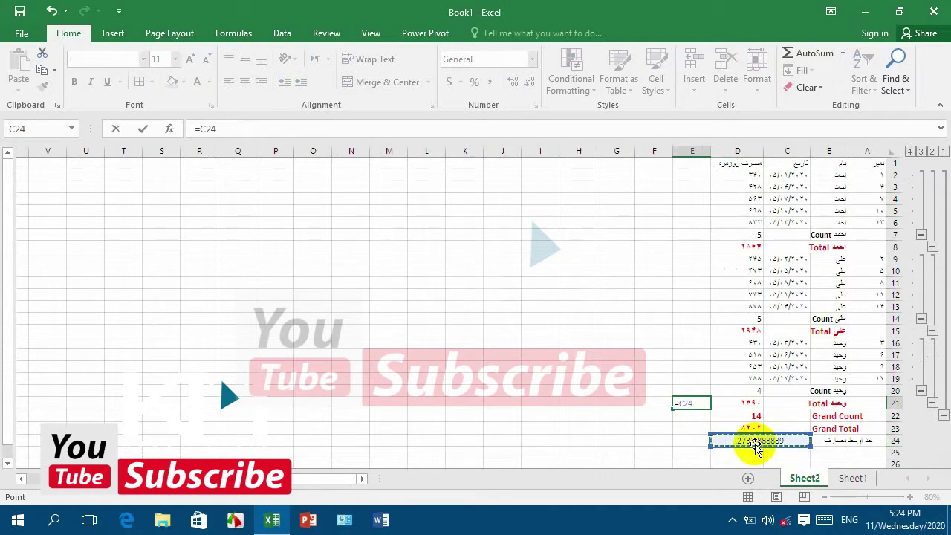
pyautogui.write('-')
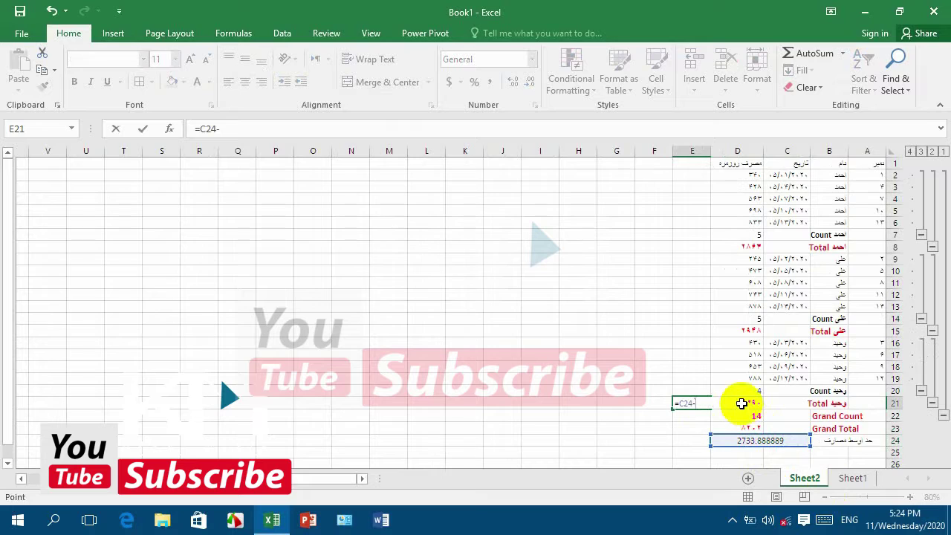
pyautogui.click(742, 404)
pyautogui.press('Return')
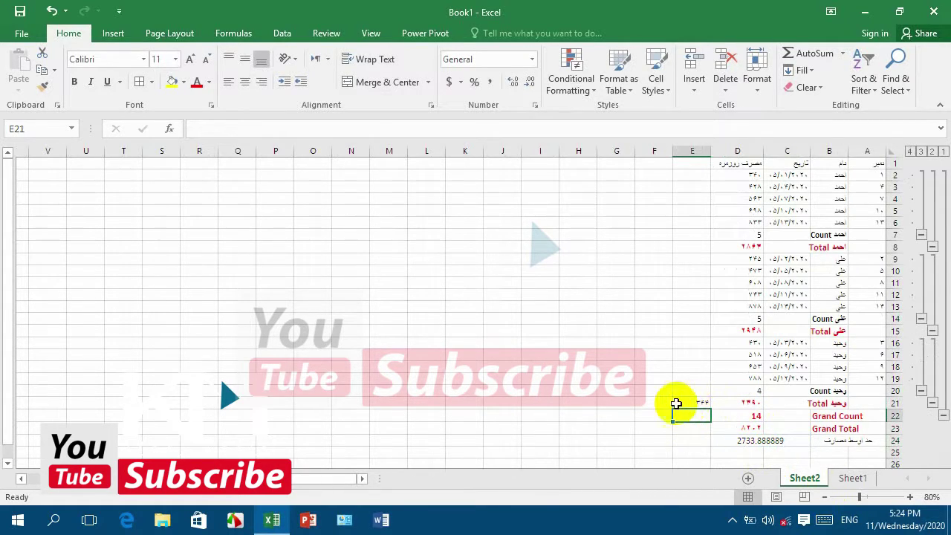
pyautogui.click(678, 404)
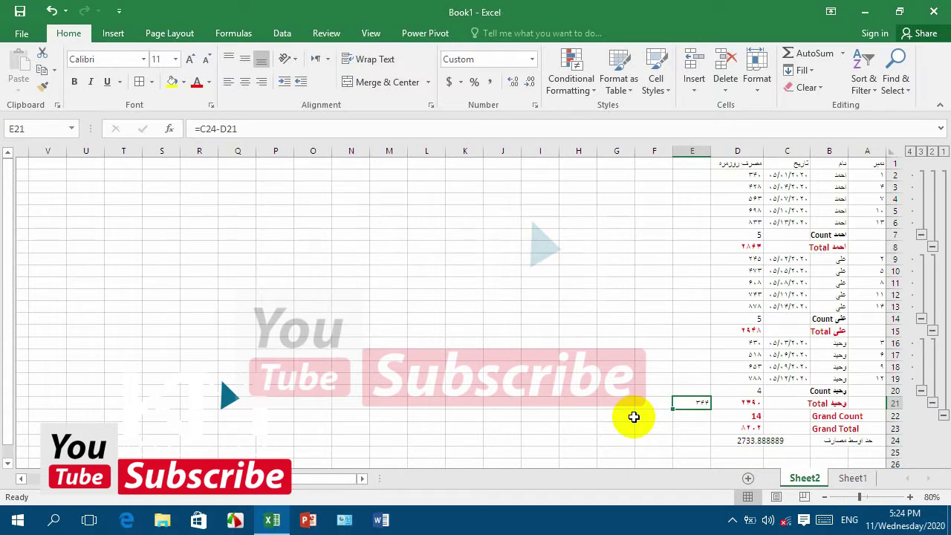
# Step: Enter =C24-D15 in E15 for the second group's difference from the average
pyautogui.click(690, 334)
pyautogui.write('=')
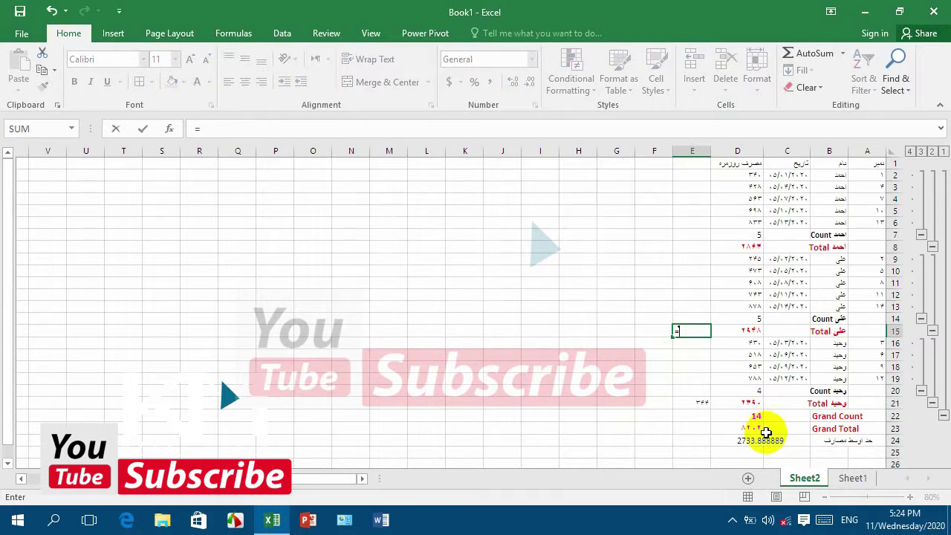
pyautogui.click(756, 443)
pyautogui.write('-')
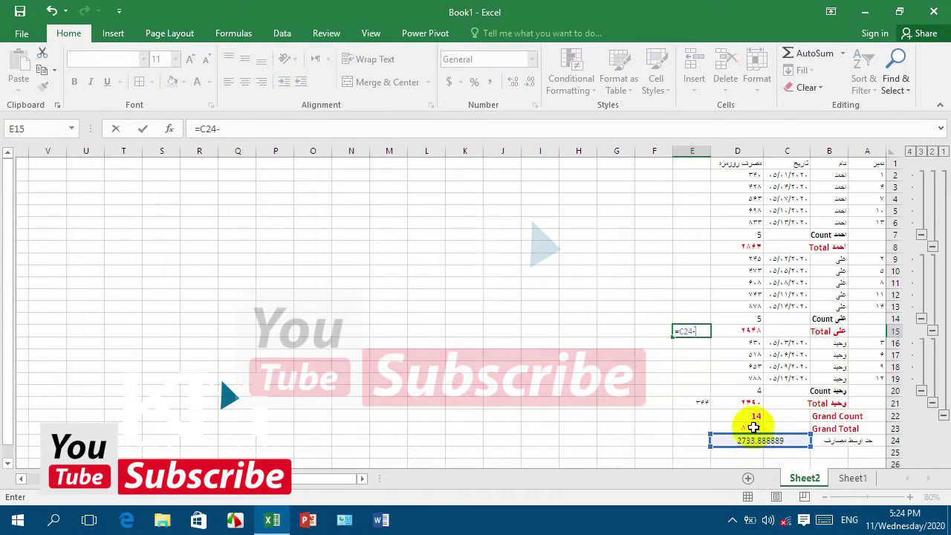
pyautogui.click(752, 331)
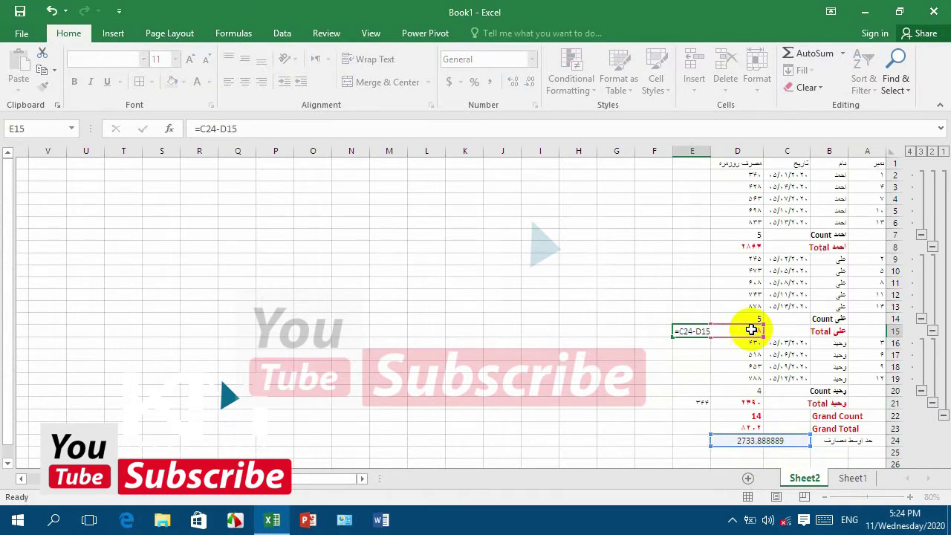
pyautogui.press('Return')
pyautogui.click(682, 331)
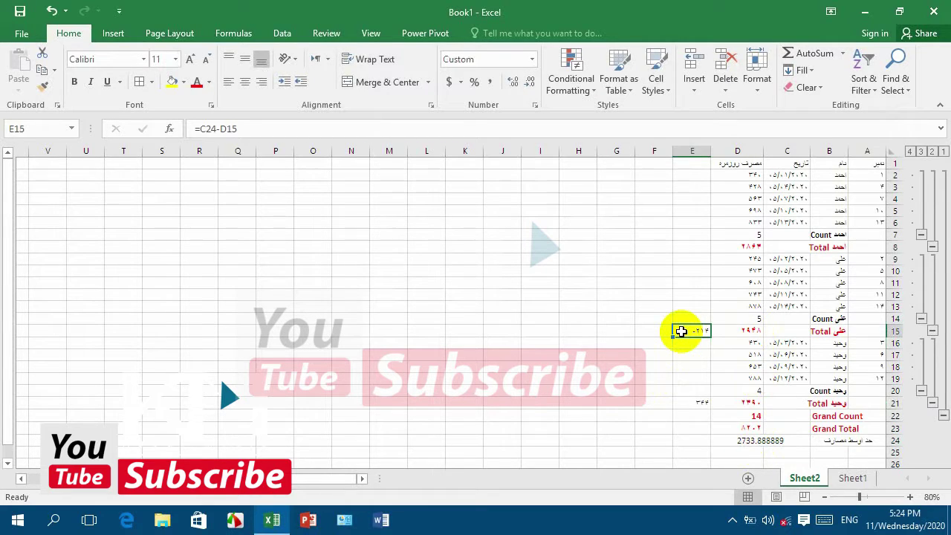
# Step: Enter =C24-D8 in E8 for the first group, then recheck E8 and E15
pyautogui.click(702, 249)
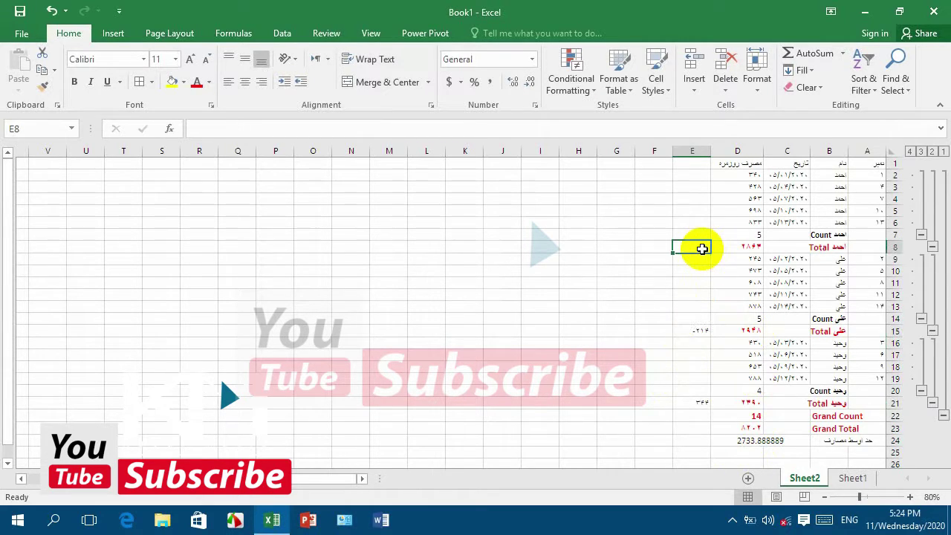
pyautogui.write('=')
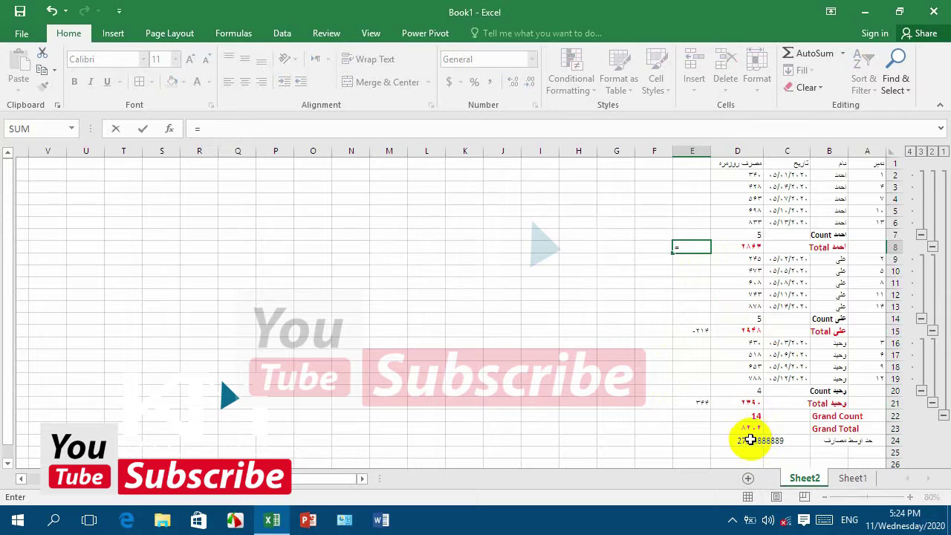
pyautogui.click(751, 441)
pyautogui.write('-')
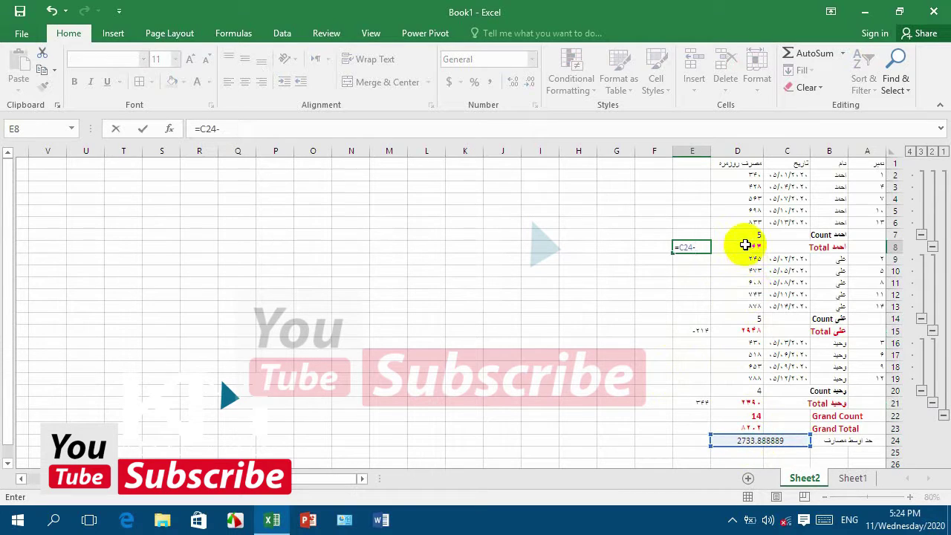
pyautogui.click(743, 246)
pyautogui.press('Return')
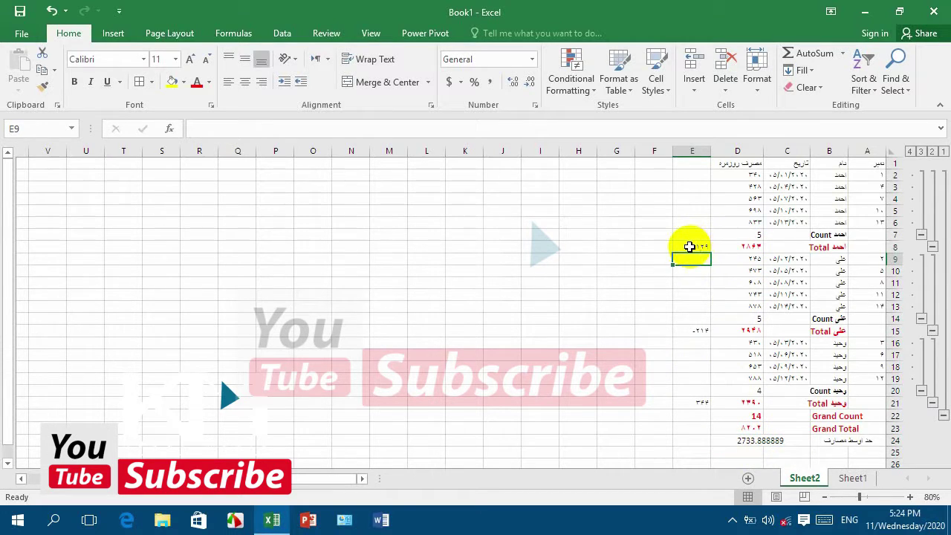
pyautogui.click(688, 247)
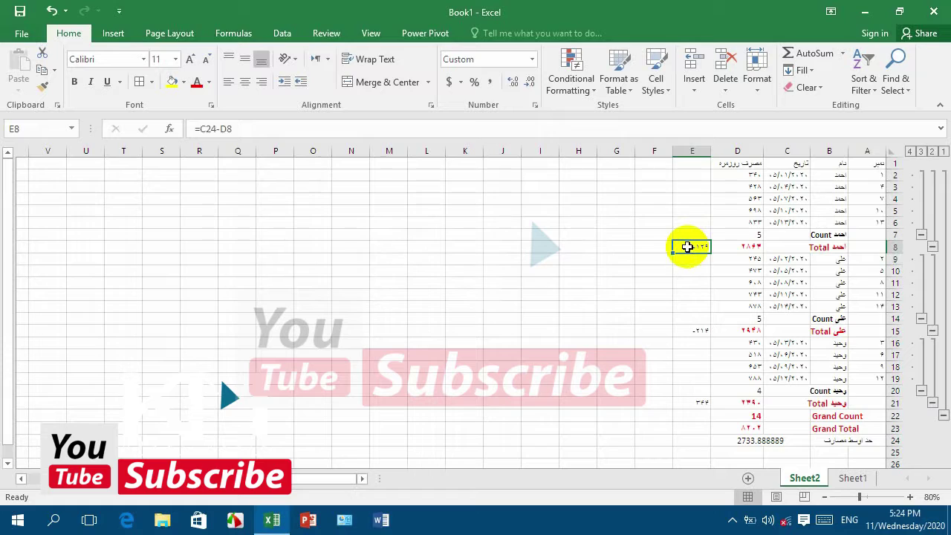
pyautogui.click(690, 328)
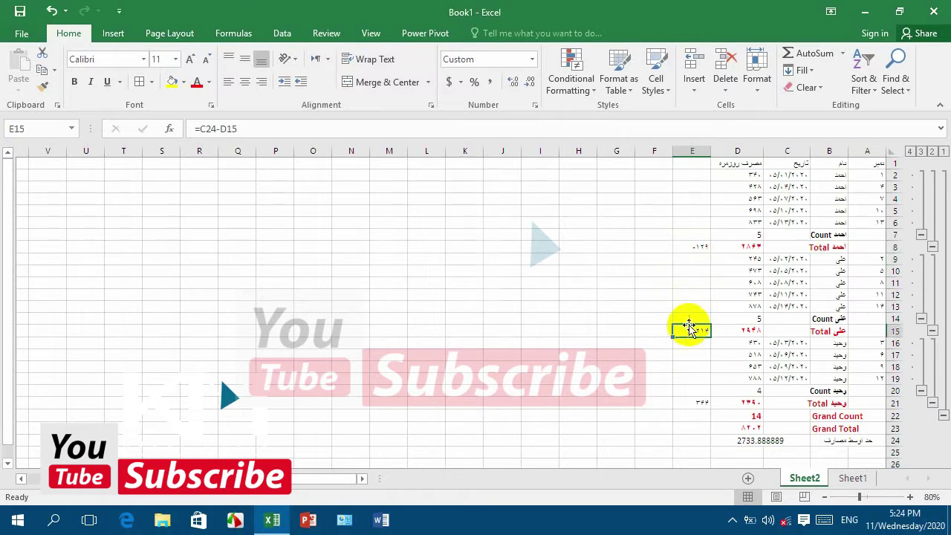
# Step: Review the difference formulas in E8, E15 and E21, then return to the Data tools
pyautogui.click(693, 248)
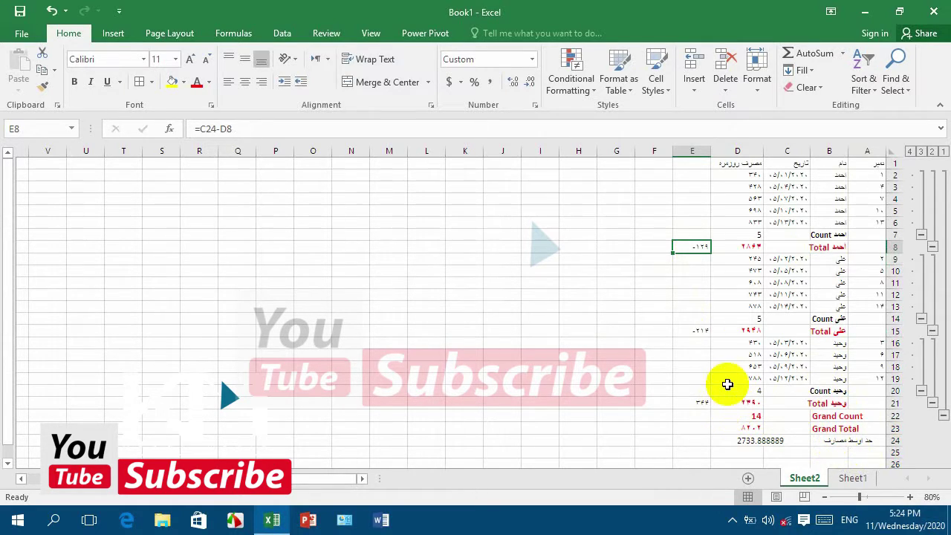
pyautogui.click(688, 330)
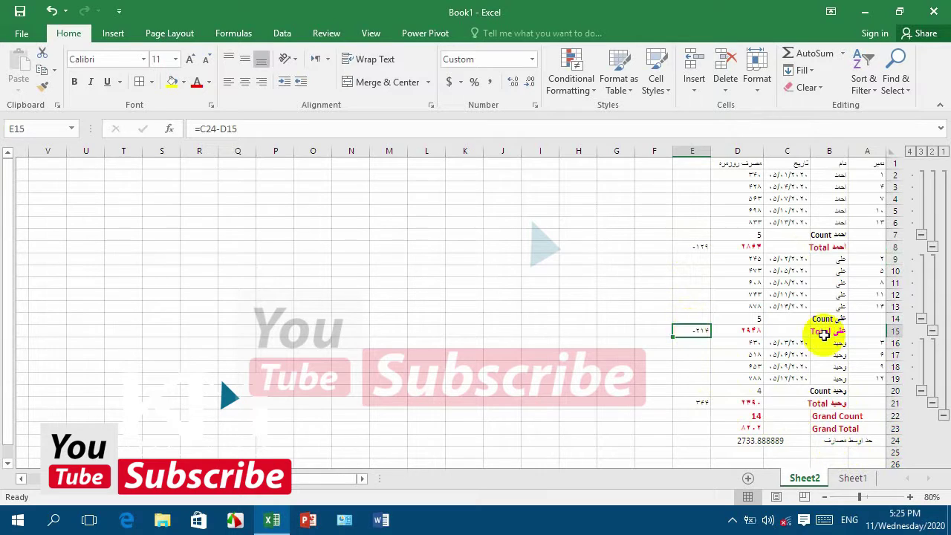
pyautogui.click(690, 403)
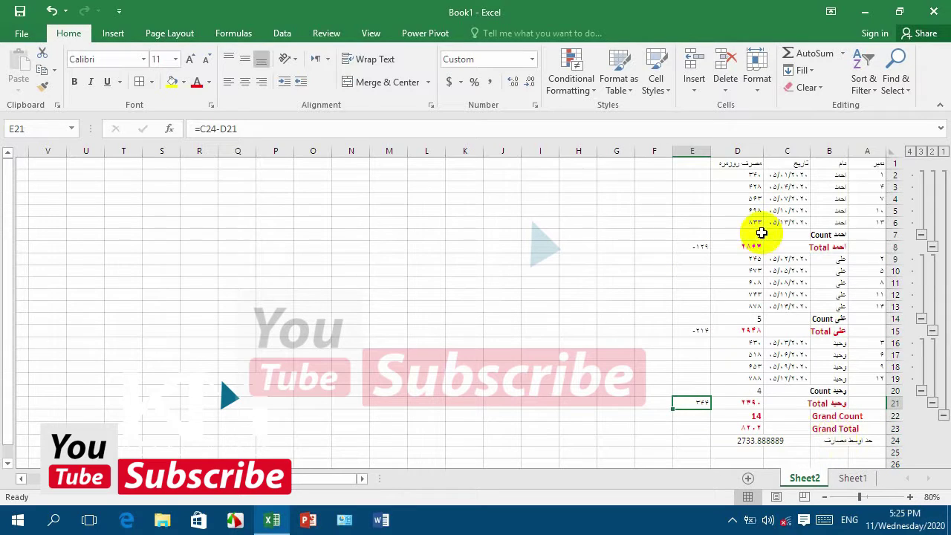
pyautogui.click(282, 34)
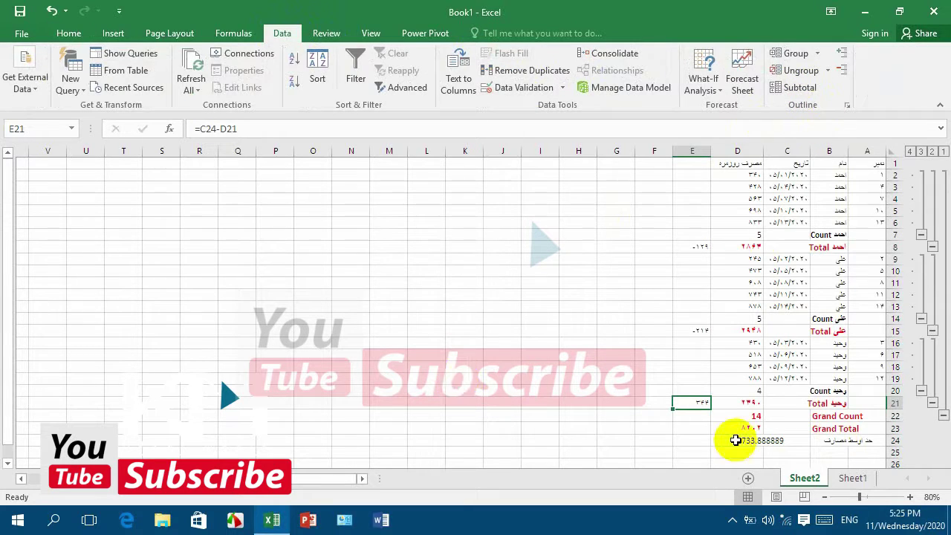
# Step: On Sheet1, rerun Subtotal with a page break between each Job group
pyautogui.click(853, 478)
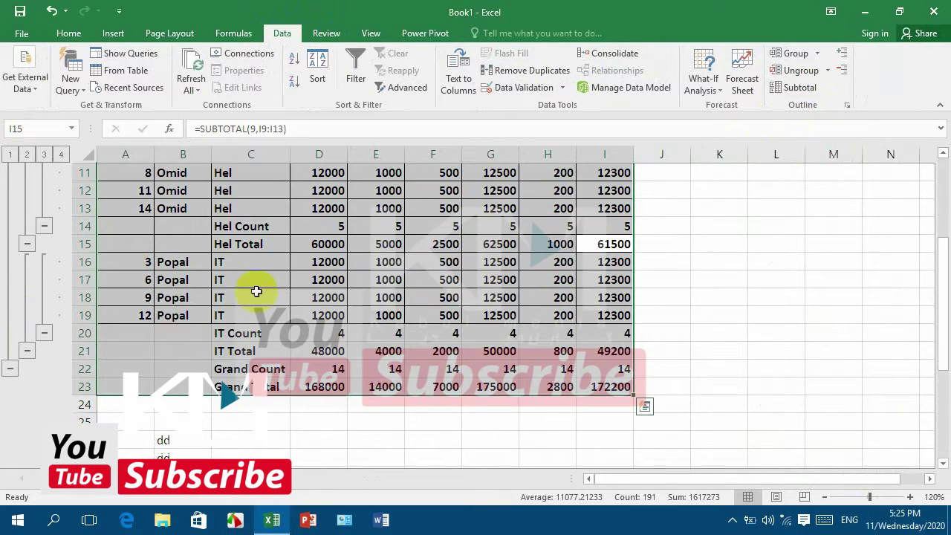
pyautogui.moveTo(945, 305); pyautogui.dragTo(943, 160)
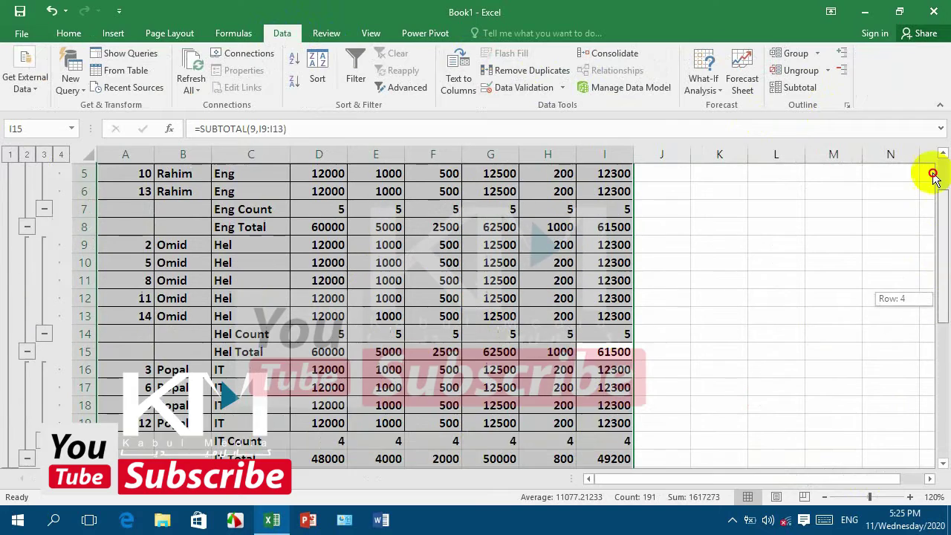
pyautogui.click(490, 297)
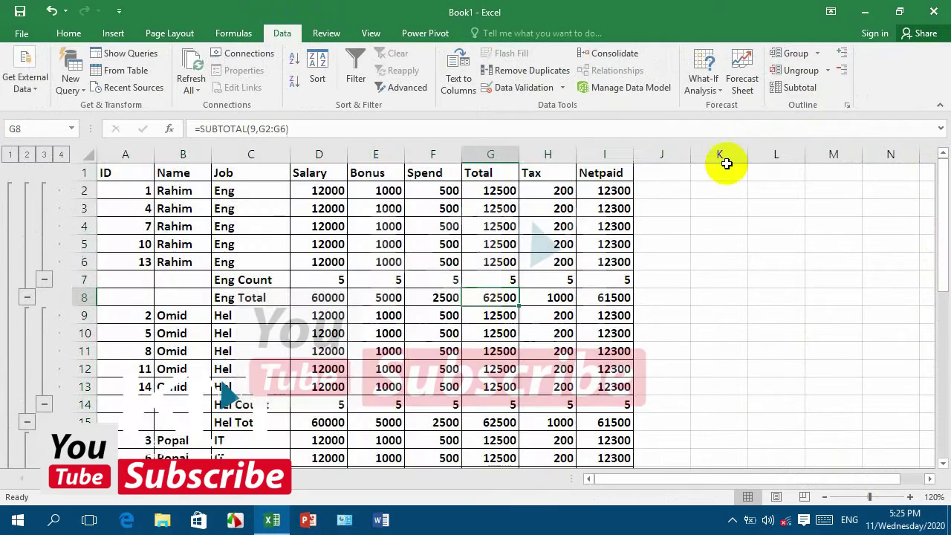
pyautogui.click(799, 87)
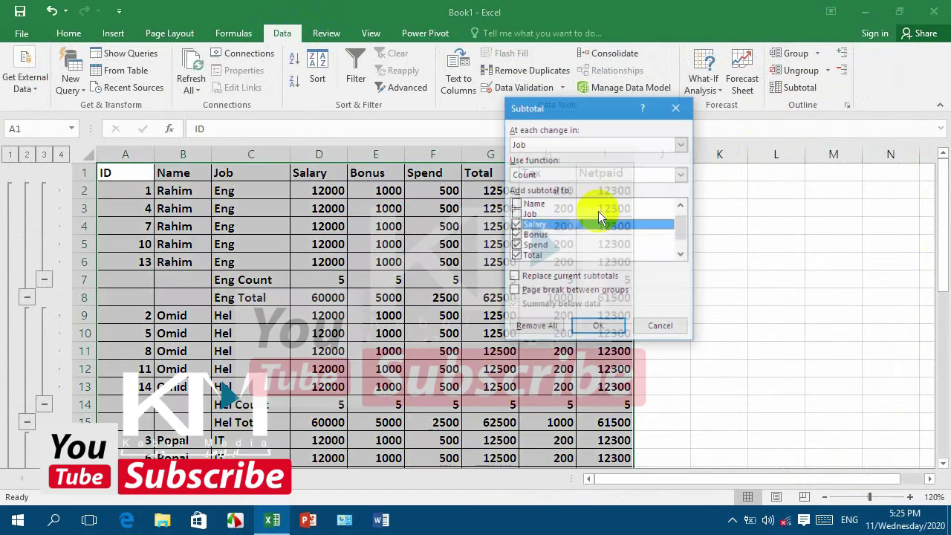
pyautogui.click(545, 297)
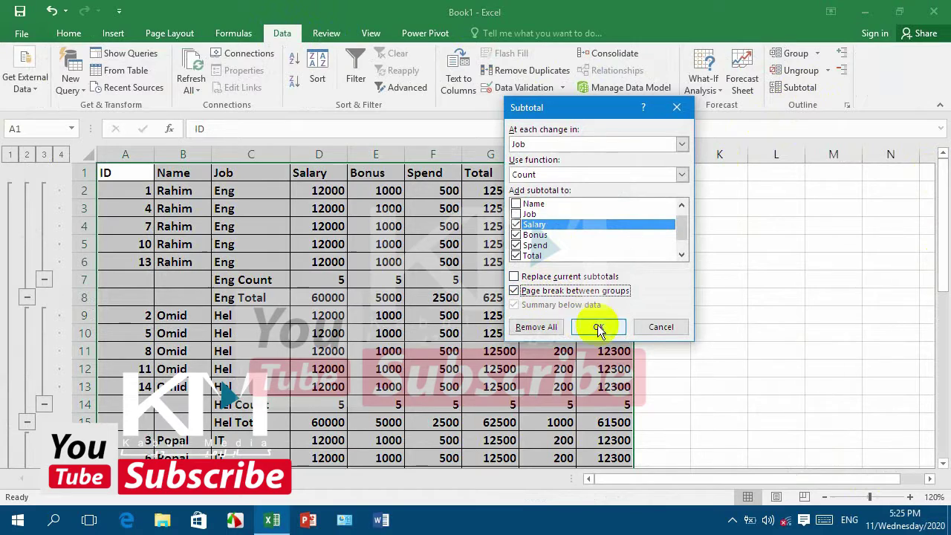
pyautogui.click(599, 327)
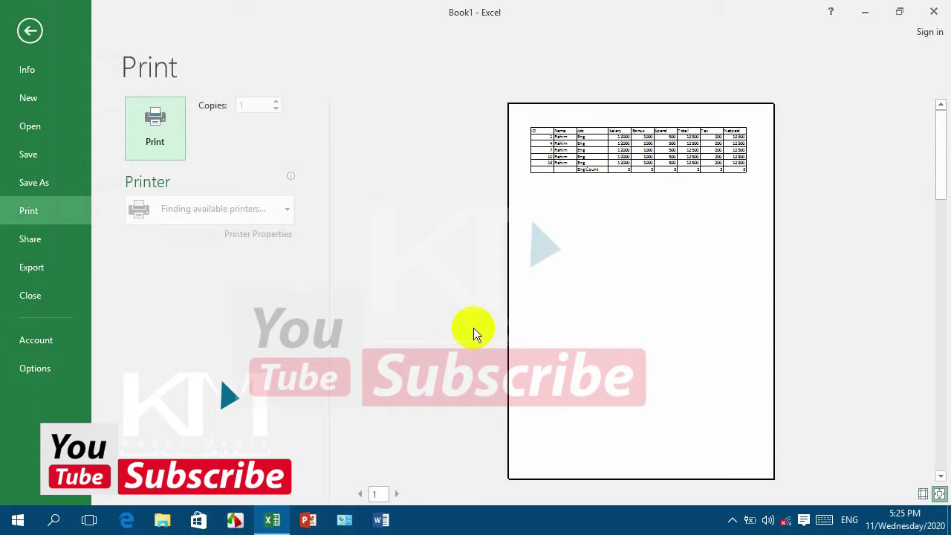
# Step: Replace Sheet1's subtotals with Sums placed above each Job group, without page breaks
pyautogui.click(29, 30)
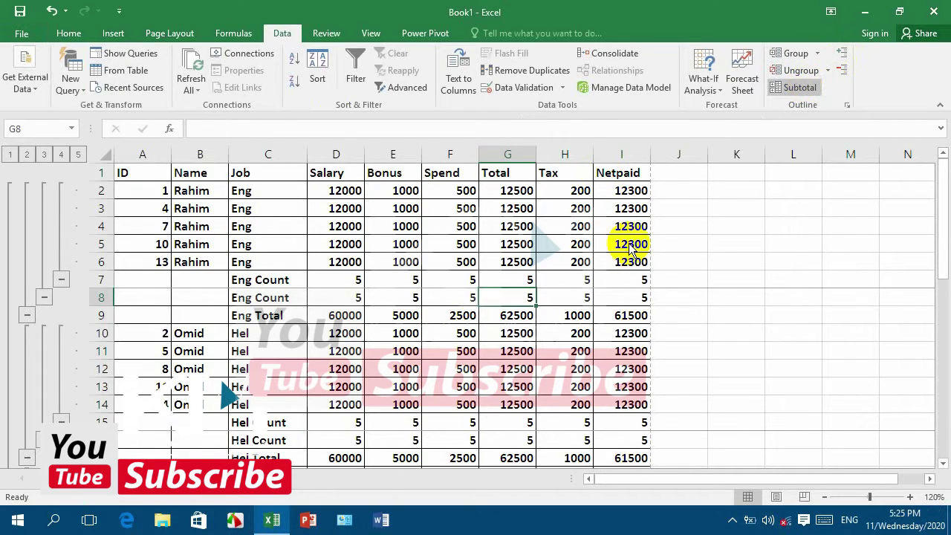
pyautogui.click(793, 87)
pyautogui.click(541, 295)
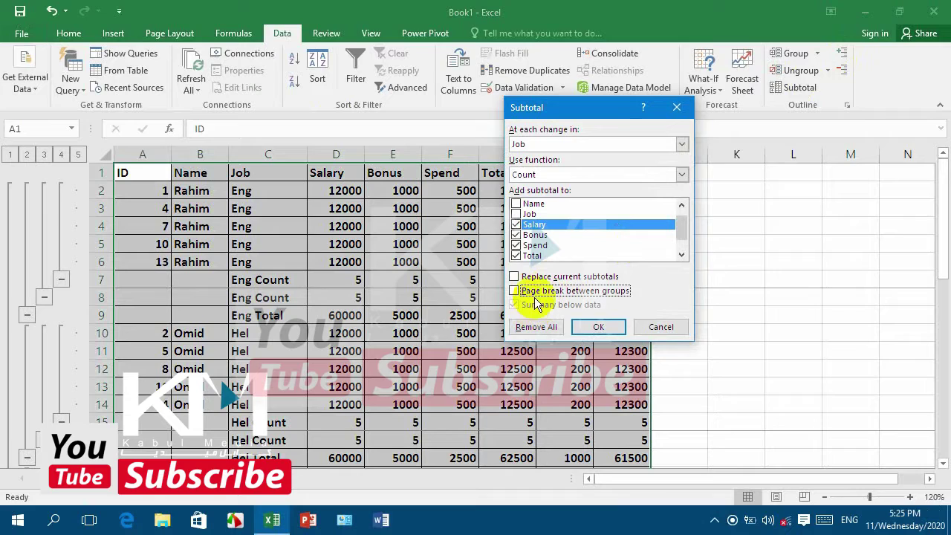
pyautogui.click(535, 280)
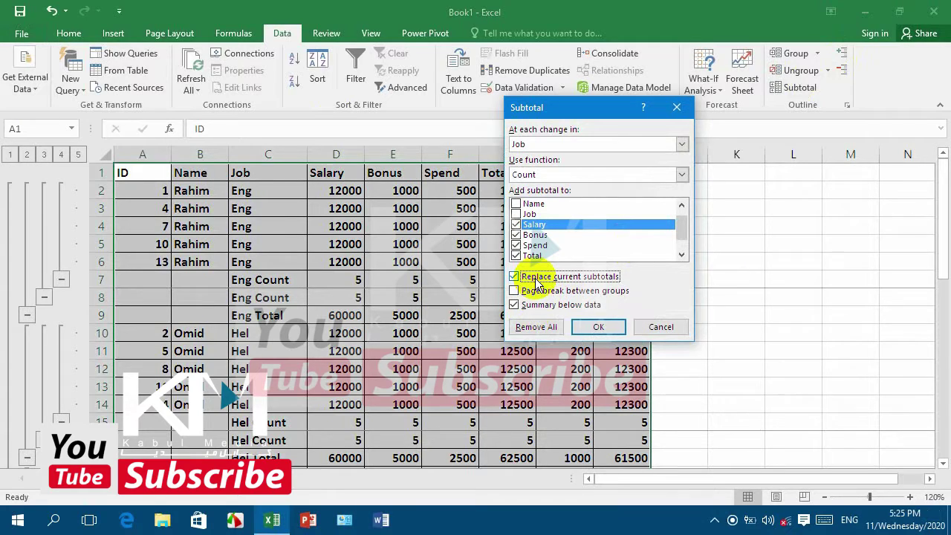
pyautogui.click(527, 174)
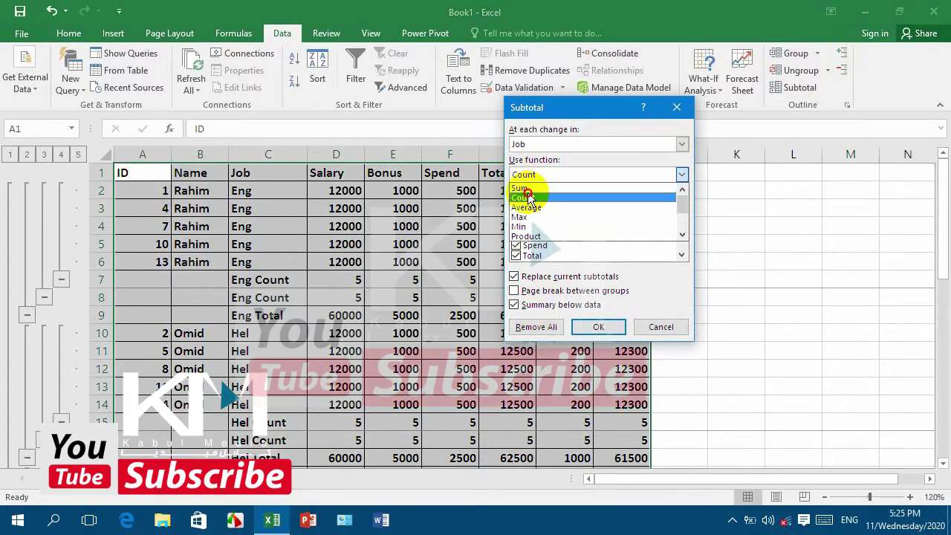
pyautogui.click(536, 187)
pyautogui.click(526, 174)
pyautogui.click(529, 184)
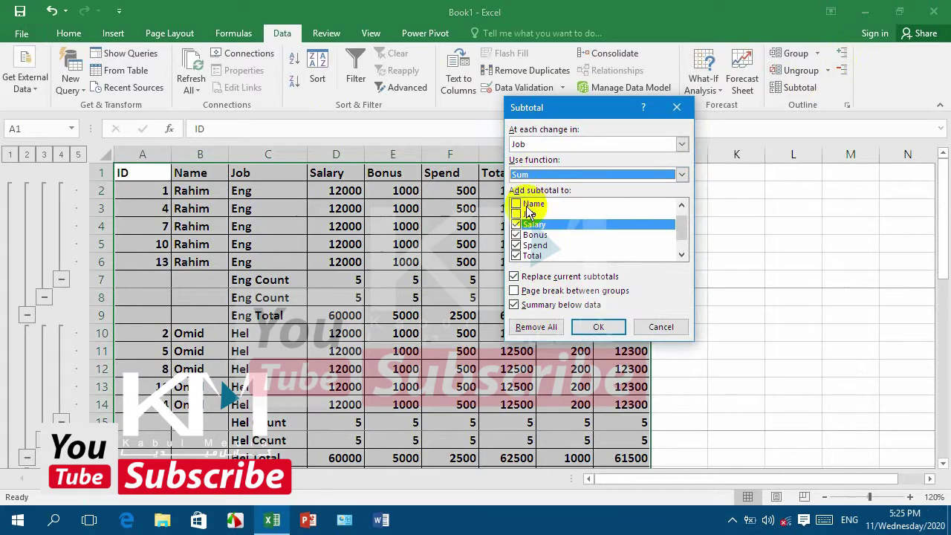
pyautogui.click(537, 307)
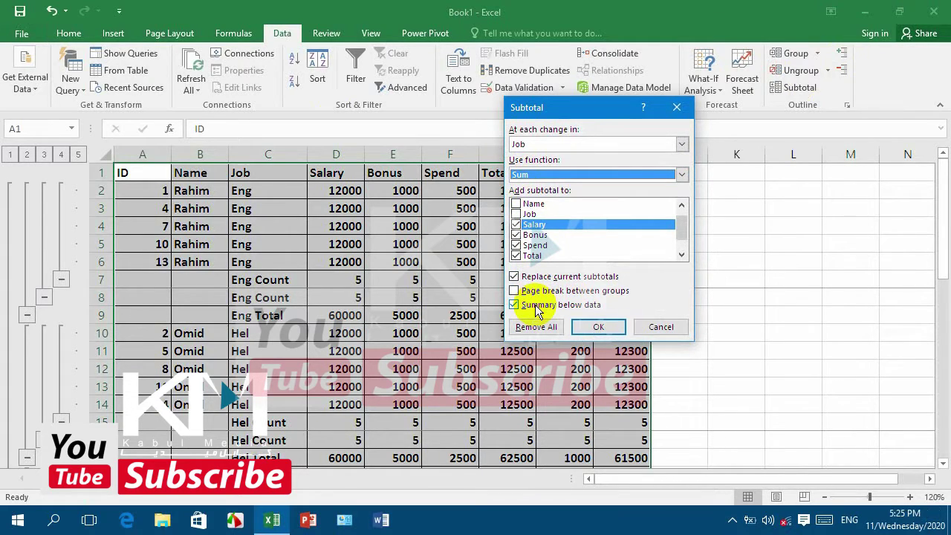
pyautogui.click(538, 306)
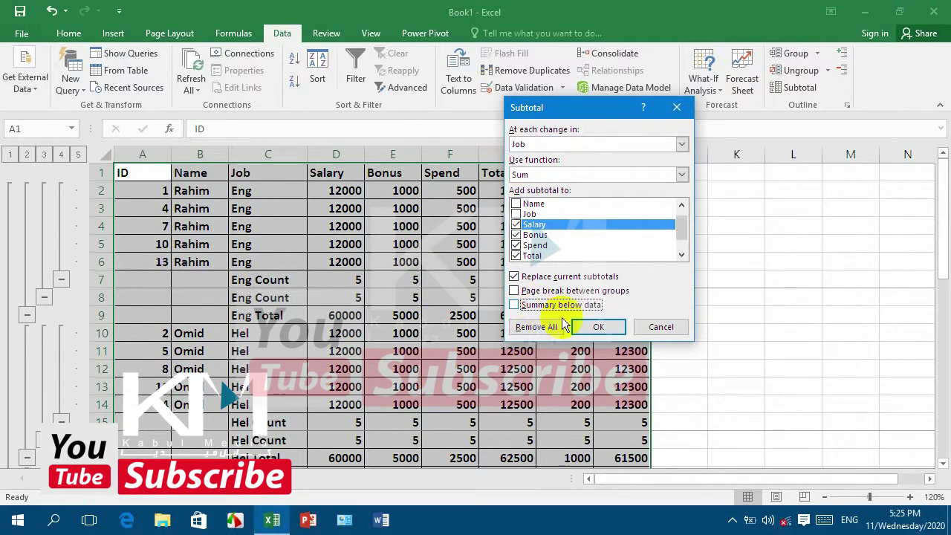
pyautogui.click(596, 331)
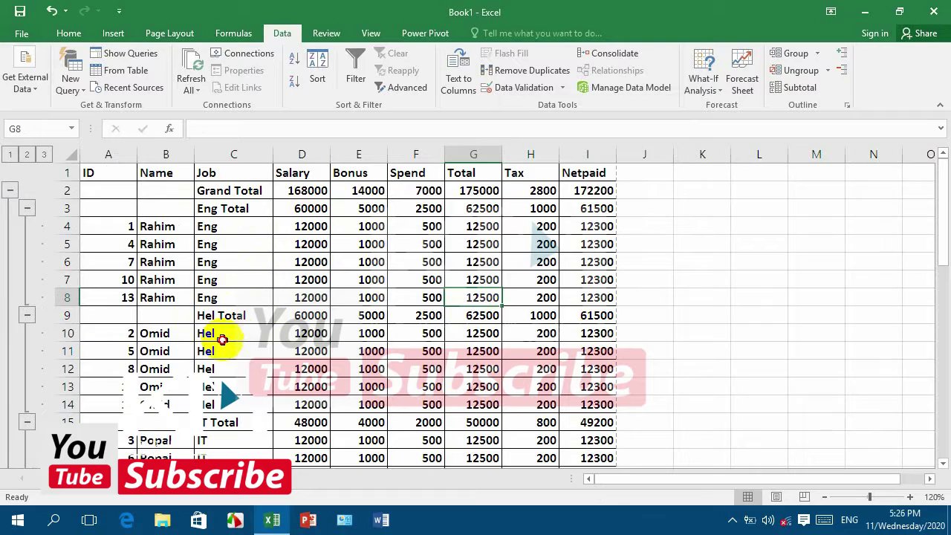
# Step: Reapply the Job Sum subtotals with summary below data, placing Eng Total in row 7 and Hel Total in row 13
pyautogui.moveTo(221, 334); pyautogui.dragTo(218, 405)
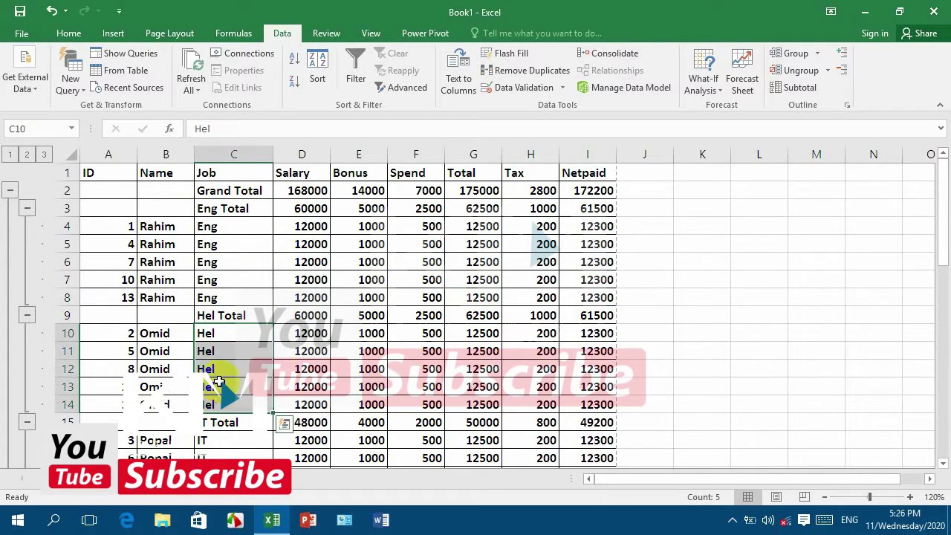
pyautogui.click(211, 315)
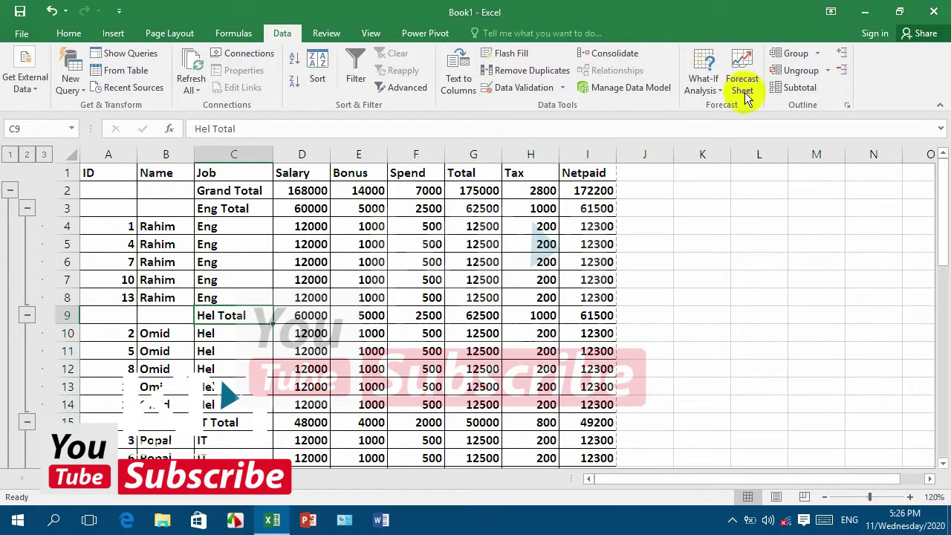
pyautogui.click(790, 90)
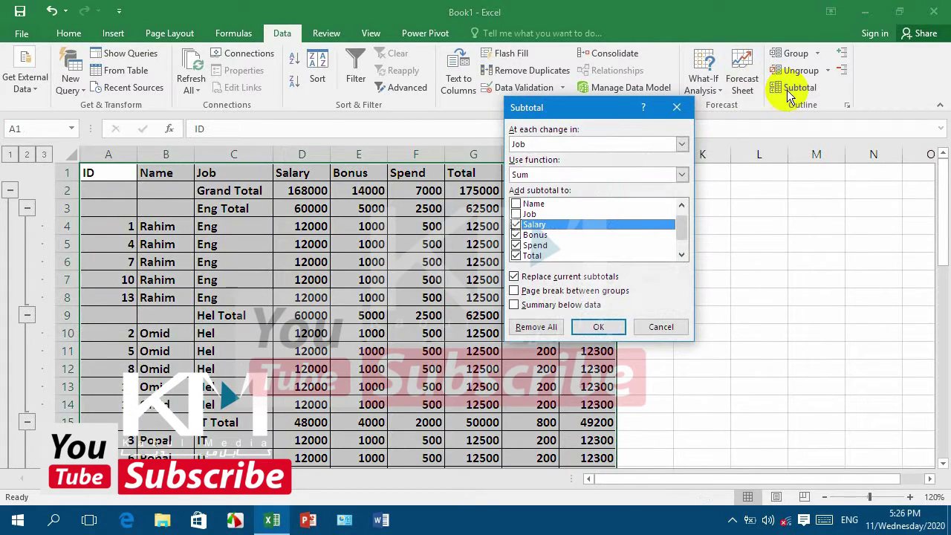
pyautogui.click(545, 312)
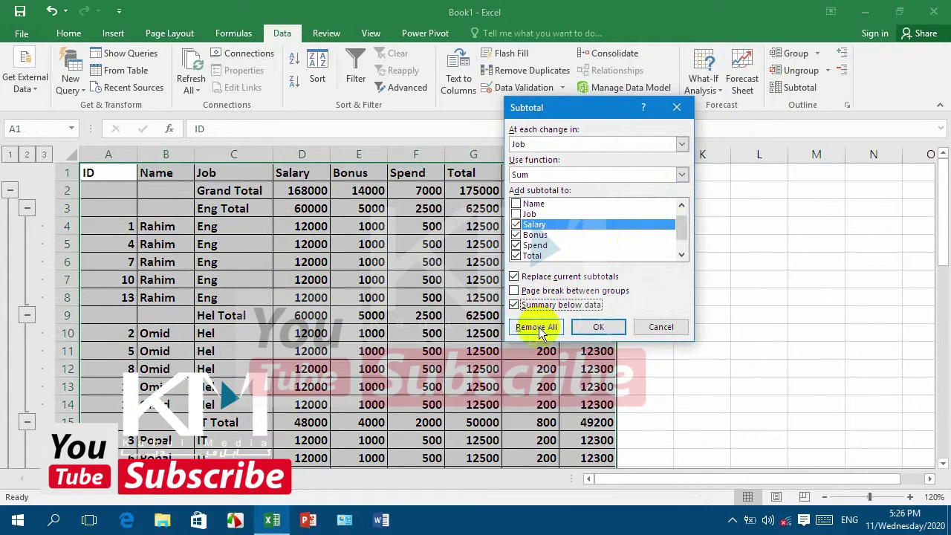
pyautogui.click(599, 328)
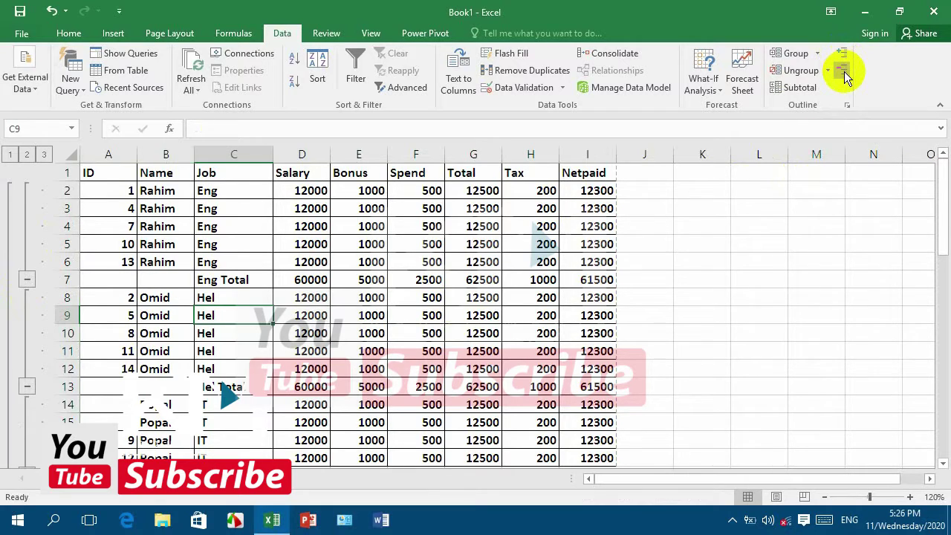
pyautogui.click(434, 315)
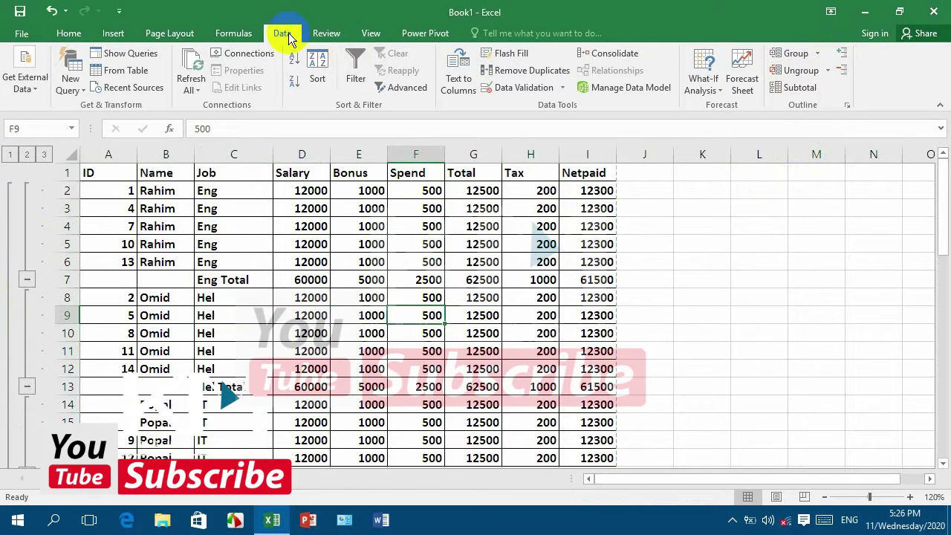
# Step: Show the Review tab's proofing and comment tools and select the empty cell K6
pyautogui.click(320, 37)
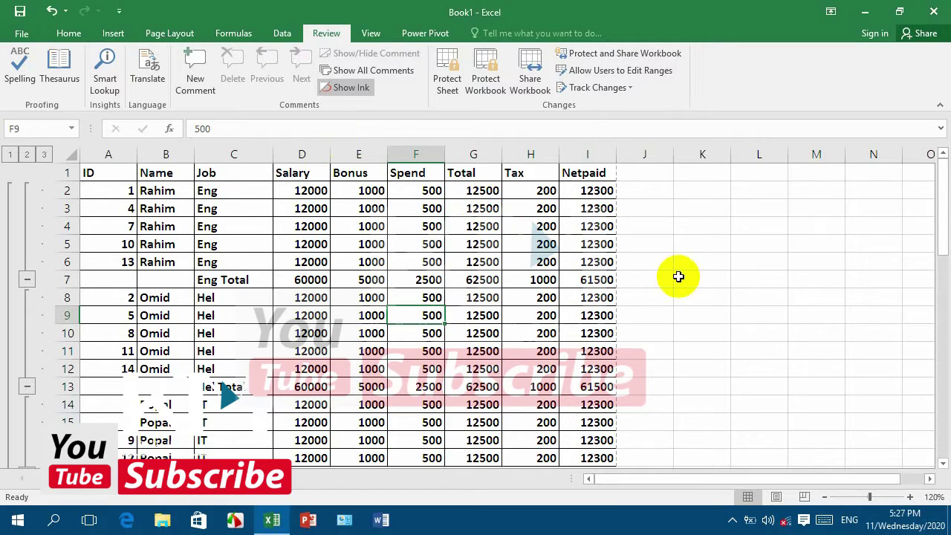
pyautogui.click(708, 261)
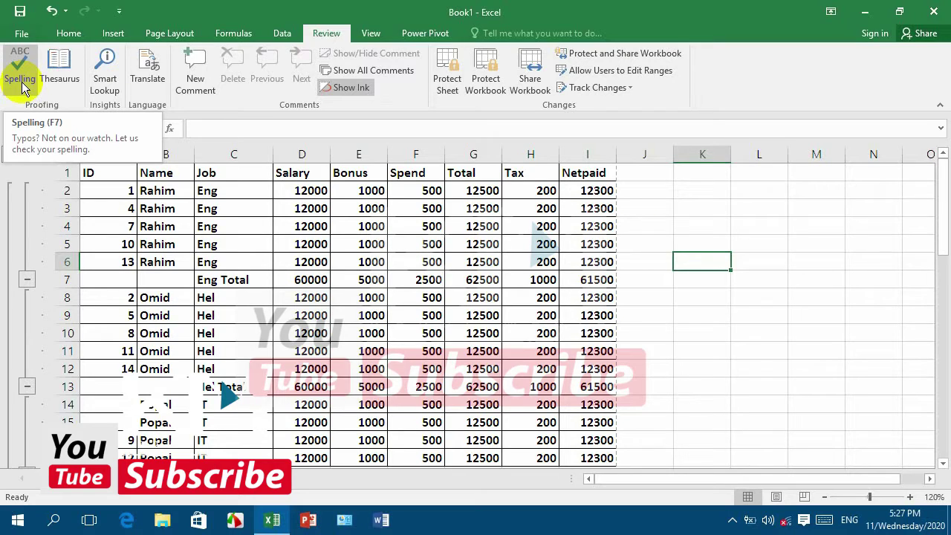
# Step: Spell-check the sheet, ignoring Eng and every 'dd' and correcting Netpaid to Net paid
pyautogui.click(21, 78)
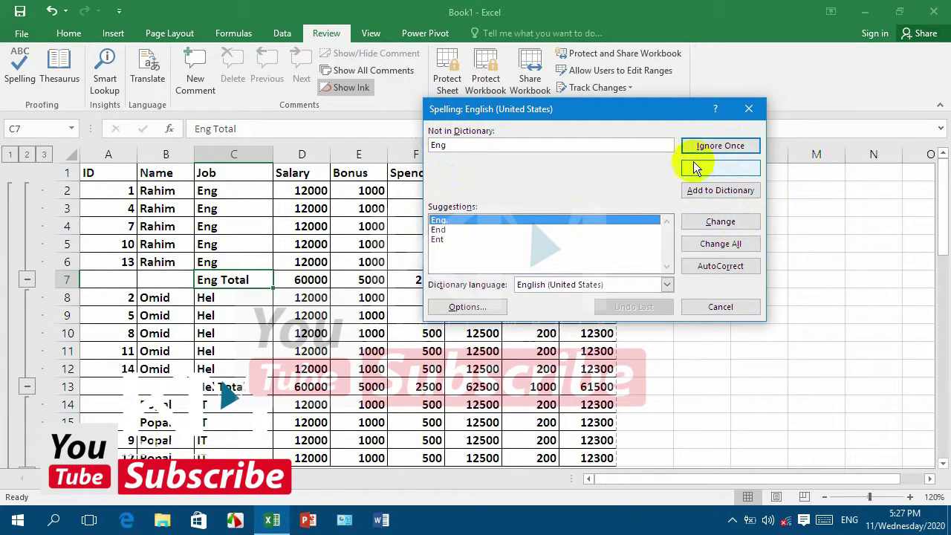
pyautogui.click(719, 191)
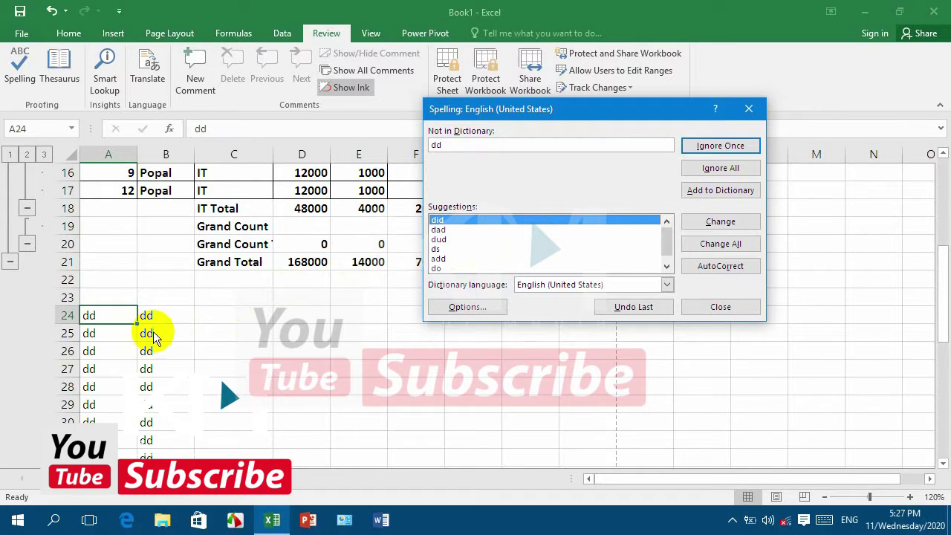
pyautogui.click(741, 171)
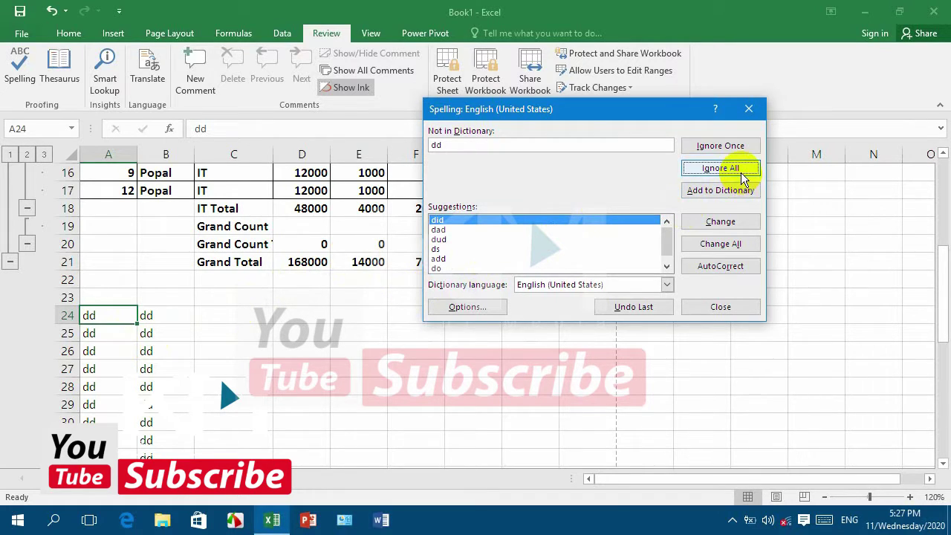
pyautogui.click(448, 305)
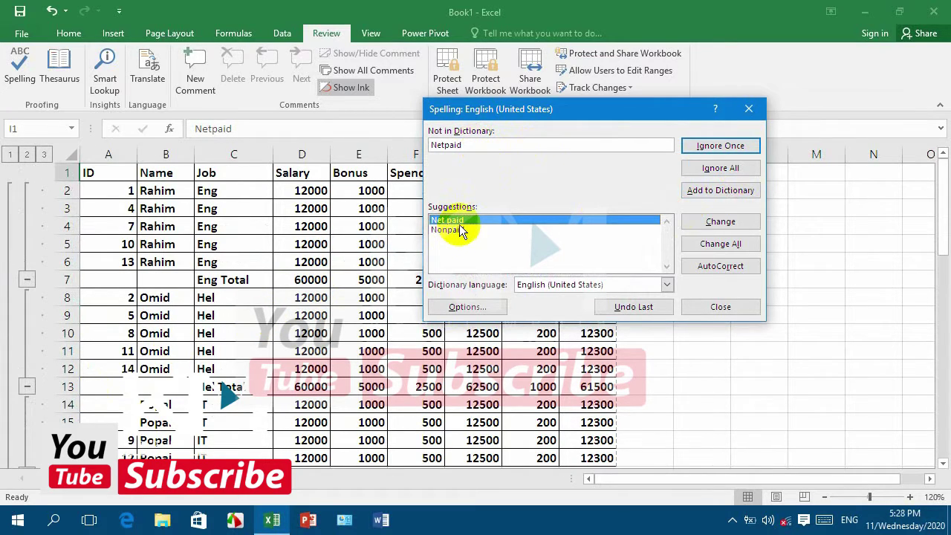
pyautogui.click(732, 222)
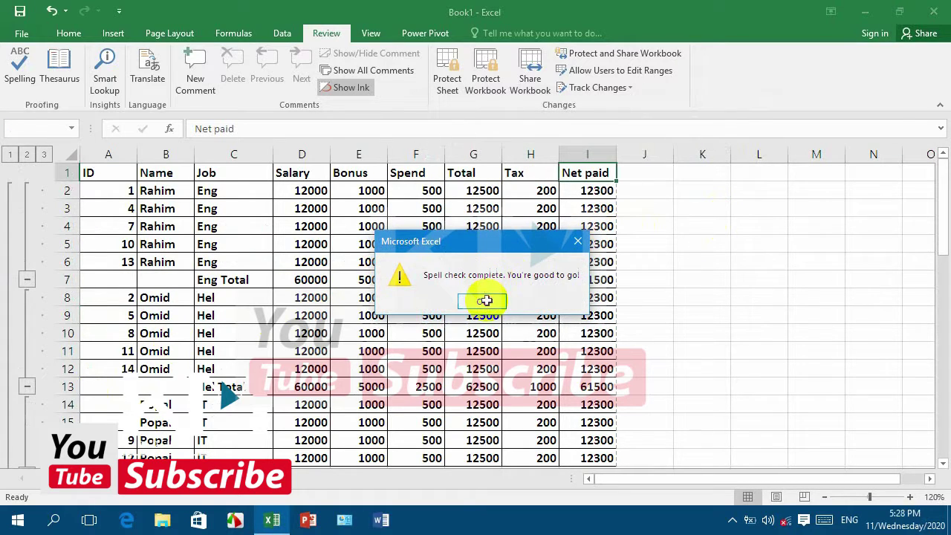
pyautogui.click(484, 299)
pyautogui.click(484, 221)
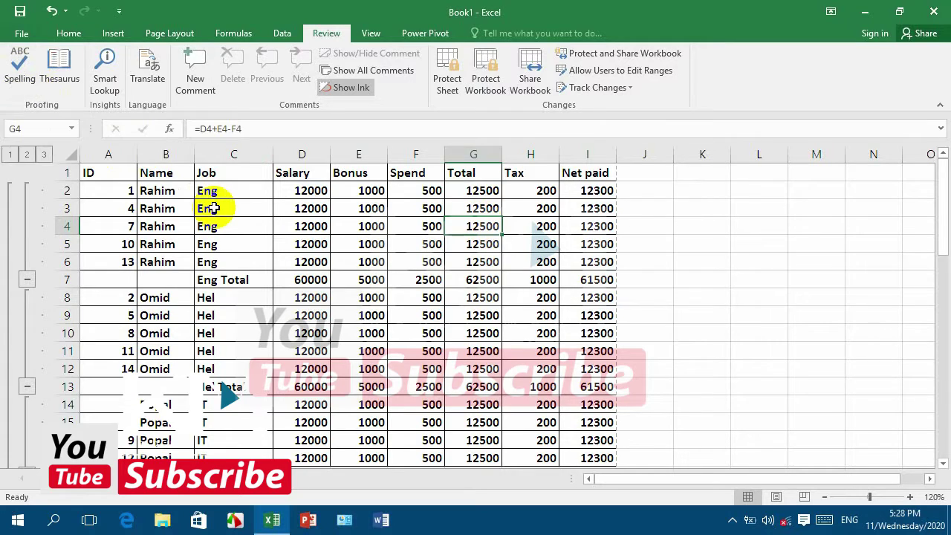
pyautogui.click(277, 248)
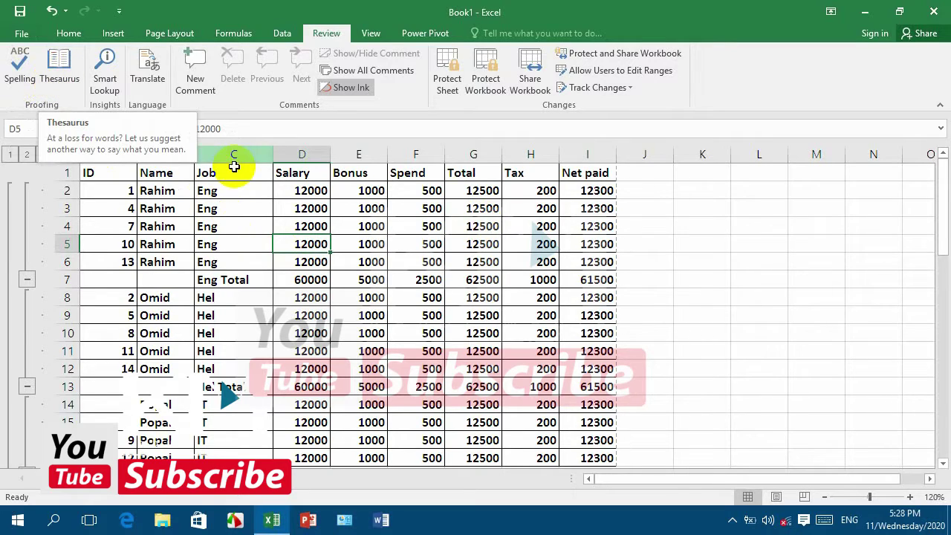
pyautogui.click(288, 173)
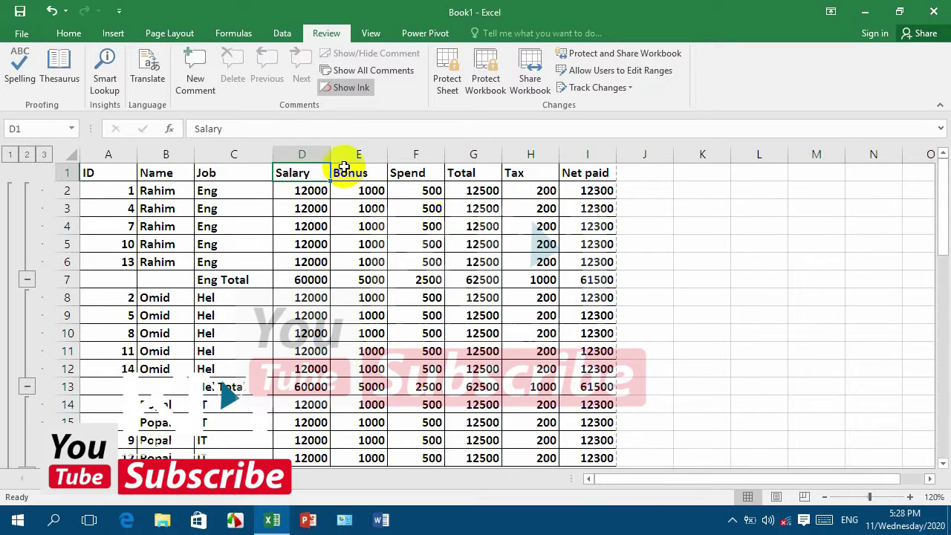
pyautogui.click(70, 79)
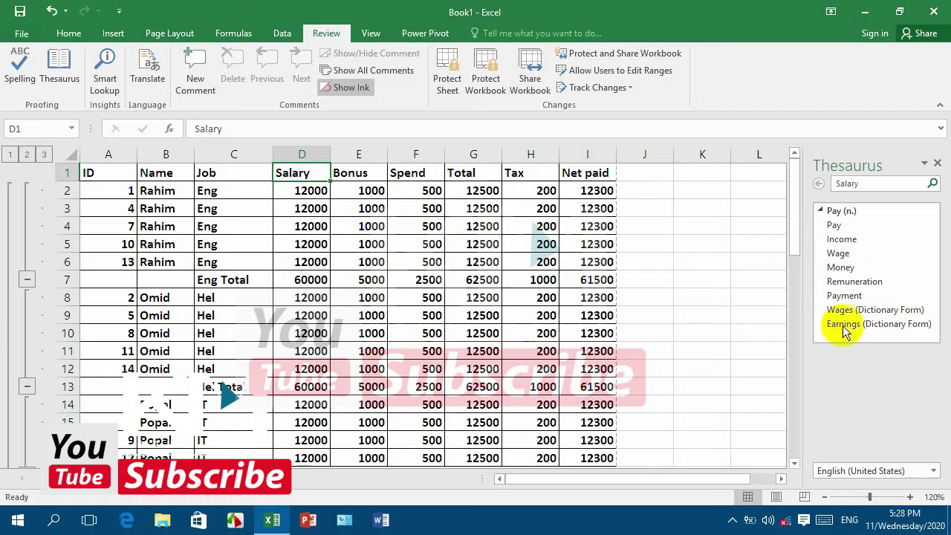
pyautogui.click(940, 163)
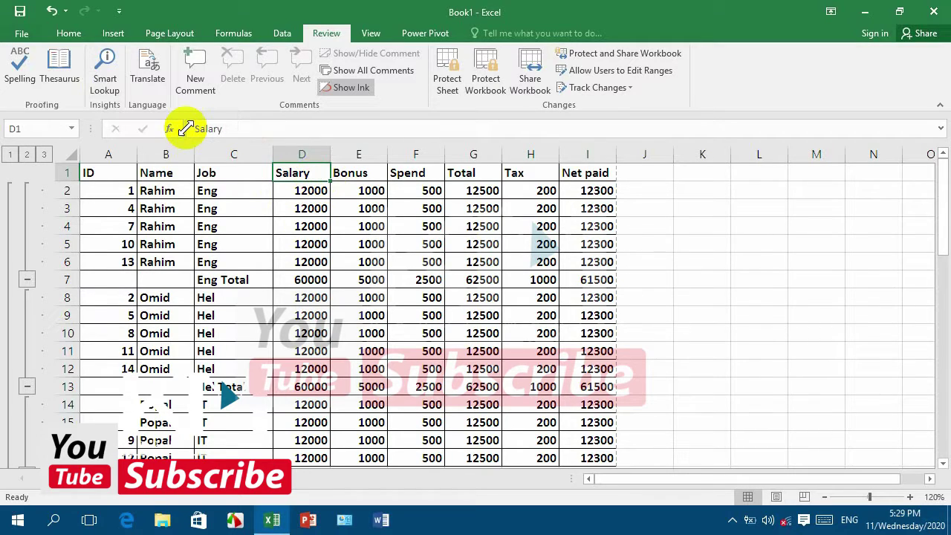
pyautogui.click(104, 81)
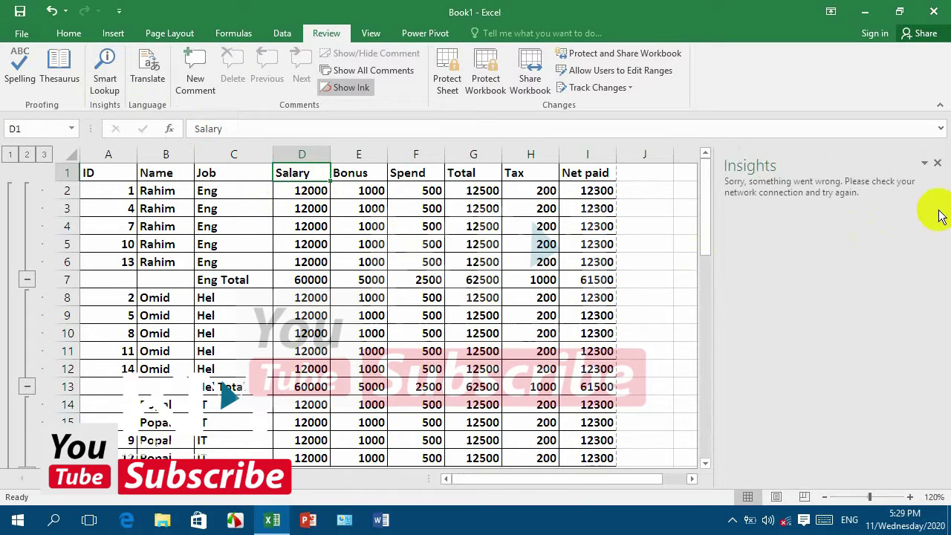
pyautogui.click(938, 163)
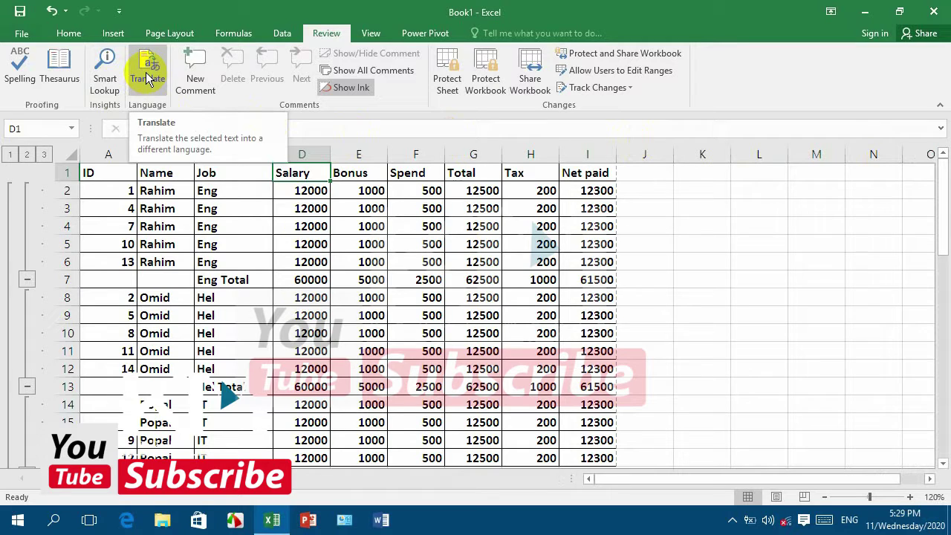
pyautogui.click(147, 80)
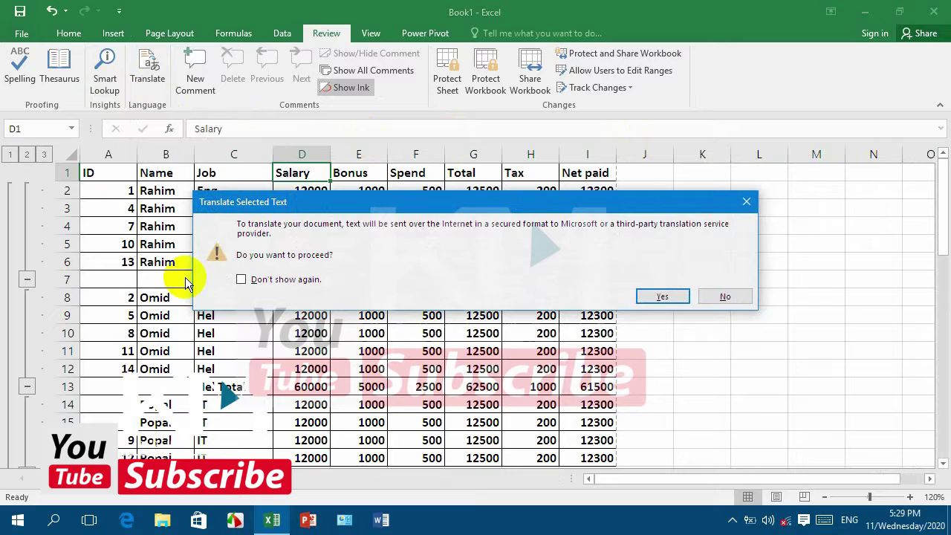
pyautogui.click(265, 282)
pyautogui.click(660, 297)
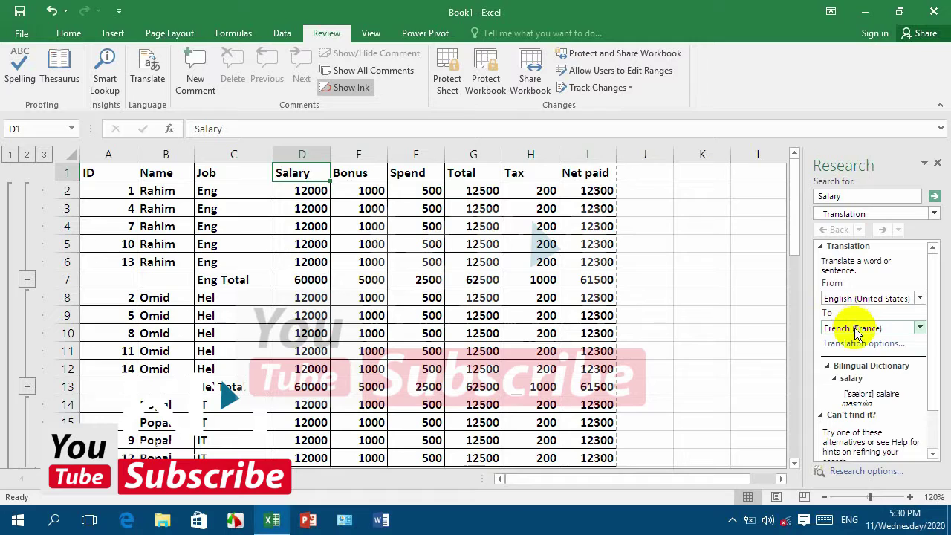
pyautogui.click(852, 328)
pyautogui.click(855, 340)
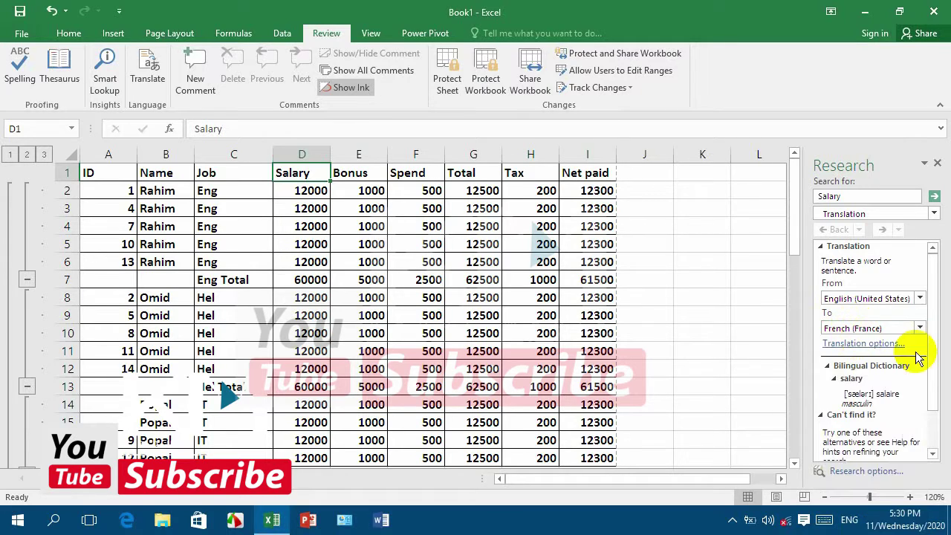
pyautogui.click(880, 331)
pyautogui.press('d')
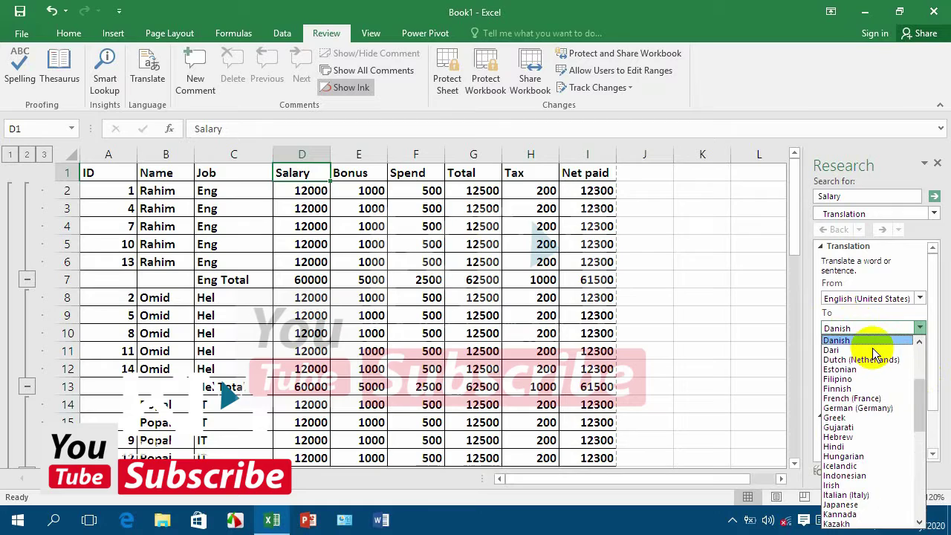
pyautogui.click(850, 352)
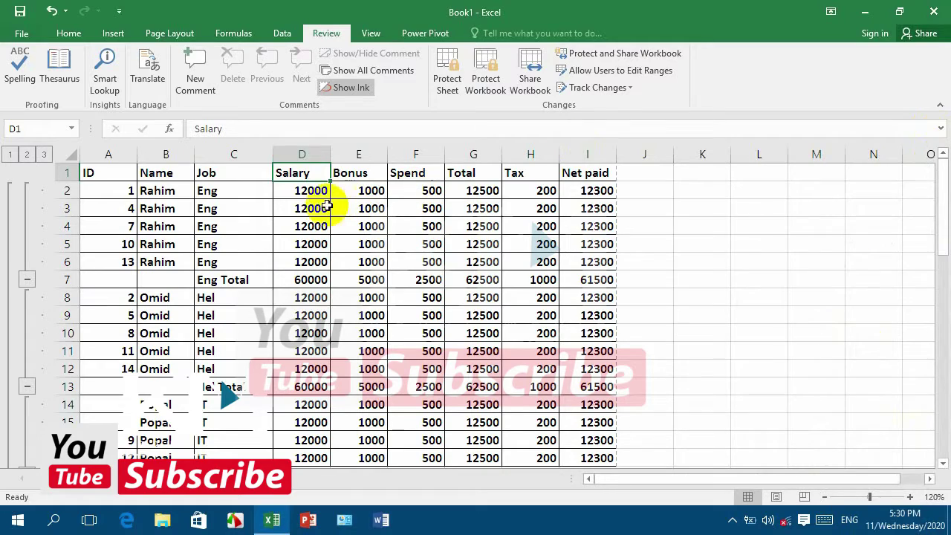
# Step: Add a comment to cell B4 containing the employee's last name
pyautogui.click(250, 206)
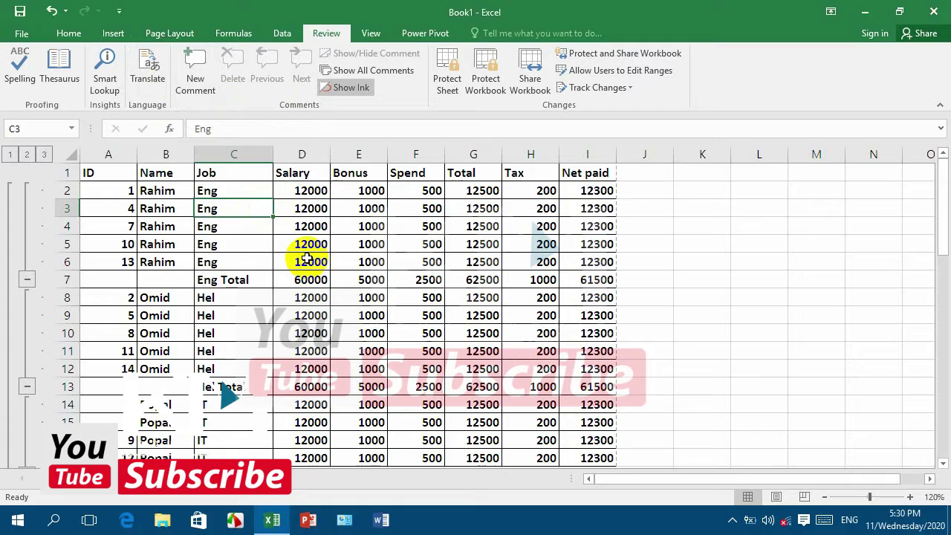
pyautogui.click(174, 228)
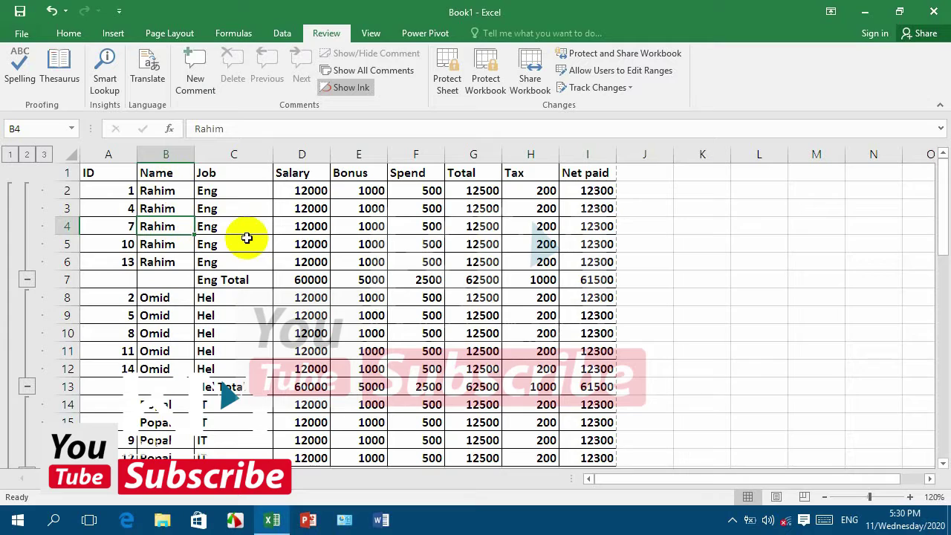
pyautogui.hotkey('shift', 'F2')
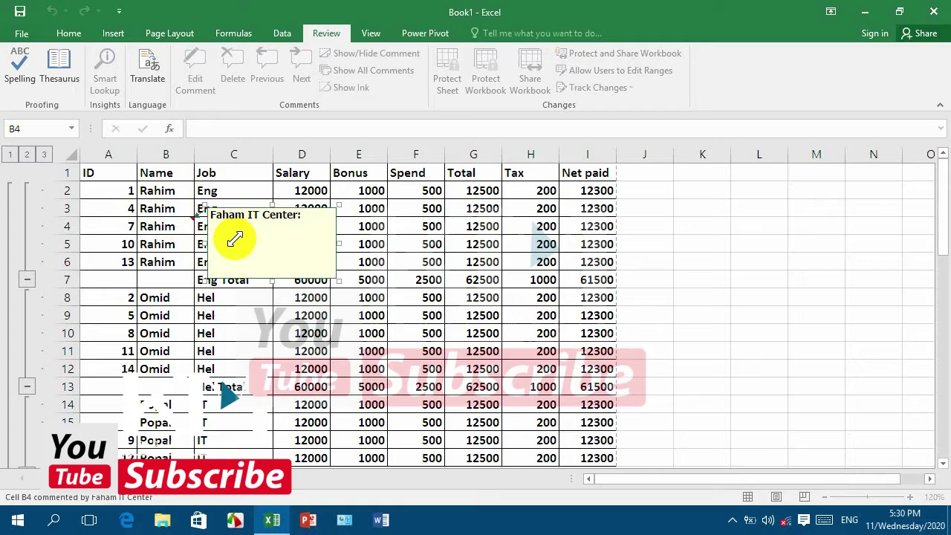
pyautogui.press('BackSpace')
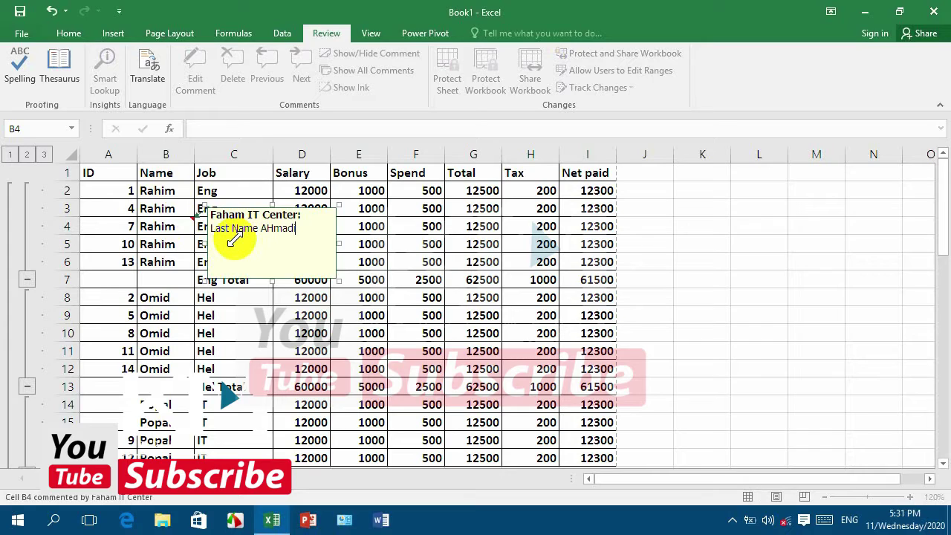
# Step: Add a comment reading 'And Driver' to cell C10
pyautogui.click(242, 329)
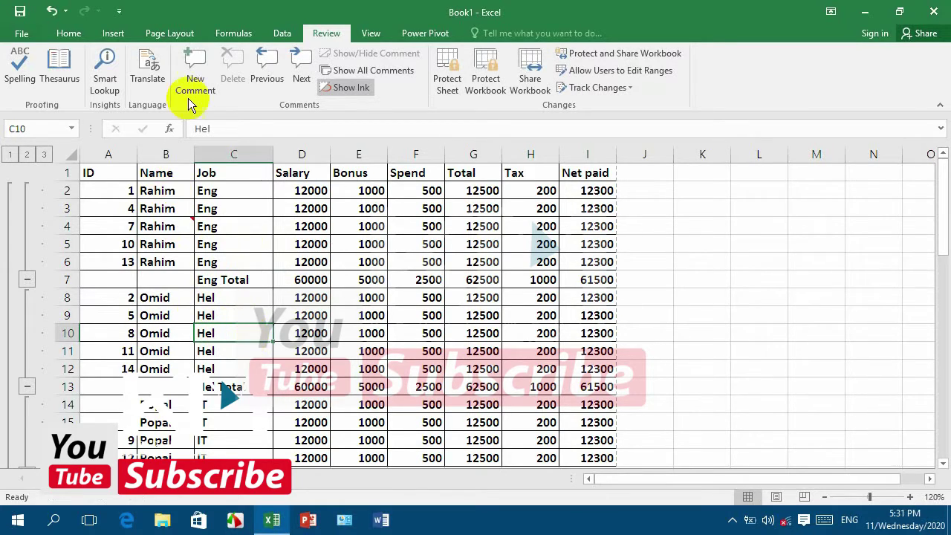
pyautogui.click(190, 100)
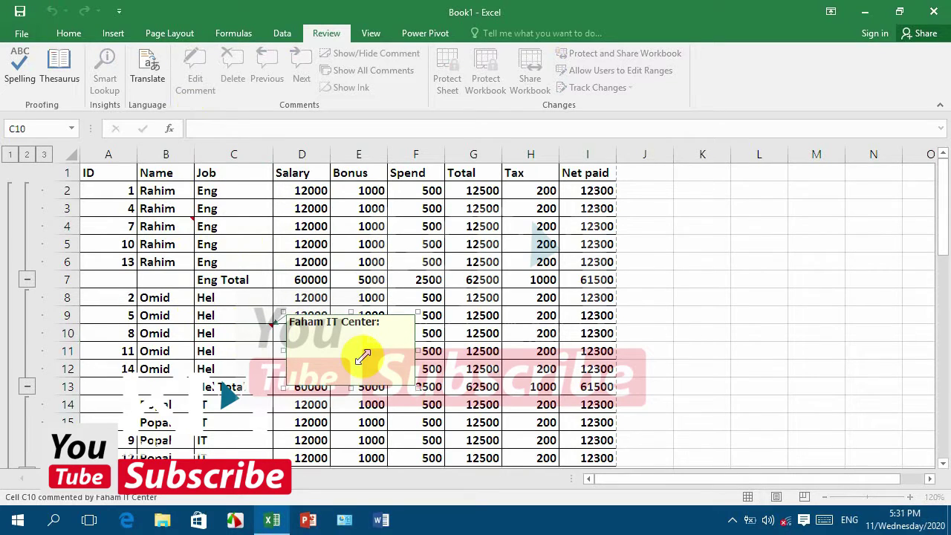
pyautogui.write('And ')
pyautogui.write('Driver')
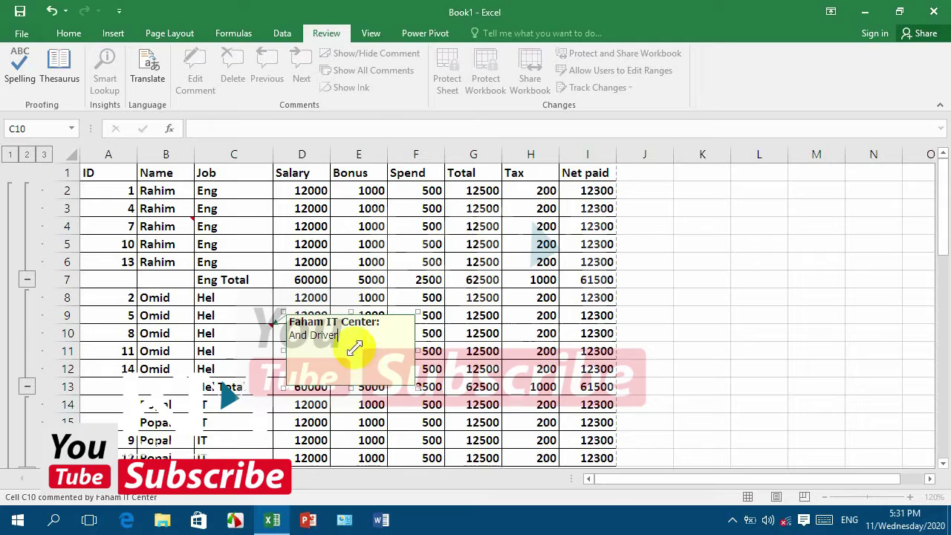
pyautogui.click(297, 244)
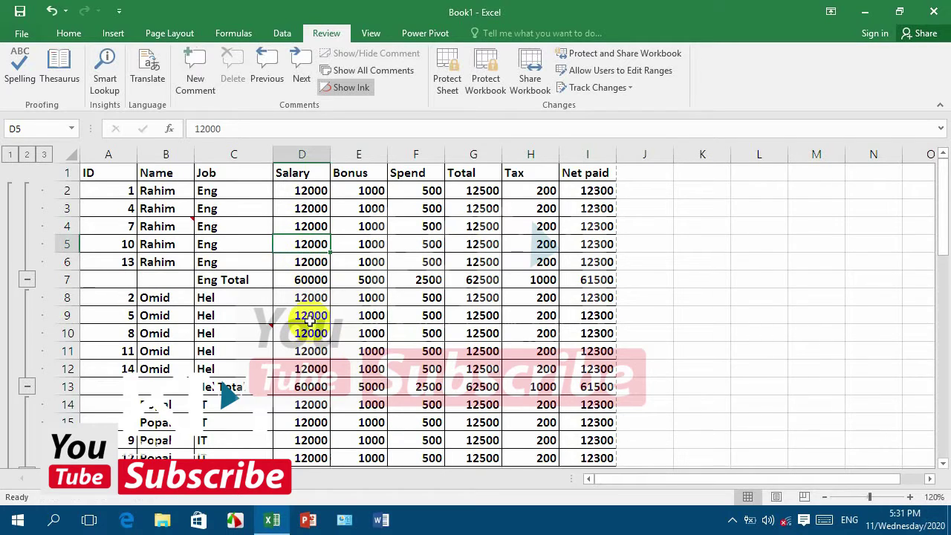
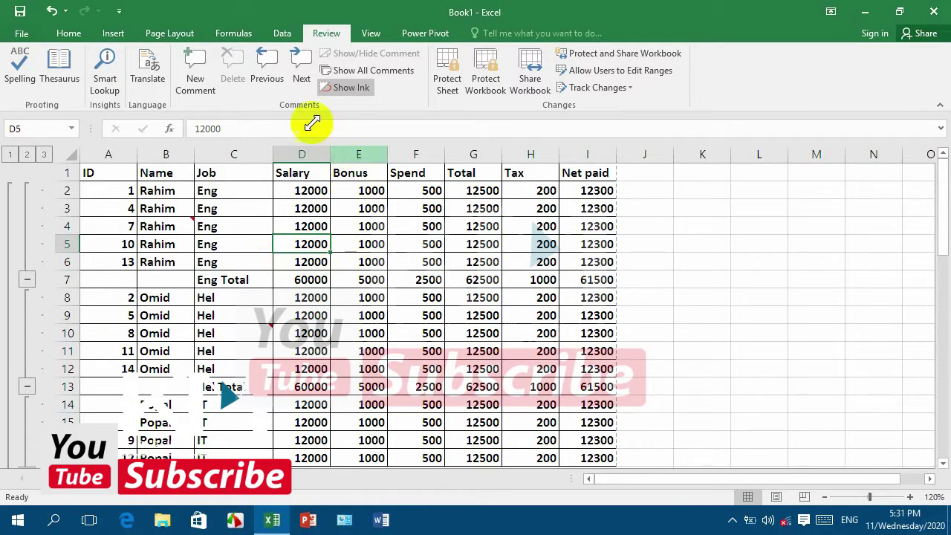
# Step: Step forward and back through the sheet's comments, then close the open comment
pyautogui.click(302, 82)
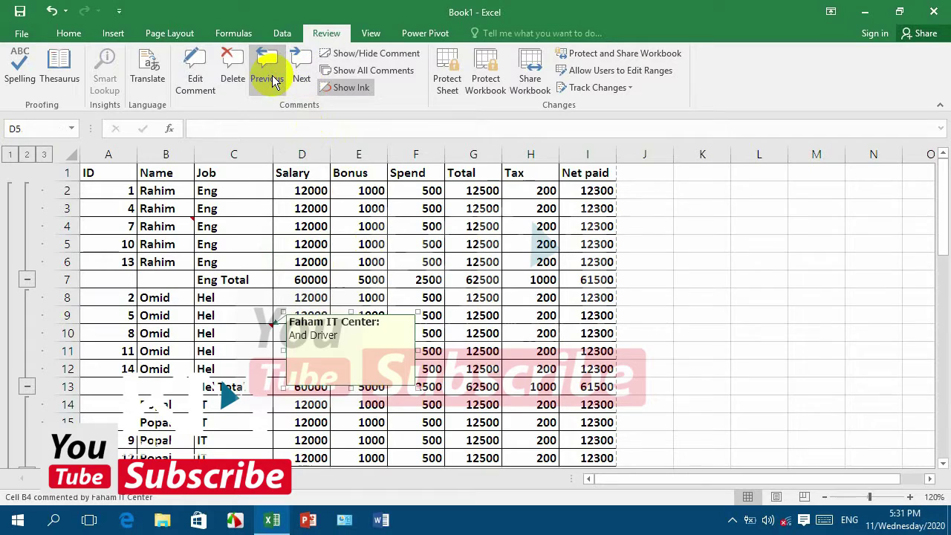
pyautogui.click(272, 80)
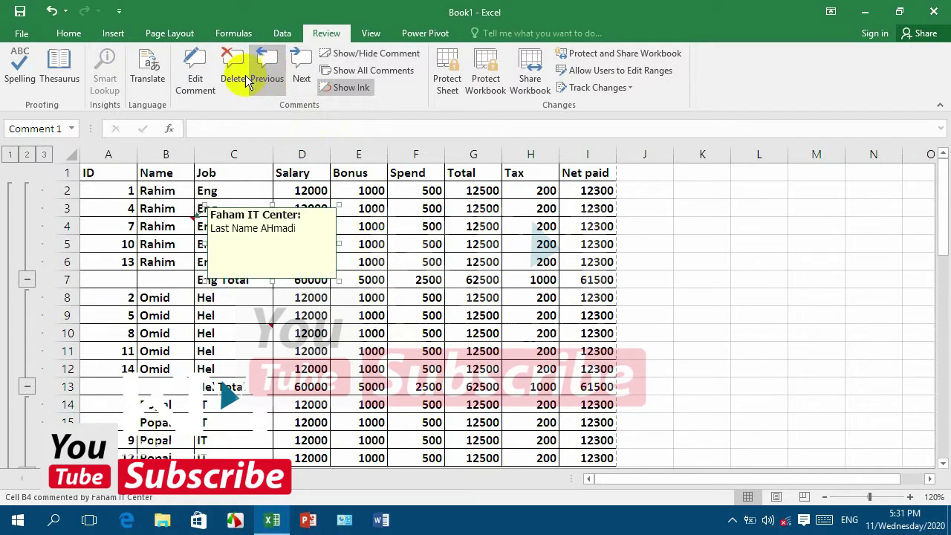
pyautogui.click(377, 55)
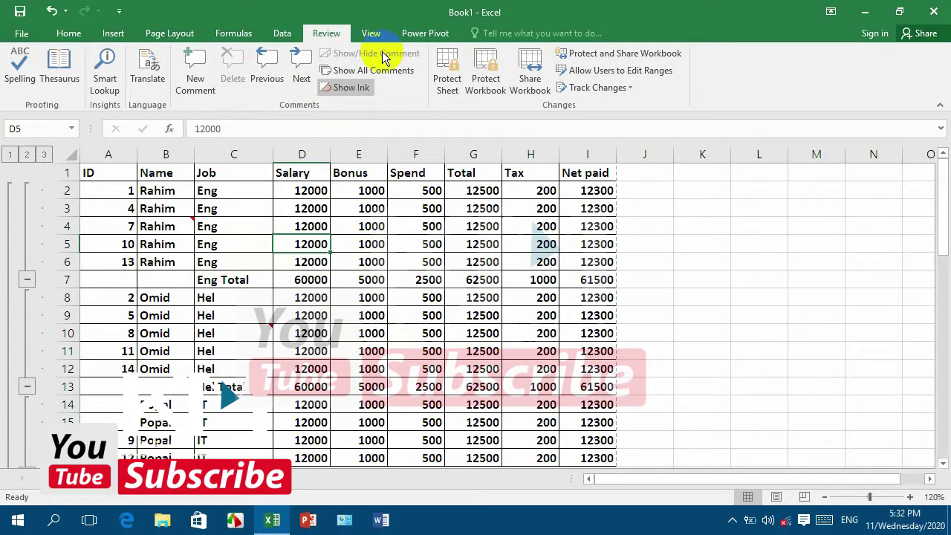
# Step: Toggle cell B4's comment between shown and hidden
pyautogui.click(182, 224)
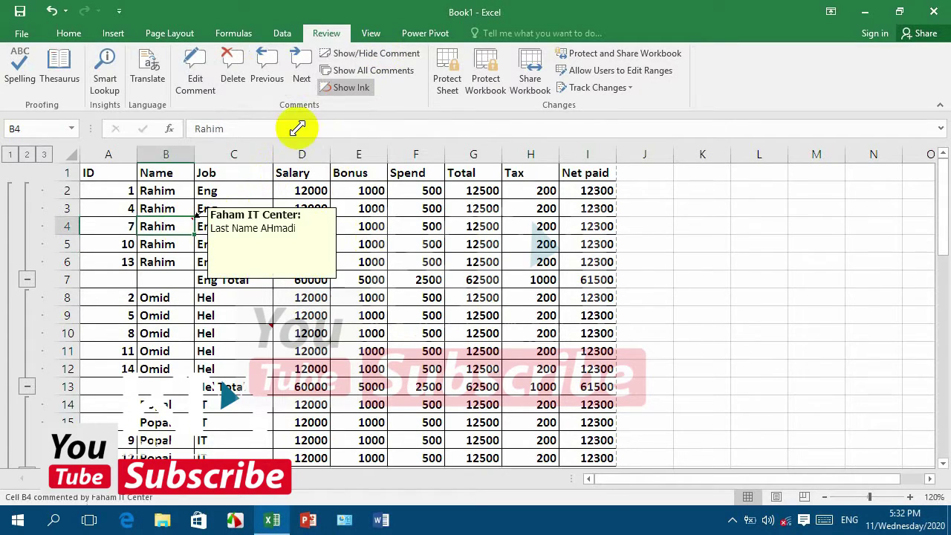
pyautogui.click(371, 59)
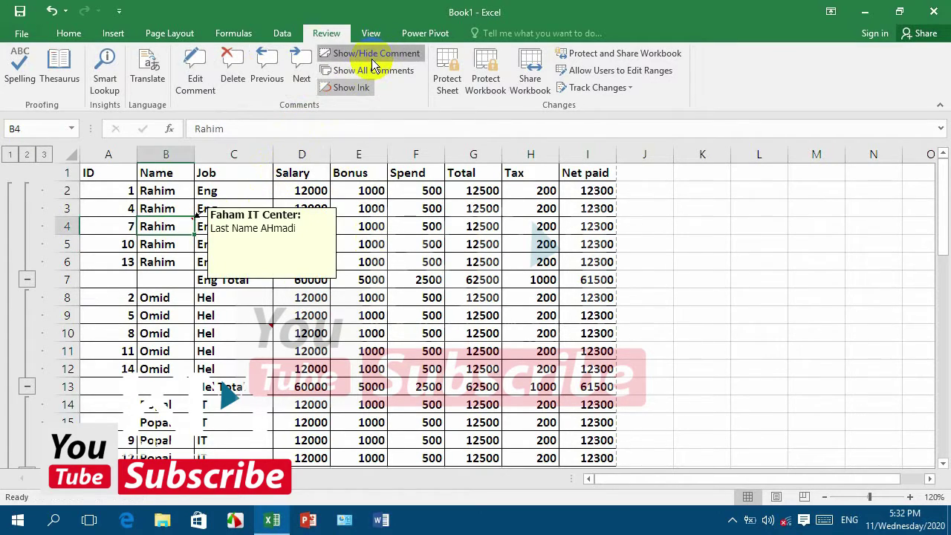
pyautogui.click(371, 59)
pyautogui.click(371, 58)
pyautogui.click(372, 59)
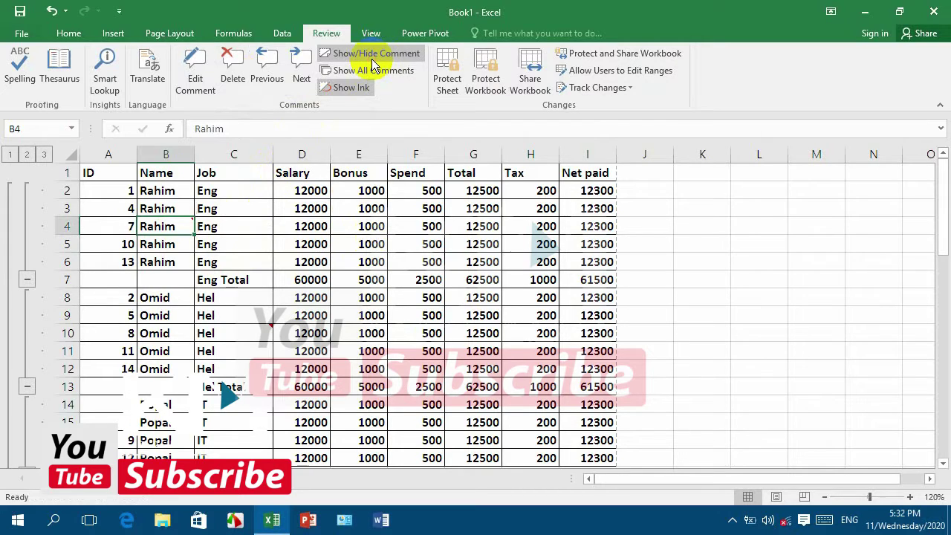
# Step: Show all comments on the sheet, hide them again, then select E9 and C5
pyautogui.click(365, 72)
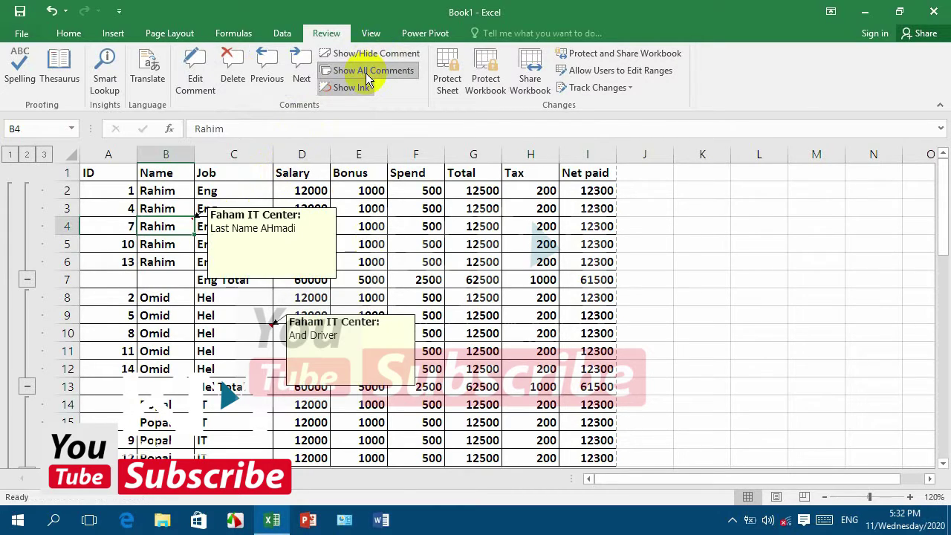
pyautogui.click(366, 73)
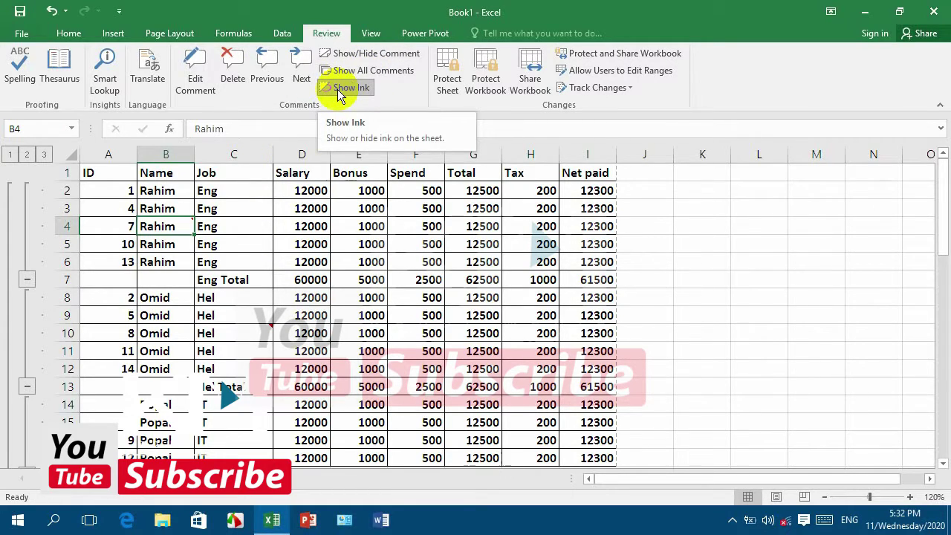
pyautogui.click(335, 313)
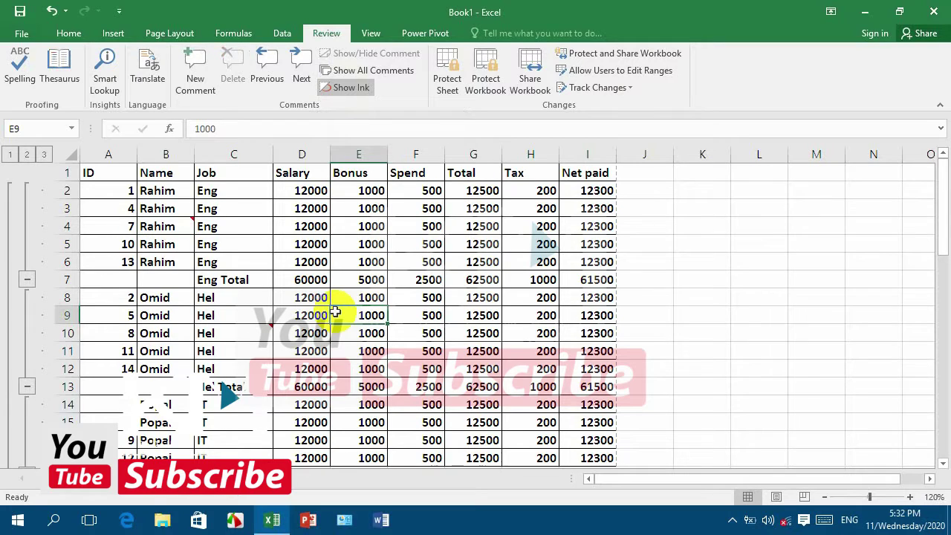
pyautogui.click(239, 245)
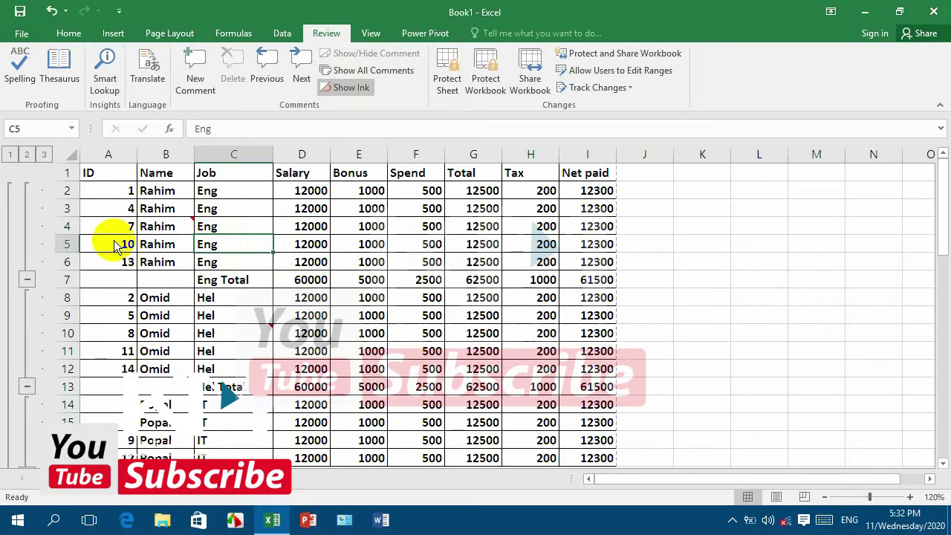
# Step: Add the Ink Tools Pens group to the ribbon as a custom tab via Customize Ribbon
pyautogui.hotkey('alt', 'f')
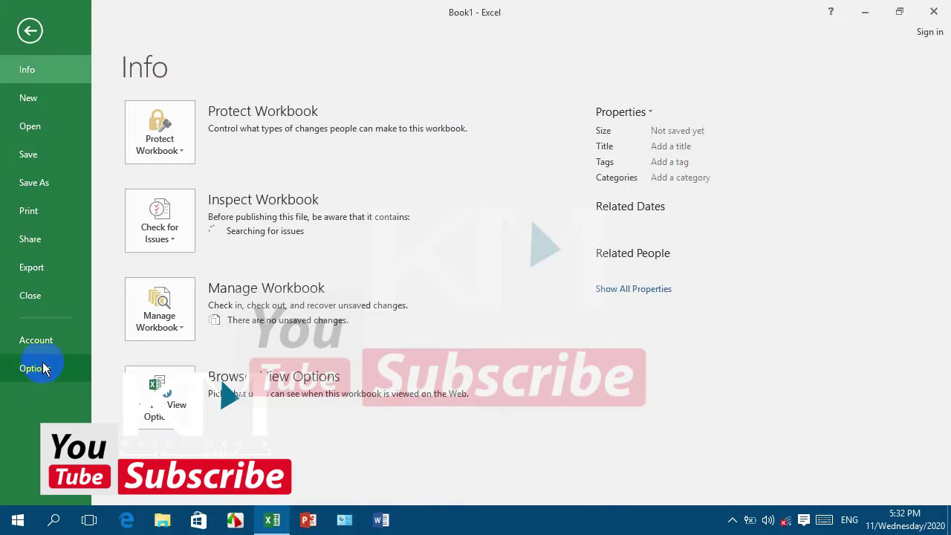
pyautogui.click(34, 368)
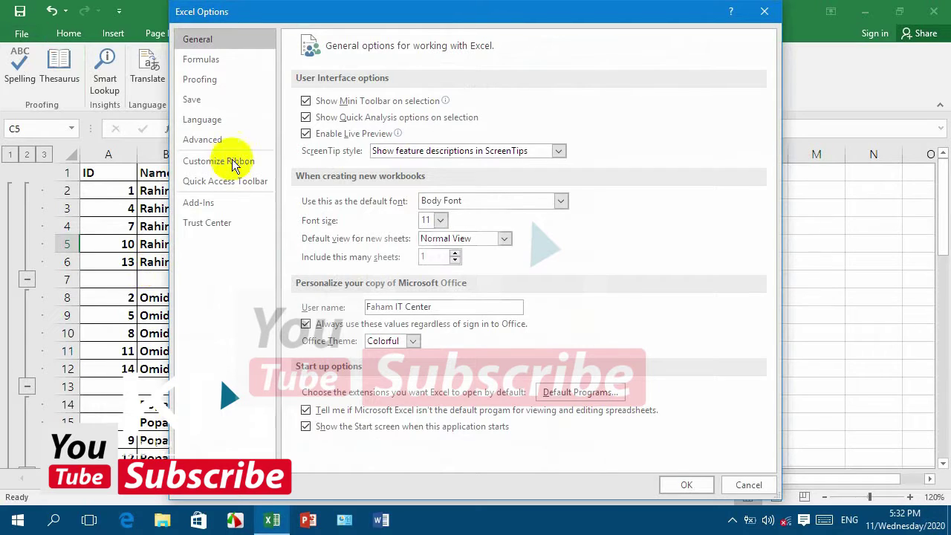
pyautogui.click(223, 163)
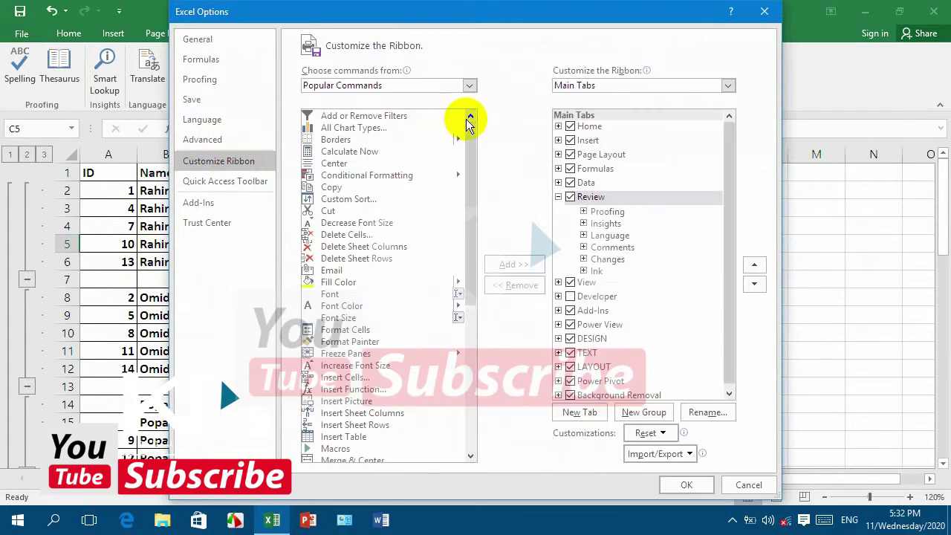
pyautogui.click(467, 87)
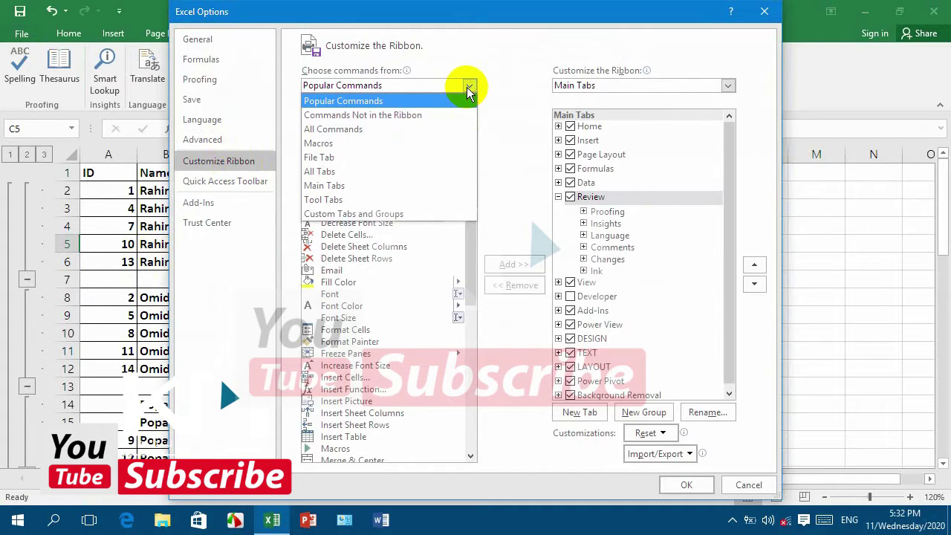
pyautogui.click(333, 175)
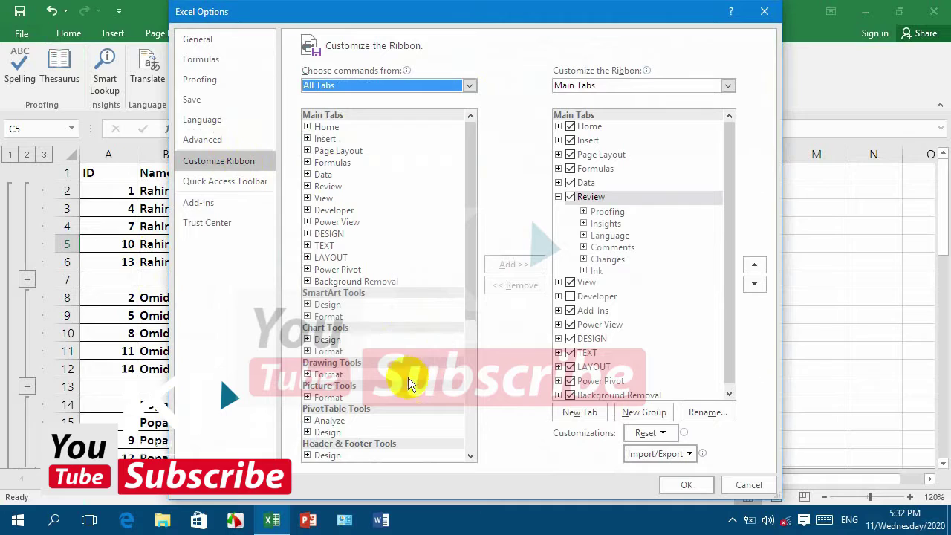
pyautogui.click(470, 456)
pyautogui.click(470, 456)
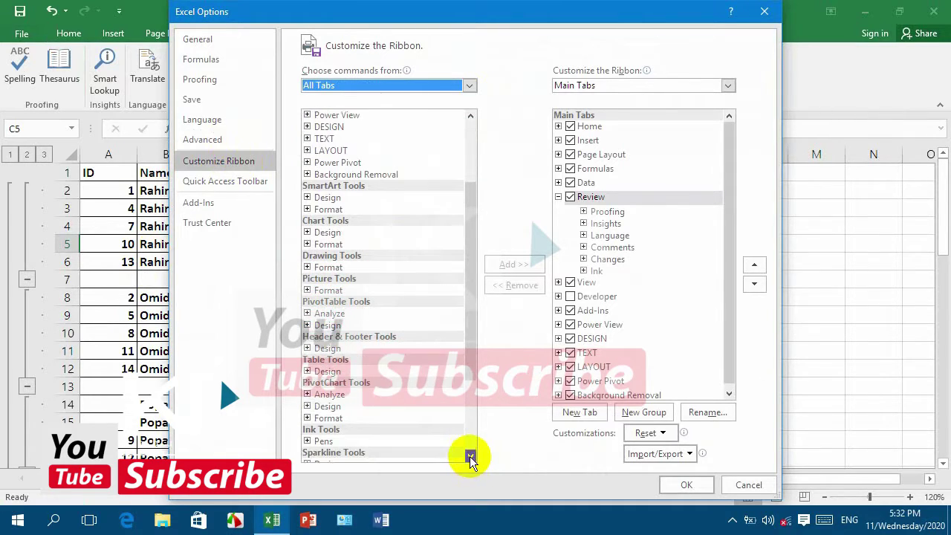
pyautogui.click(323, 429)
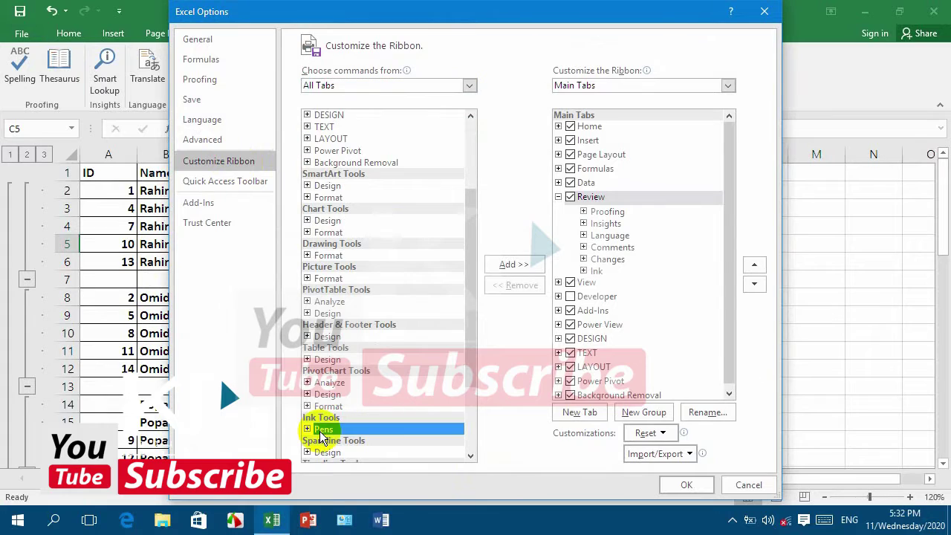
pyautogui.click(507, 271)
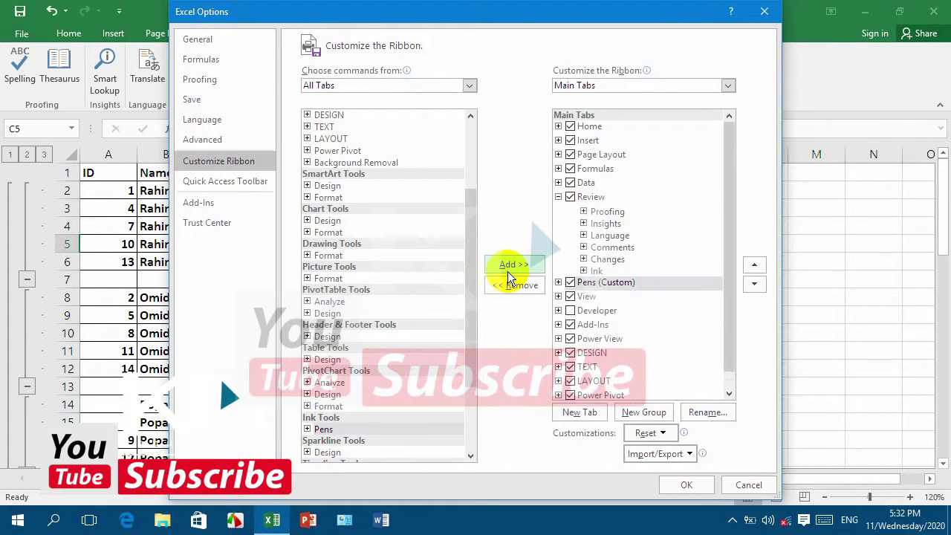
pyautogui.click(690, 484)
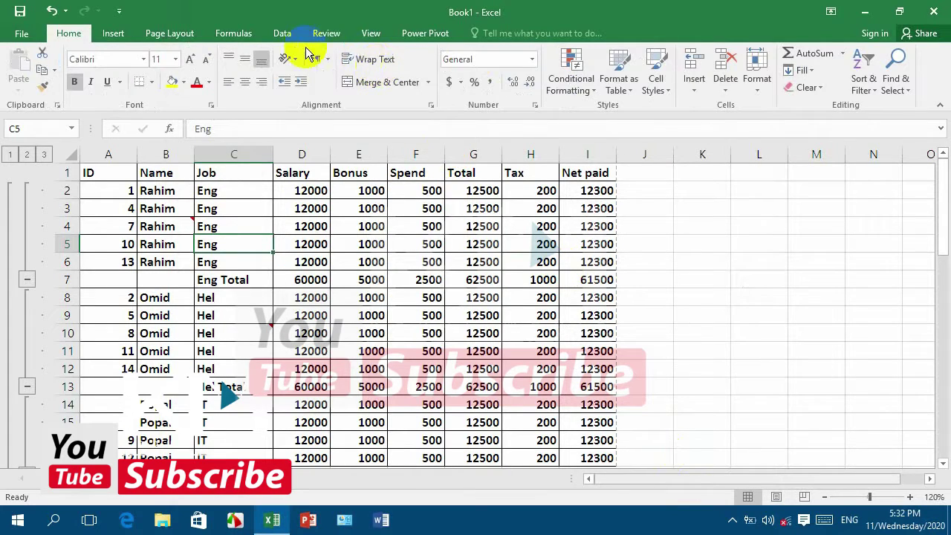
# Step: Switch to the Pens tab and choose a thin pen thickness
pyautogui.click(327, 32)
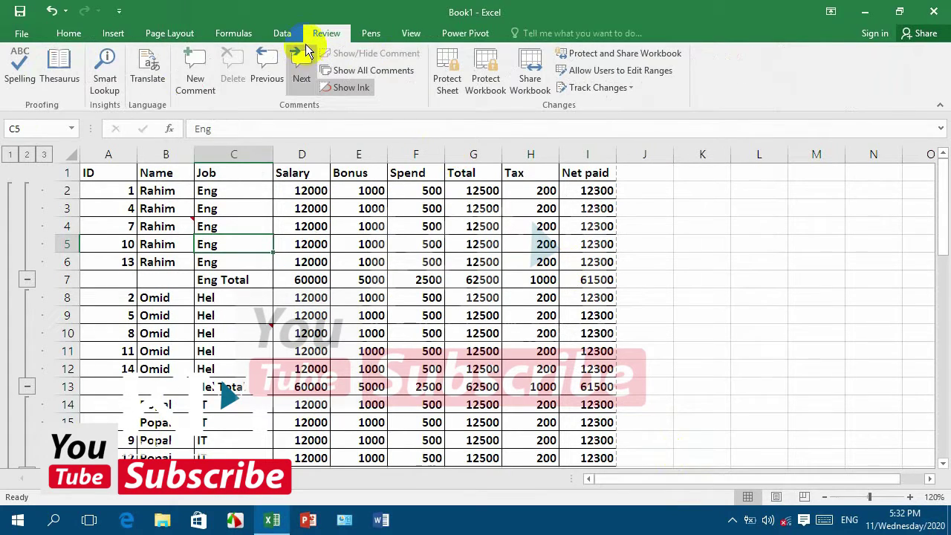
pyautogui.click(371, 34)
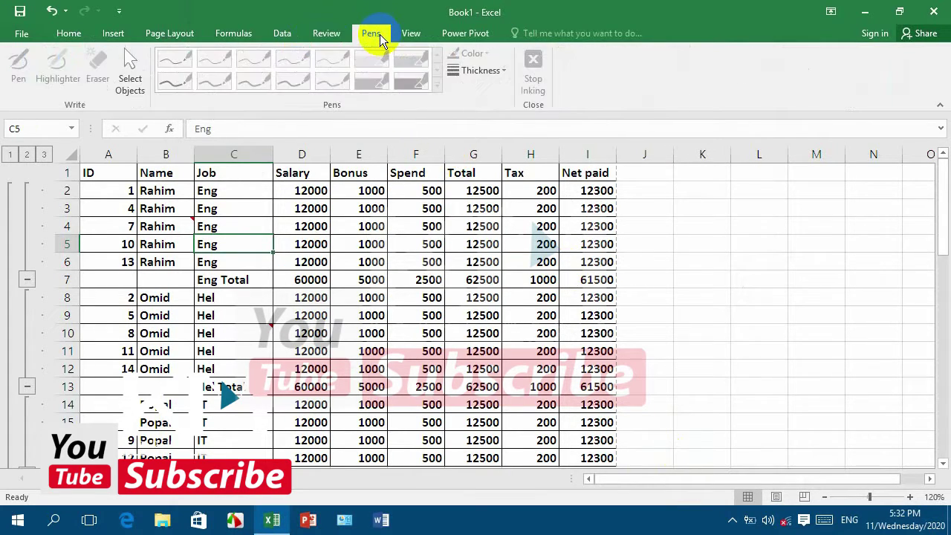
pyautogui.click(475, 72)
pyautogui.click(523, 134)
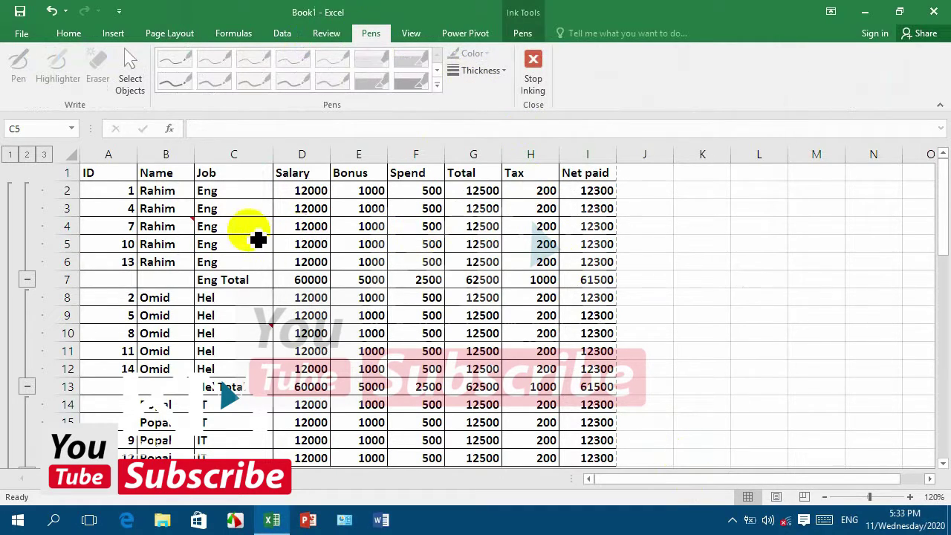
# Step: Ink underlines beneath the Eng entries in C2–C4 and circle the 1000 in E5, then stop inking
pyautogui.moveTo(257, 235); pyautogui.dragTo(195, 237)
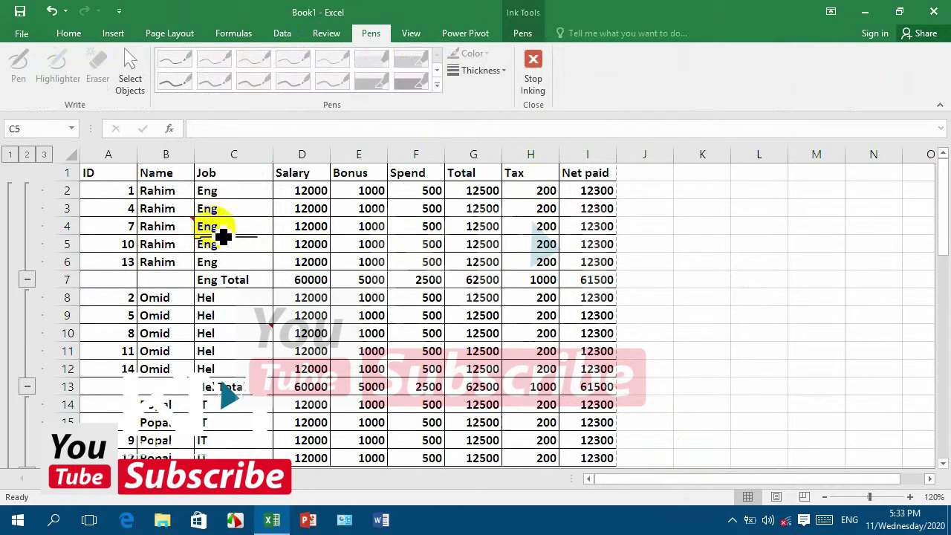
pyautogui.moveTo(252, 216)
pyautogui.mouseDown()
pyautogui.moveTo(196, 217)
pyautogui.moveTo(213, 199)
pyautogui.mouseUp()
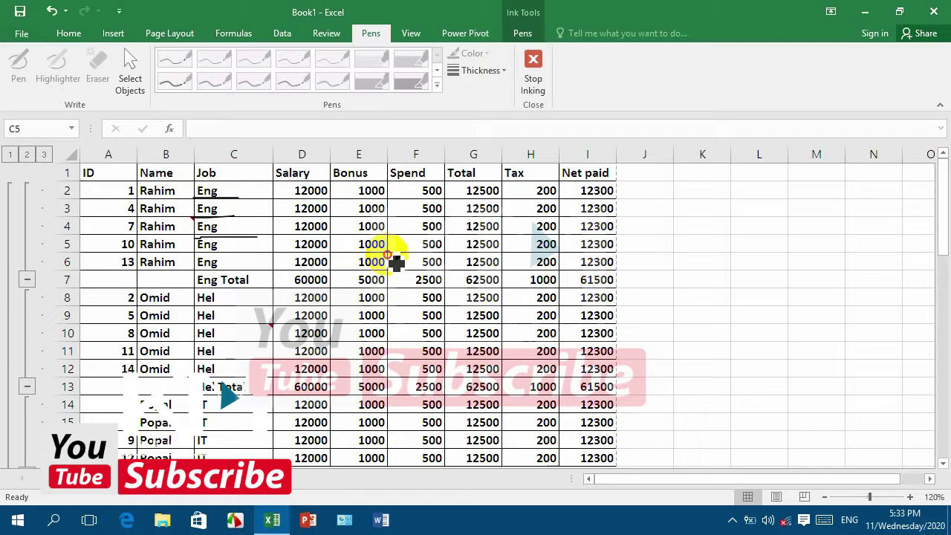
pyautogui.moveTo(387, 257)
pyautogui.mouseDown()
pyautogui.moveTo(348, 257)
pyautogui.moveTo(390, 259)
pyautogui.mouseUp()
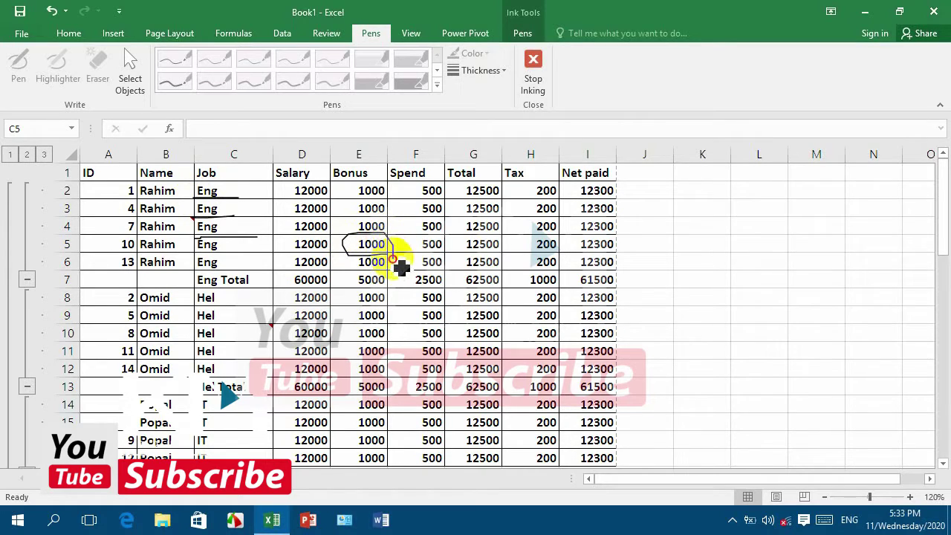
pyautogui.moveTo(391, 258); pyautogui.dragTo(392, 261)
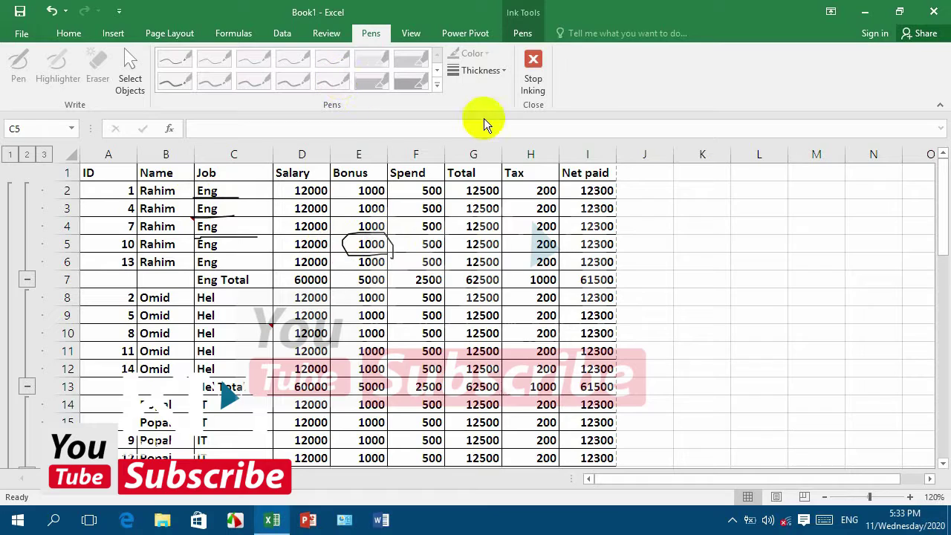
pyautogui.click(536, 78)
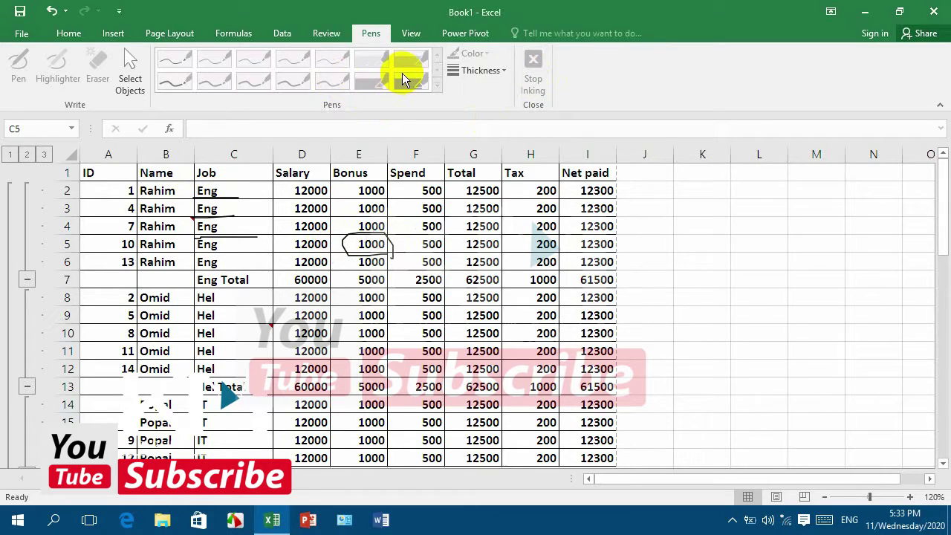
pyautogui.click(321, 31)
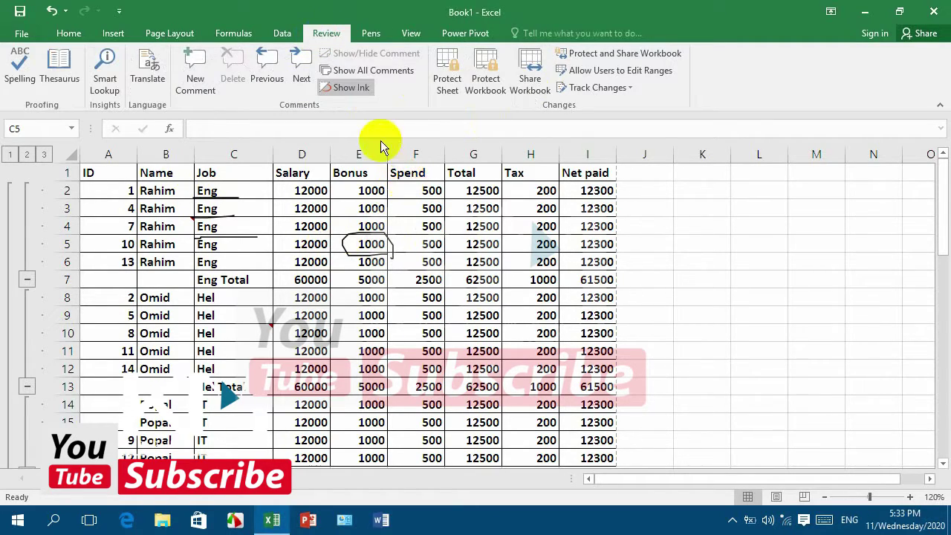
# Step: Turn Show Ink off to hide the underlines and circle, then select G3
pyautogui.click(357, 89)
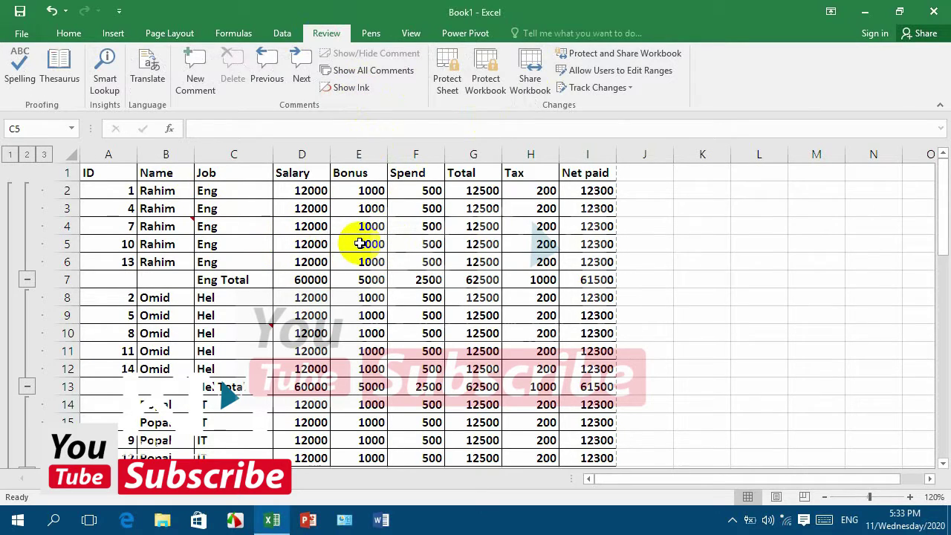
pyautogui.click(360, 88)
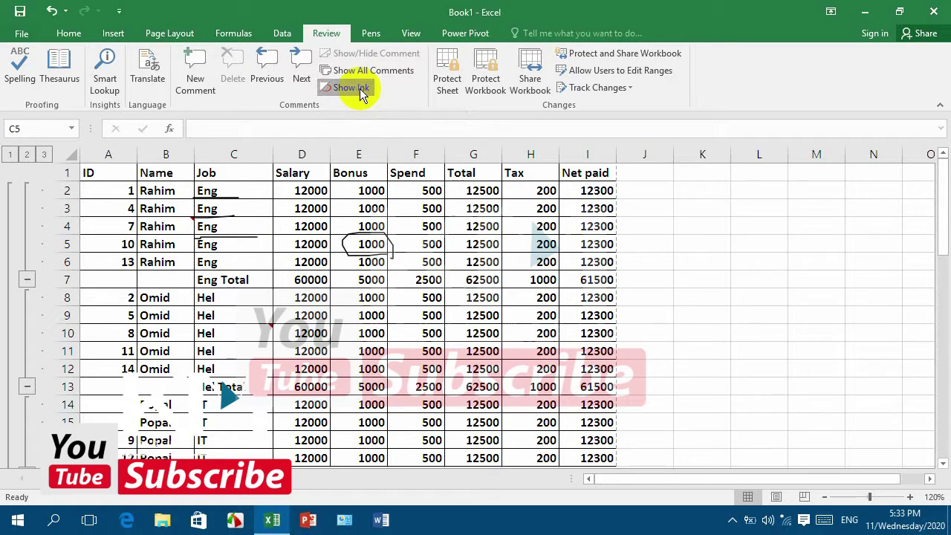
pyautogui.click(360, 88)
pyautogui.click(456, 209)
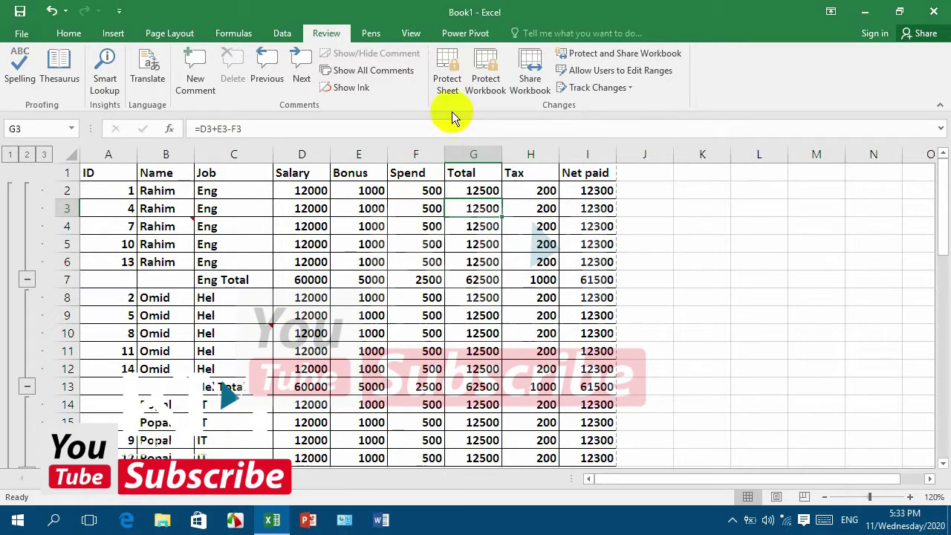
# Step: Protect the salary sheet with a password, entered and confirmed
pyautogui.click(444, 88)
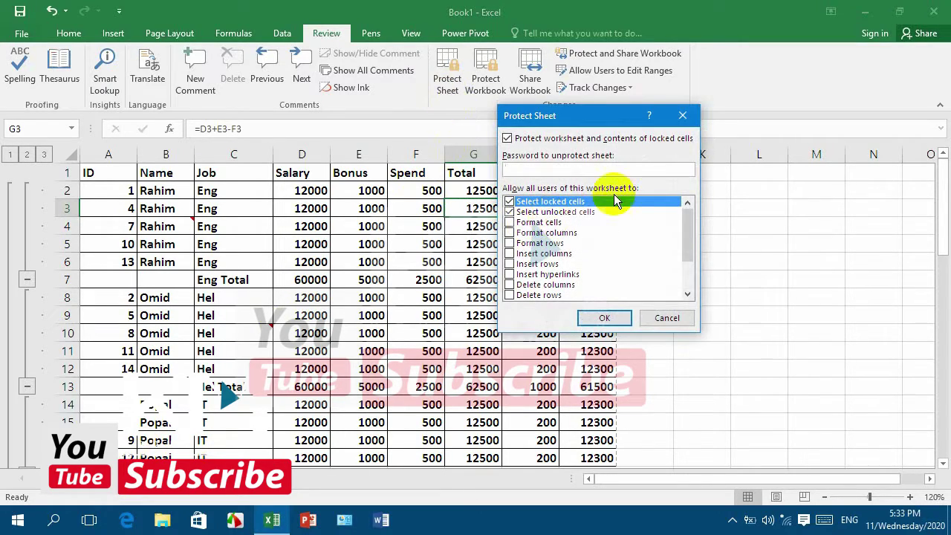
pyautogui.write('1')
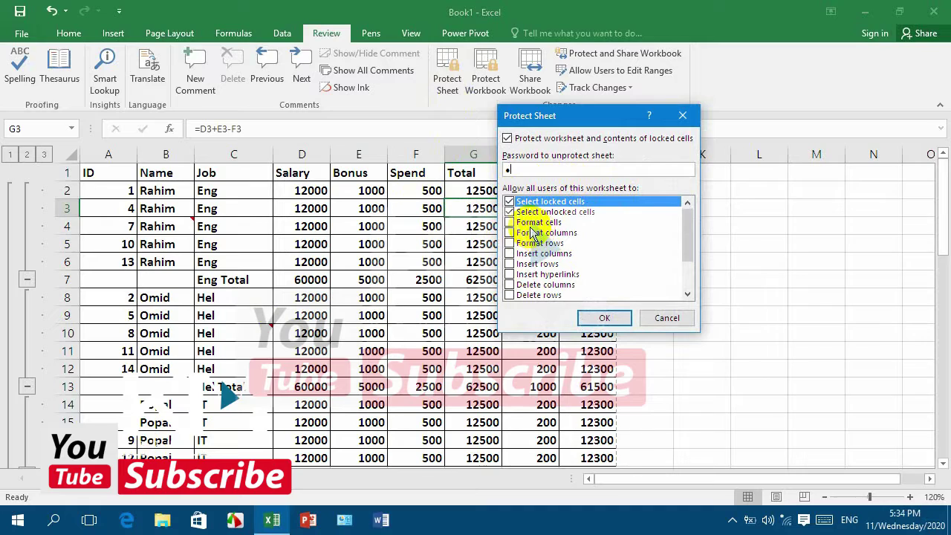
pyautogui.click(594, 324)
pyautogui.write('1')
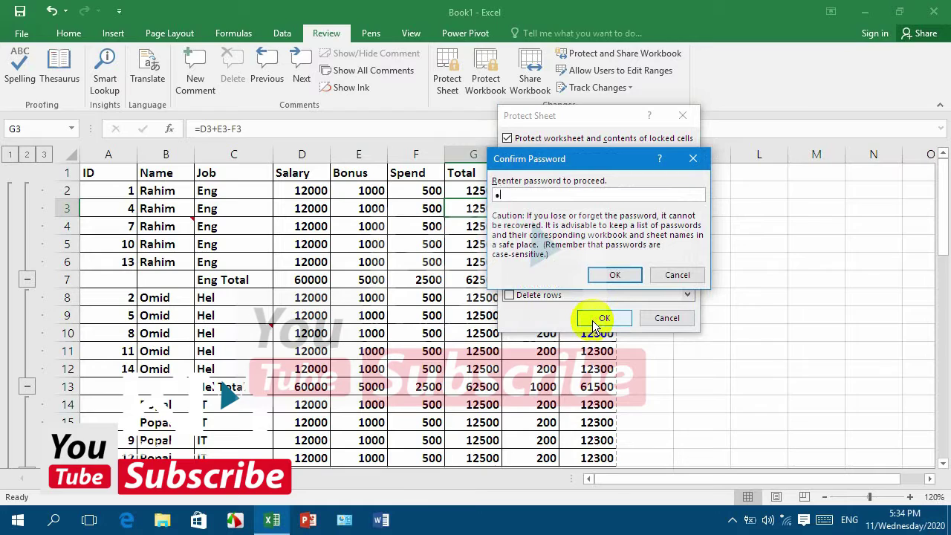
pyautogui.press('Return')
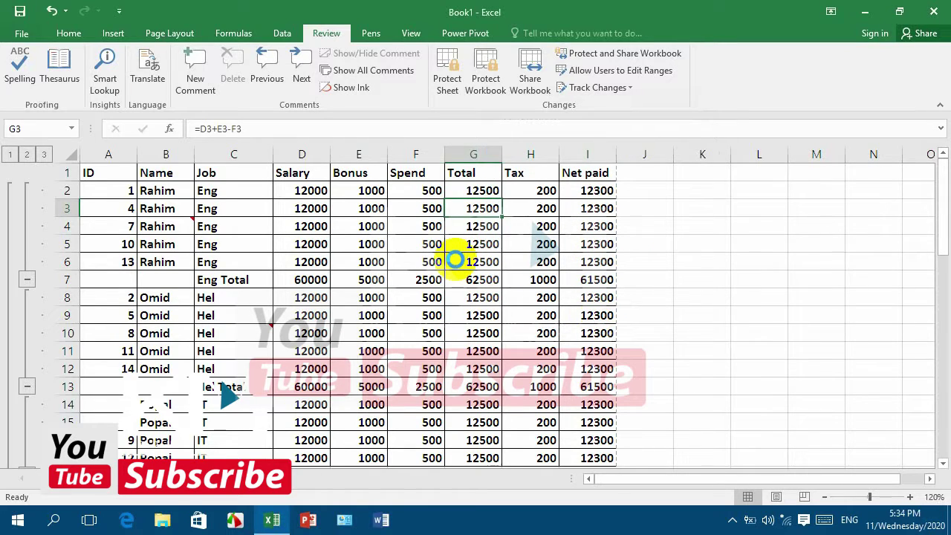
# Step: Confirm Spend cell F6 refuses edits while Sheet2 accepts a test entry
pyautogui.click(417, 261)
pyautogui.doubleClick(419, 262)
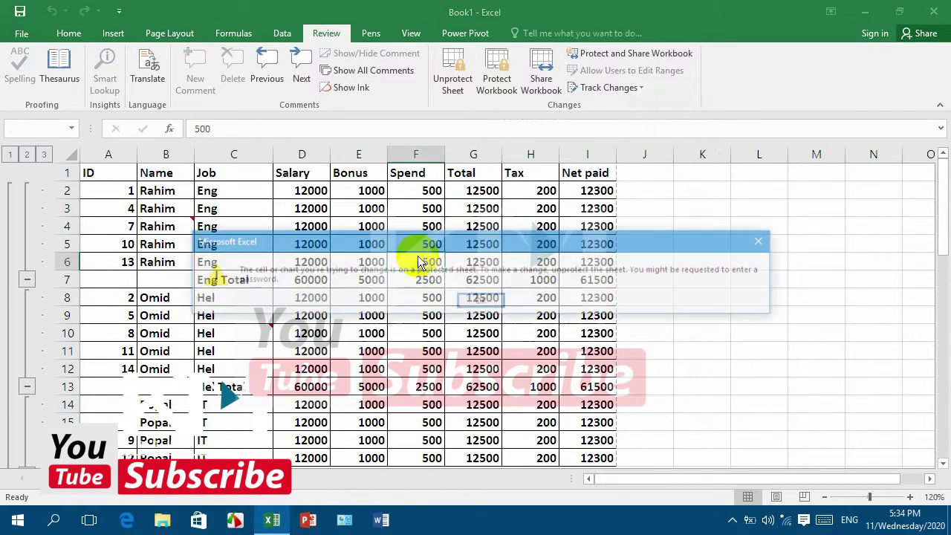
pyautogui.click(478, 301)
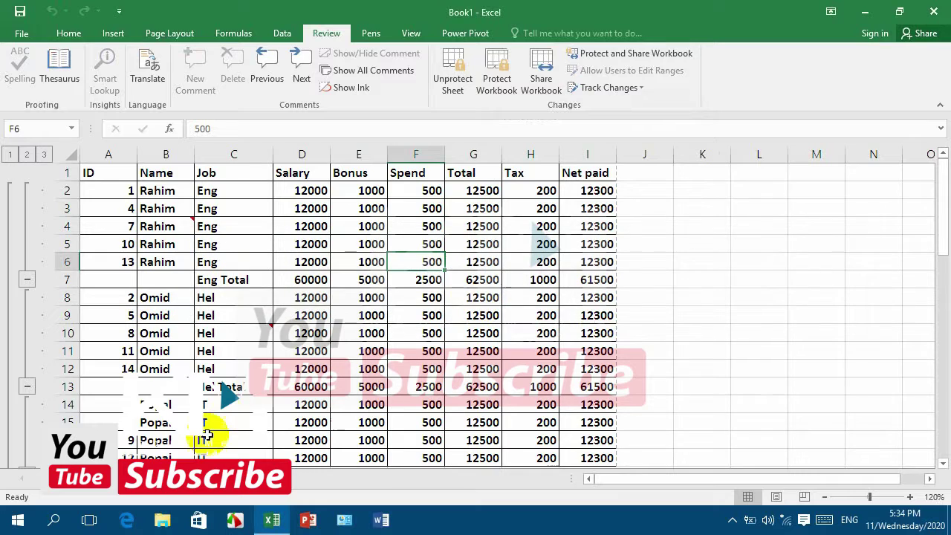
pyautogui.hotkey('ctrl', 'pagedown')
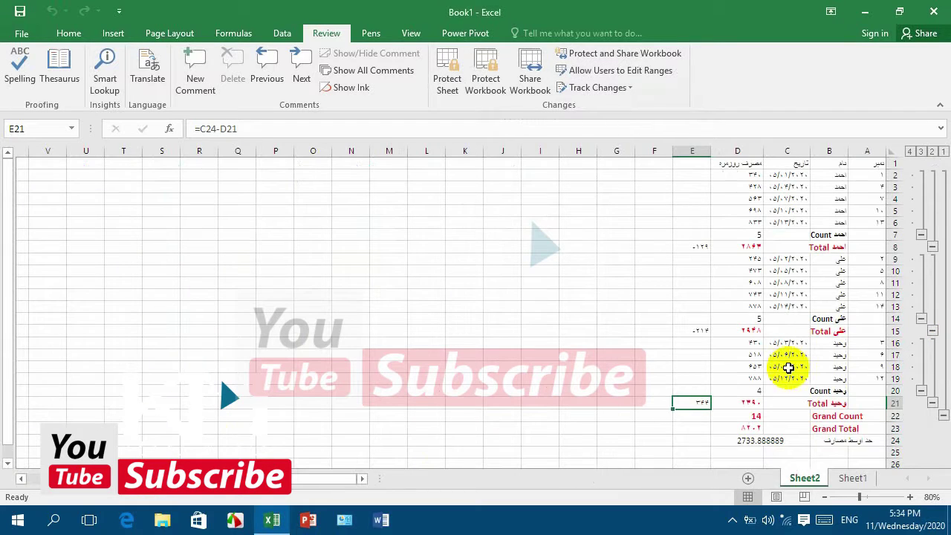
pyautogui.click(504, 415)
pyautogui.write('d')
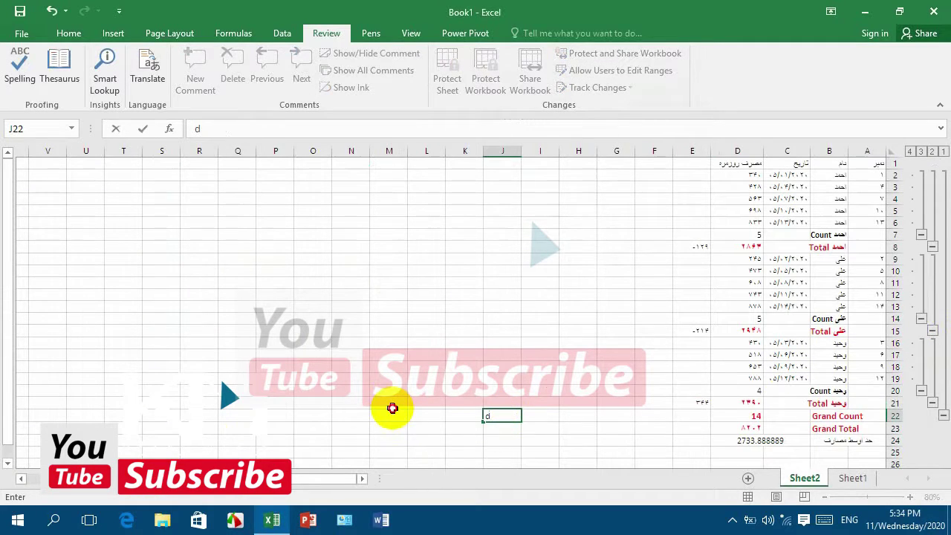
pyautogui.click(393, 408)
pyautogui.click(853, 482)
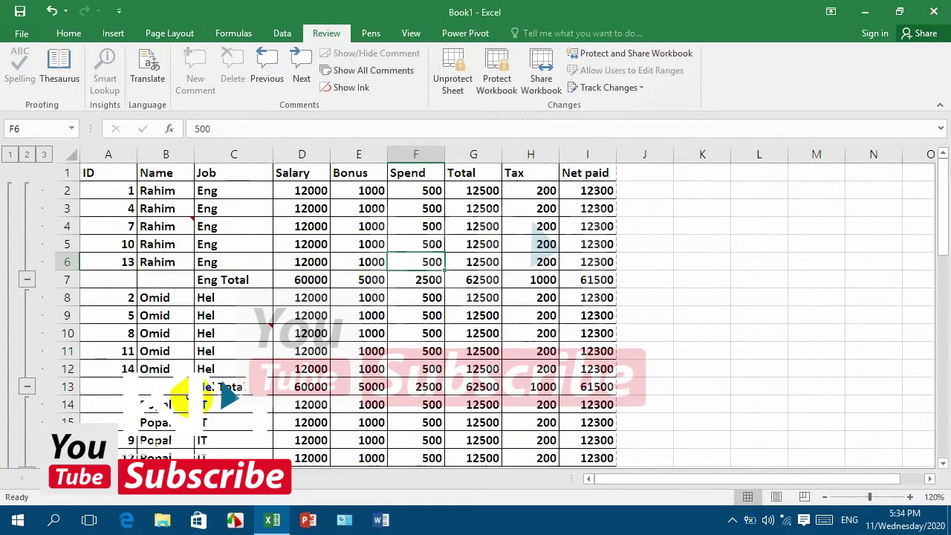
# Step: Unprotect Sheet1 with its password and select C5
pyautogui.click(452, 87)
pyautogui.press('Return')
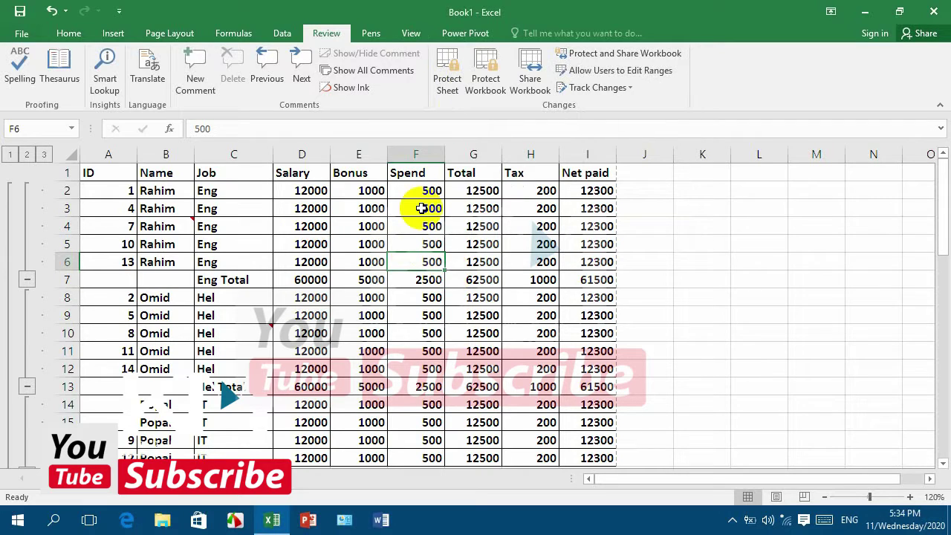
pyautogui.click(251, 242)
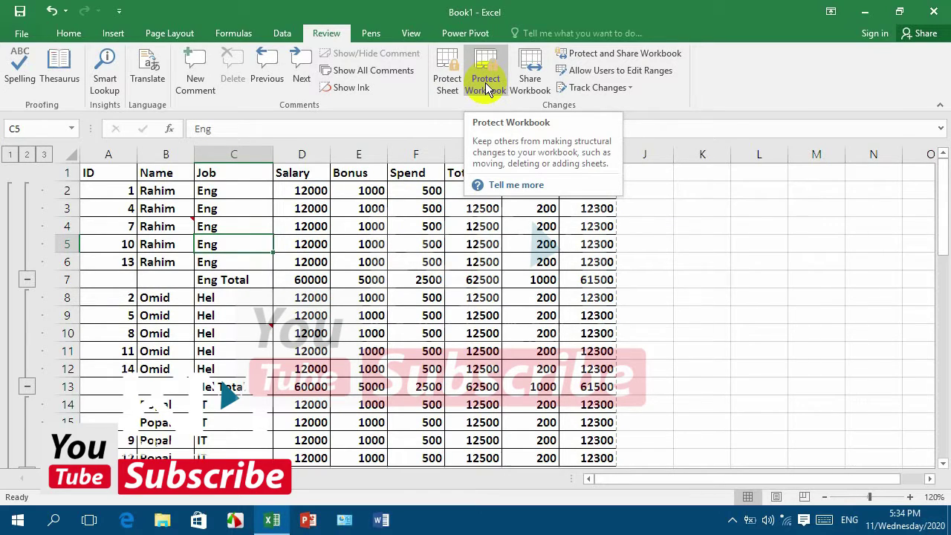
pyautogui.click(485, 83)
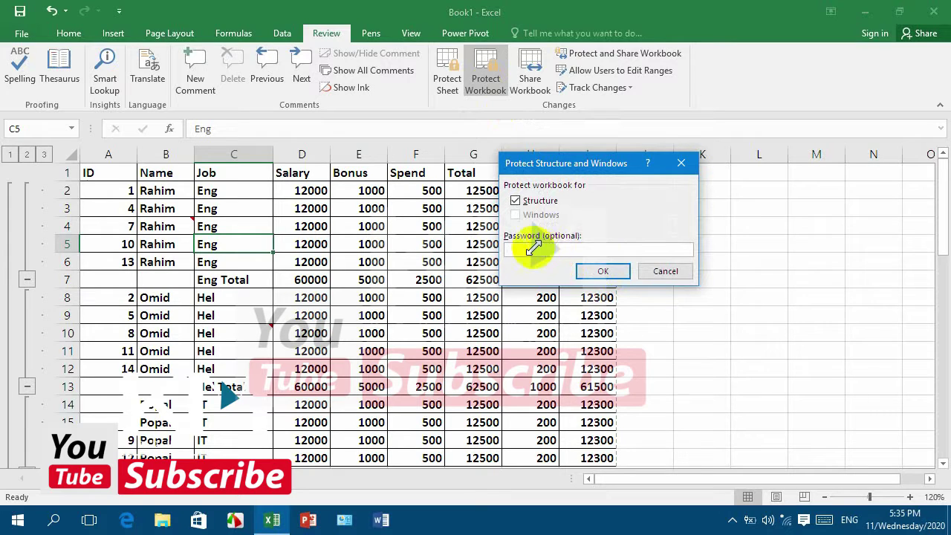
pyautogui.write('1')
pyautogui.press('Return')
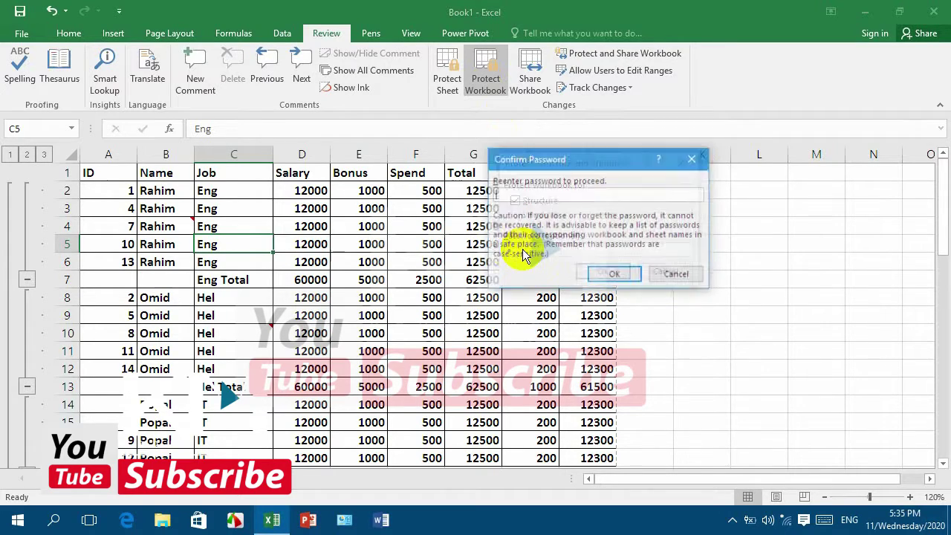
pyautogui.write('1')
pyautogui.press('Return')
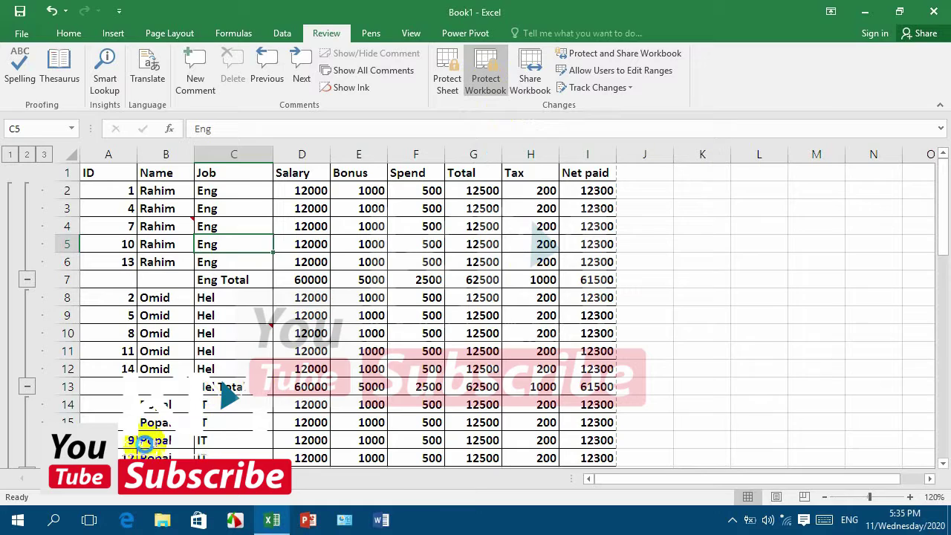
pyautogui.rightClick(101, 486)
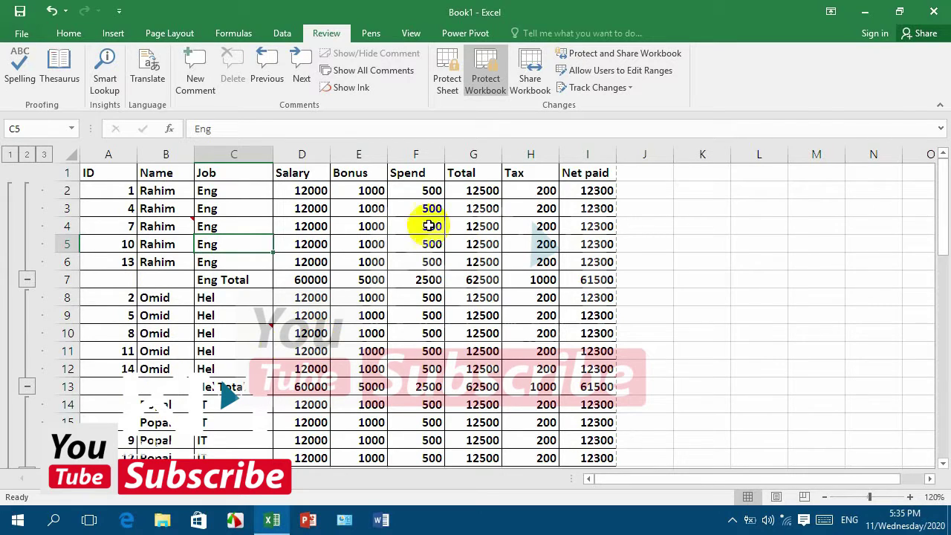
pyautogui.click(486, 74)
pyautogui.write('1')
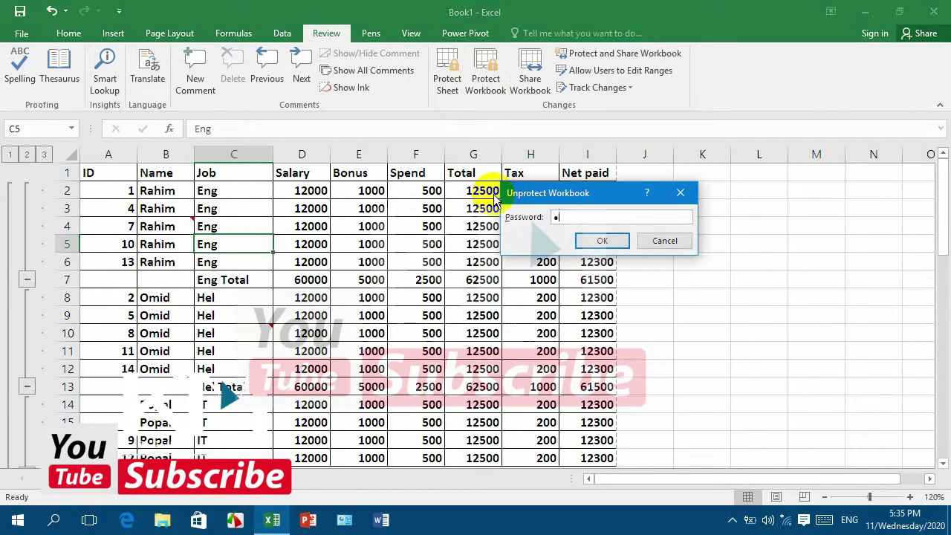
pyautogui.press('Return')
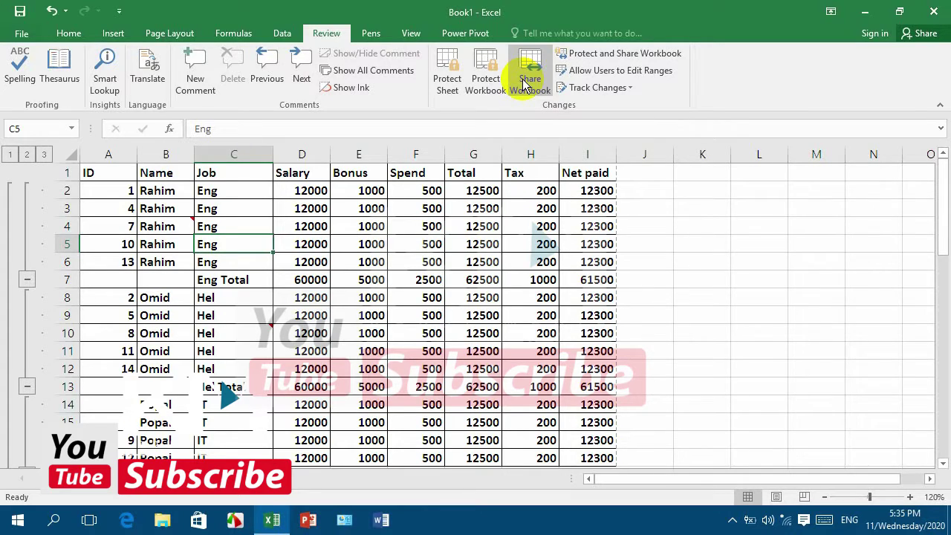
# Step: Share the workbook for multiple users and save it as Book1 on the Desktop
pyautogui.click(524, 84)
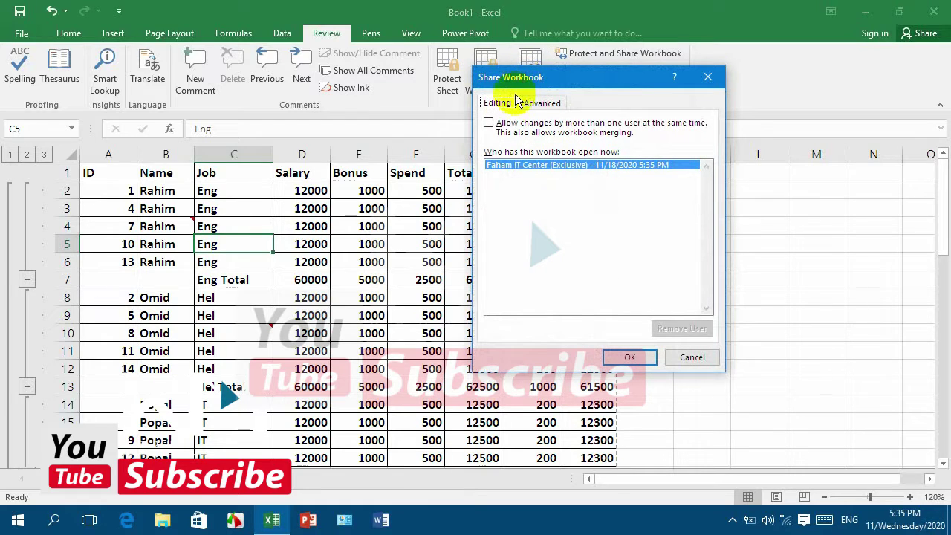
pyautogui.click(489, 123)
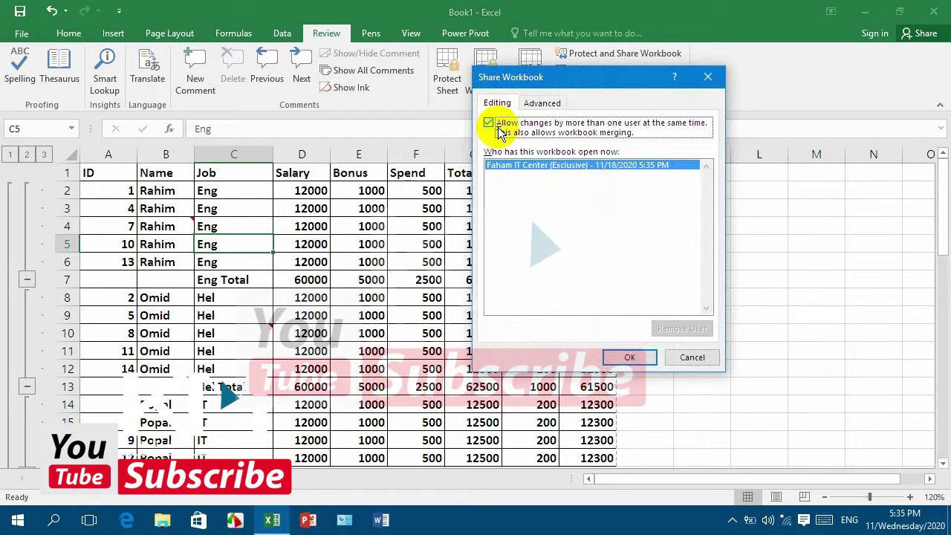
pyautogui.click(635, 358)
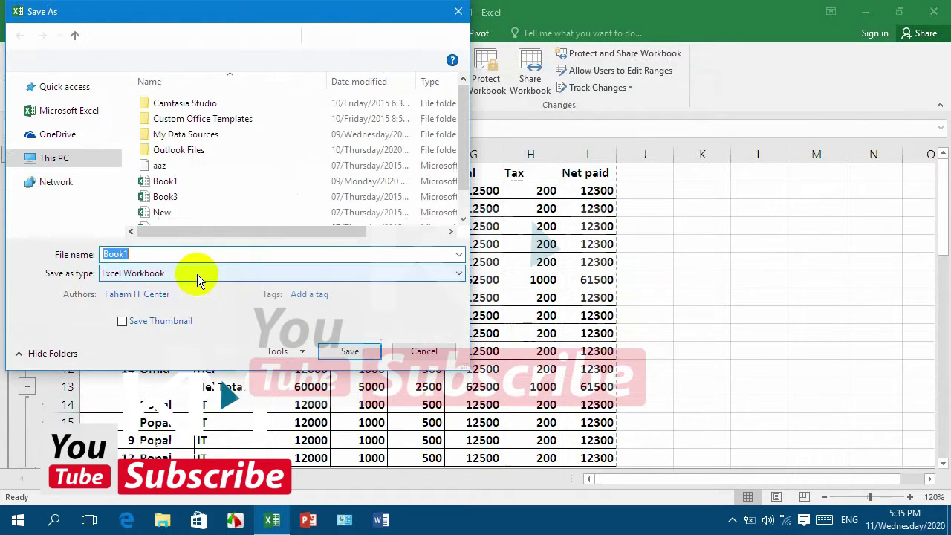
pyautogui.click(43, 105)
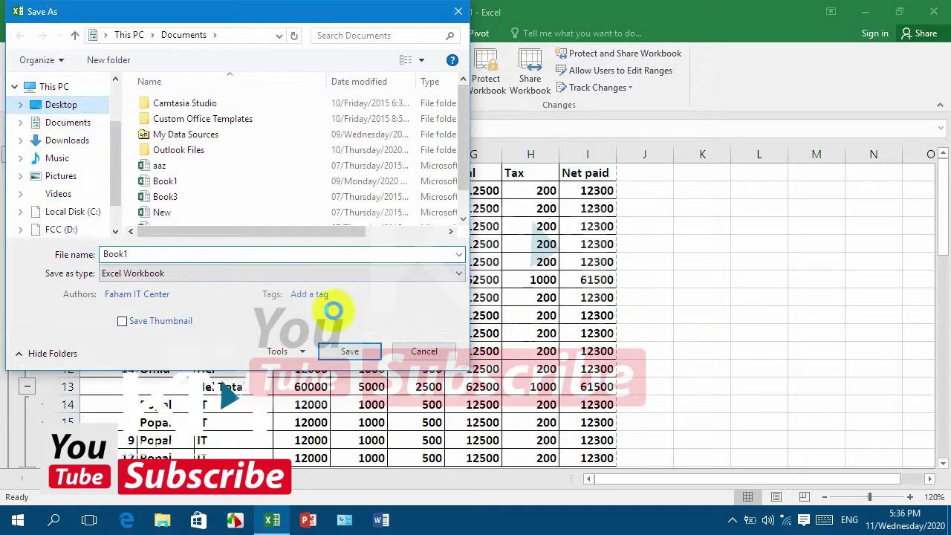
pyautogui.click(354, 351)
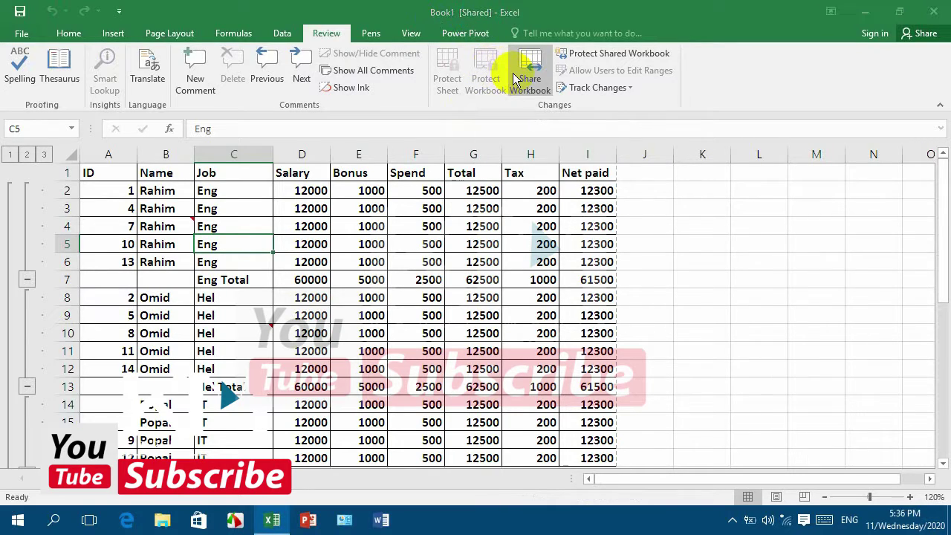
# Step: Untick multi-user editing and confirm returning Book1 to exclusive use
pyautogui.click(526, 66)
pyautogui.click(508, 131)
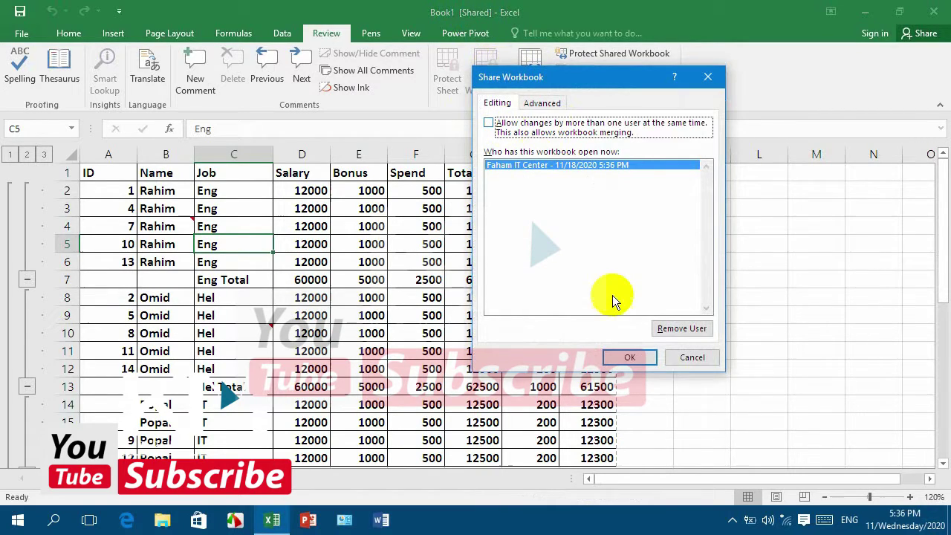
pyautogui.click(631, 360)
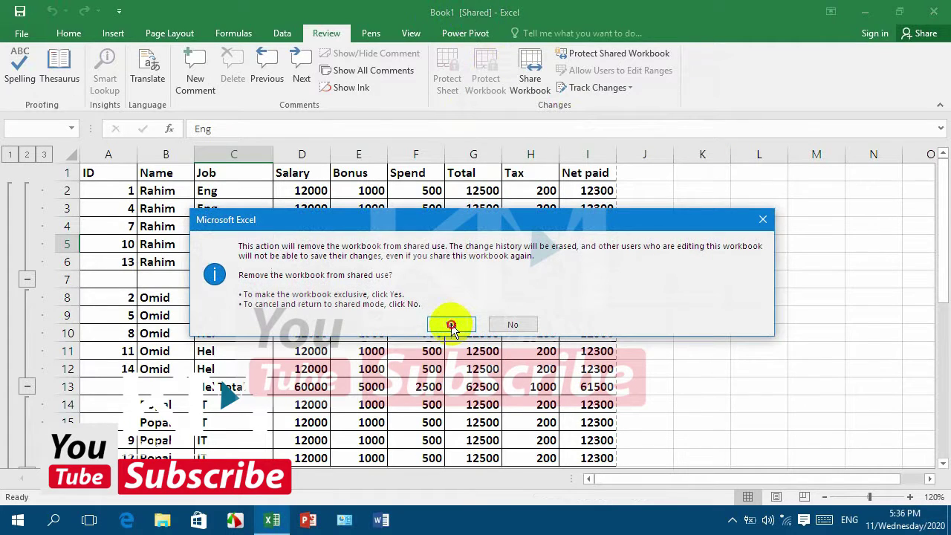
pyautogui.click(452, 325)
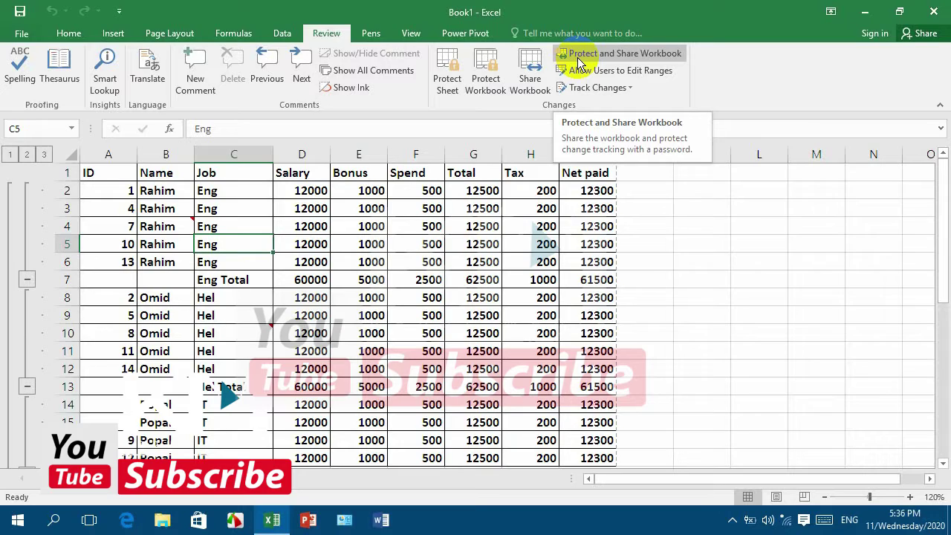
# Step: Protect and share the workbook with tracked changes, setting a sharing password, and save
pyautogui.click(577, 57)
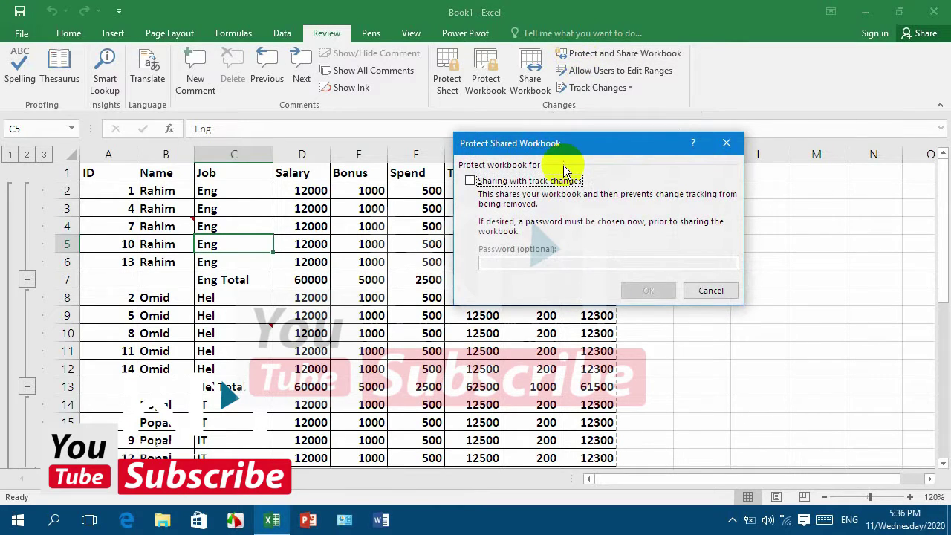
pyautogui.click(524, 183)
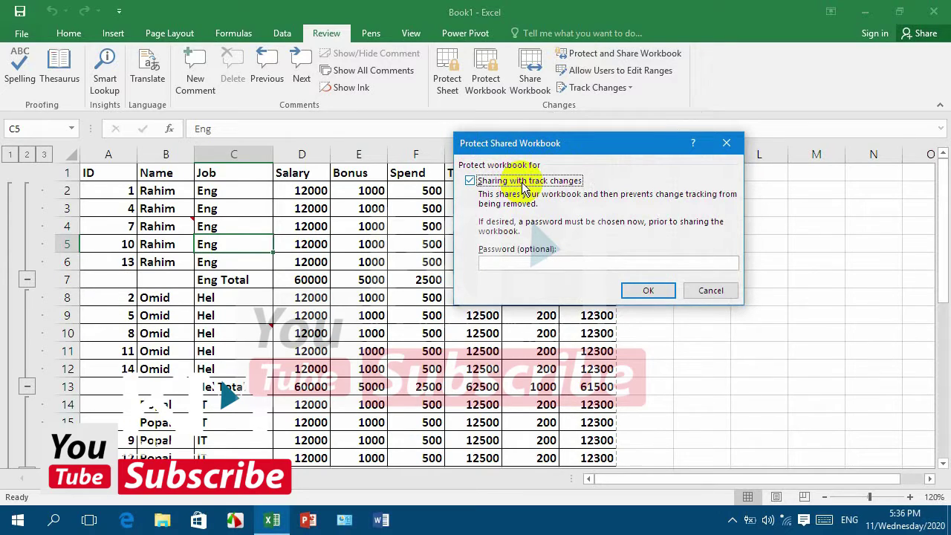
pyautogui.click(520, 264)
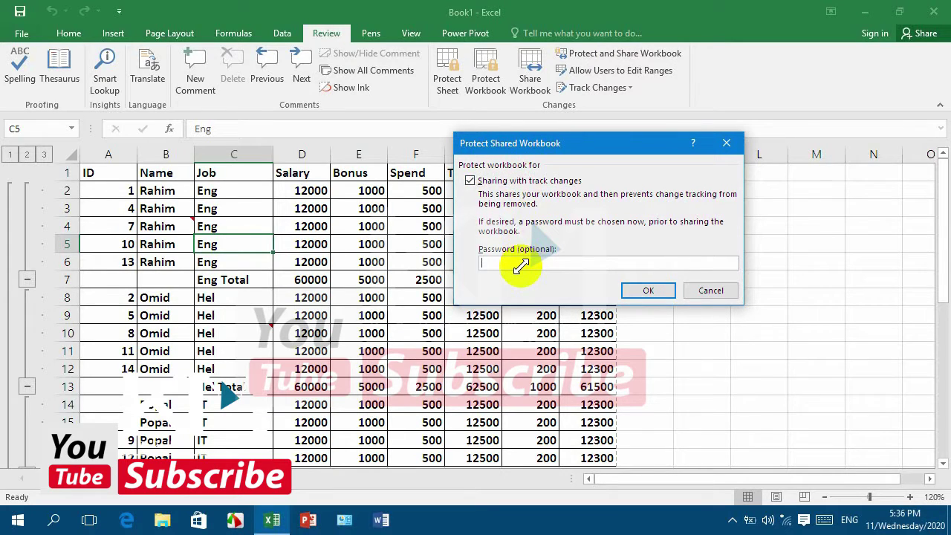
pyautogui.press('Return')
pyautogui.write('1')
pyautogui.press('Return')
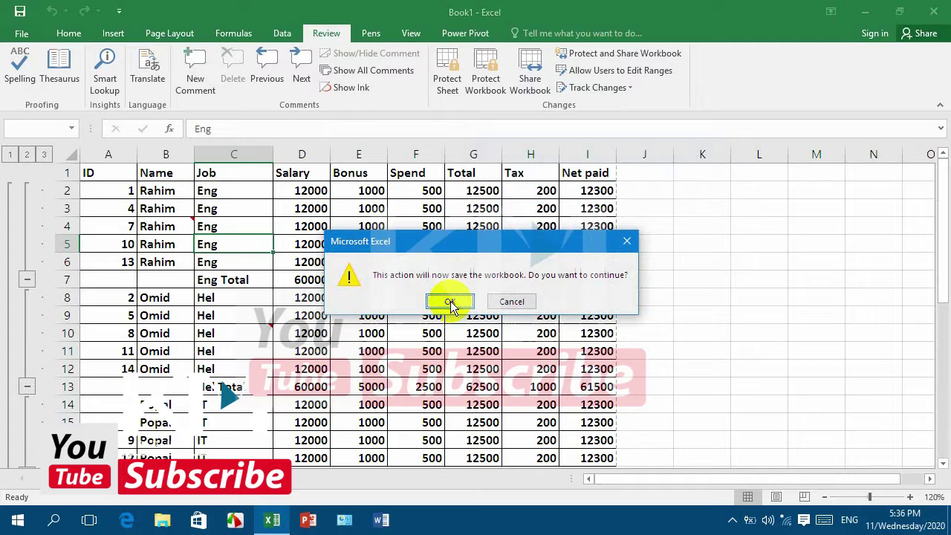
pyautogui.click(448, 301)
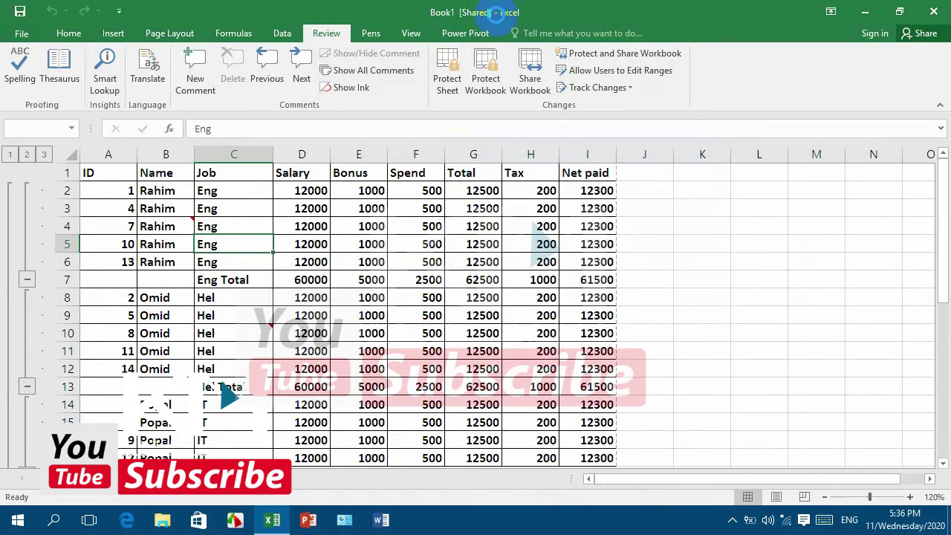
# Step: Check the Share Workbook users list, find multi-user editing locked, and close the dialog
pyautogui.click(527, 55)
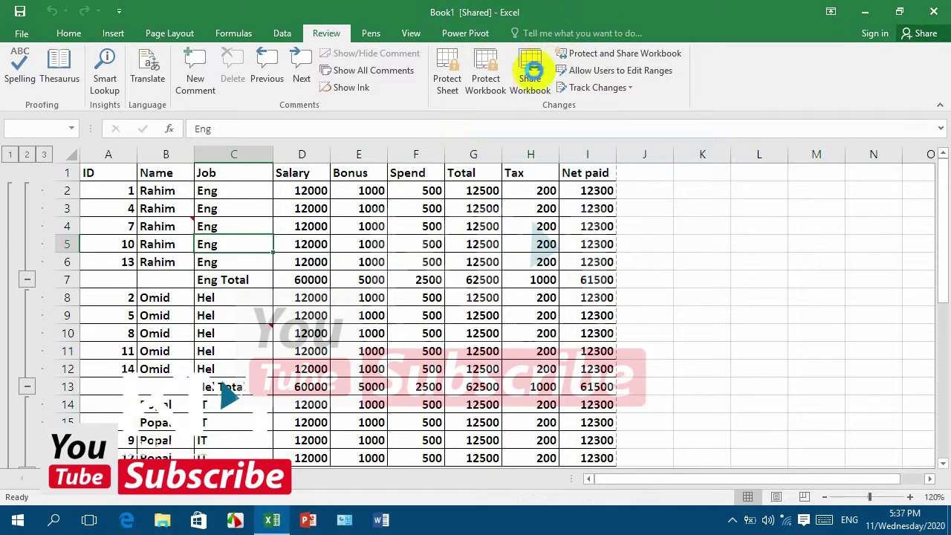
pyautogui.click(570, 53)
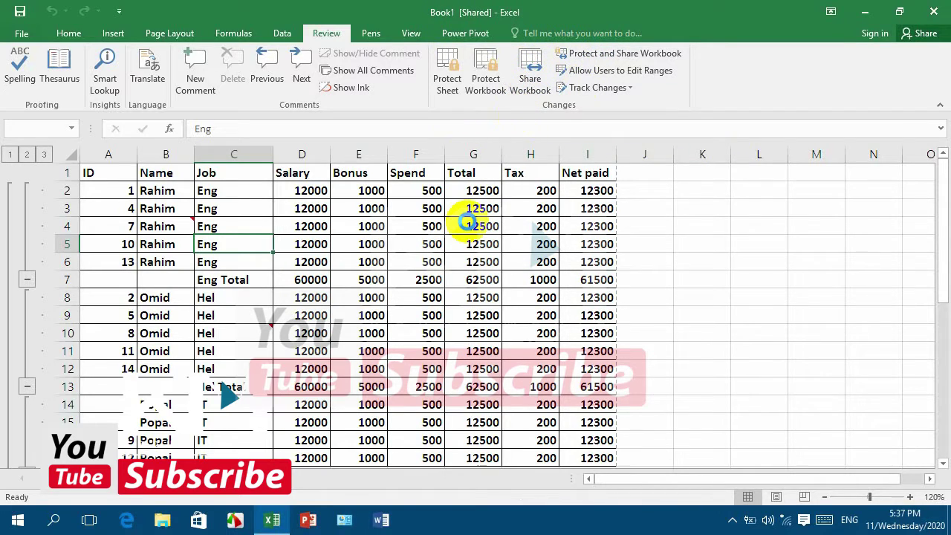
pyautogui.click(528, 79)
pyautogui.click(522, 129)
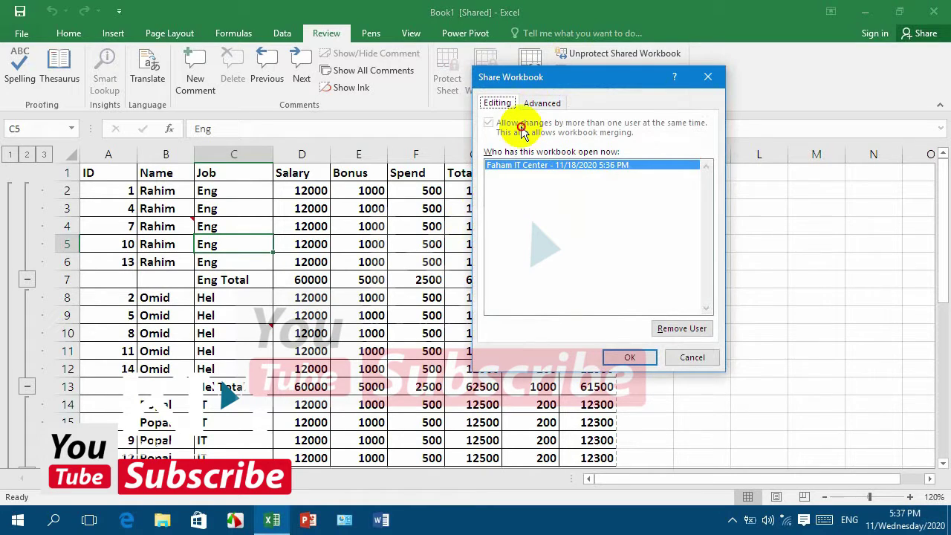
pyautogui.click(707, 78)
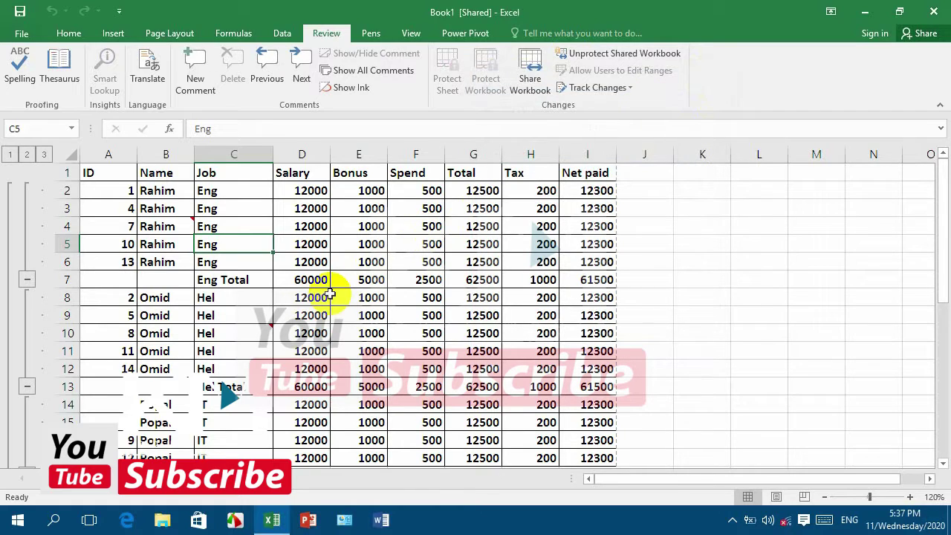
# Step: Delete the bonus in E4 and the Hel entry in C9
pyautogui.click(158, 225)
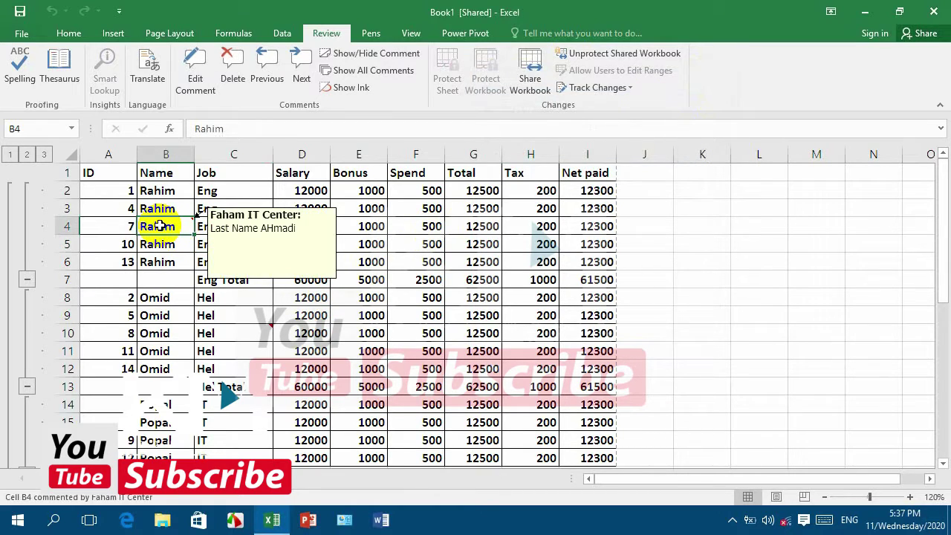
pyautogui.click(367, 225)
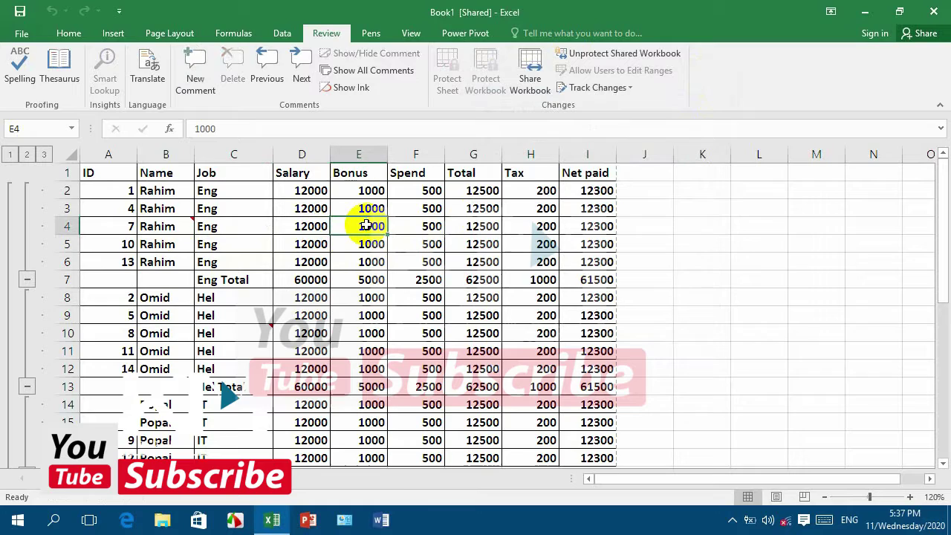
pyautogui.press('Delete')
pyautogui.click(365, 321)
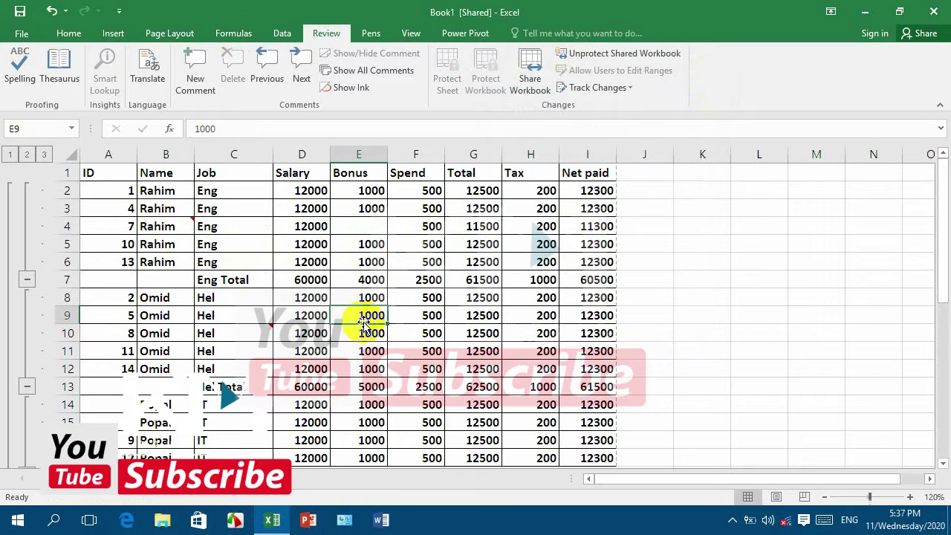
pyautogui.click(232, 322)
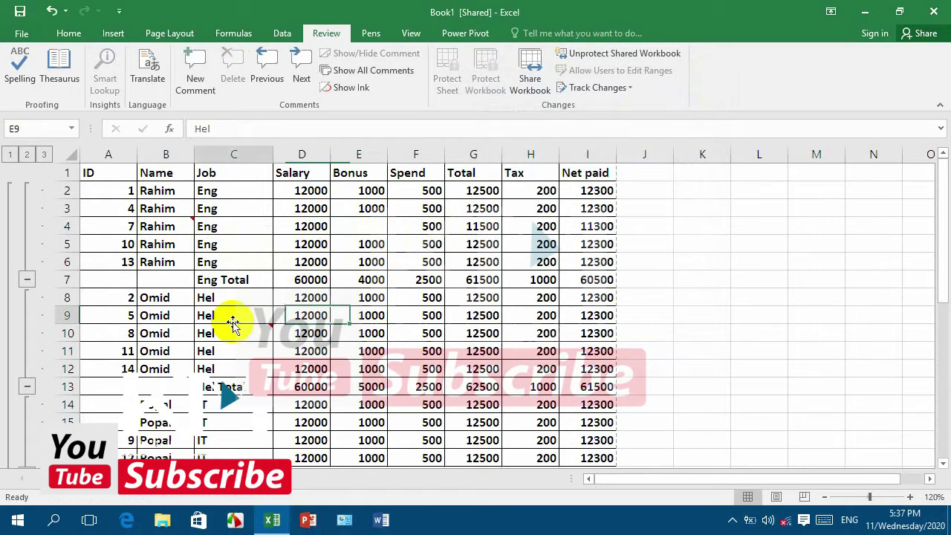
pyautogui.press('Delete')
pyautogui.click(346, 243)
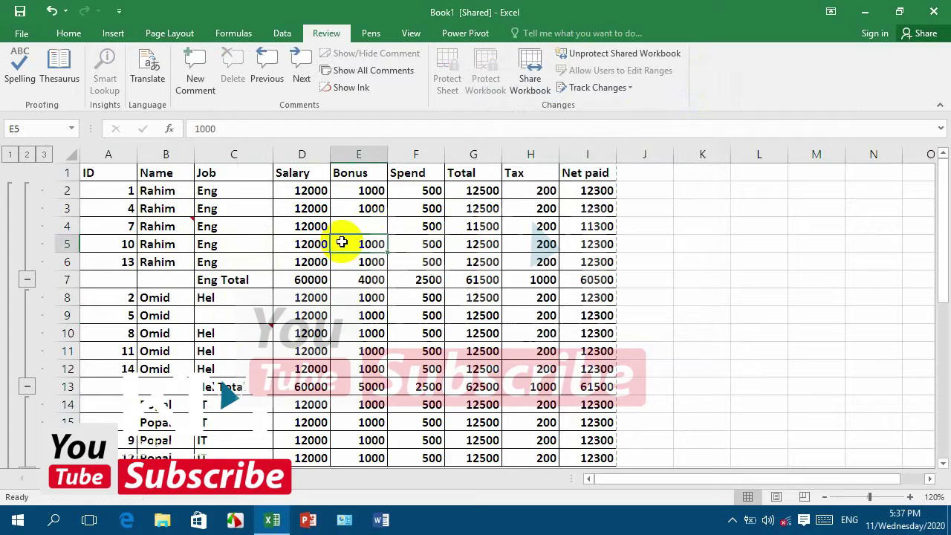
# Step: Unprotect the shared workbook and confirm removing it from shared use
pyautogui.click(572, 54)
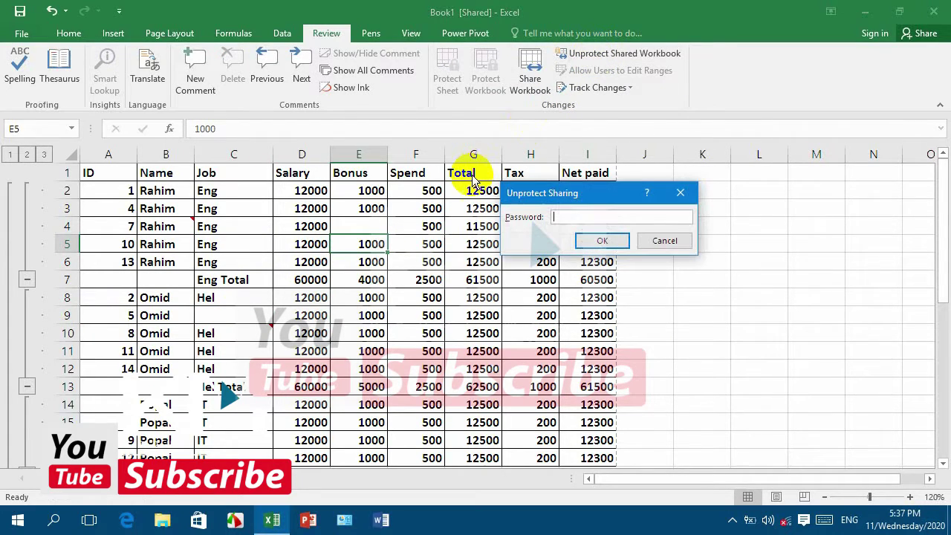
pyautogui.press('Return')
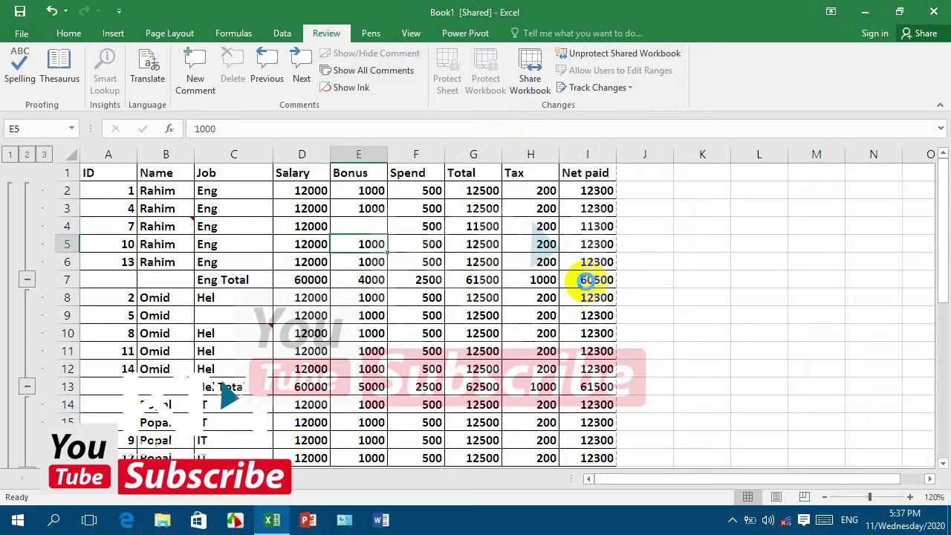
pyautogui.click(450, 322)
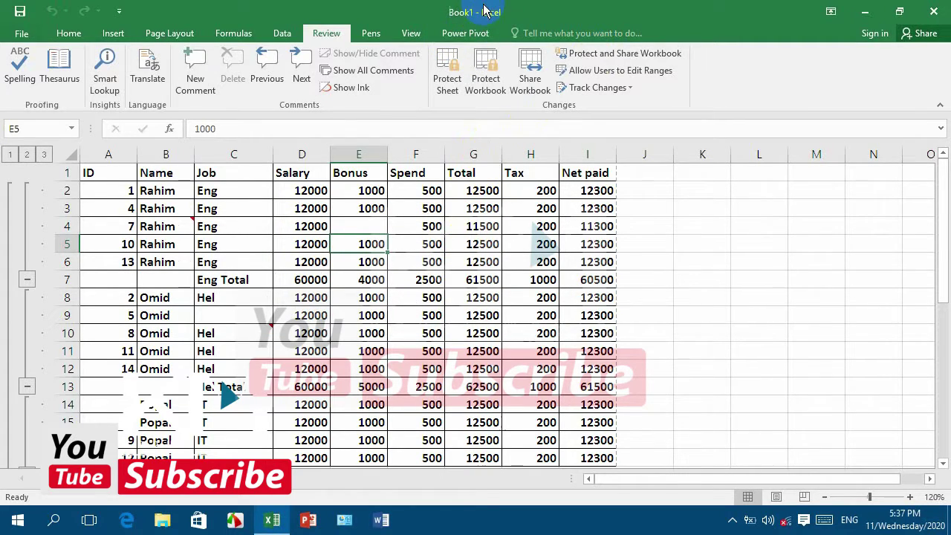
# Step: Select F3 and F6, then insert a new blank worksheet with Shift+F11
pyautogui.click(420, 211)
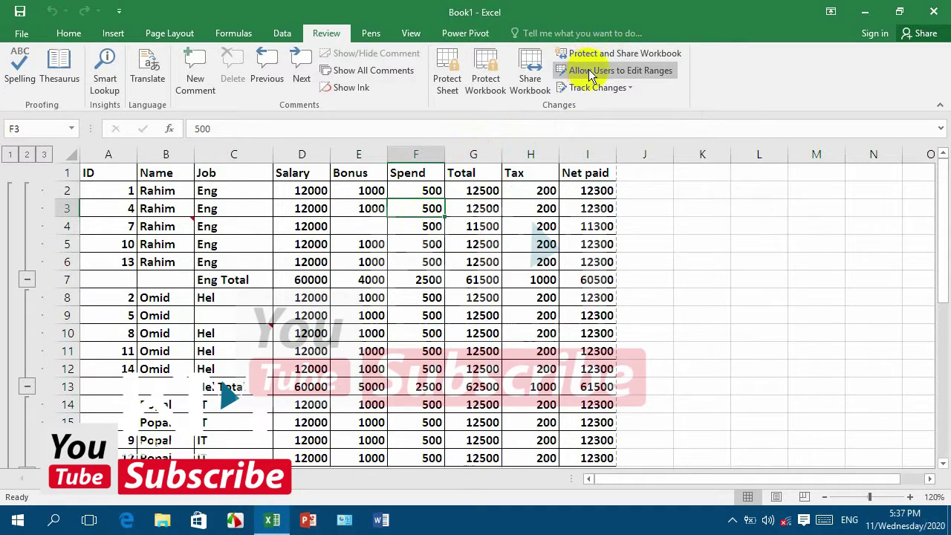
pyautogui.click(392, 257)
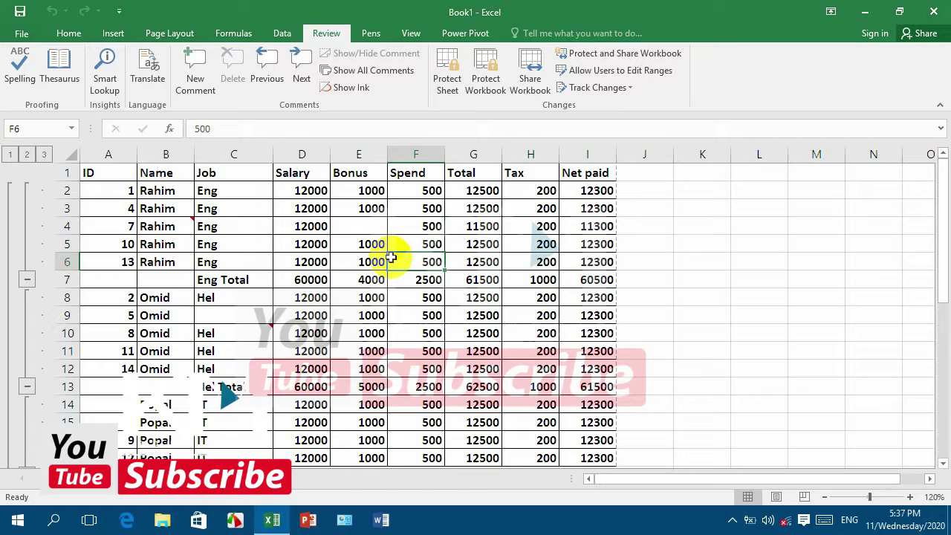
pyautogui.hotkey('shift', 'F11')
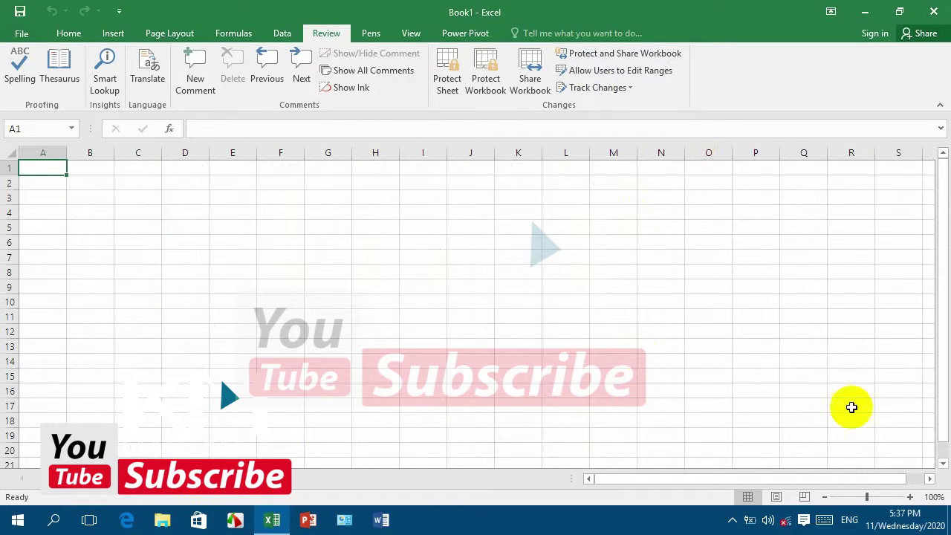
# Step: Zoom to 120% and enter headers ID, Name, Job, Salary in A1:D1
pyautogui.click(910, 497)
pyautogui.click(910, 496)
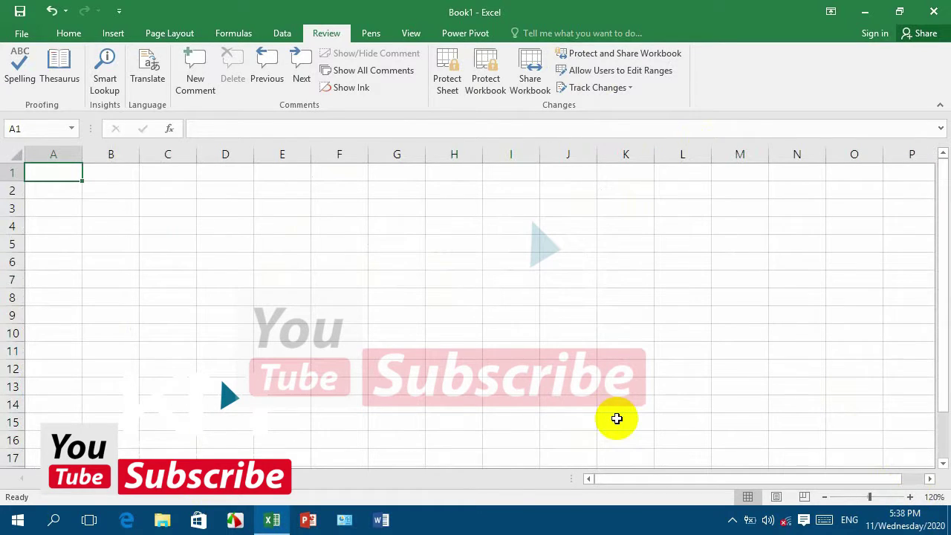
pyautogui.write('ID')
pyautogui.press('Tab')
pyautogui.write('Name')
pyautogui.press('Tab')
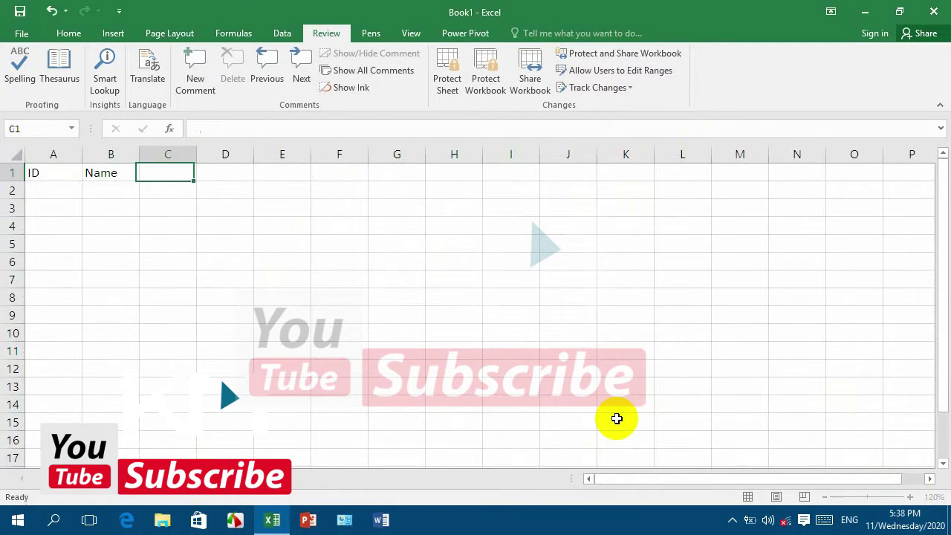
pyautogui.write('Job')
pyautogui.press('Tab')
pyautogui.write('Sala')
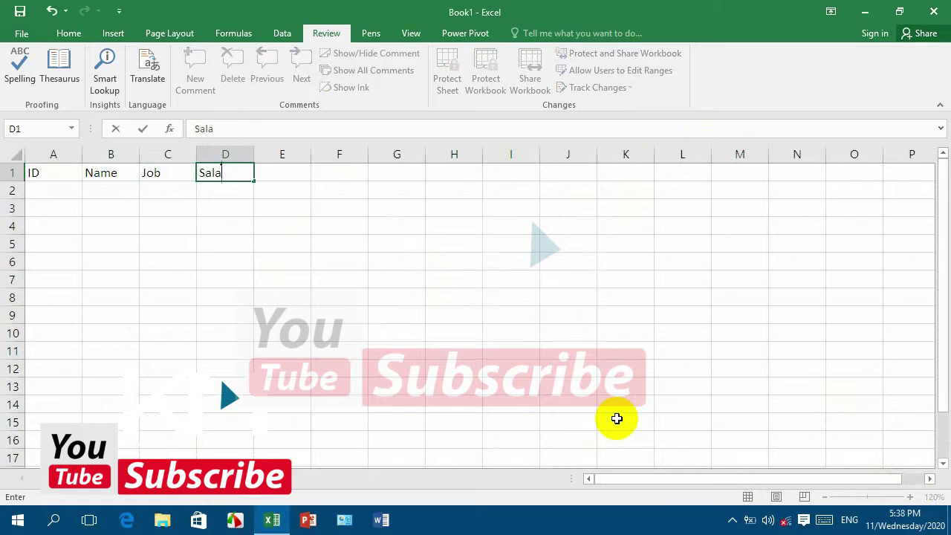
pyautogui.write('ry')
pyautogui.press('Return')
# Step: Enter the first data row: 1, Rahim, Eng, 12000
pyautogui.write('1')
pyautogui.press('Tab')
pyautogui.write('Ra')
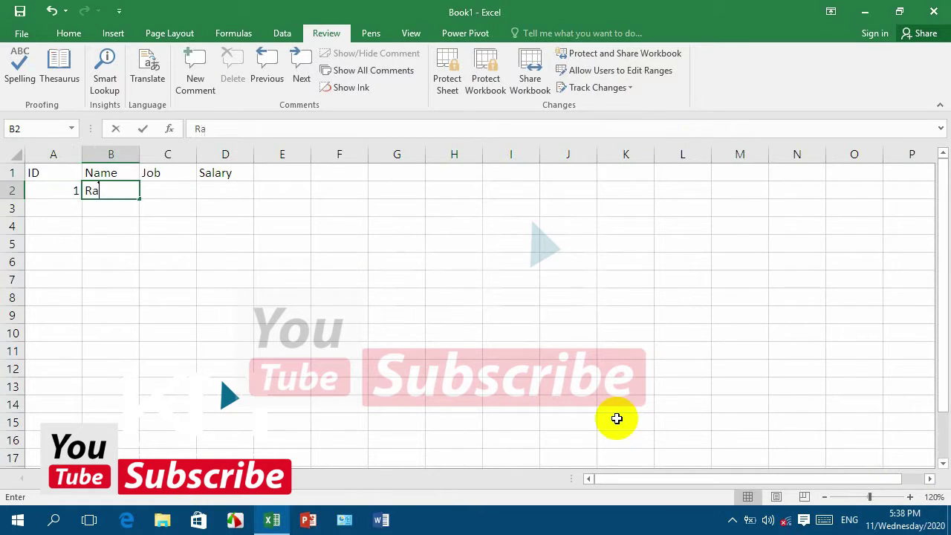
pyautogui.write('him')
pyautogui.press('Tab')
pyautogui.write('Eng')
pyautogui.press('Tab')
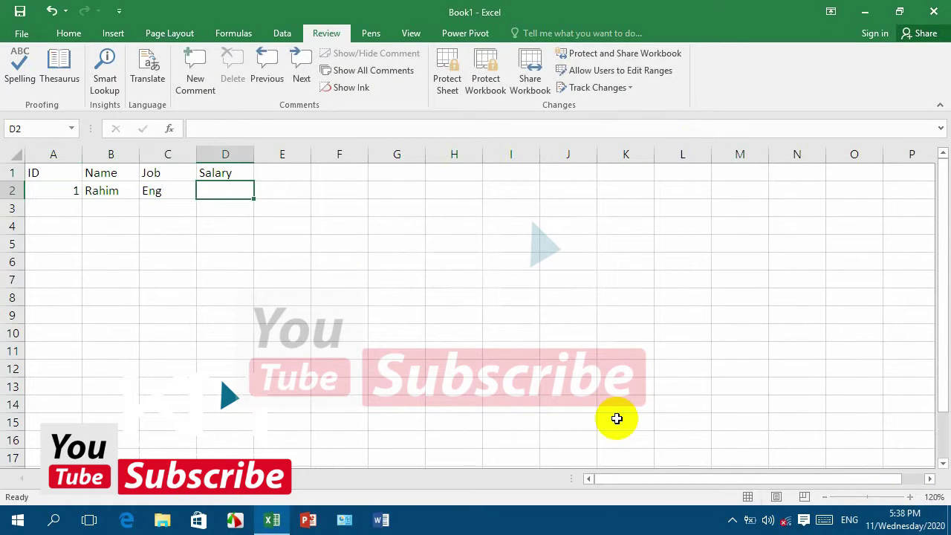
pyautogui.write('12000')
pyautogui.press('Return')
# Step: Enter row 2 as 2, Omid, IT, 13000, then select the starting rows to fill down
pyautogui.write('2')
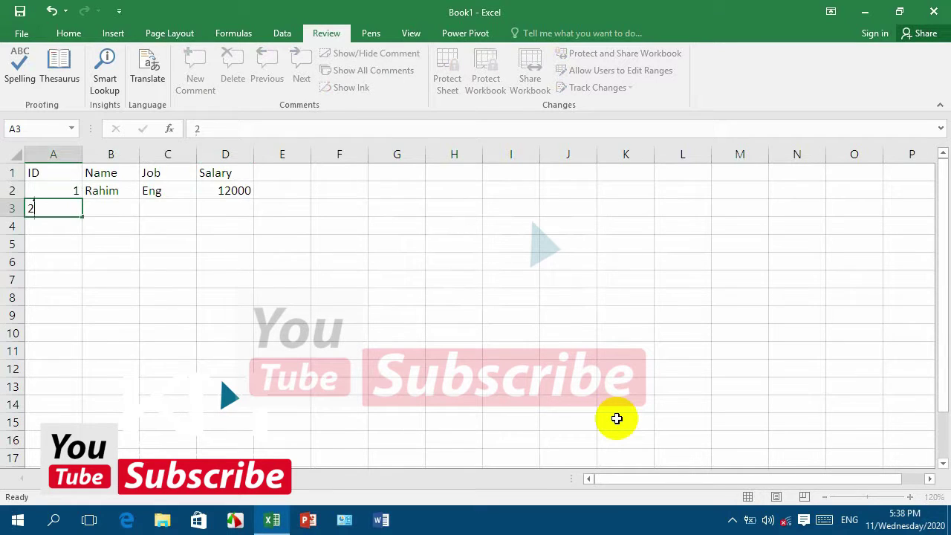
pyautogui.press('Tab')
pyautogui.write('Omid')
pyautogui.press('Tab')
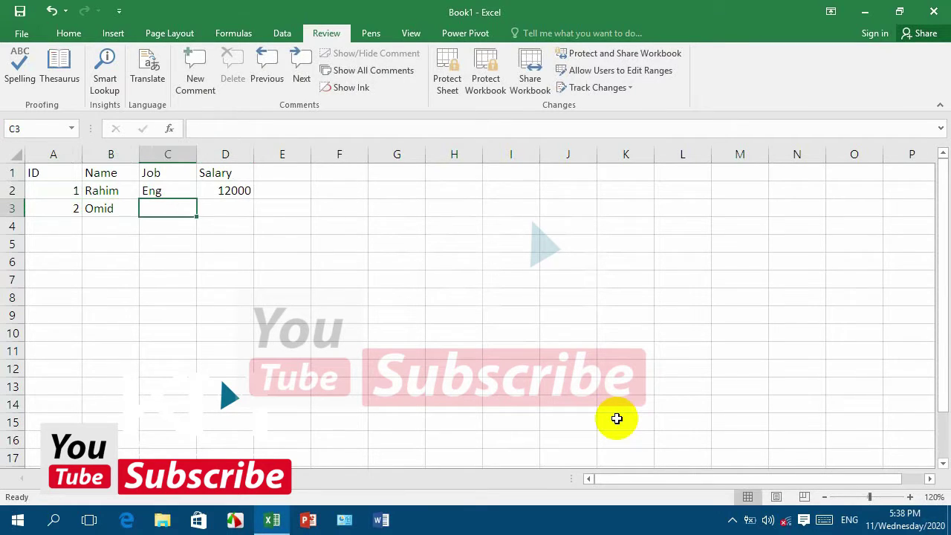
pyautogui.write('T')
pyautogui.press('Tab')
pyautogui.write('1')
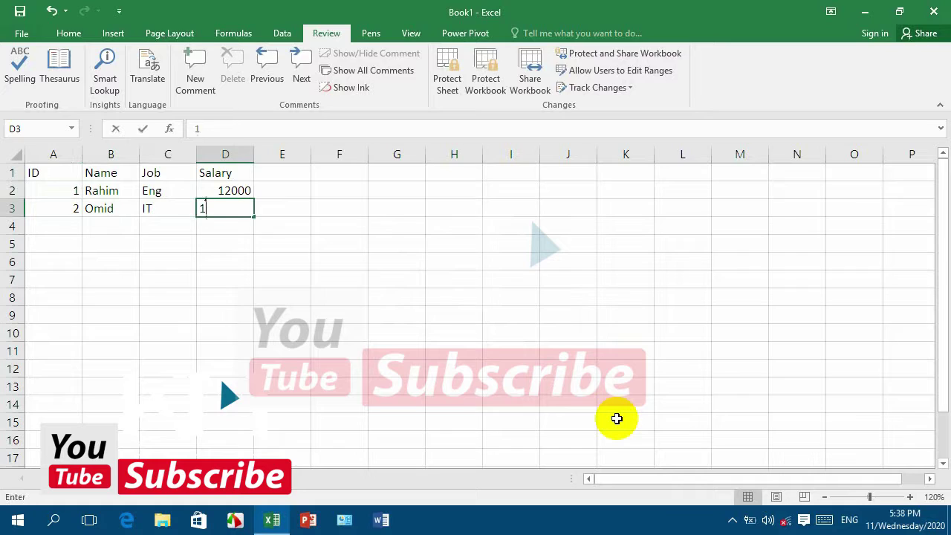
pyautogui.write('3000')
pyautogui.press('Return')
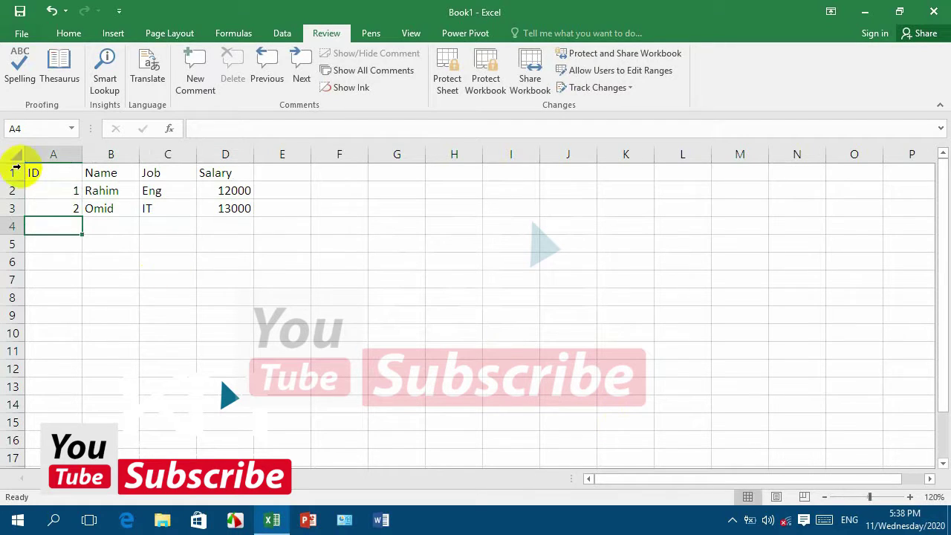
pyautogui.moveTo(49, 191)
pyautogui.mouseDown()
pyautogui.moveTo(168, 223)
pyautogui.moveTo(248, 209)
pyautogui.moveTo(236, 387)
pyautogui.moveTo(245, 444)
pyautogui.moveTo(10, 127)
pyautogui.mouseUp()
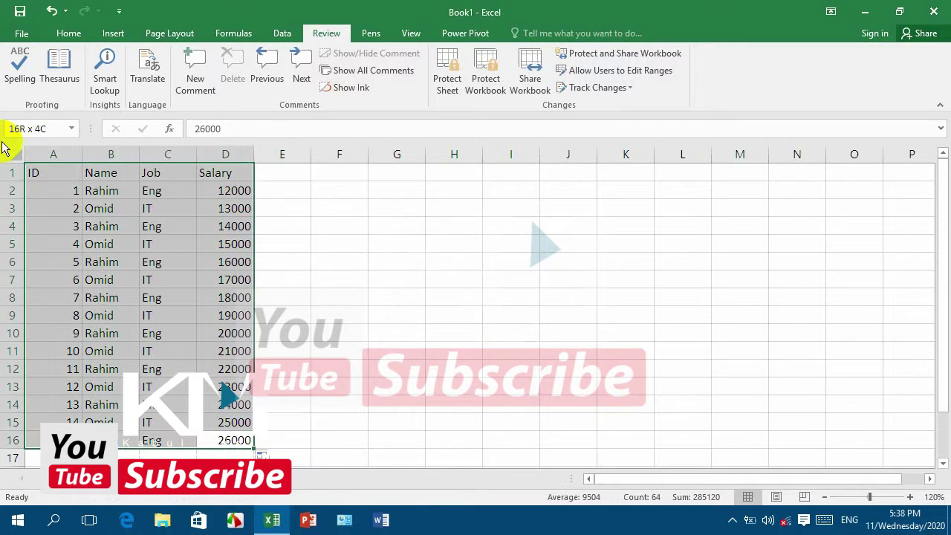
# Step: Paste two copies of the salary table A1:D16 at F1 and L1
pyautogui.click(825, 496)
pyautogui.hotkey('ctrl', 'c')
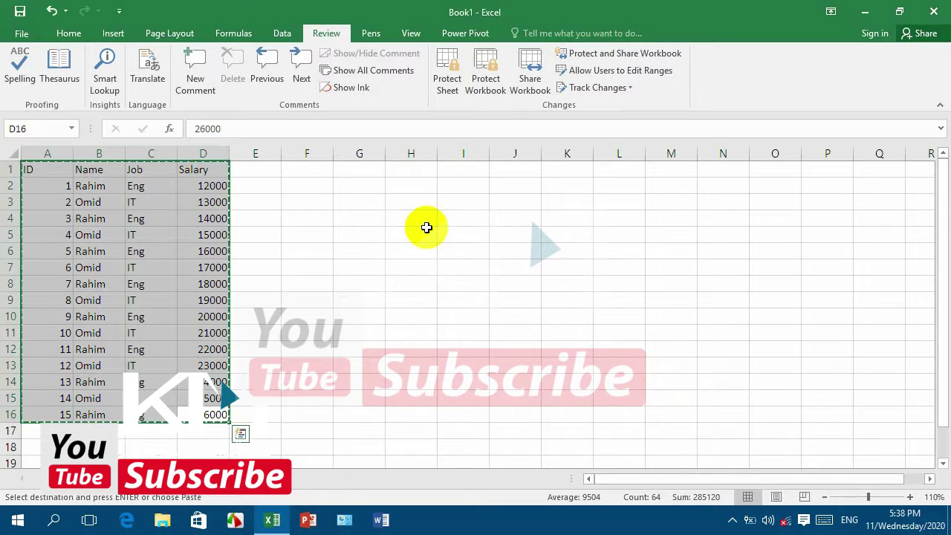
pyautogui.click(319, 168)
pyautogui.hotkey('ctrl', 'v')
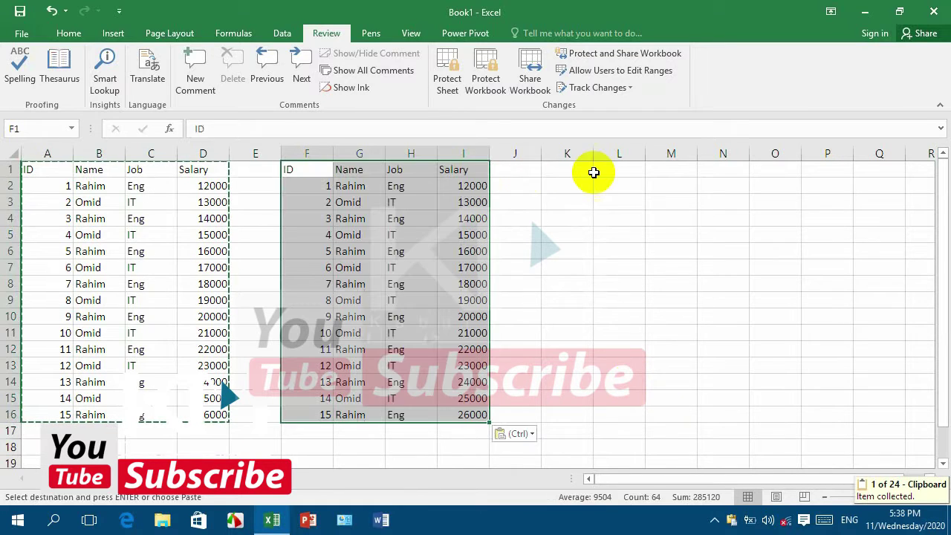
pyautogui.click(616, 169)
pyautogui.hotkey('ctrl', 'v')
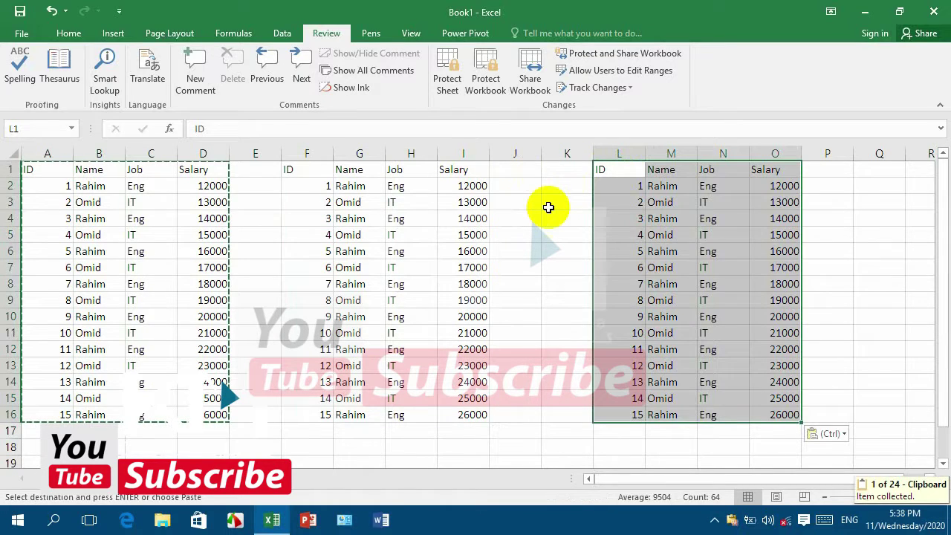
# Step: Clear the leftover copy marquee and select Job cell C6
pyautogui.click(533, 210)
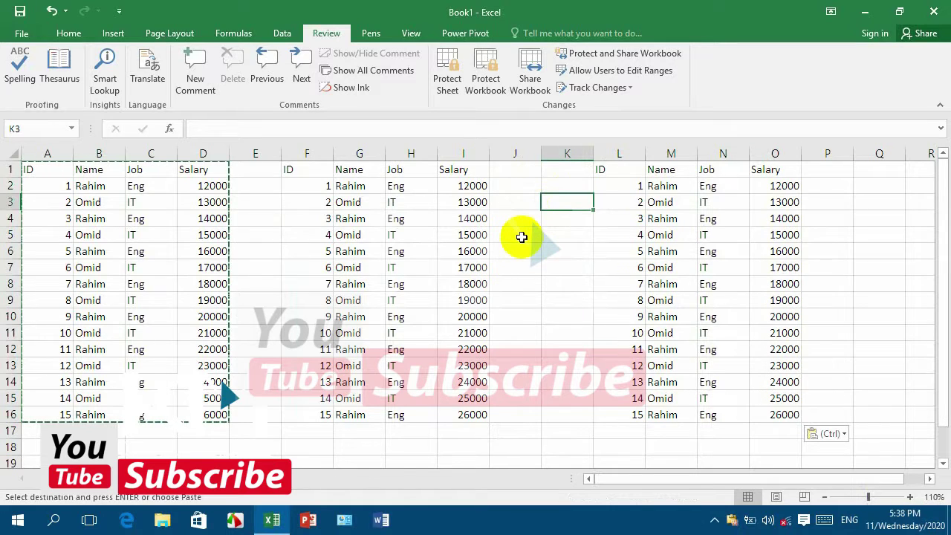
pyautogui.click(521, 237)
pyautogui.doubleClick(522, 236)
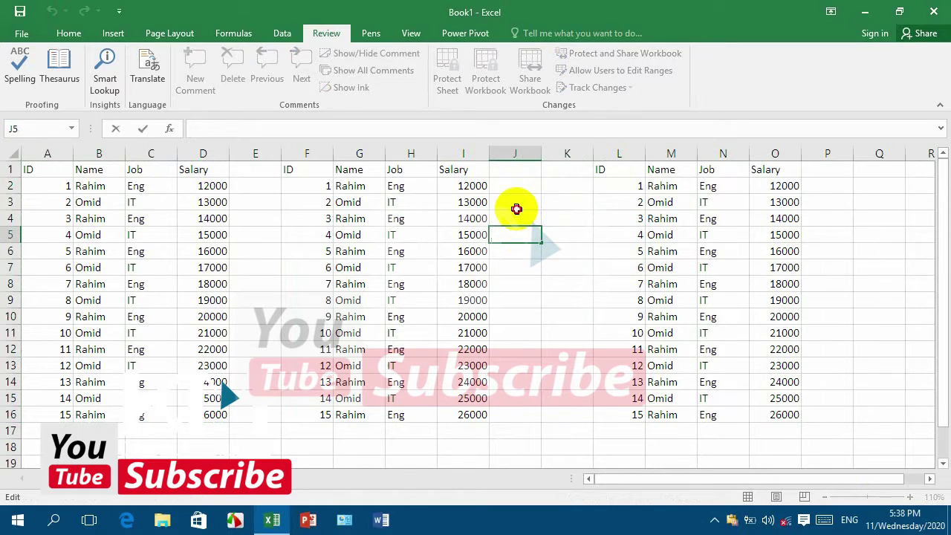
pyautogui.click(516, 209)
pyautogui.click(163, 261)
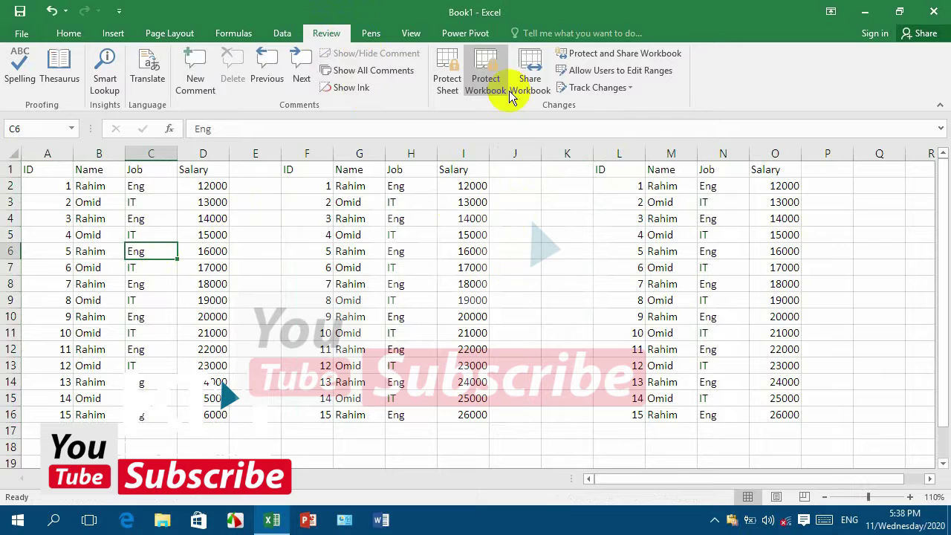
# Step: Add editable range Range1 covering A1:D16, protected by a password
pyautogui.click(598, 70)
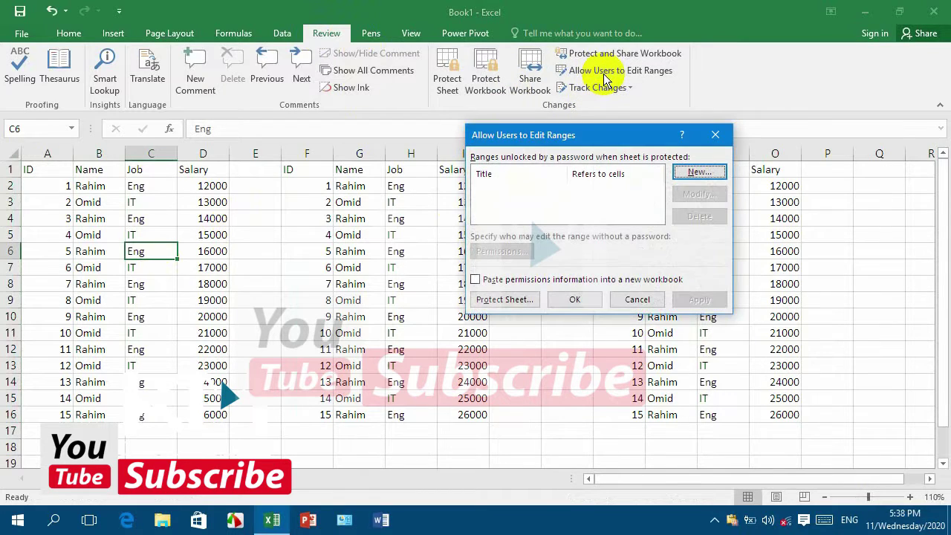
pyautogui.click(699, 172)
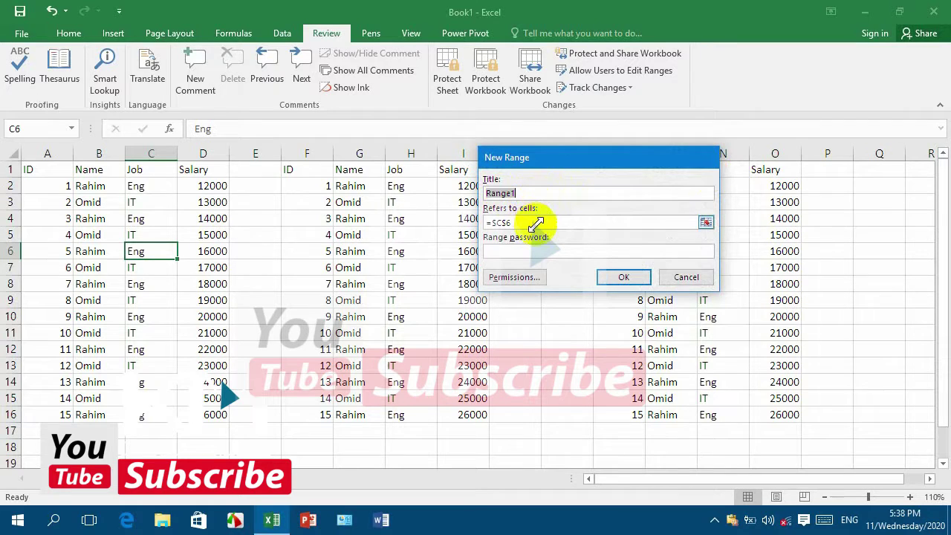
pyautogui.click(531, 223)
pyautogui.write('=D16')
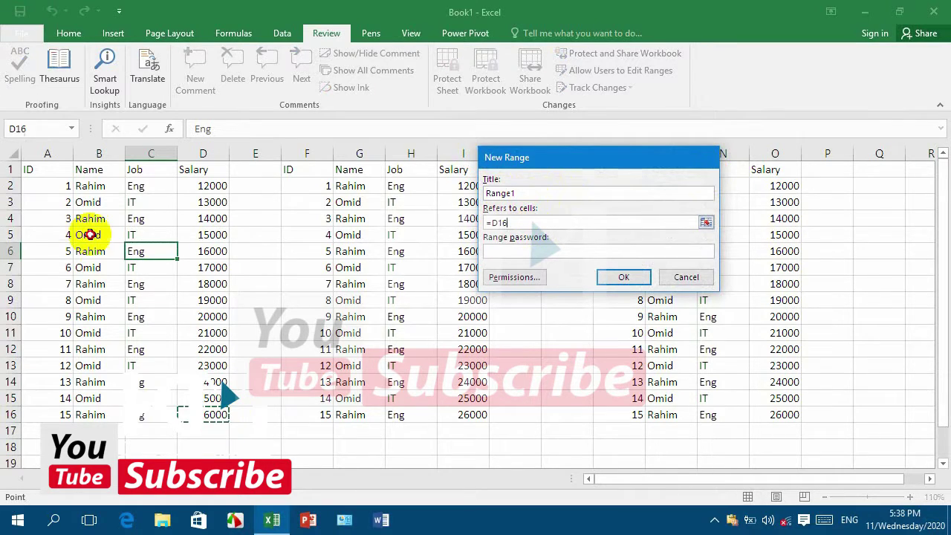
pyautogui.moveTo(223, 416); pyautogui.dragTo(30, 170)
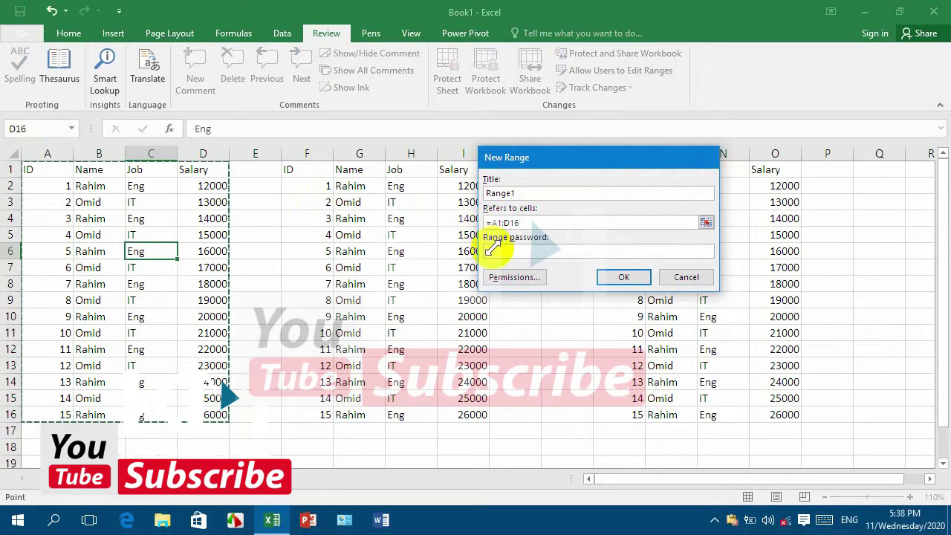
pyautogui.click(492, 250)
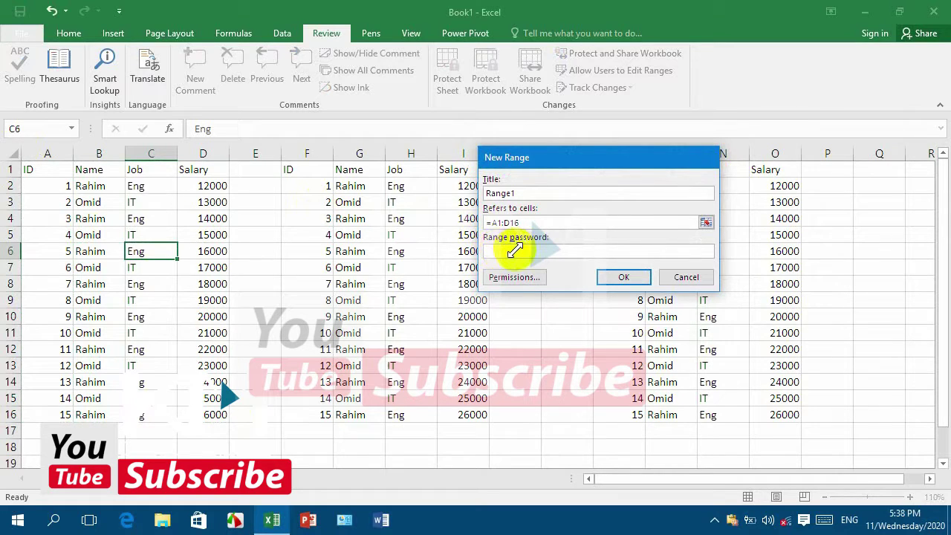
pyautogui.write('1')
pyautogui.click(609, 278)
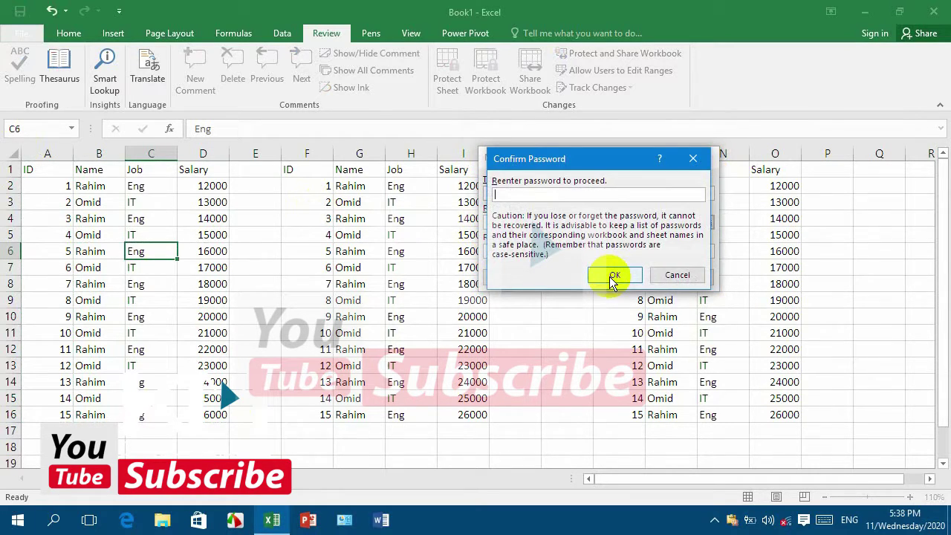
pyautogui.write('1')
pyautogui.click(608, 274)
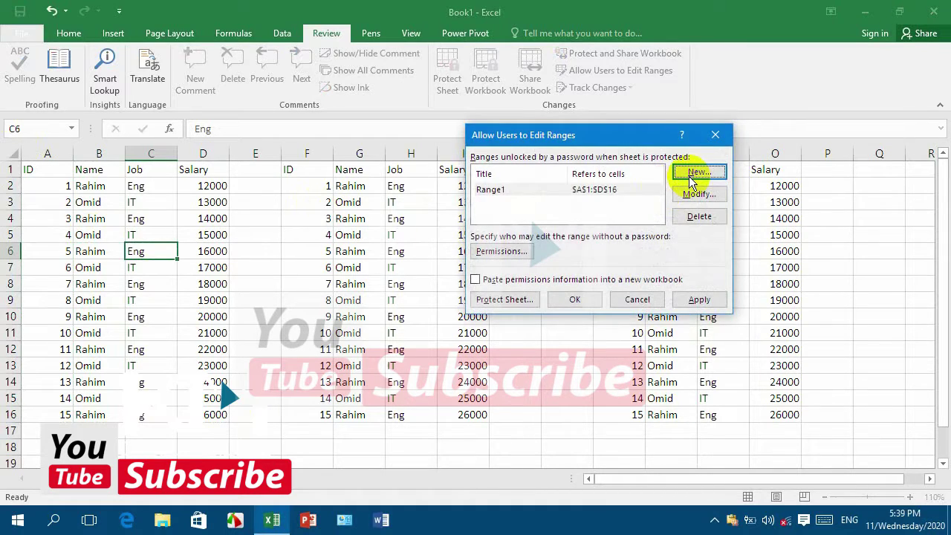
# Step: Add editable range Range2 covering F1:I16 with its own password
pyautogui.click(691, 182)
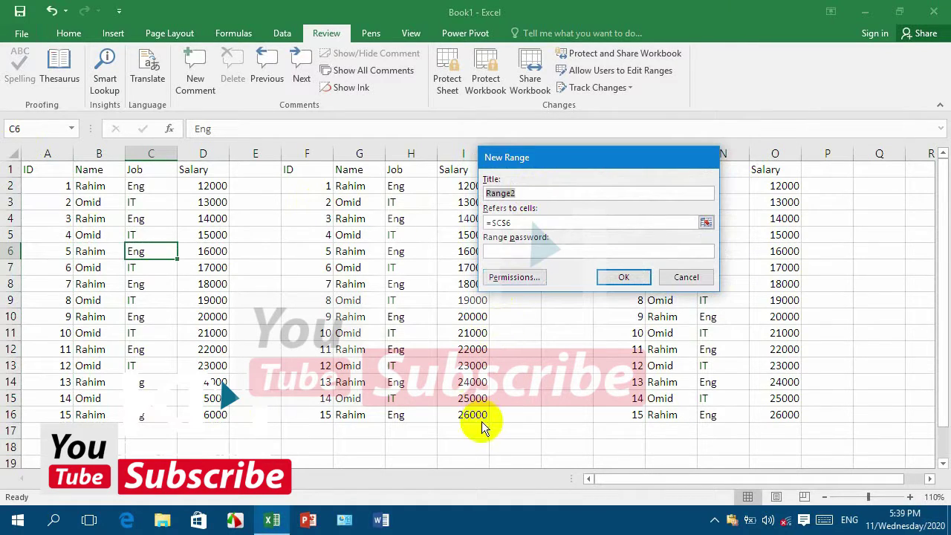
pyautogui.click(521, 223)
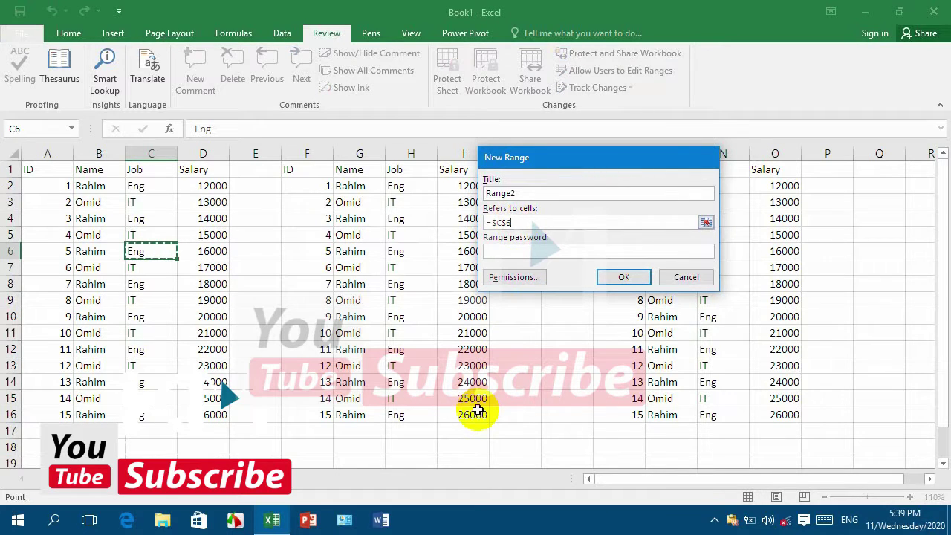
pyautogui.moveTo(473, 415); pyautogui.dragTo(312, 170)
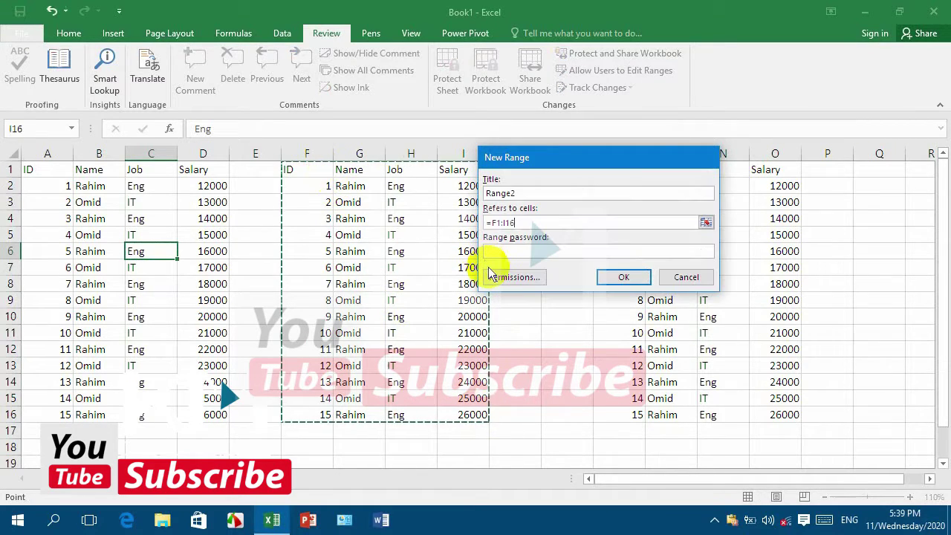
pyautogui.click(515, 251)
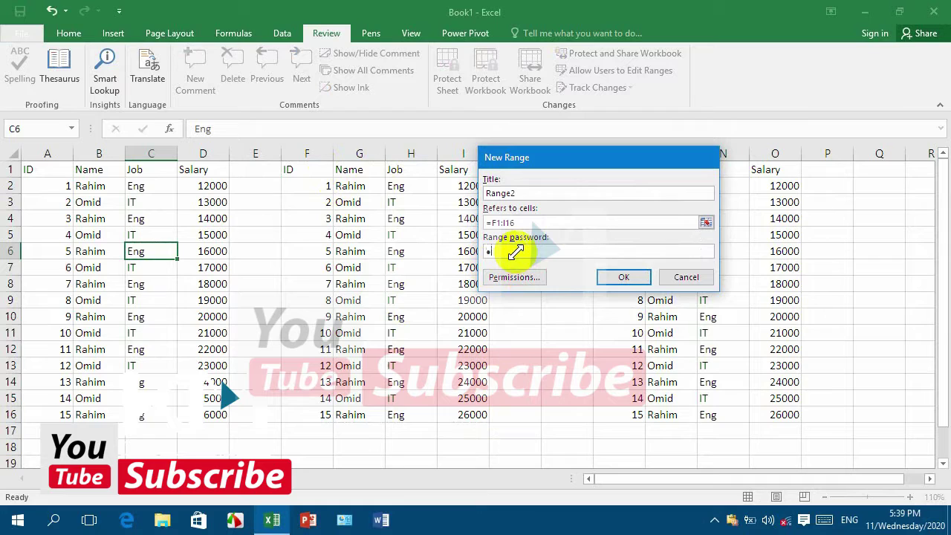
pyautogui.click(624, 276)
pyautogui.write('1')
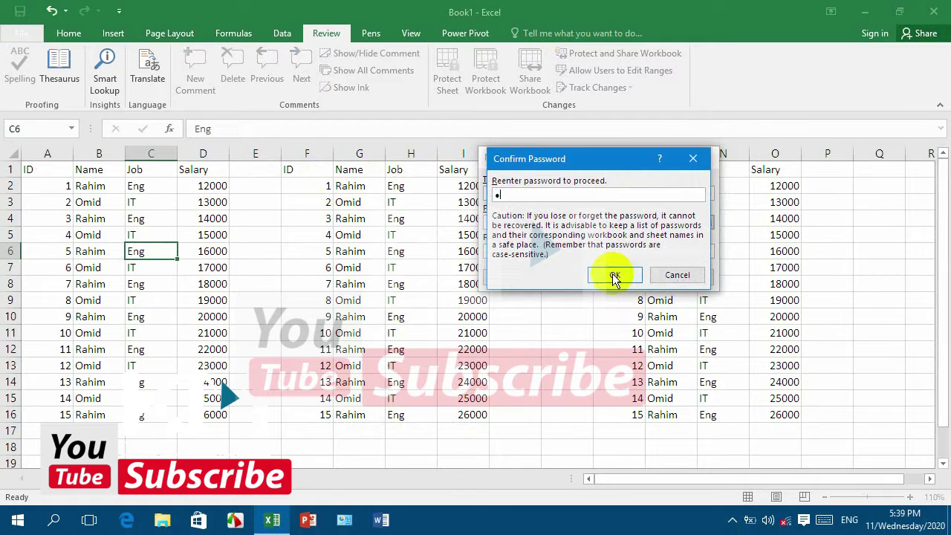
pyautogui.click(614, 277)
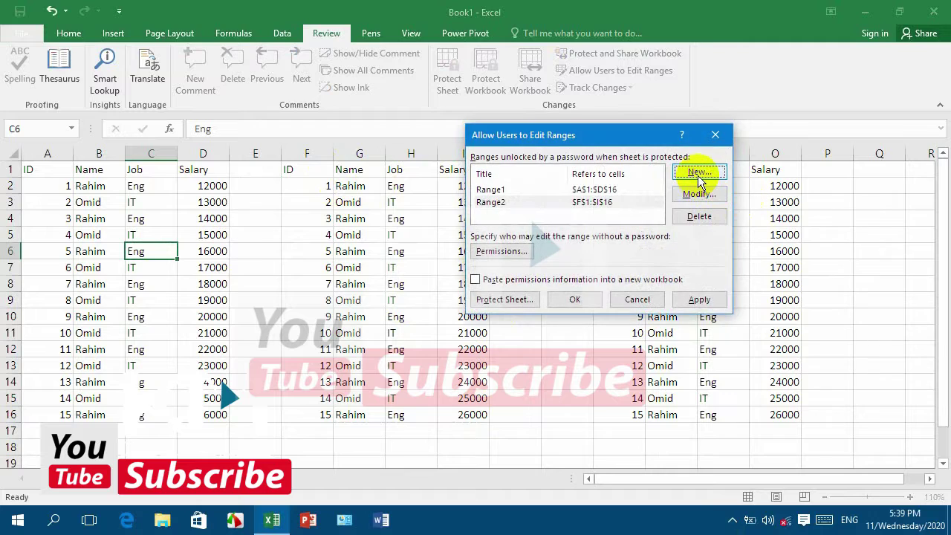
pyautogui.click(701, 176)
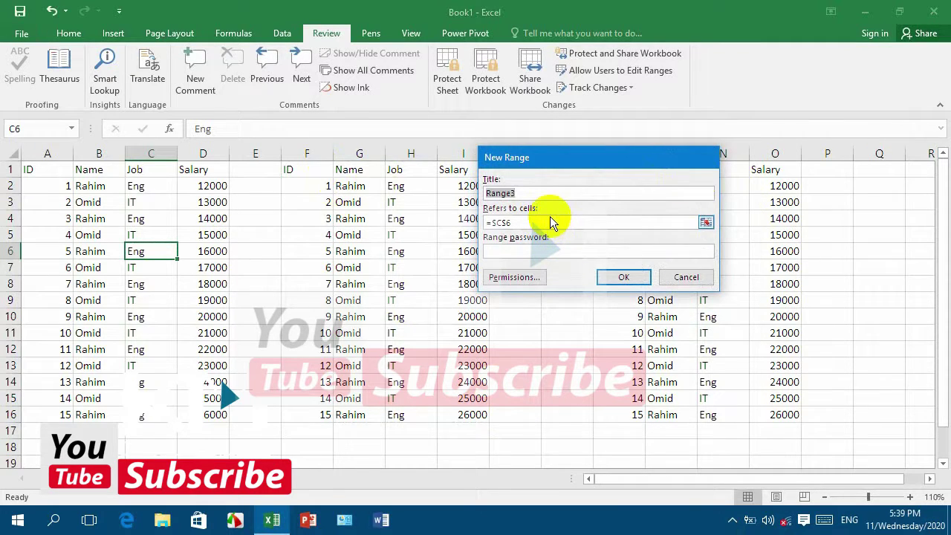
# Step: Set Range3 to cells L1:O16, give it a confirmed password, and return to the ranges list
pyautogui.click(552, 222)
pyautogui.moveTo(790, 414); pyautogui.dragTo(631, 160)
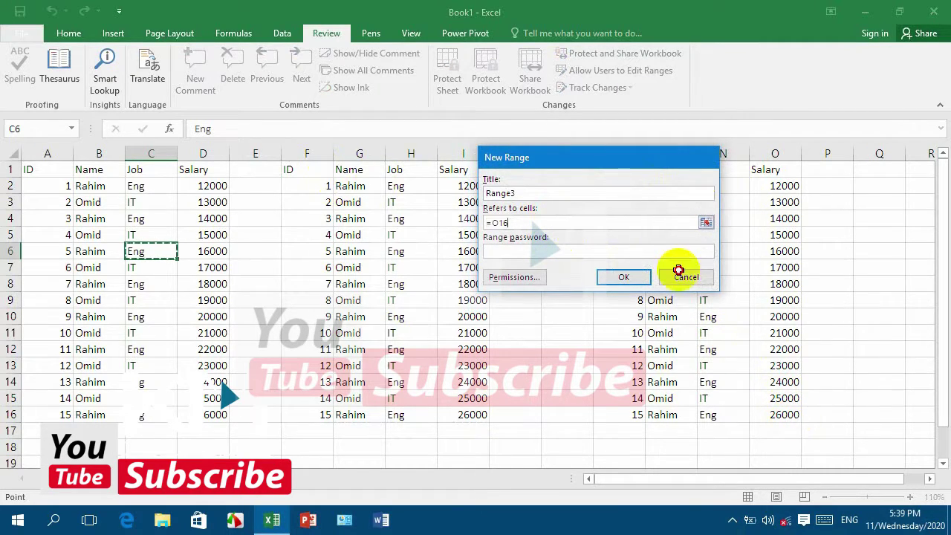
pyautogui.click(492, 251)
pyautogui.write('1')
pyautogui.click(613, 278)
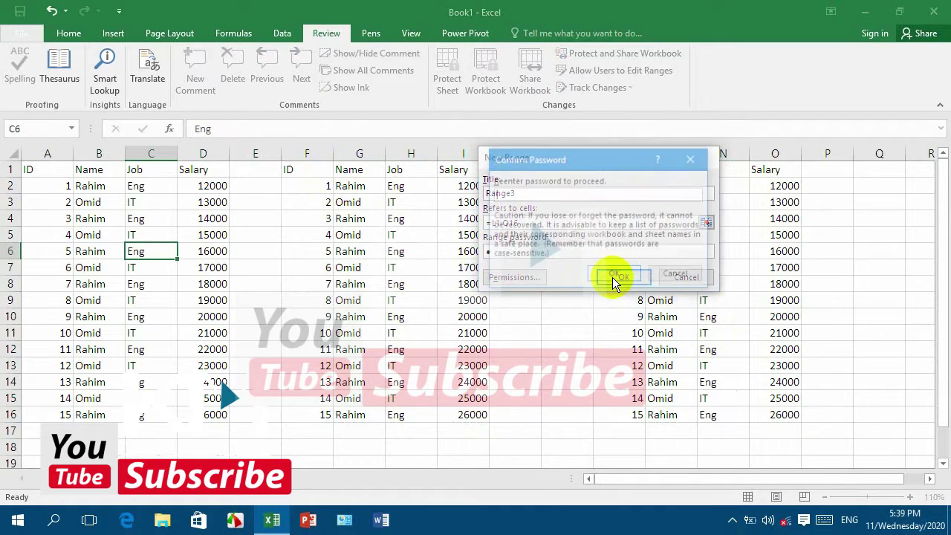
pyautogui.write('1')
pyautogui.click(614, 277)
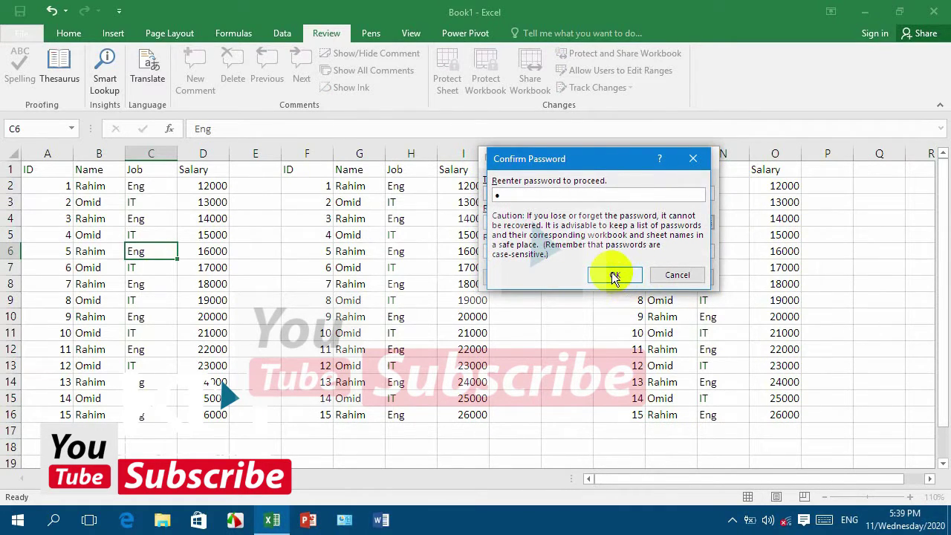
pyautogui.click(614, 276)
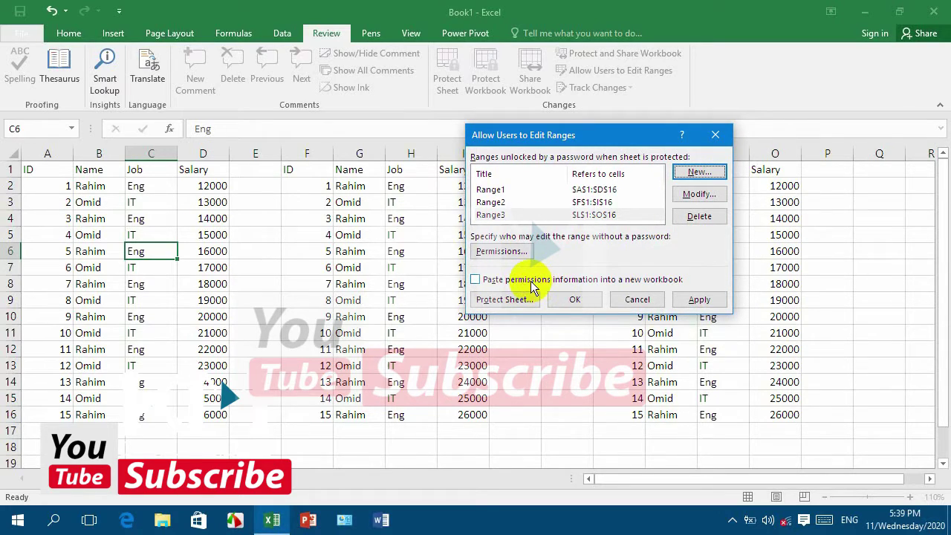
# Step: Protect the sheet with a confirmed sheet password
pyautogui.click(515, 296)
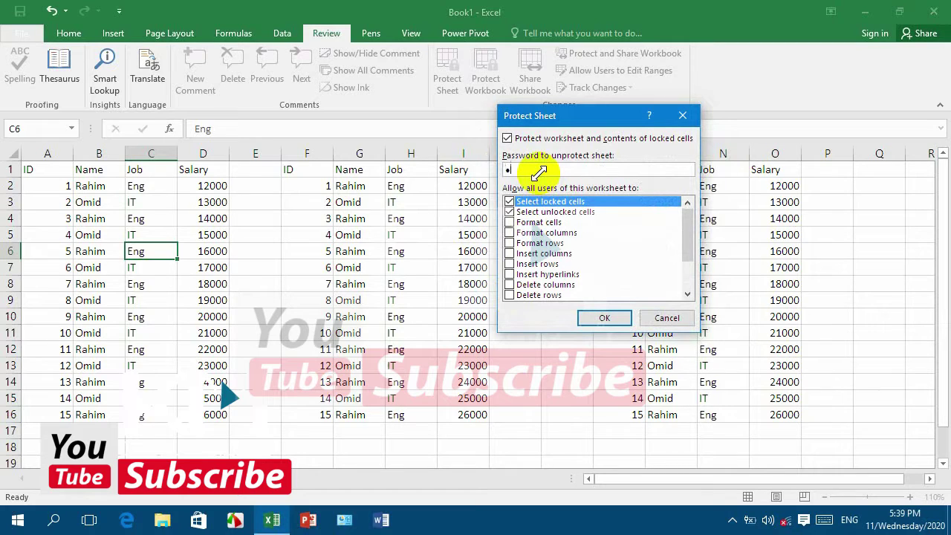
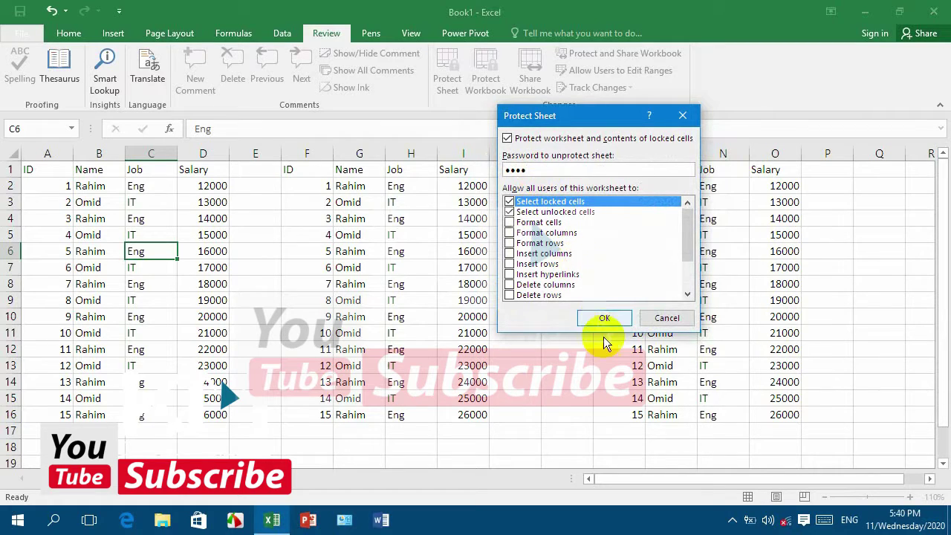
pyautogui.click(603, 321)
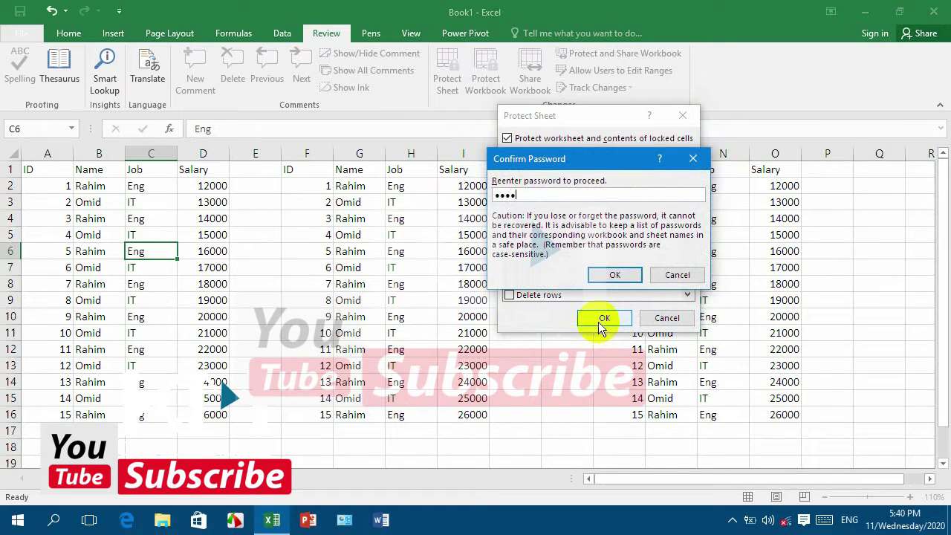
pyautogui.click(617, 274)
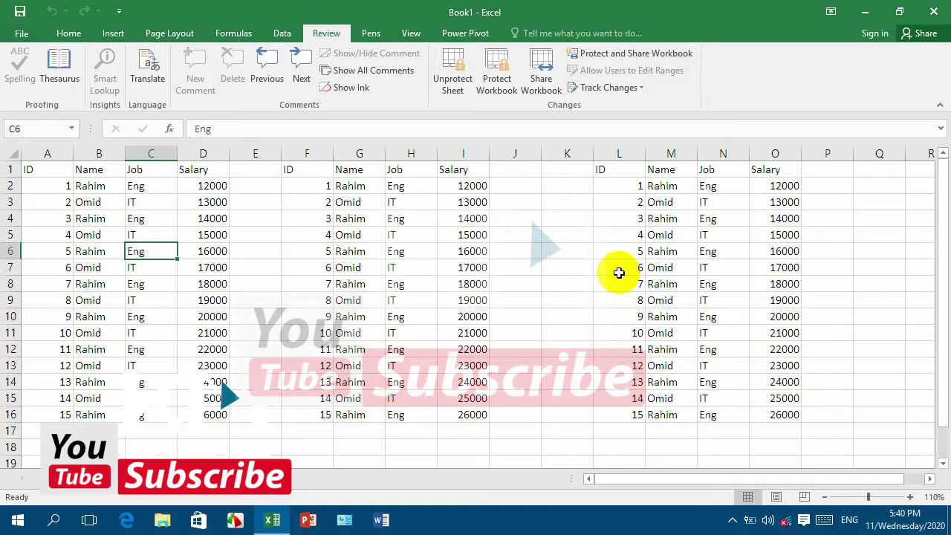
# Step: Test cells C7, H8 and N8, each prompting for its range password, then cancel
pyautogui.click(568, 266)
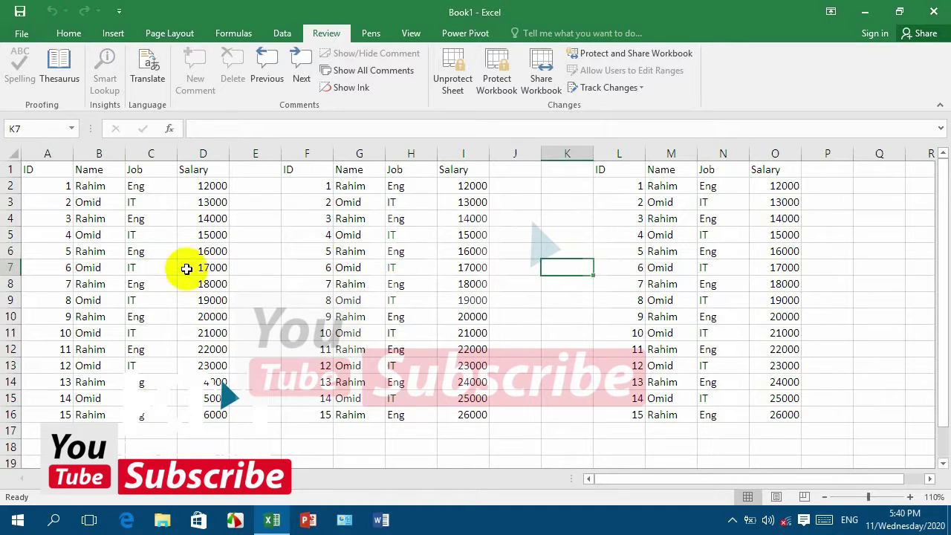
pyautogui.click(158, 270)
pyautogui.doubleClick(158, 270)
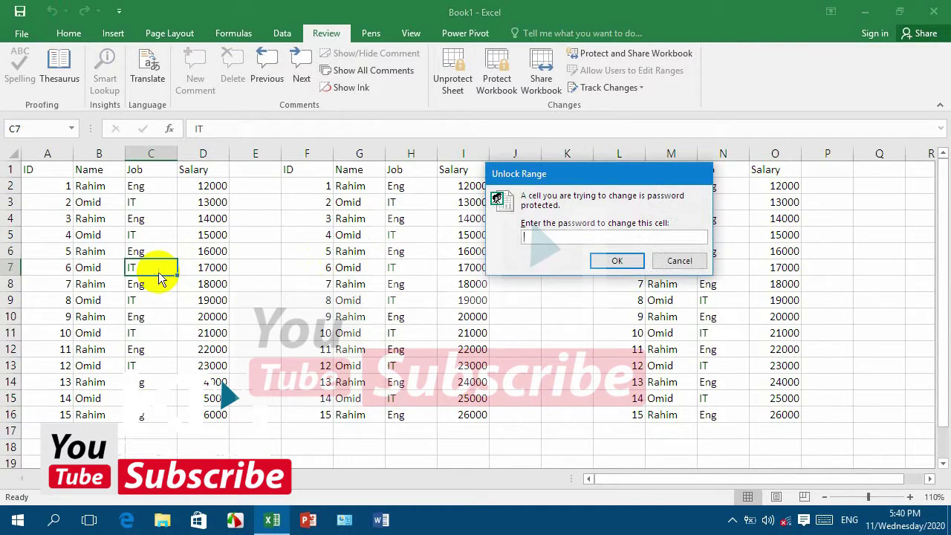
pyautogui.click(676, 262)
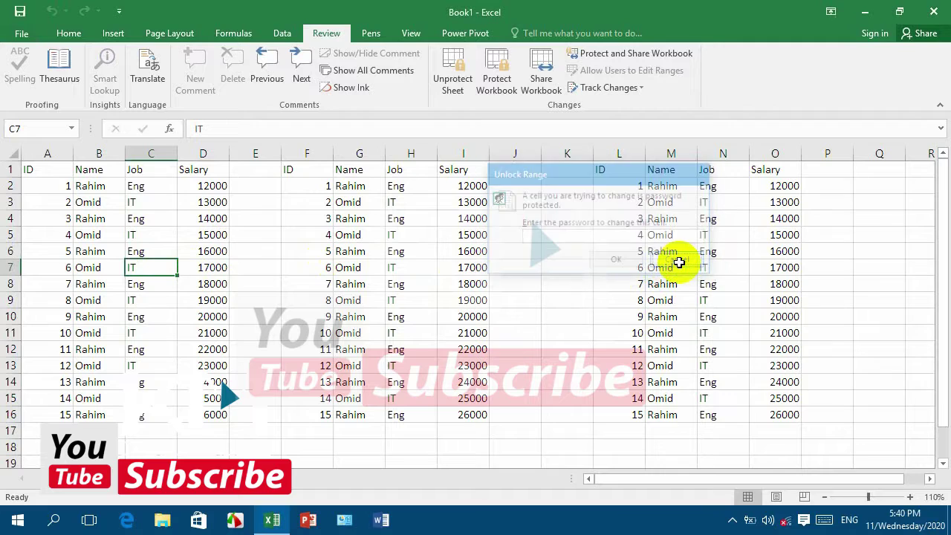
pyautogui.click(398, 290)
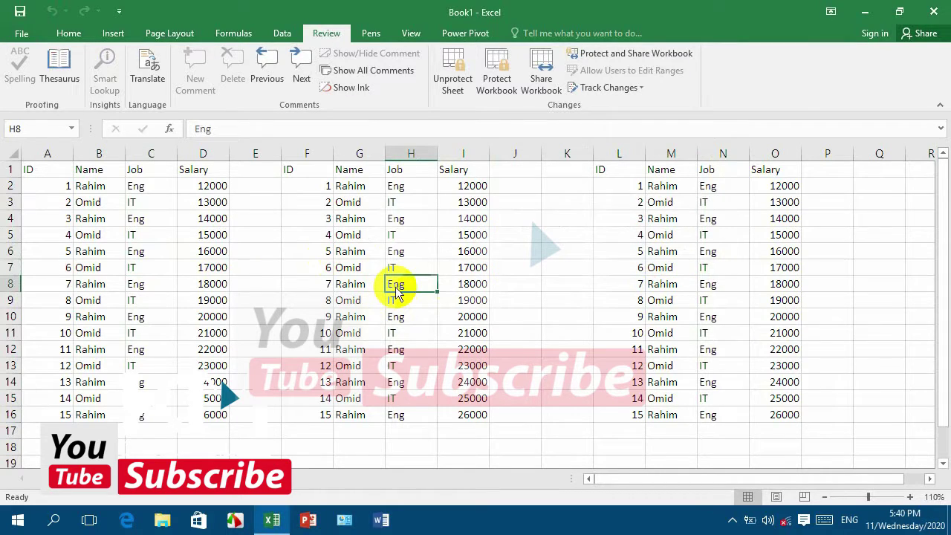
pyautogui.doubleClick(397, 291)
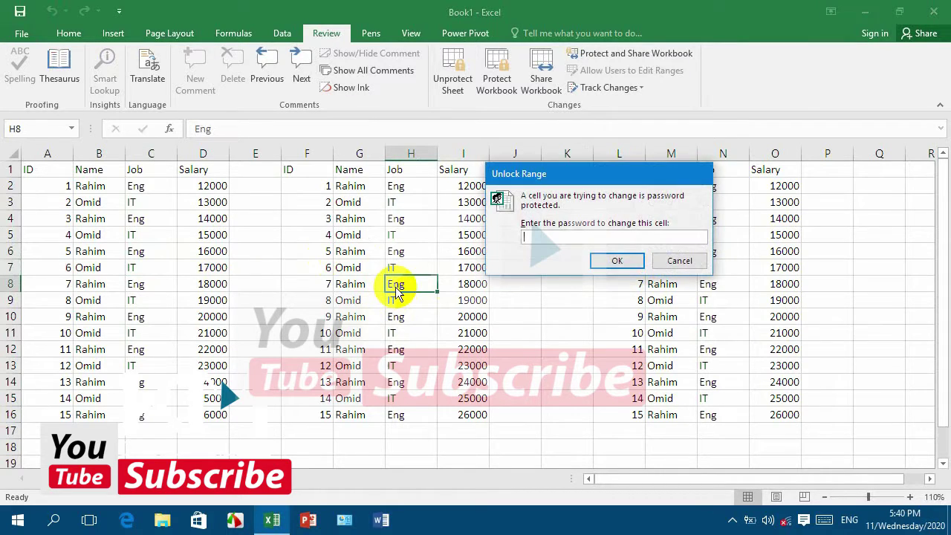
pyautogui.click(679, 265)
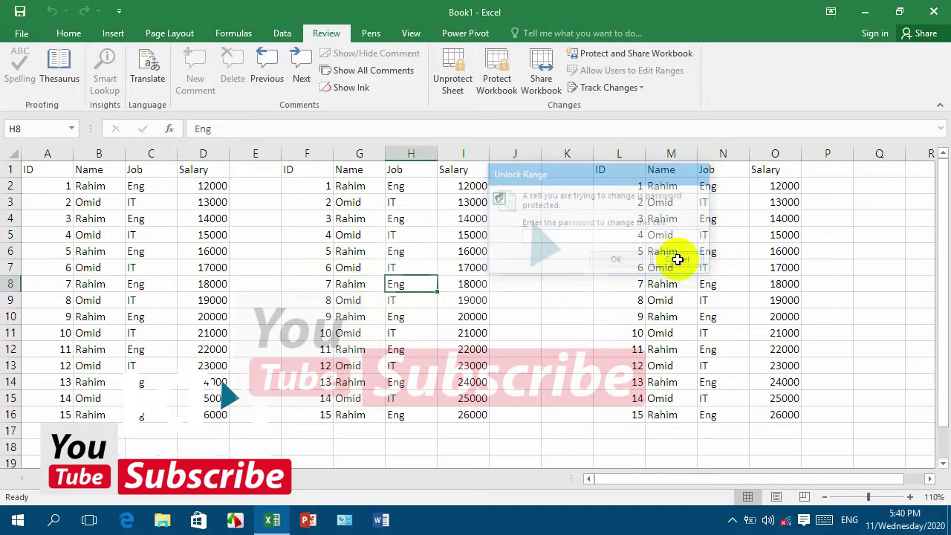
pyautogui.click(740, 288)
pyautogui.doubleClick(741, 290)
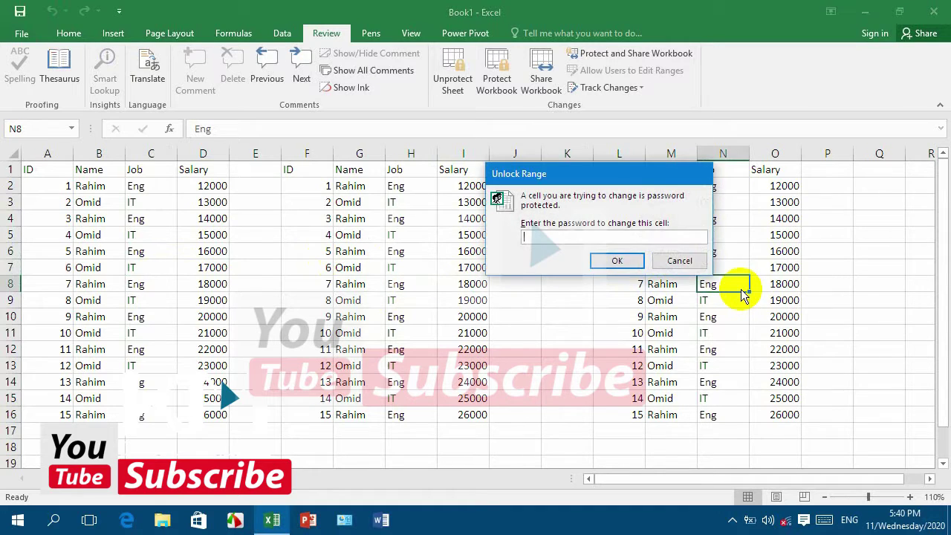
pyautogui.click(677, 262)
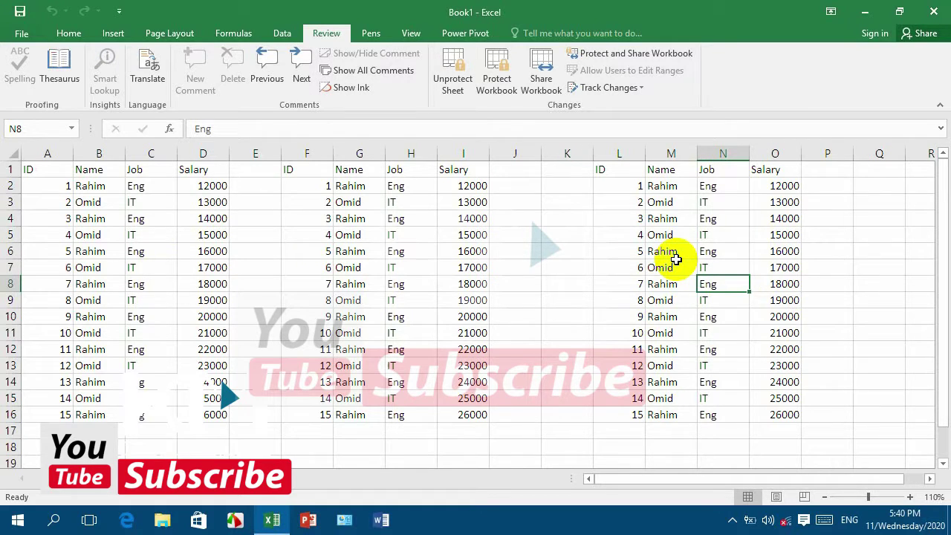
# Step: Confirm empty cell K9 refuses edits, then try editing C8 in the first table
pyautogui.click(565, 305)
pyautogui.doubleClick(565, 304)
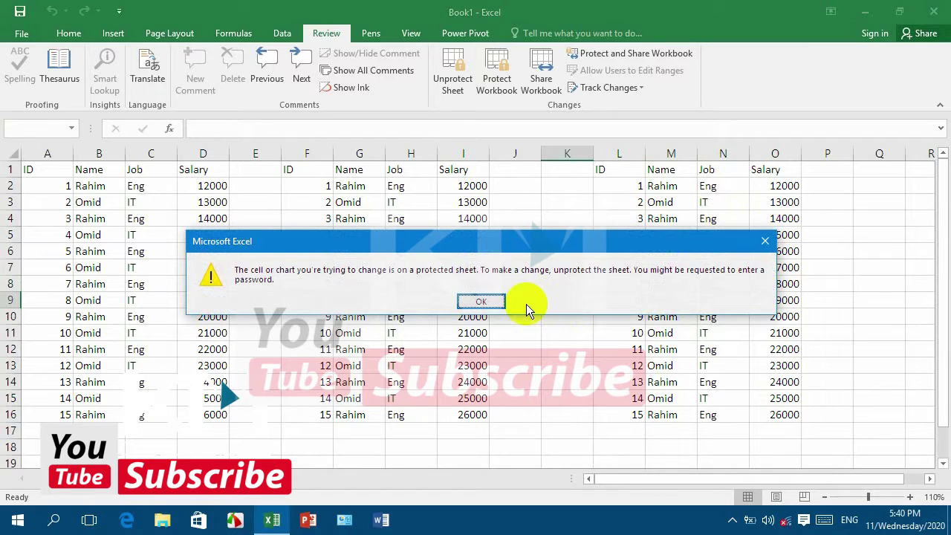
pyautogui.click(481, 301)
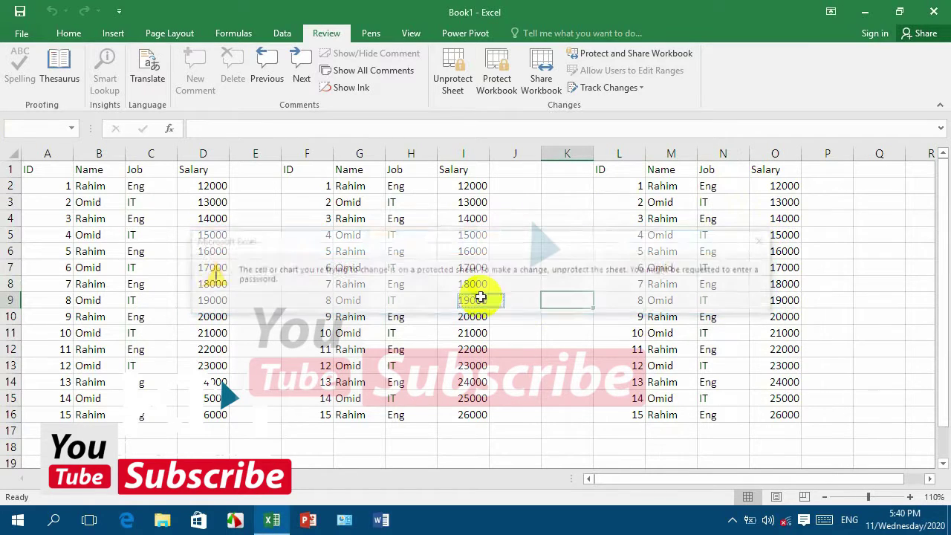
pyautogui.click(156, 282)
pyautogui.doubleClick(153, 288)
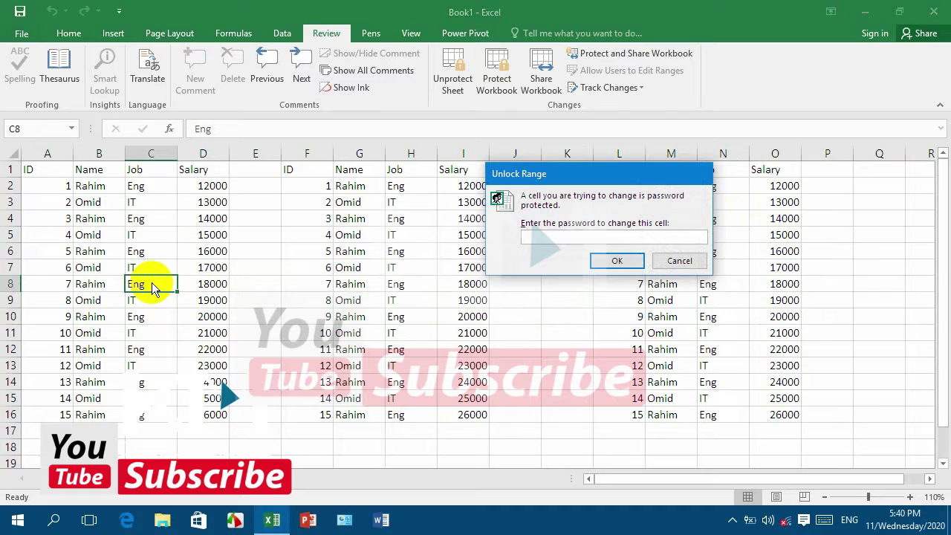
# Step: Dismiss the password prompt, reopen Book1 from the desktop, and show the Review tab
pyautogui.press('Escape')
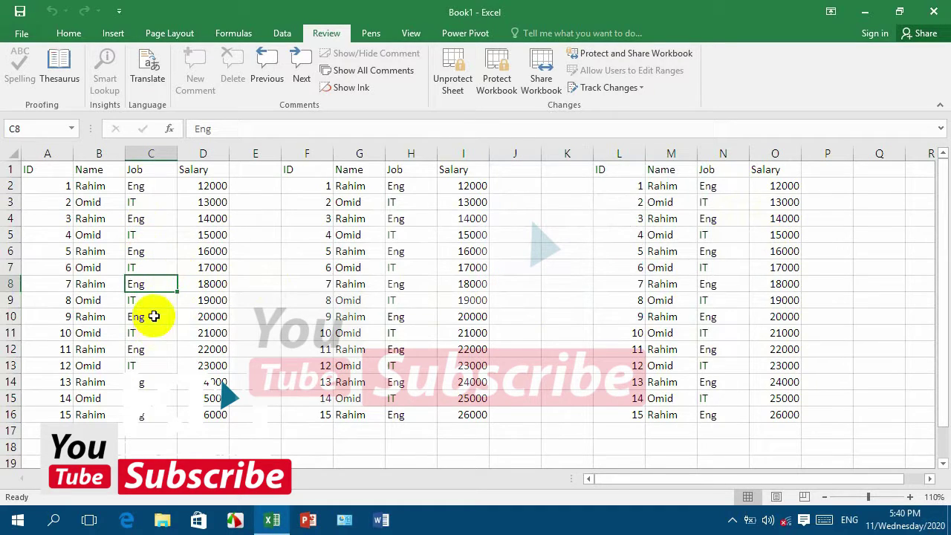
pyautogui.click(146, 380)
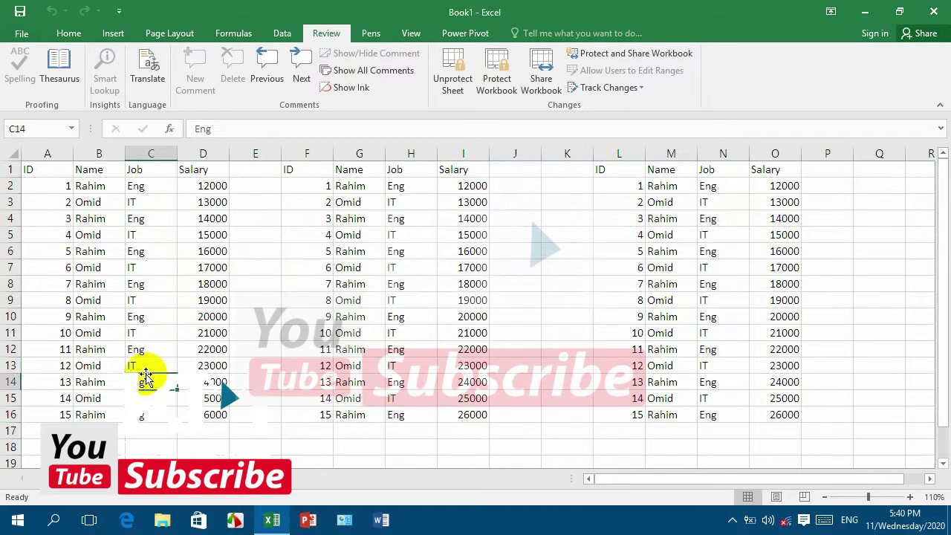
pyautogui.write('Doc')
pyautogui.click(141, 367)
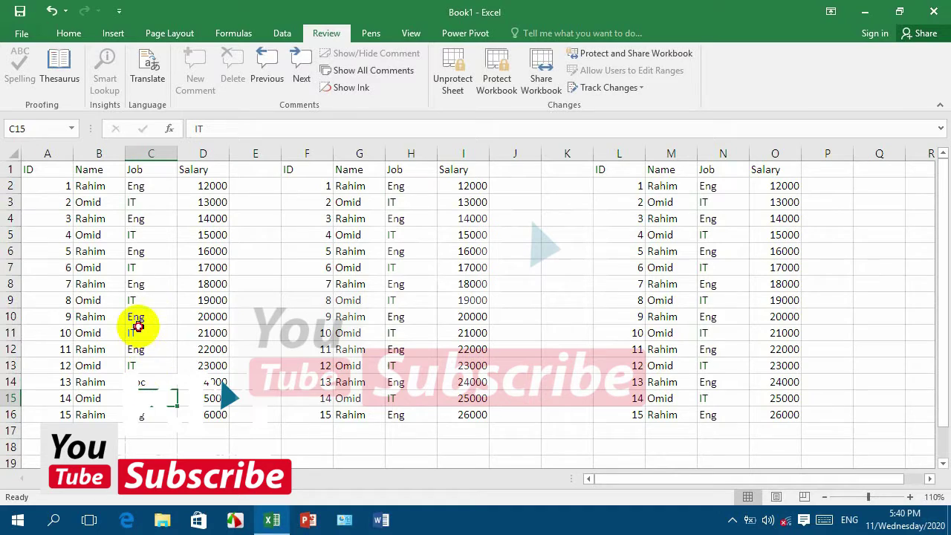
pyautogui.click(138, 332)
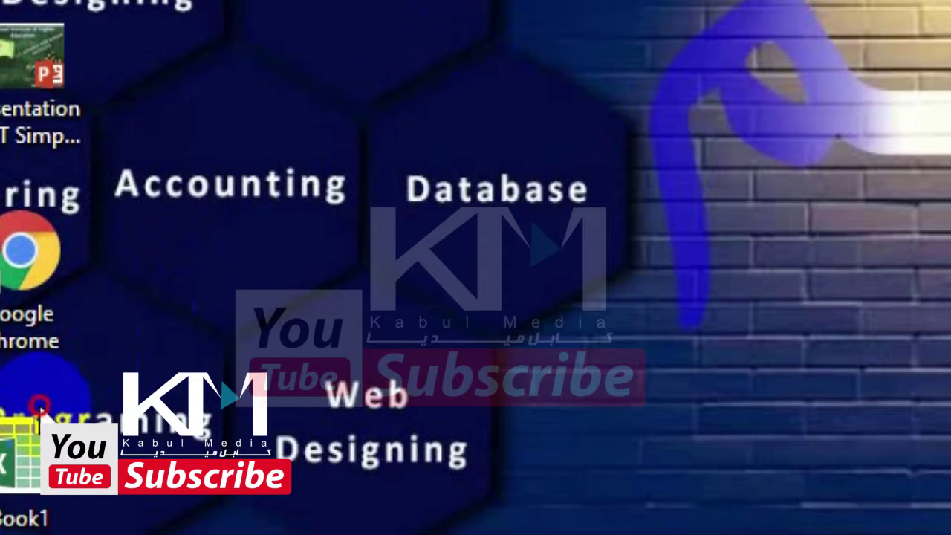
pyautogui.doubleClick(39, 407)
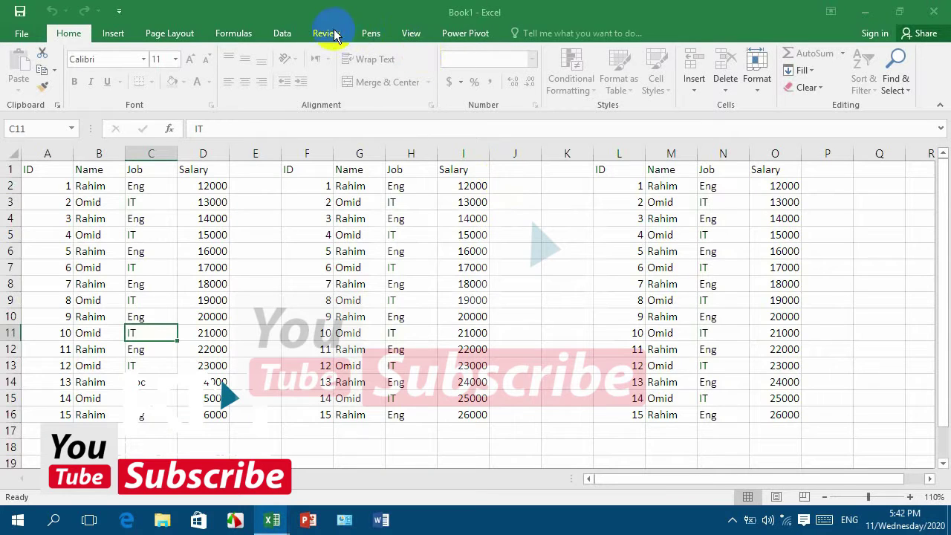
pyautogui.click(325, 35)
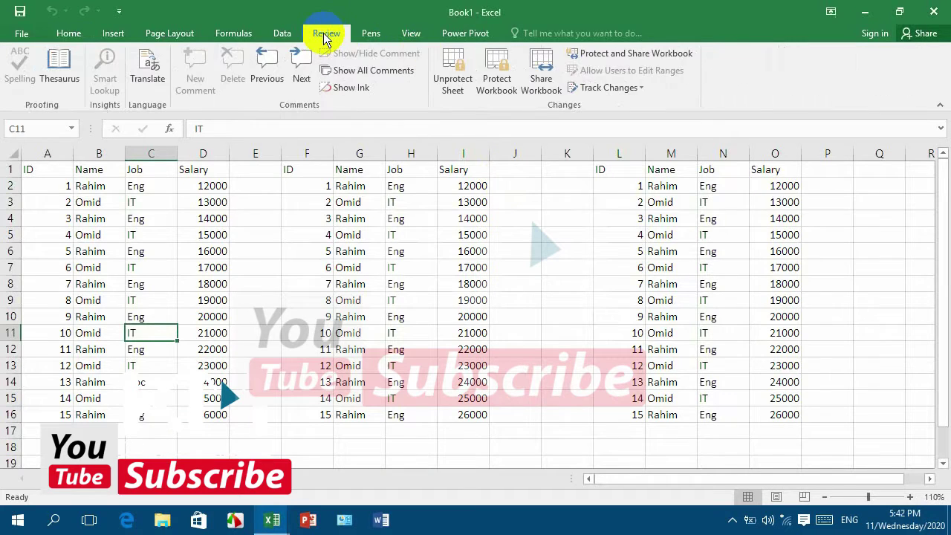
pyautogui.click(341, 269)
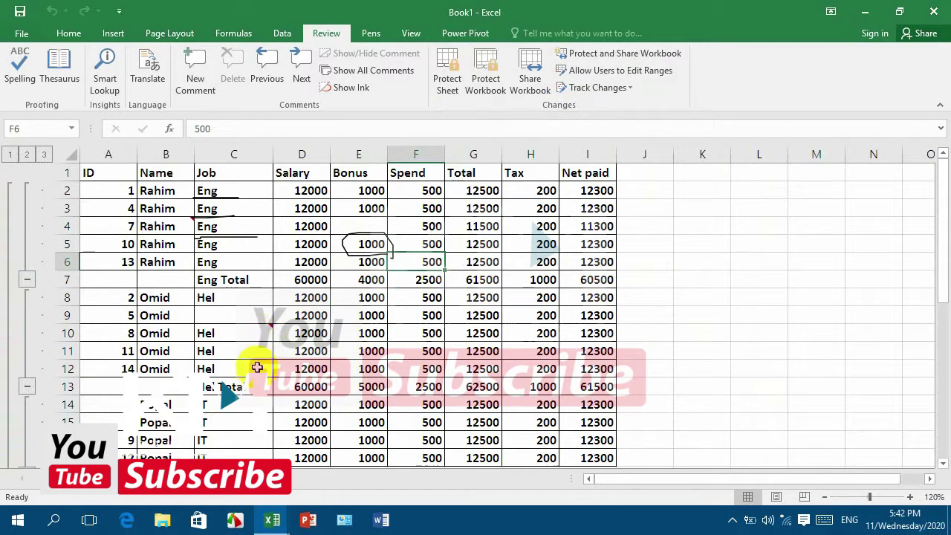
# Step: Fill every cell of B1:H16 with ff at once
pyautogui.click(256, 368)
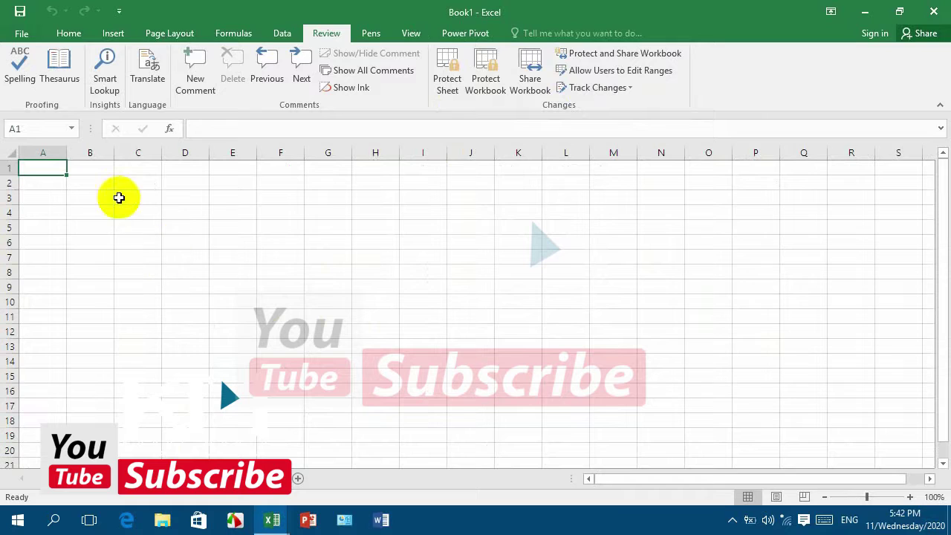
pyautogui.moveTo(89, 167); pyautogui.dragTo(357, 388)
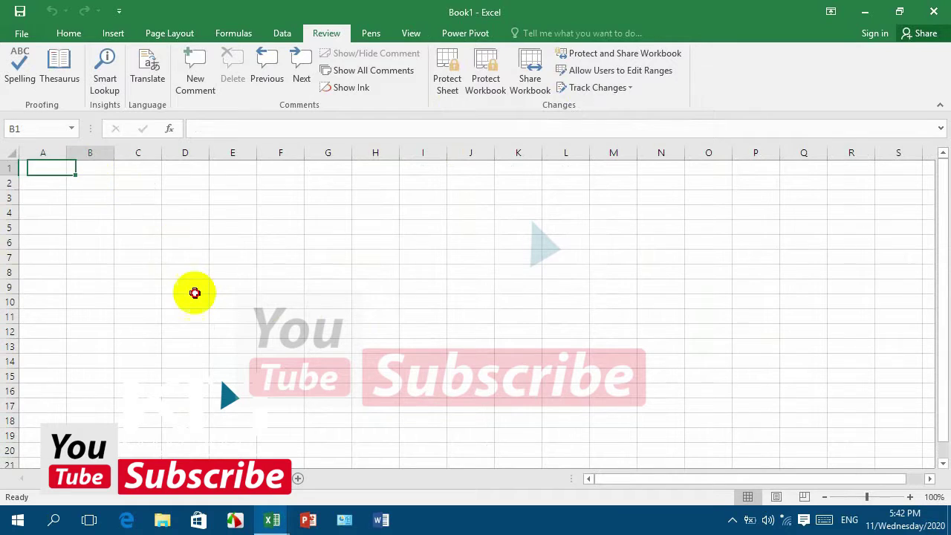
pyautogui.write('f')
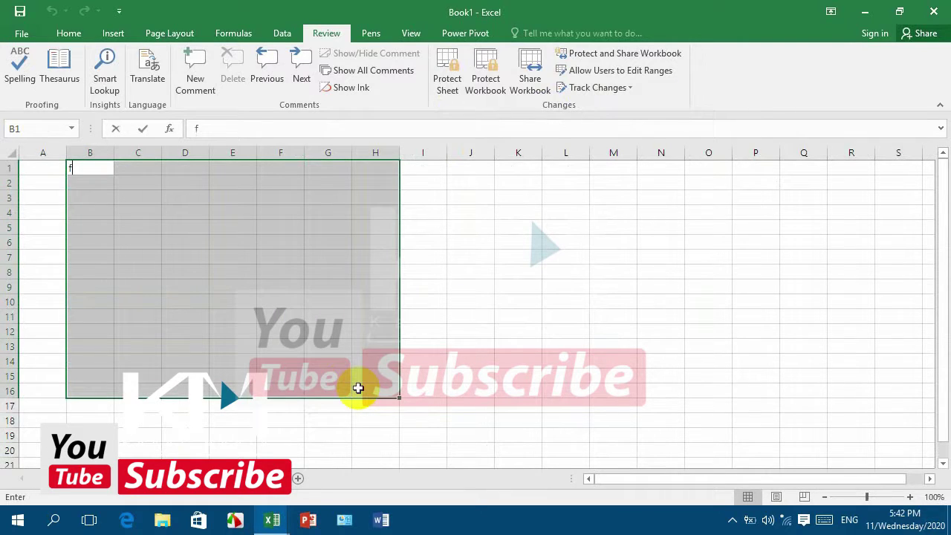
pyautogui.write('f')
pyautogui.hotkey('ctrl', 'Return')
pyautogui.click(279, 257)
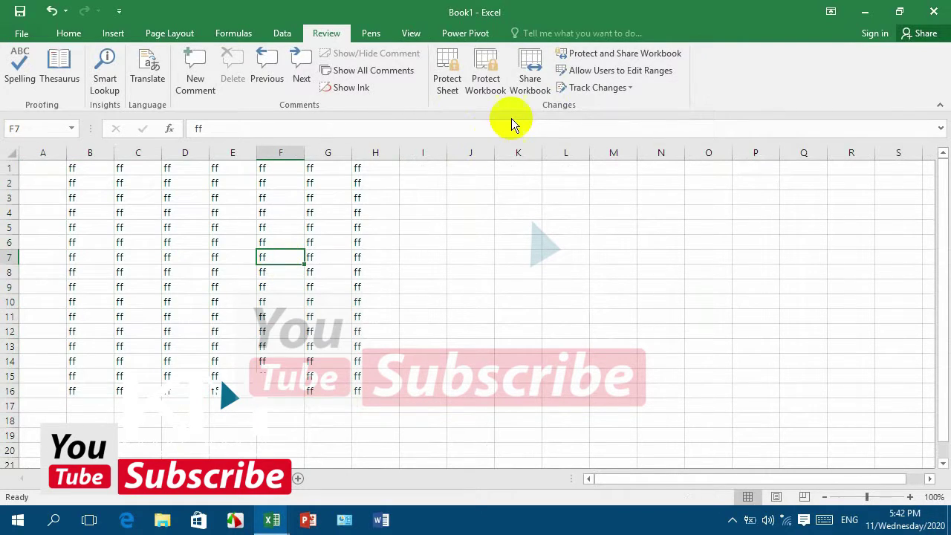
# Step: Turn on Track changes while editing and save Book1 as a shared workbook
pyautogui.click(618, 92)
pyautogui.click(617, 106)
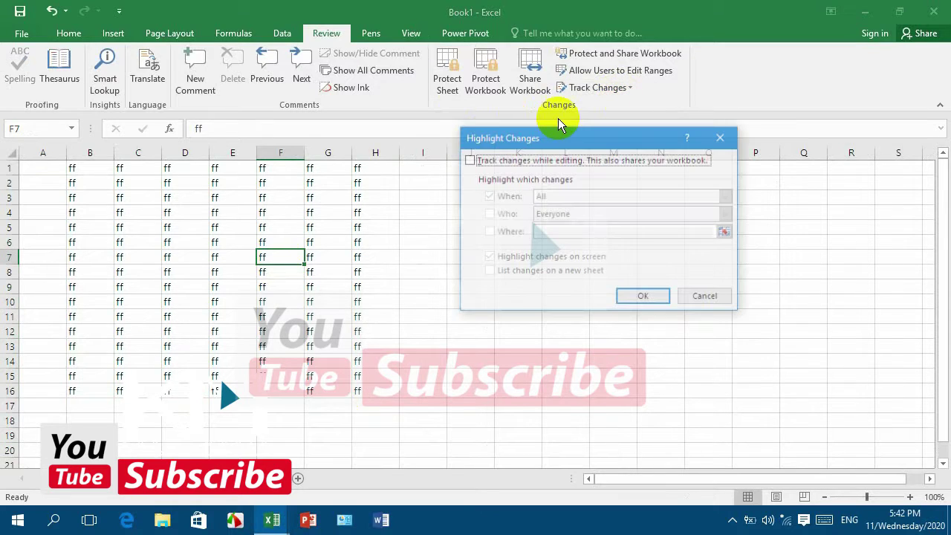
pyautogui.click(468, 159)
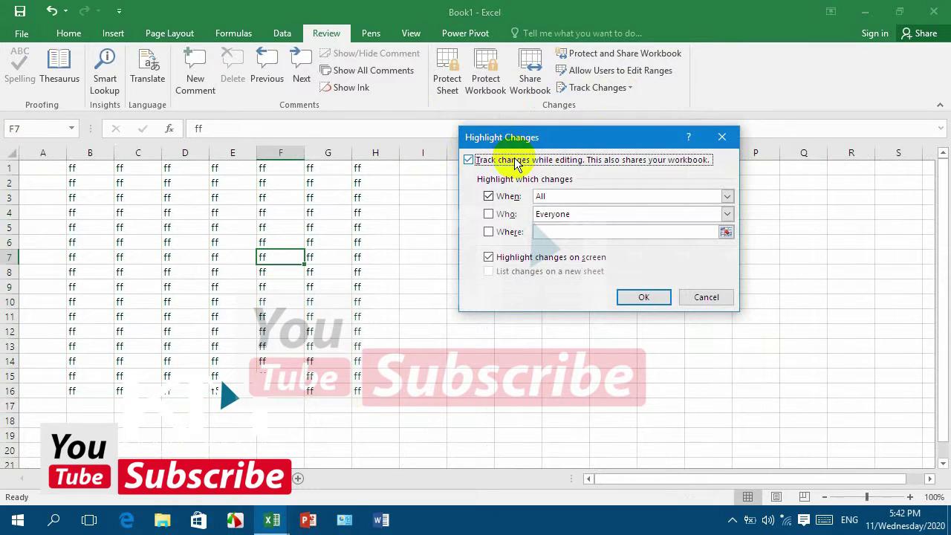
pyautogui.click(644, 303)
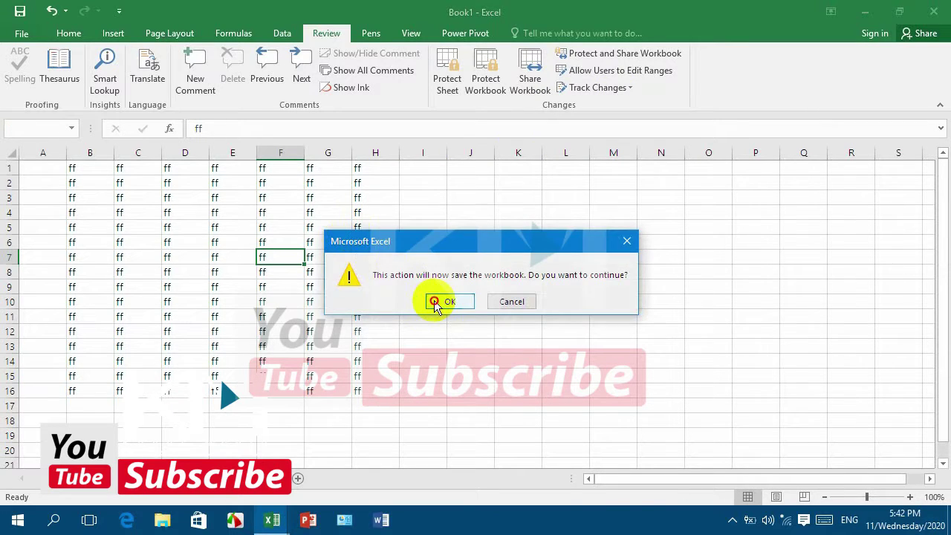
pyautogui.click(434, 299)
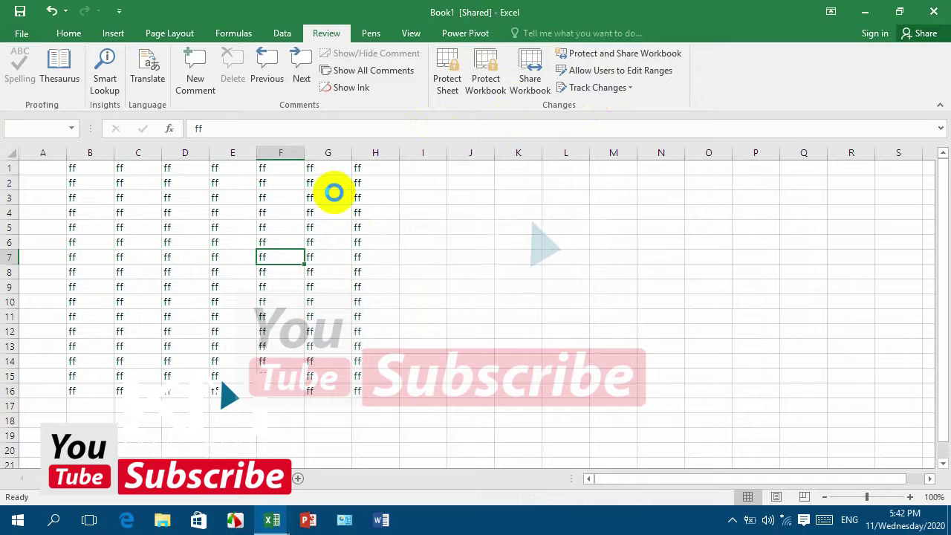
# Step: Clear cells E4 and C10, and change C2 to kk
pyautogui.click(215, 216)
pyautogui.press('Delete')
pyautogui.click(125, 304)
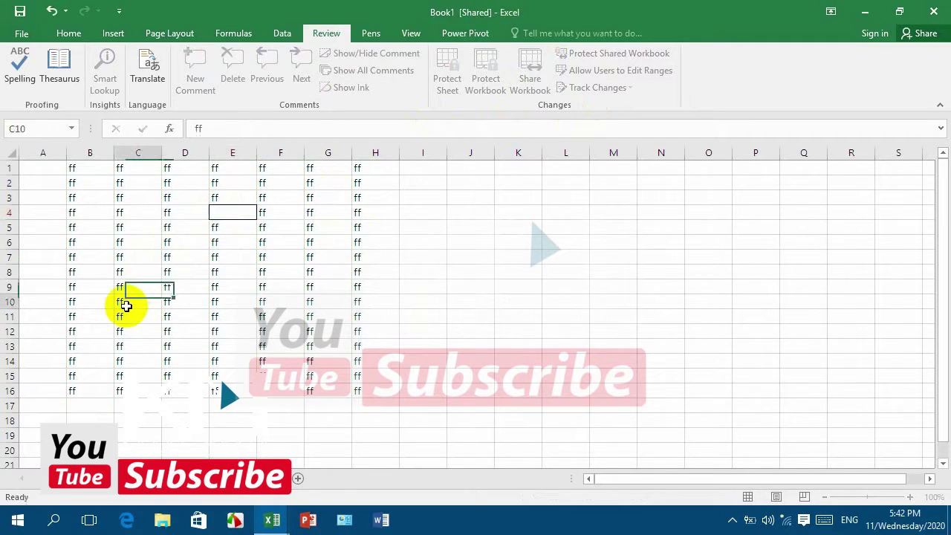
pyautogui.press('Delete')
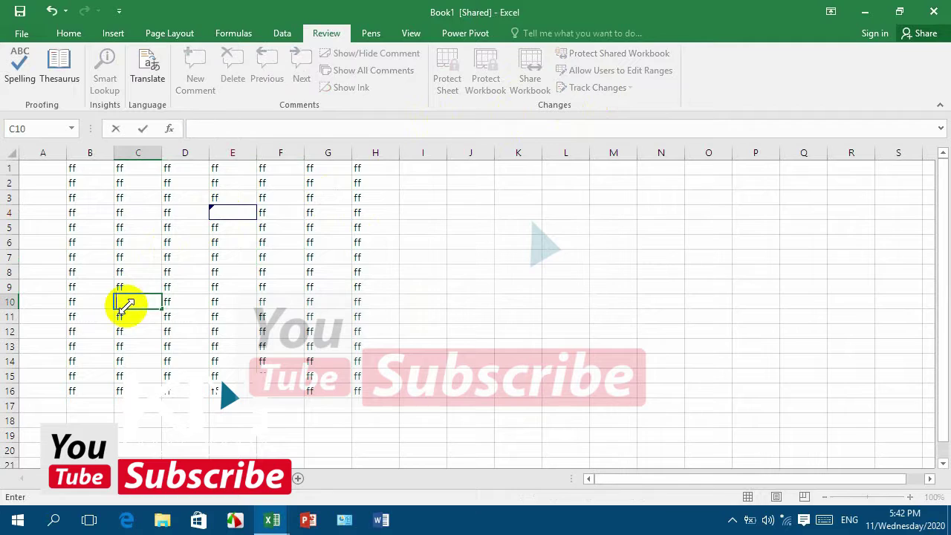
pyautogui.click(119, 198)
pyautogui.click(117, 184)
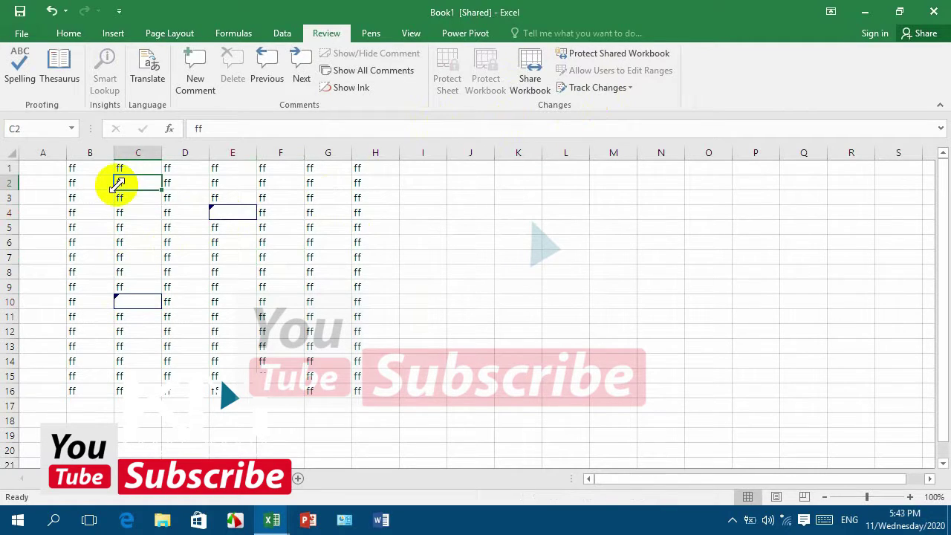
pyautogui.write('kk')
pyautogui.press('Return')
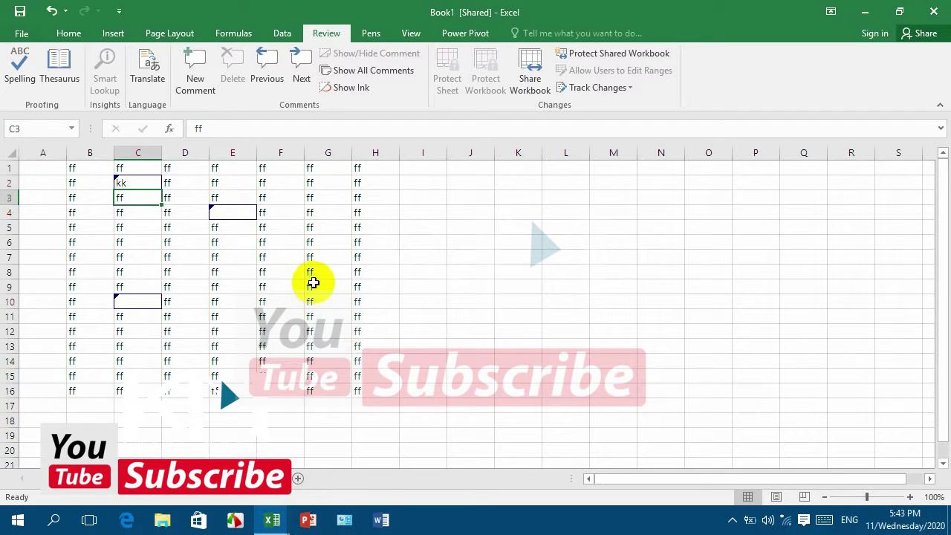
# Step: Save the workbook, review all not-yet-reviewed changes, and reject them all
pyautogui.click(623, 90)
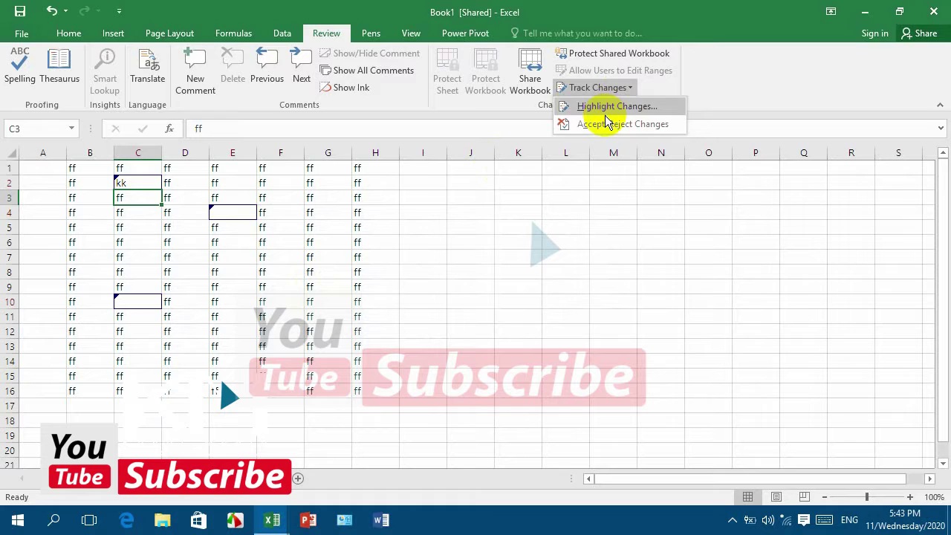
pyautogui.click(611, 124)
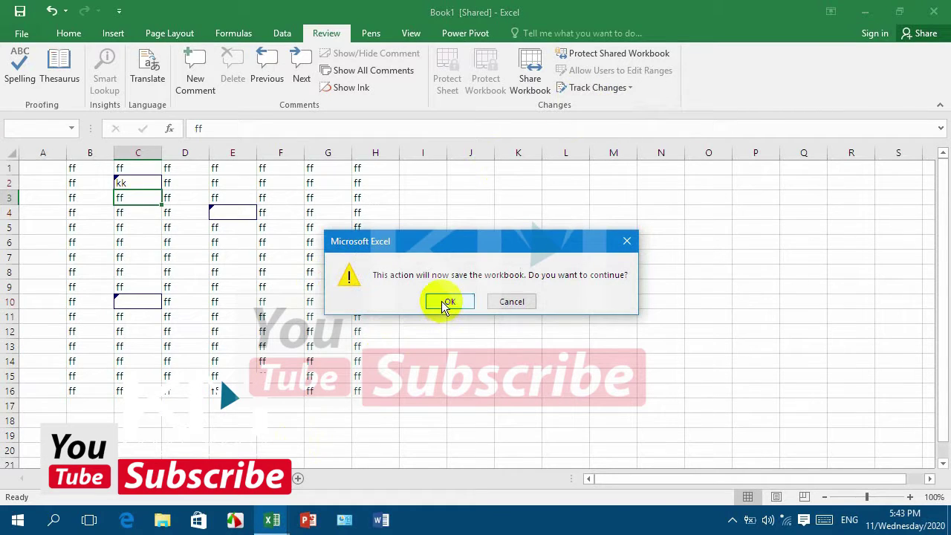
pyautogui.click(447, 301)
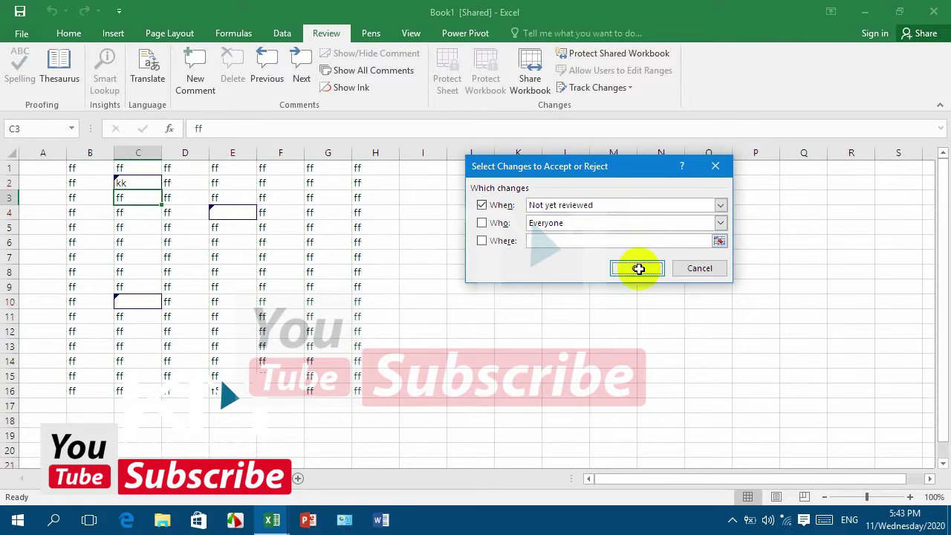
pyautogui.click(638, 269)
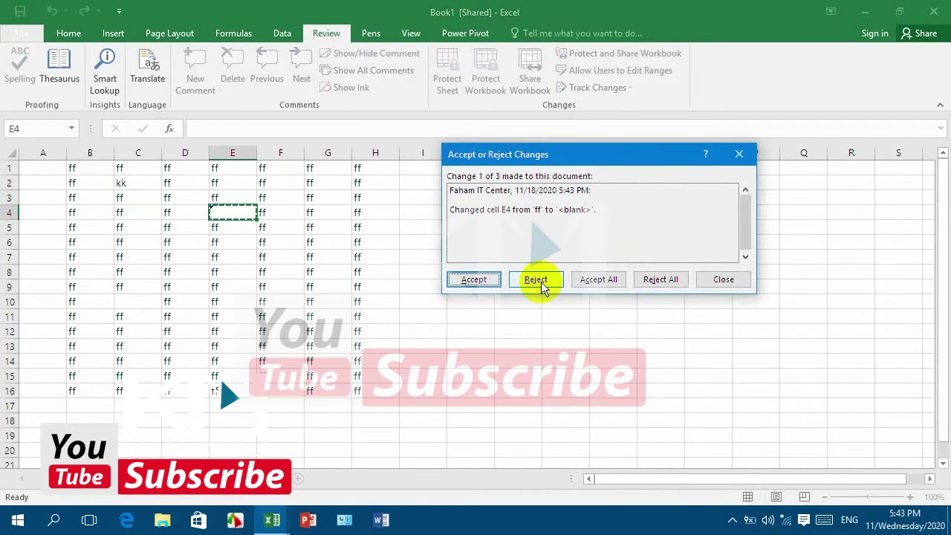
pyautogui.click(451, 305)
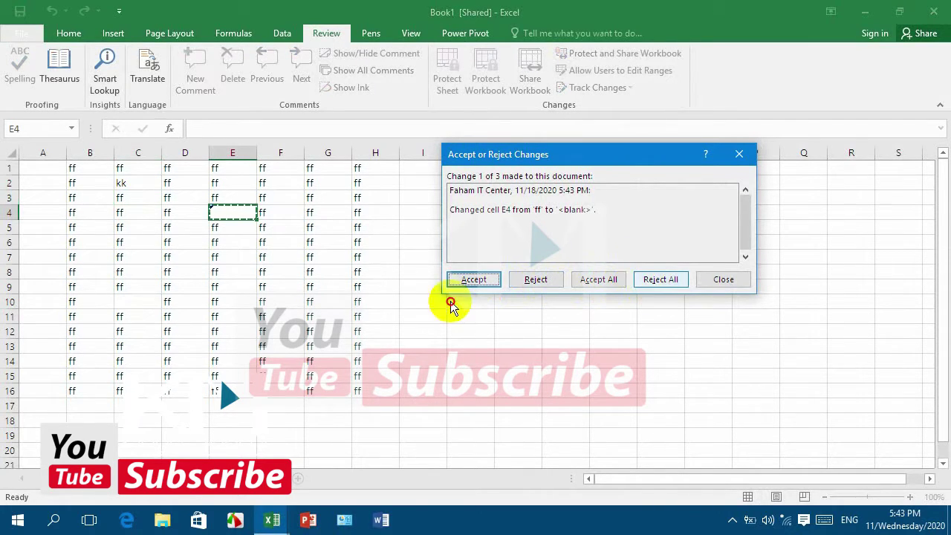
pyautogui.click(450, 301)
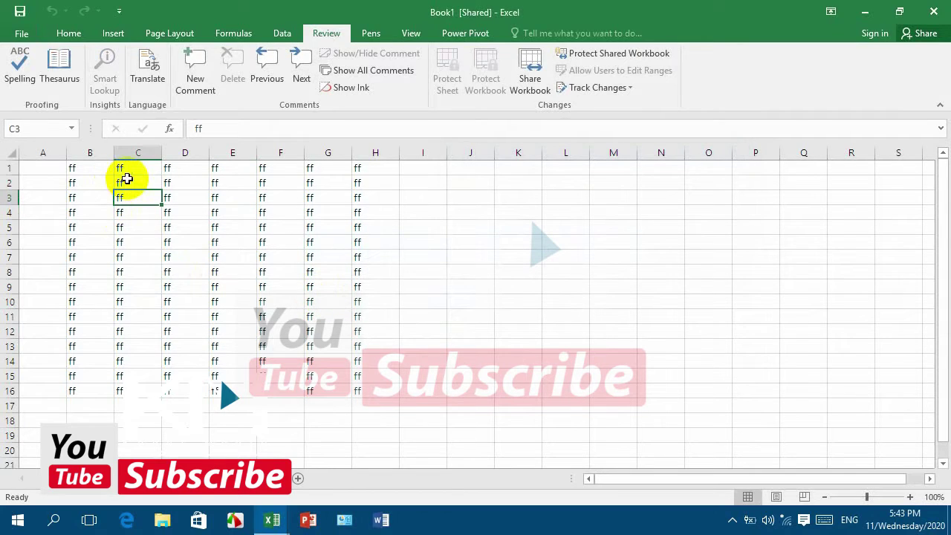
# Step: Uncheck Track changes while editing and confirm removing Book1 from shared use
pyautogui.click(631, 87)
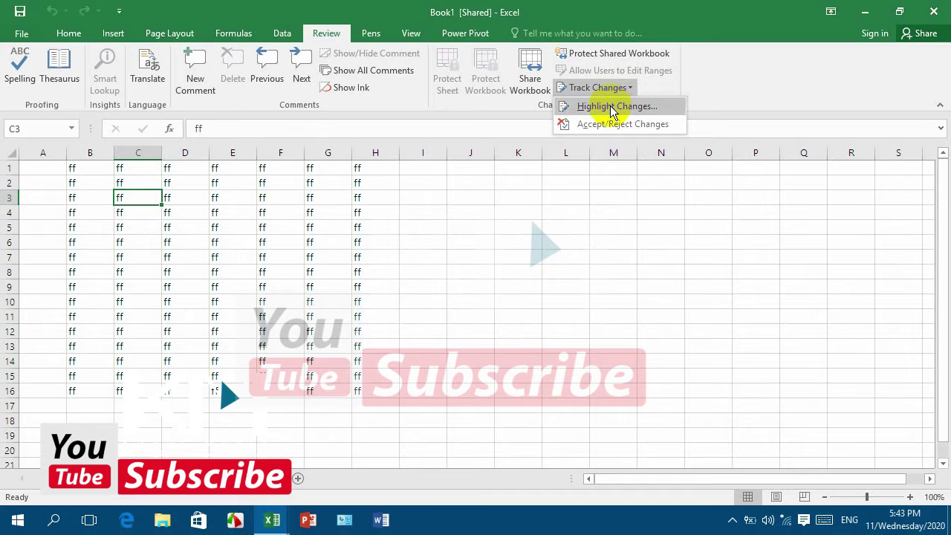
pyautogui.click(614, 112)
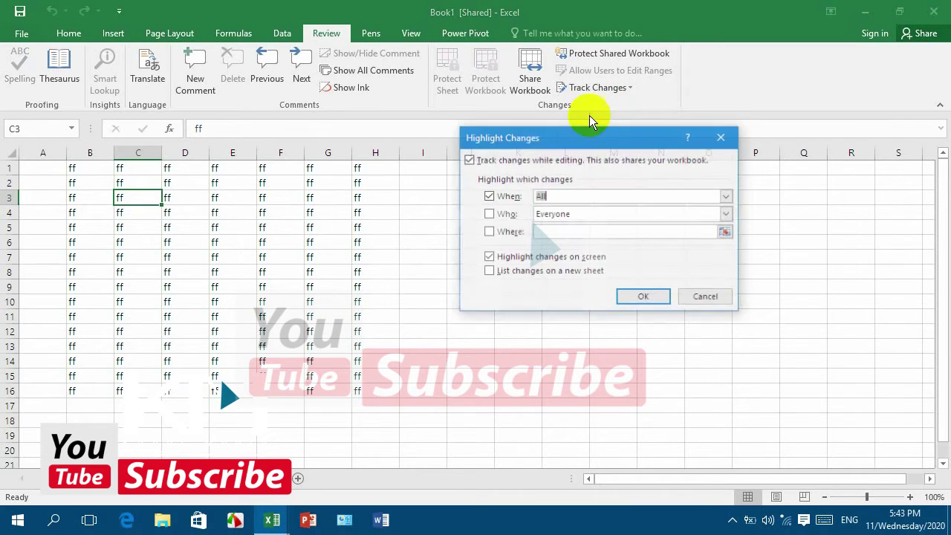
pyautogui.click(508, 160)
pyautogui.click(644, 304)
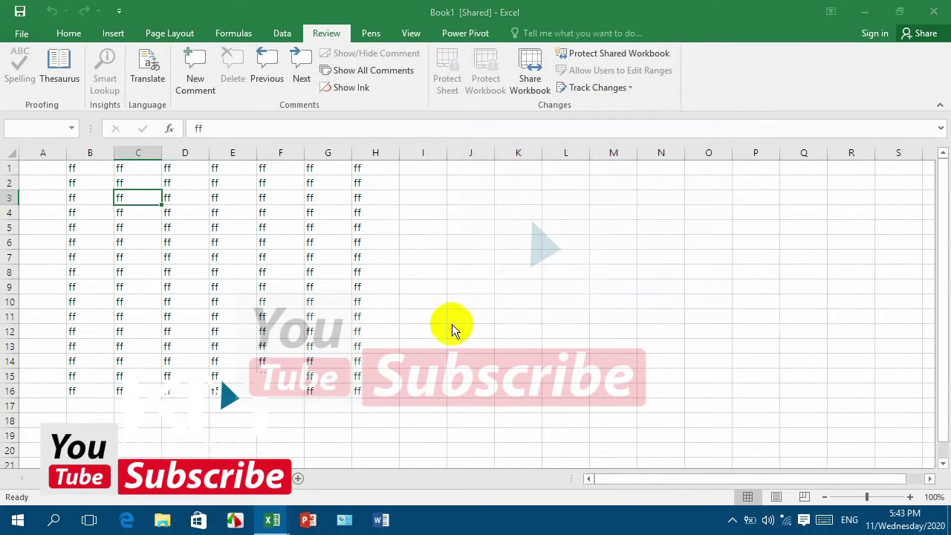
pyautogui.click(444, 324)
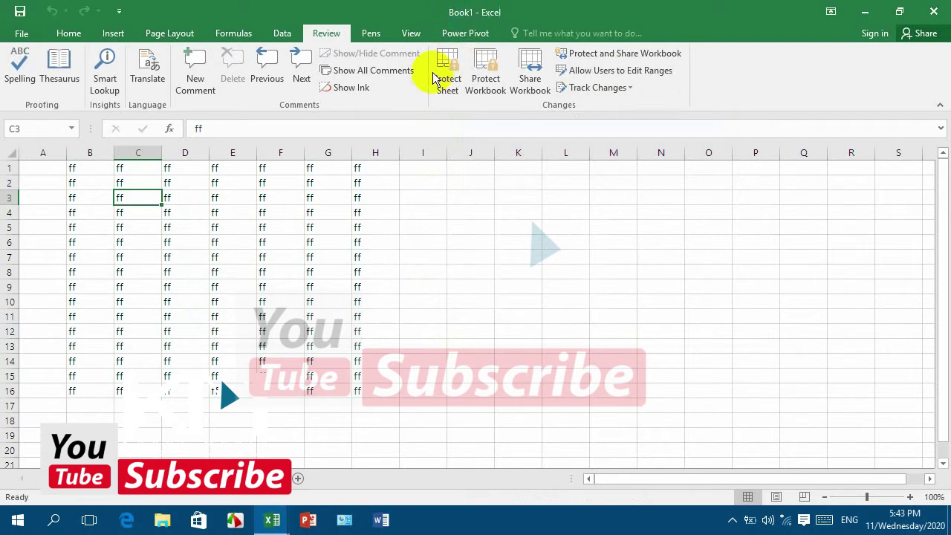
pyautogui.click(422, 229)
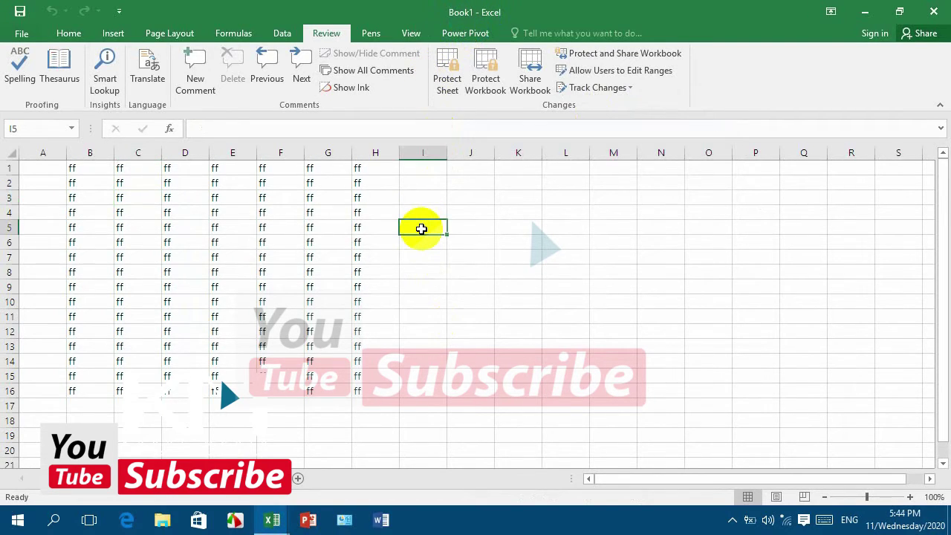